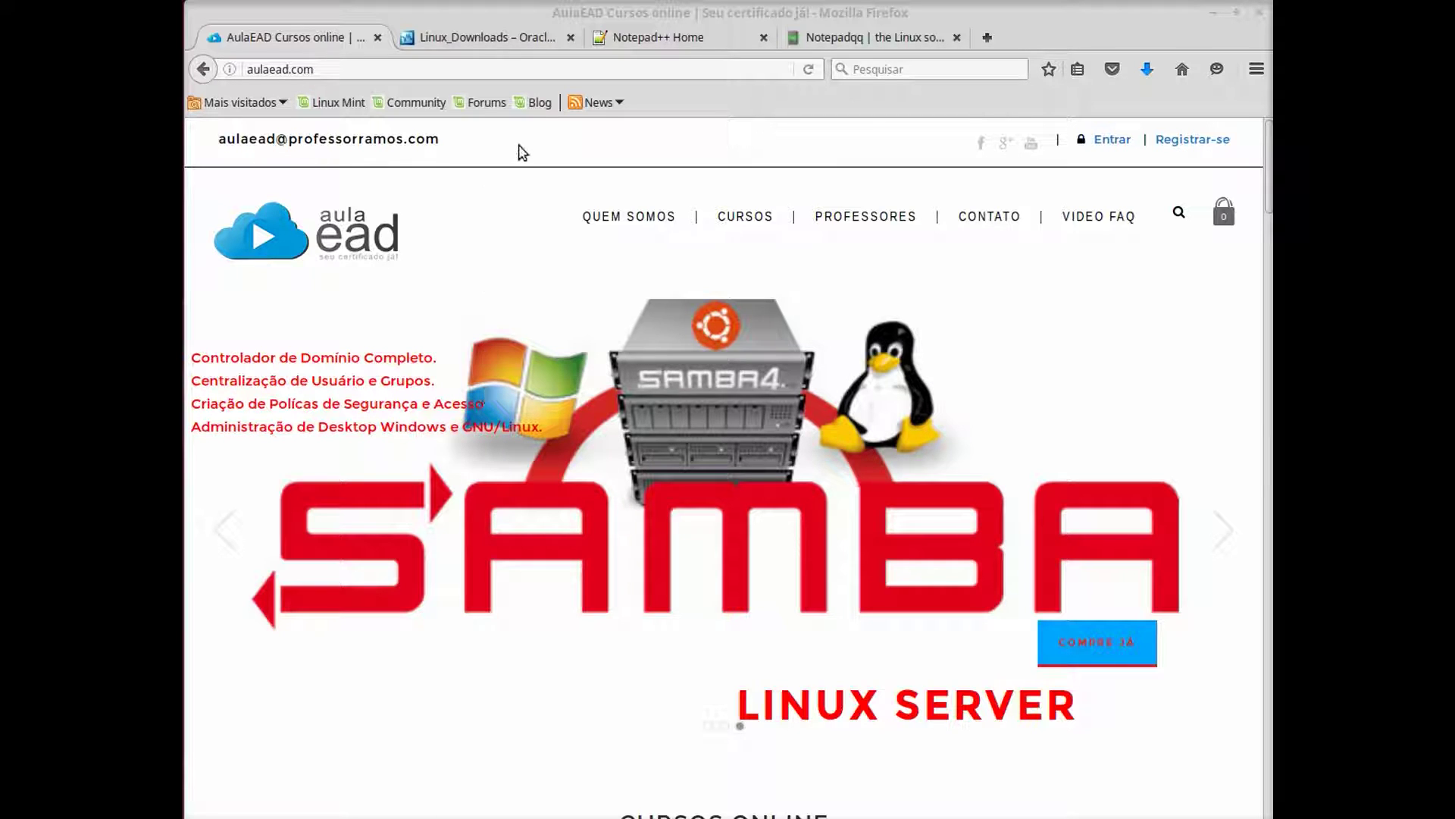
# Open the VirtualBox 5.1 download page from the VirtualBox website's home page
pyautogui.click(491, 38)
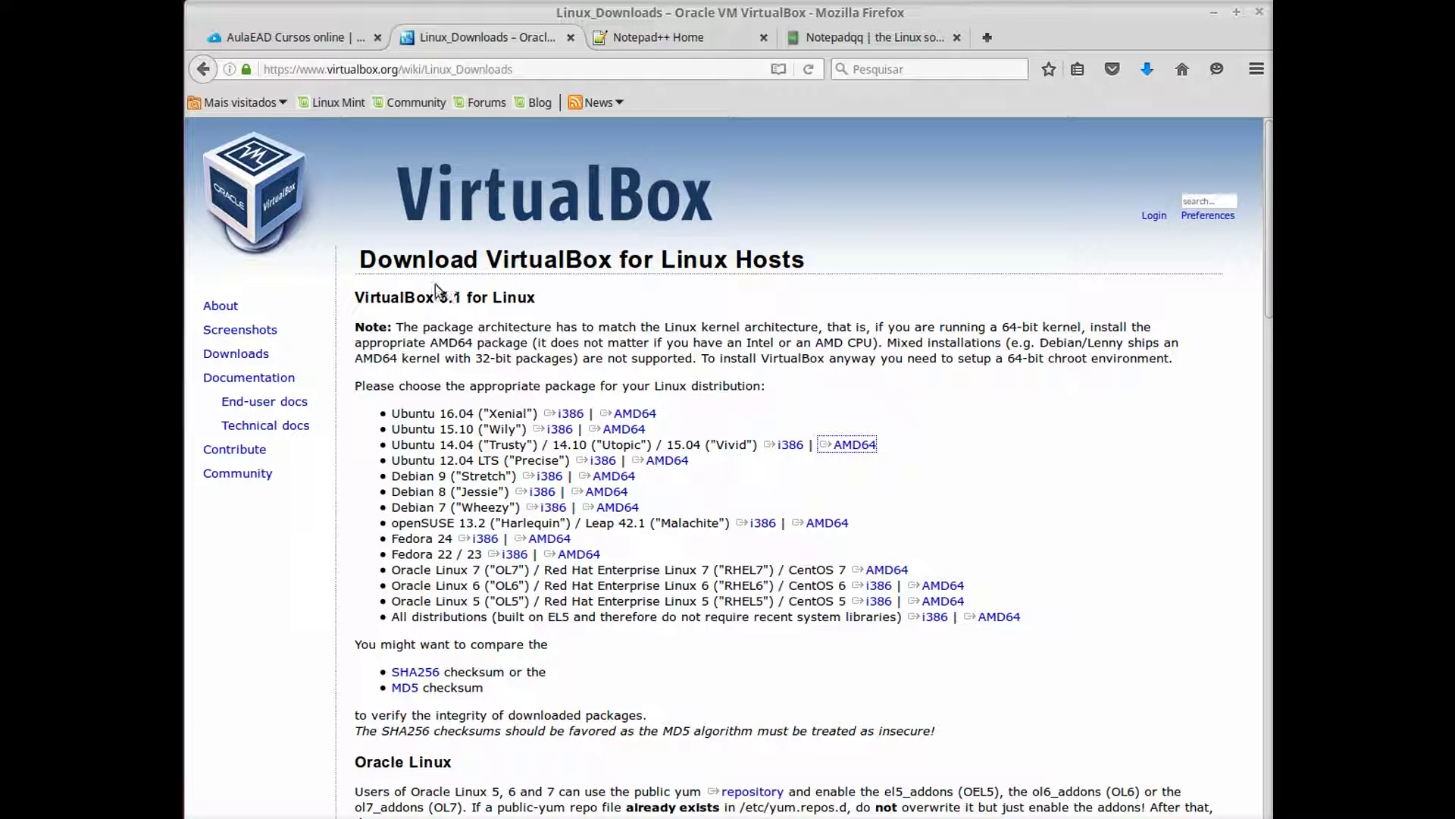
pyautogui.click(270, 204)
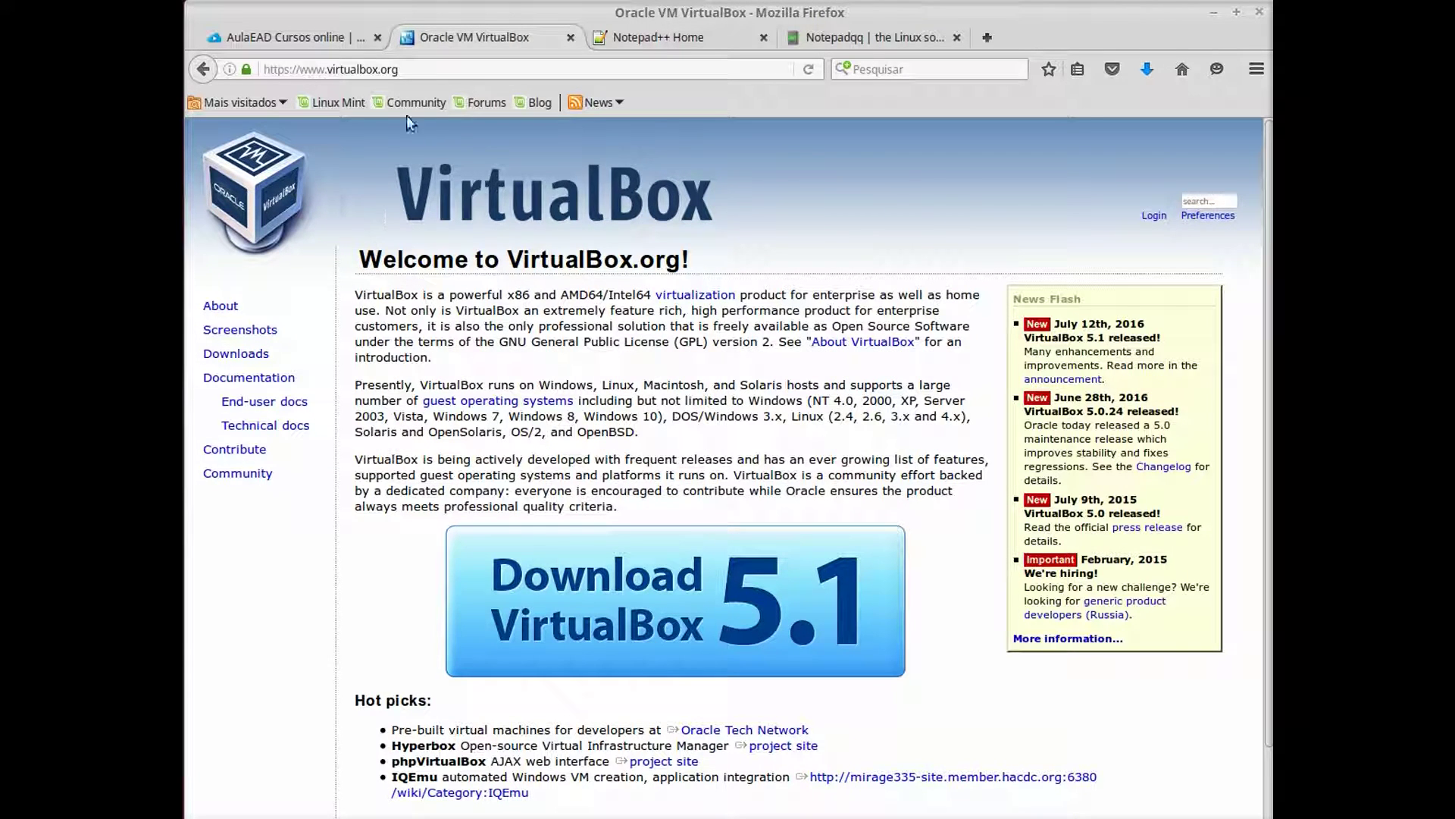
pyautogui.click(622, 633)
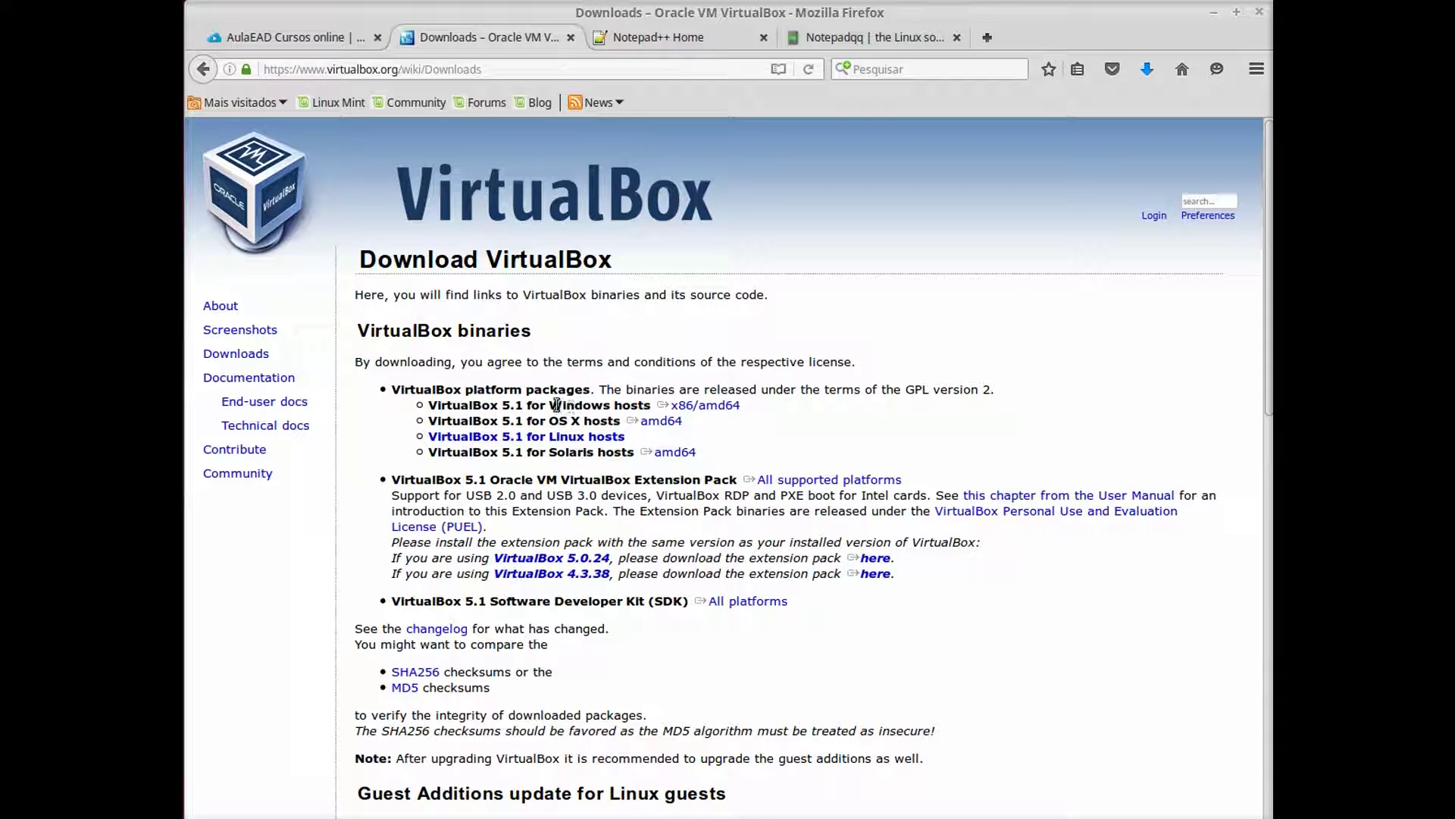
# Examine the VirtualBox 5.1 packages for Windows and Linux hosts and the Extension Pack download for all supported platforms
pyautogui.moveTo(550, 407); pyautogui.dragTo(712, 410)
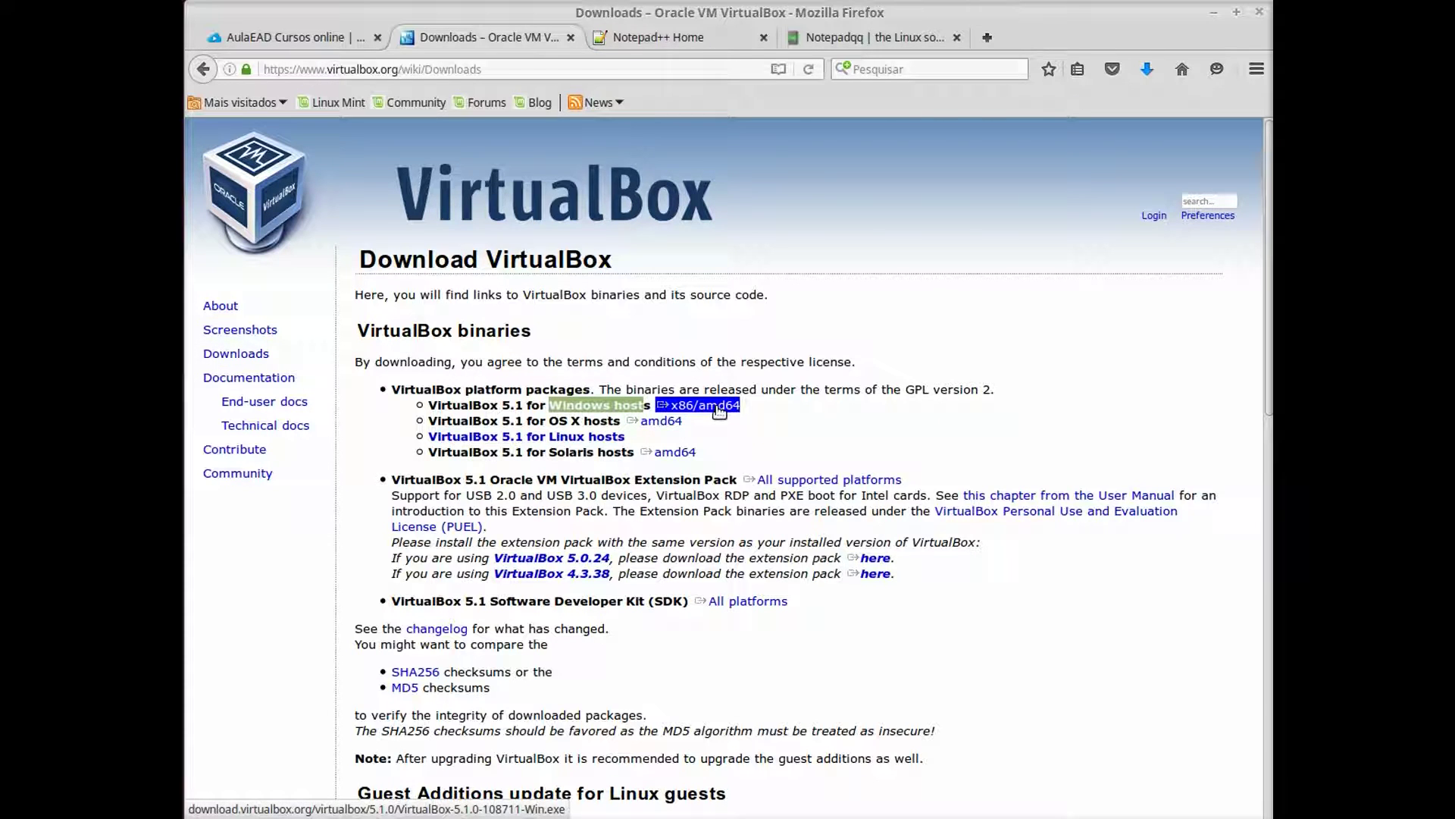
pyautogui.tripleClick(539, 441)
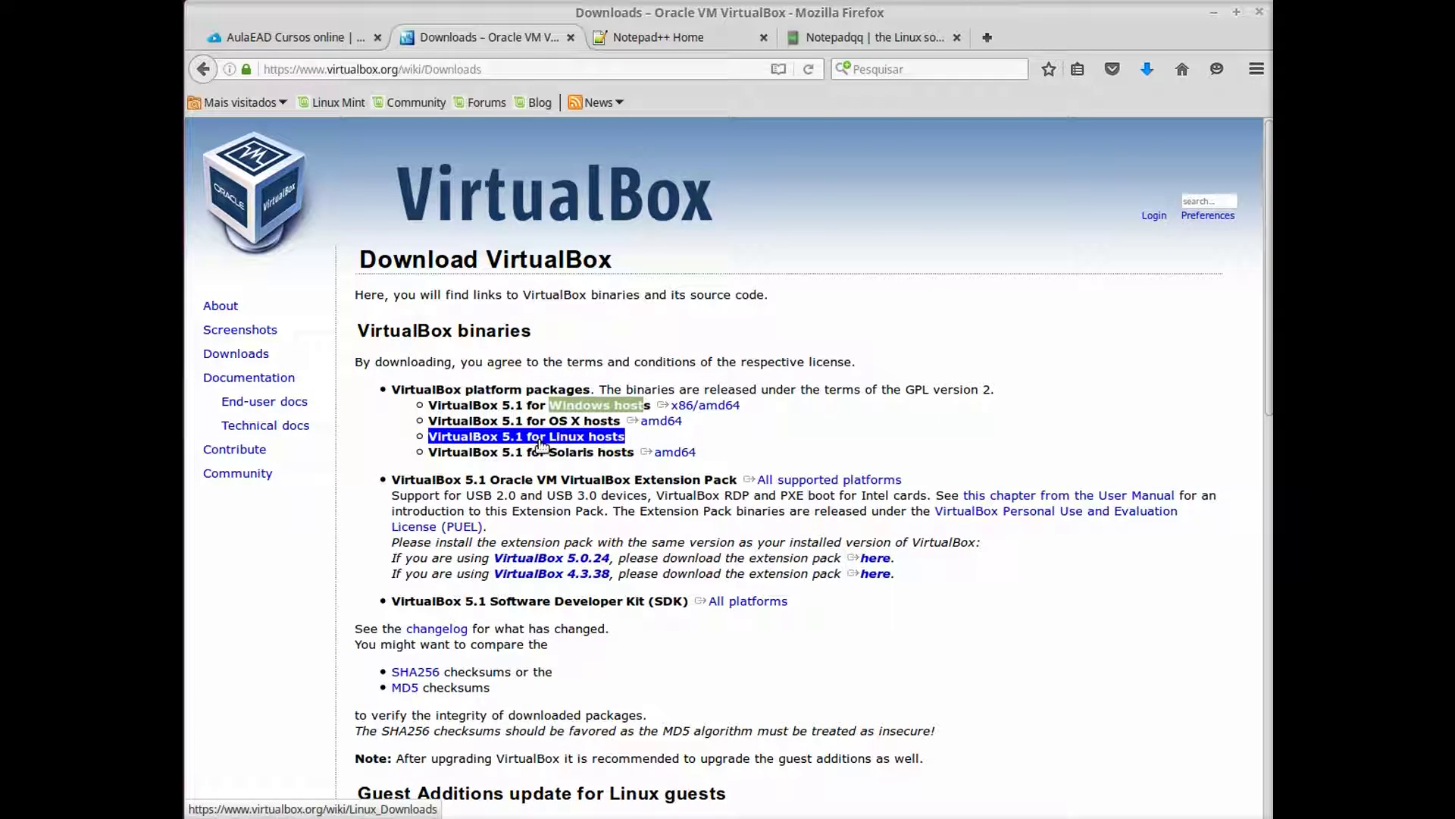
pyautogui.click(526, 383)
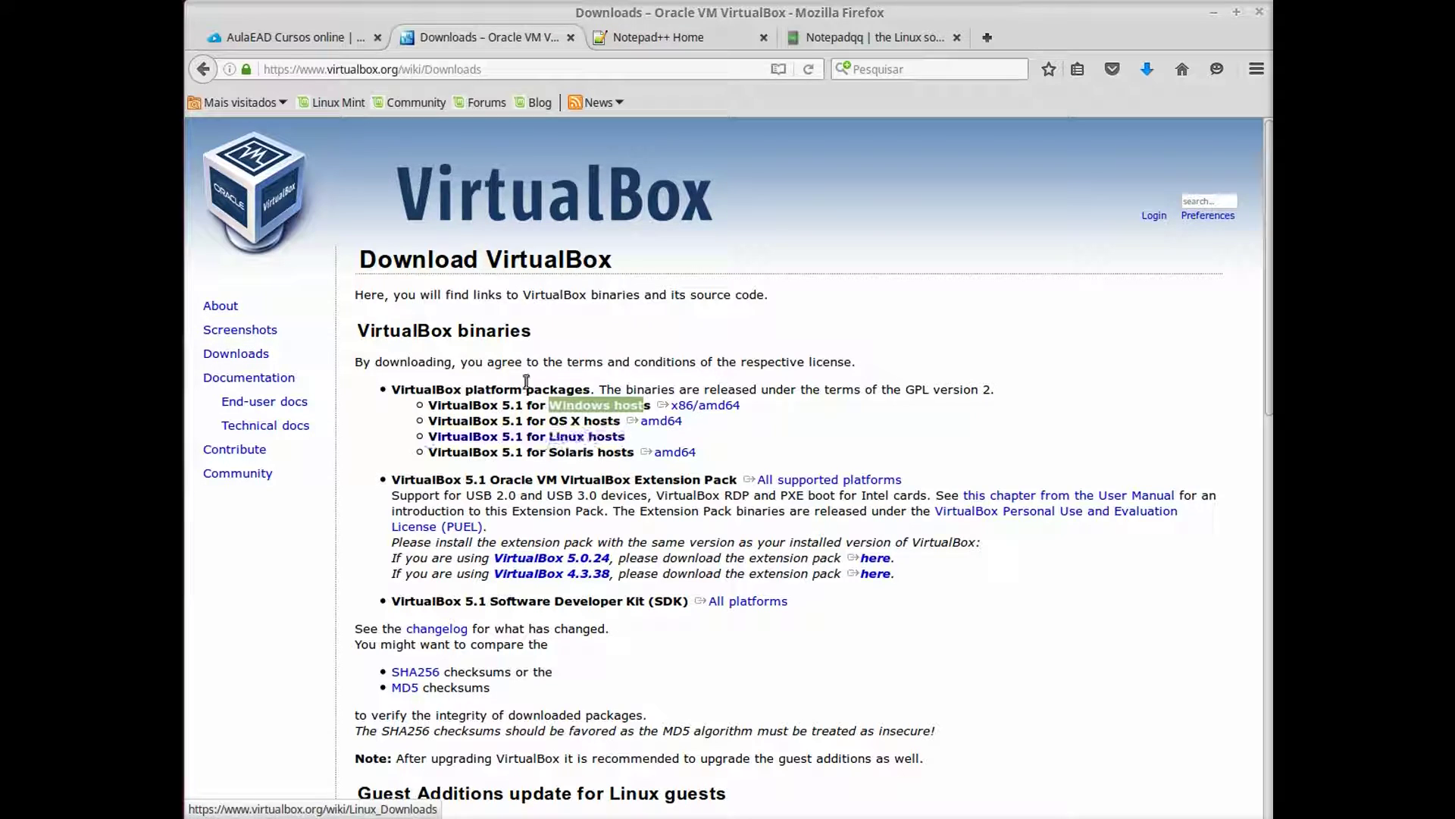
pyautogui.click(483, 408)
pyautogui.doubleClick(704, 407)
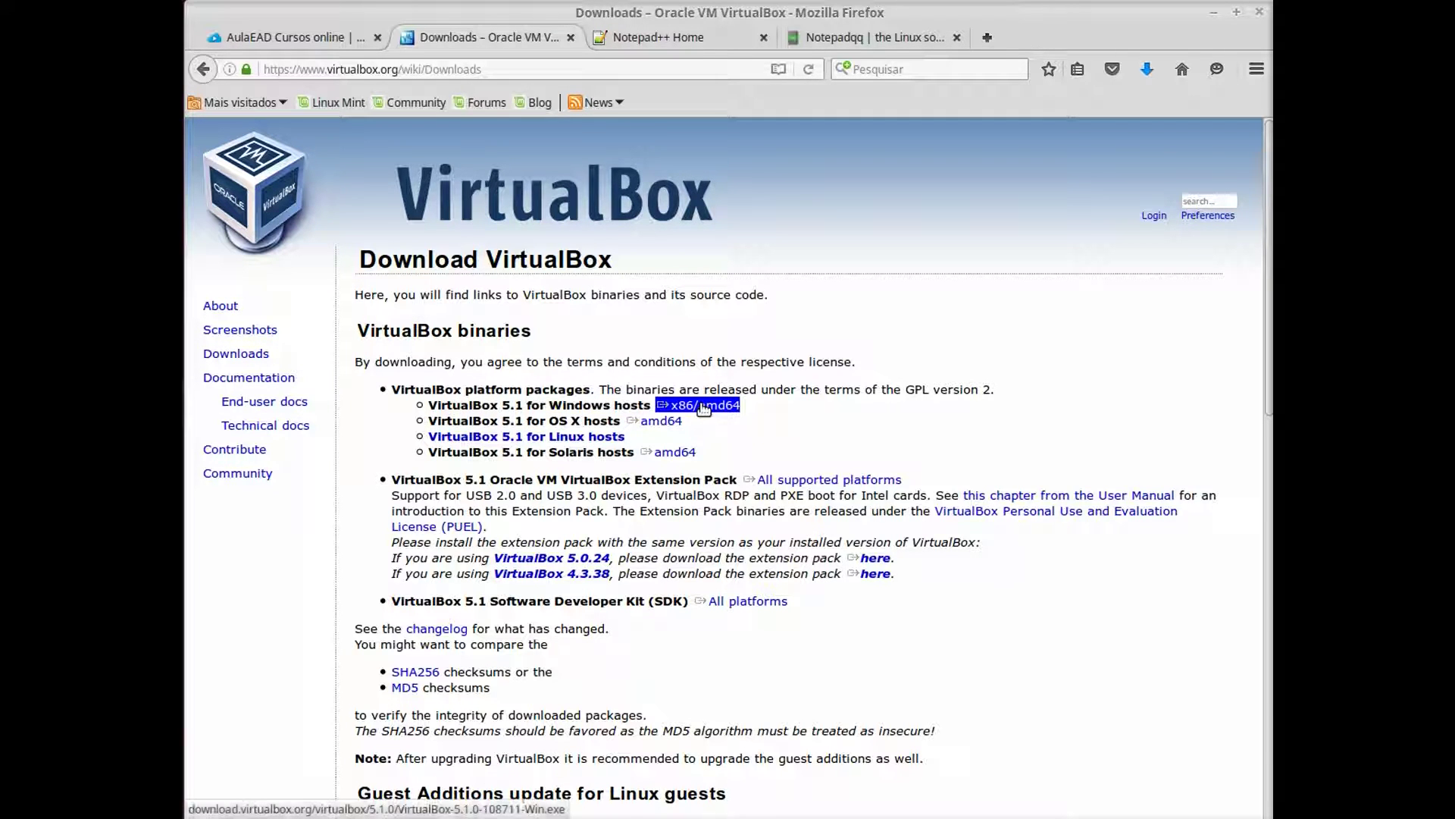
pyautogui.click(544, 400)
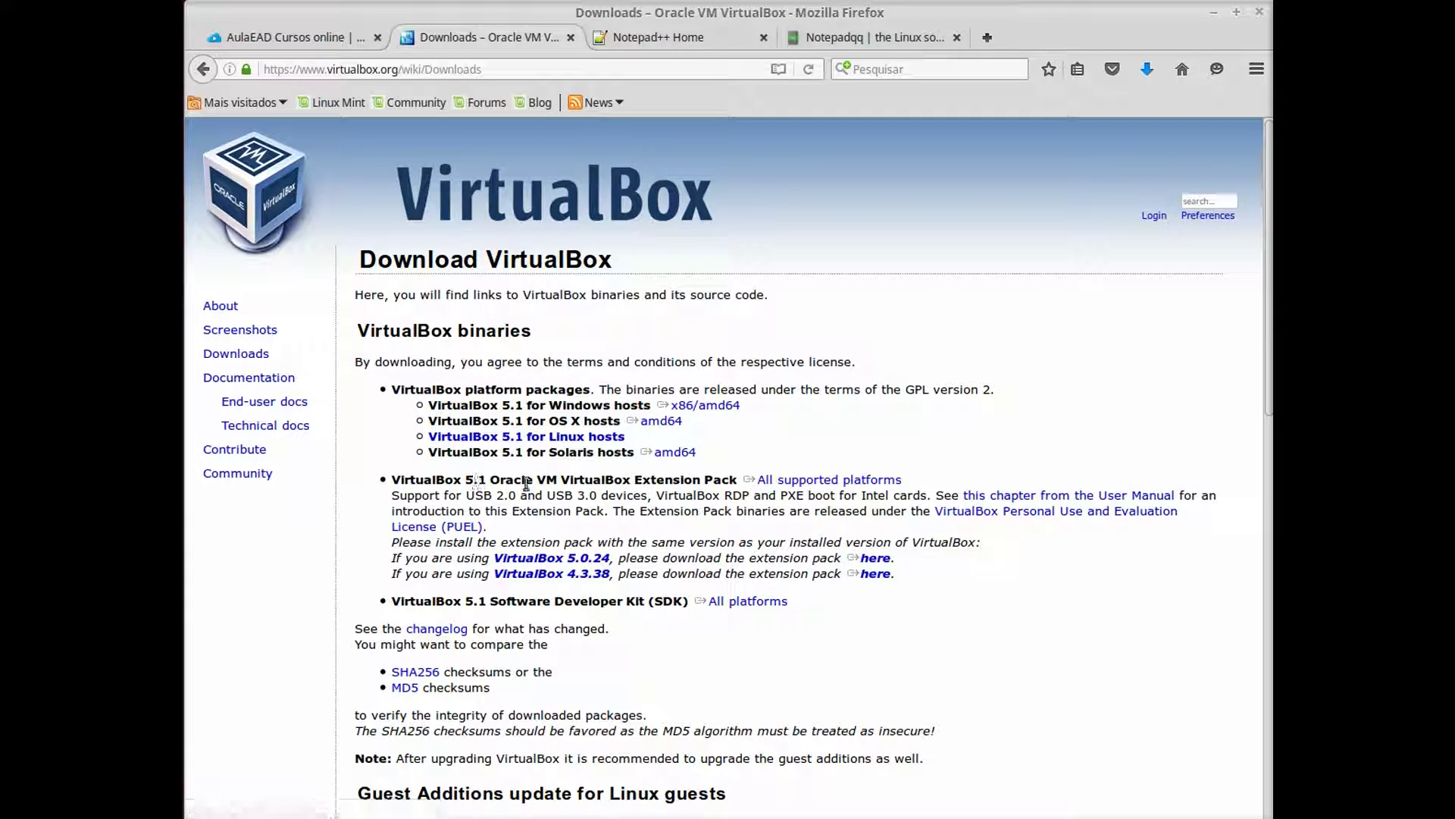
pyautogui.doubleClick(785, 484)
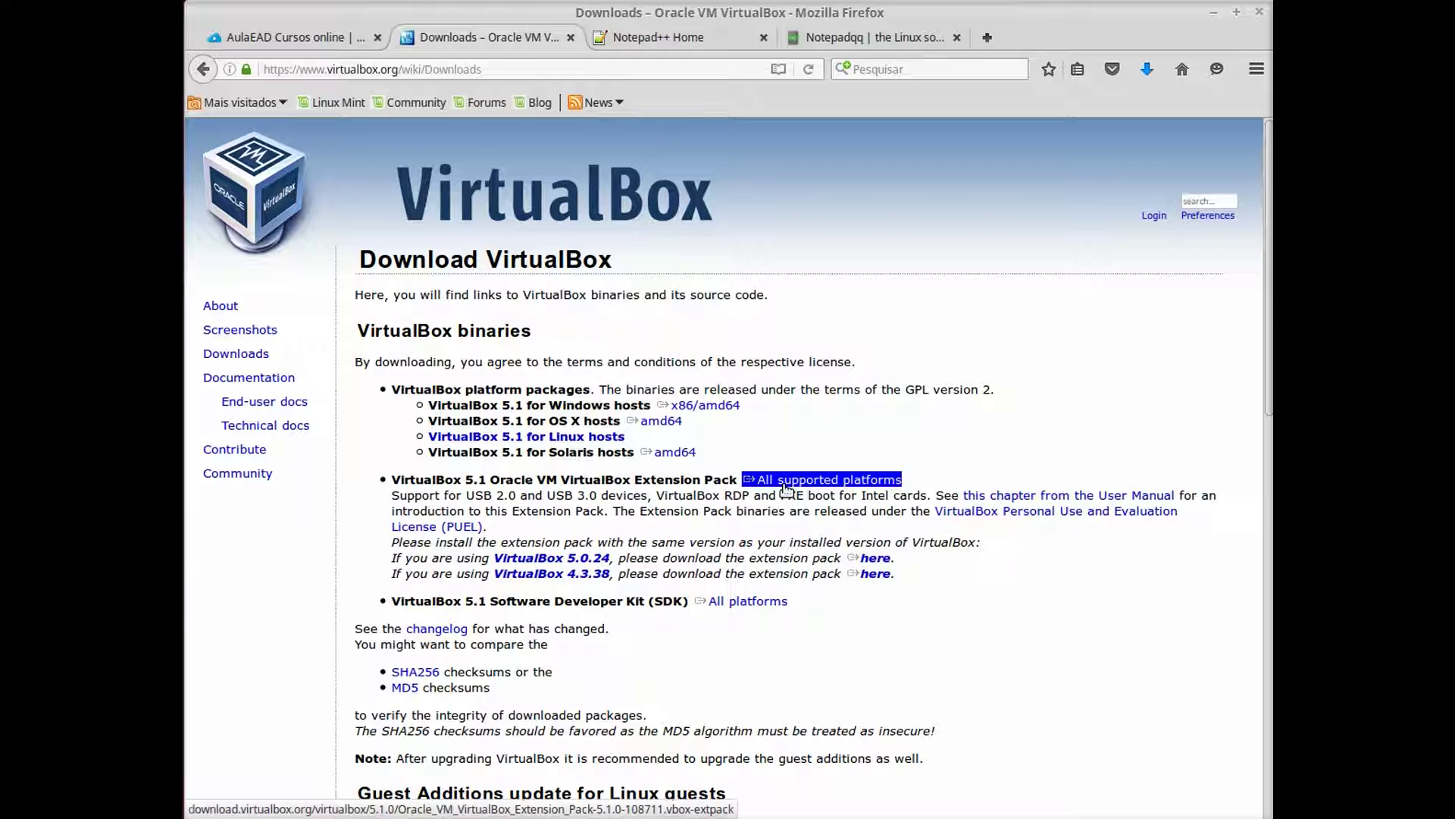
pyautogui.click(723, 482)
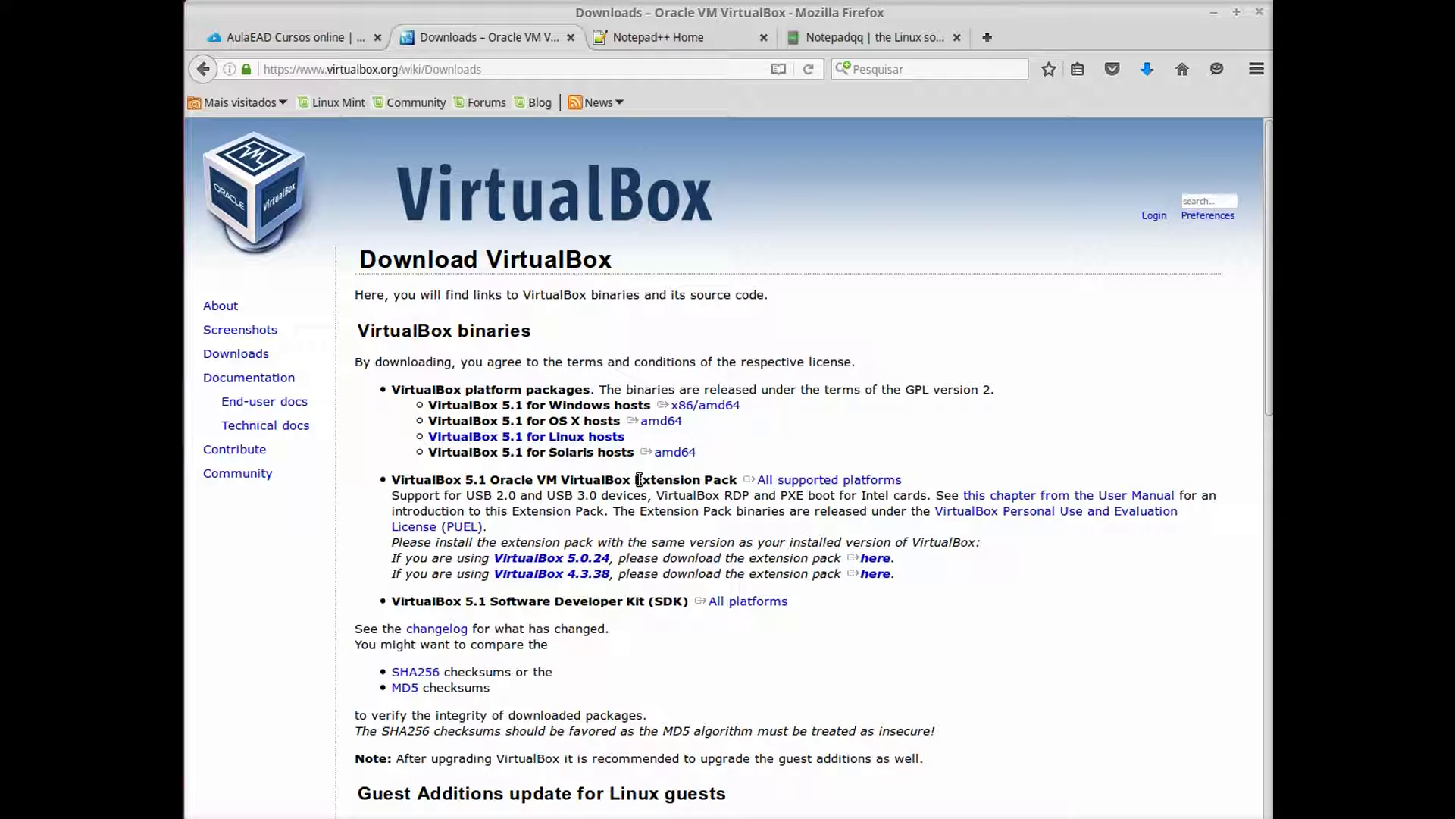
pyautogui.doubleClick(806, 482)
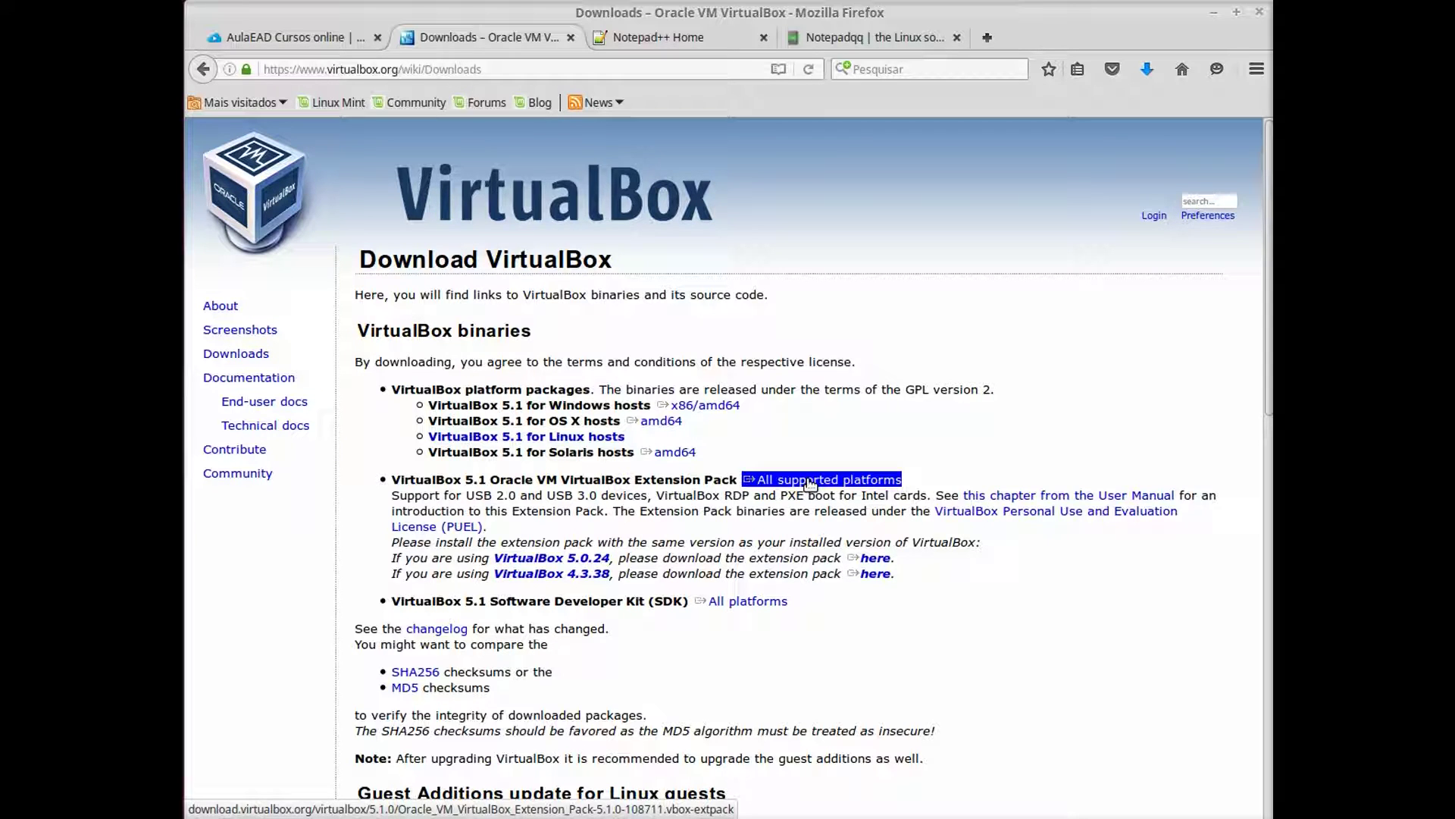
pyautogui.click(829, 445)
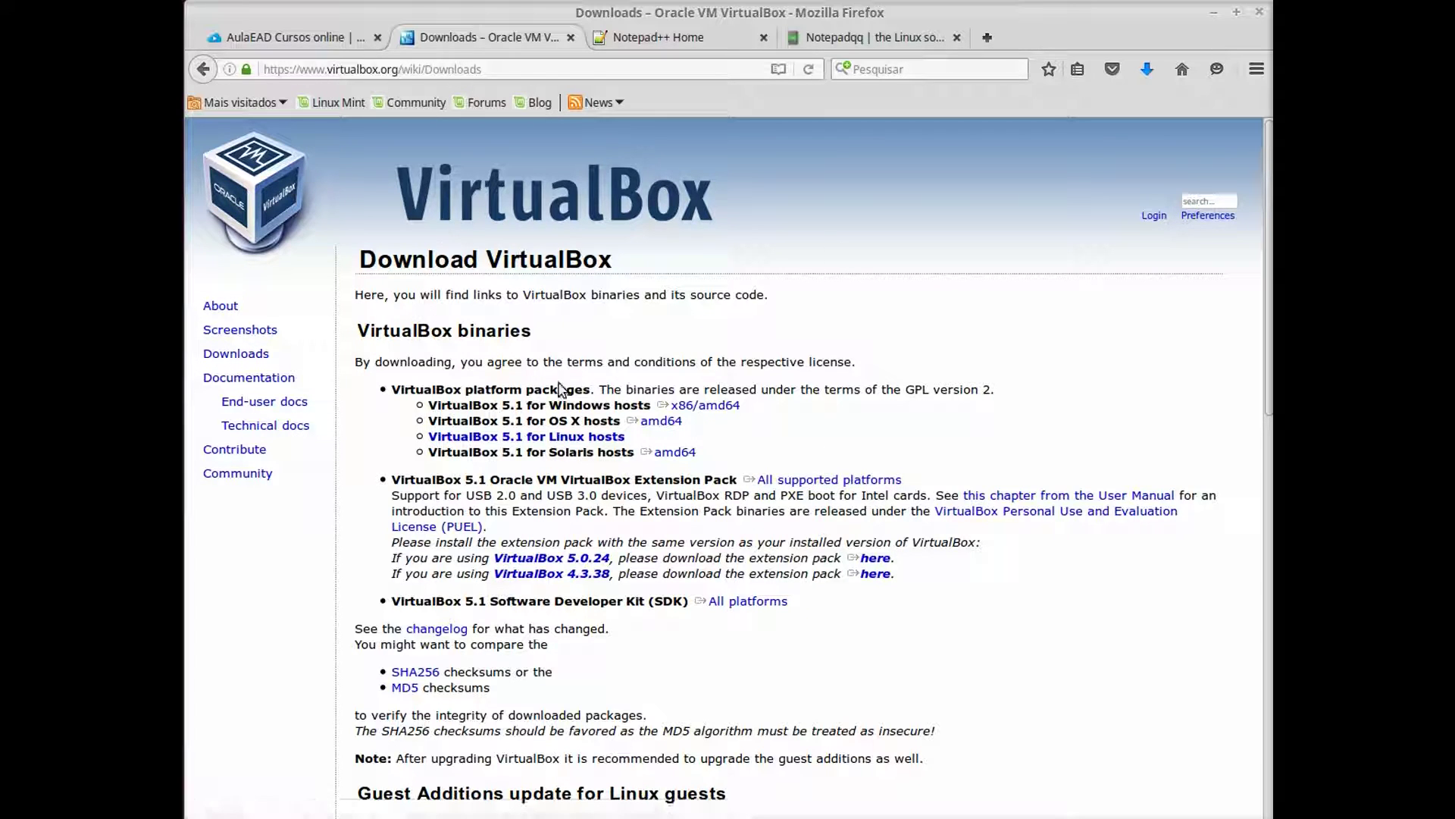
# Open the list of VirtualBox 5.1 packages for Linux hosts at a larger, readable size
pyautogui.doubleClick(534, 443)
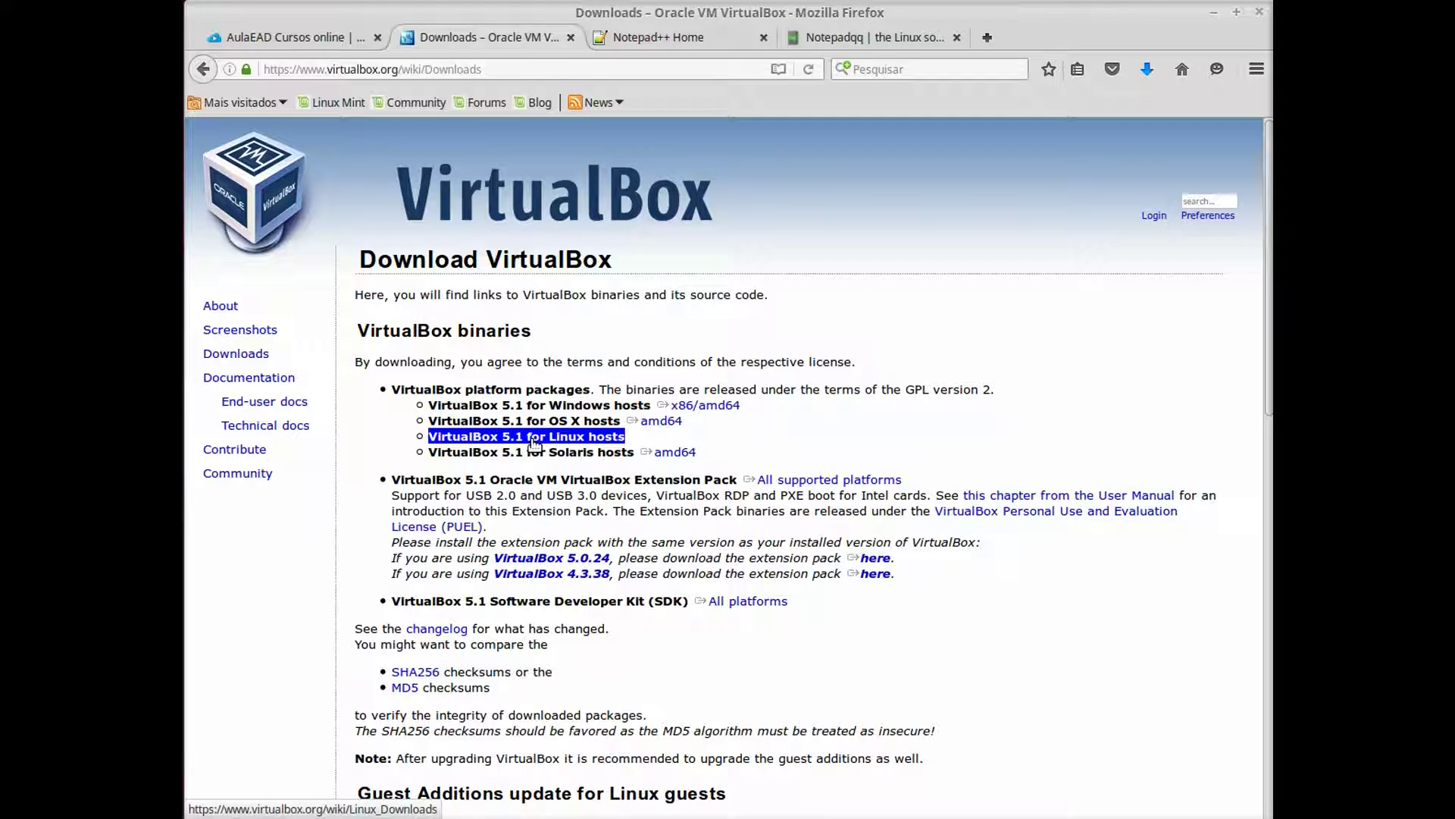
pyautogui.click(534, 443)
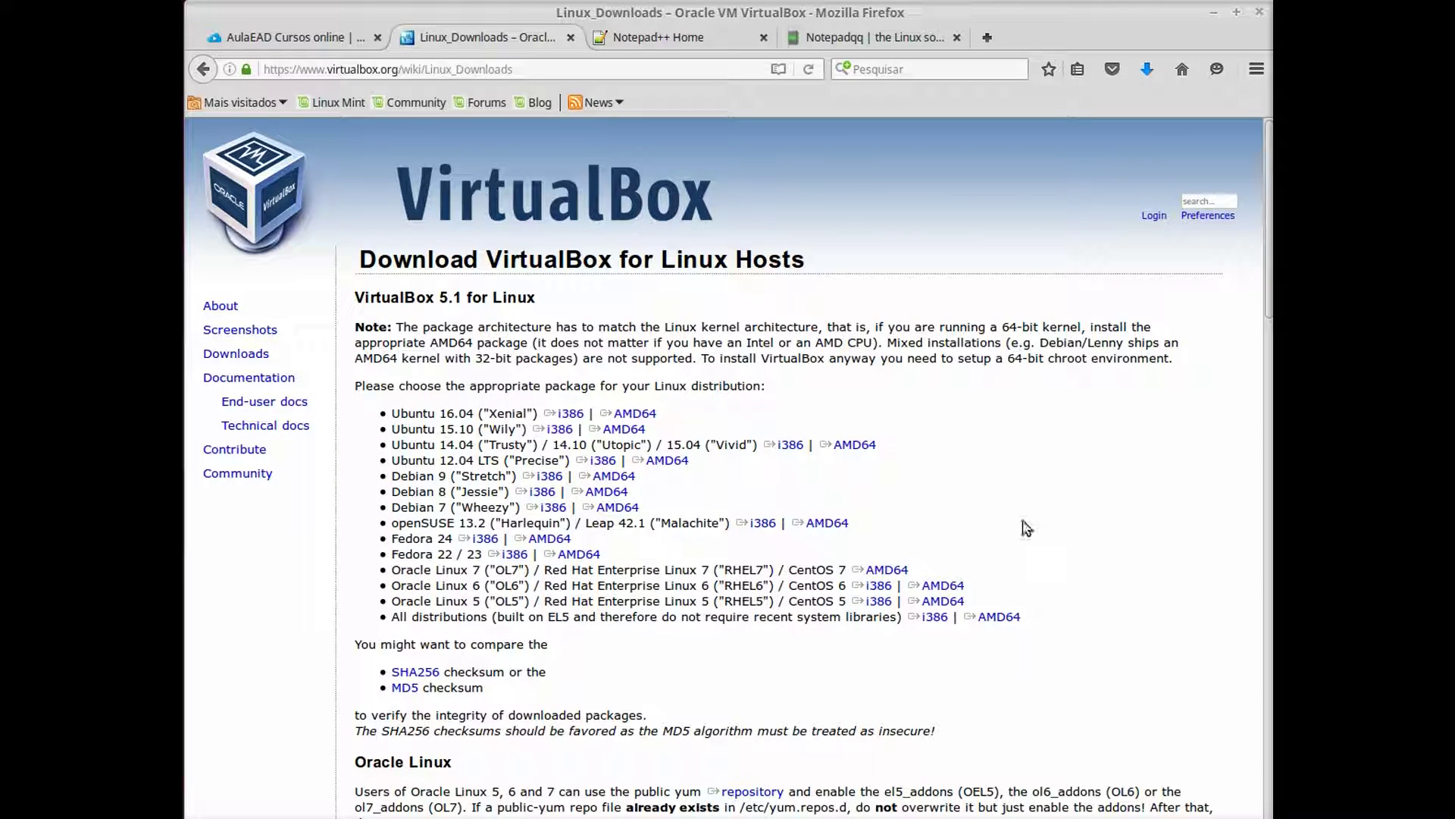
pyautogui.hotkey('ctrl', '+')
pyautogui.hotkey('ctrl', '+')
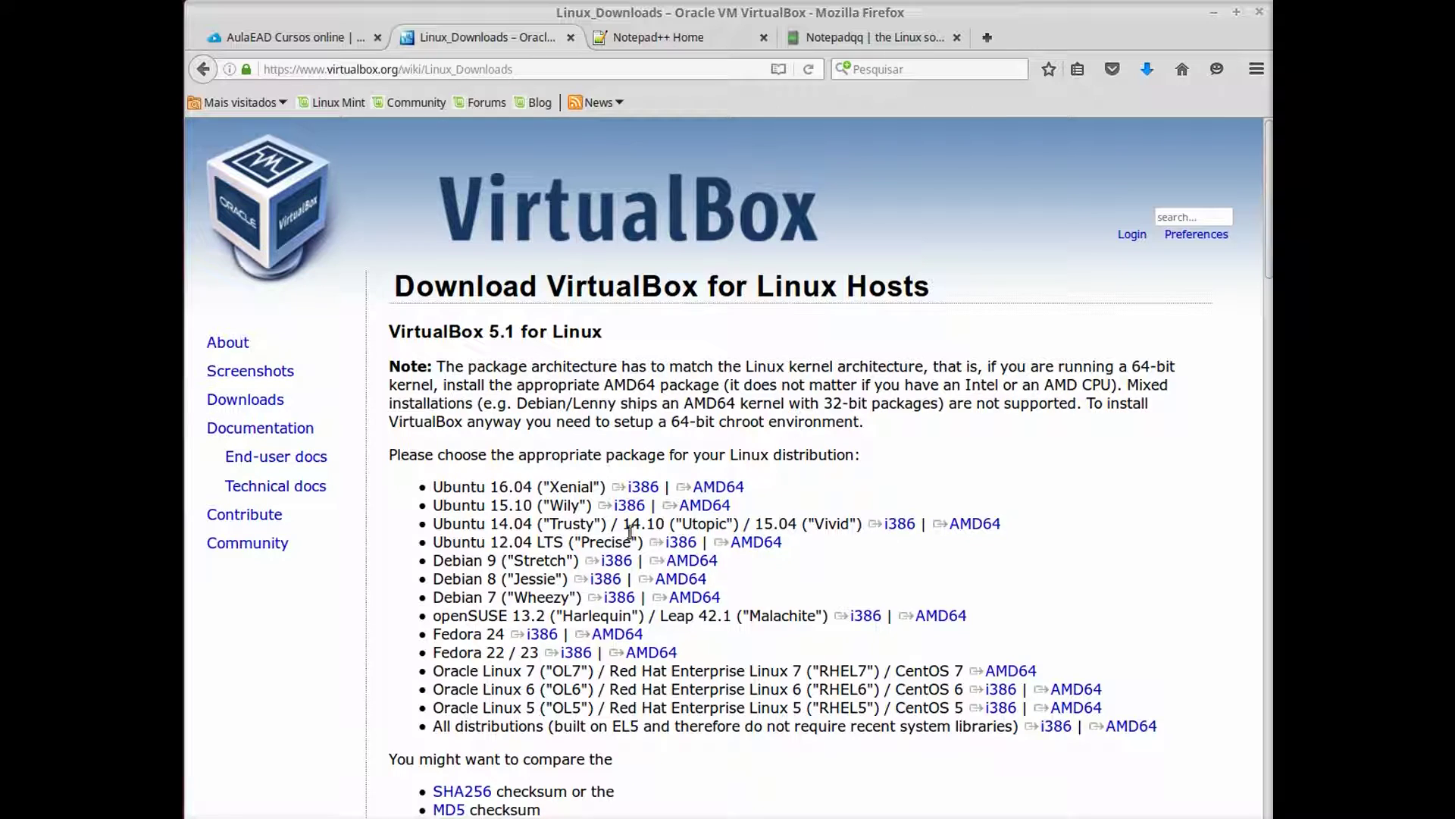
# Highlight the Ubuntu 14.04/14.10/15.04 and Ubuntu 16.04 package entries, and return to the VirtualBox home page
pyautogui.moveTo(438, 523); pyautogui.dragTo(864, 525)
pyautogui.click(986, 523)
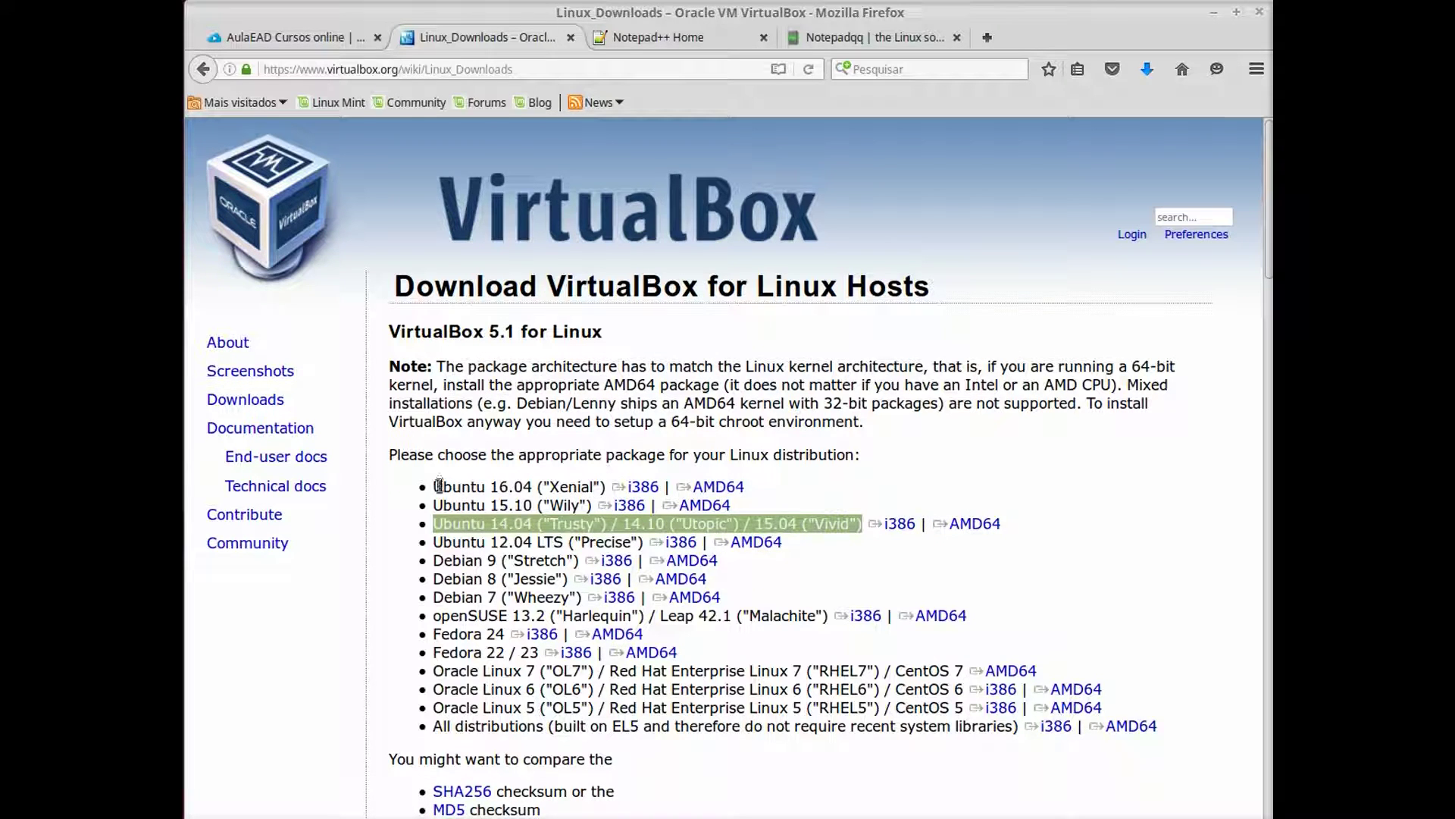
pyautogui.moveTo(437, 487); pyautogui.dragTo(605, 487)
pyautogui.click(697, 489)
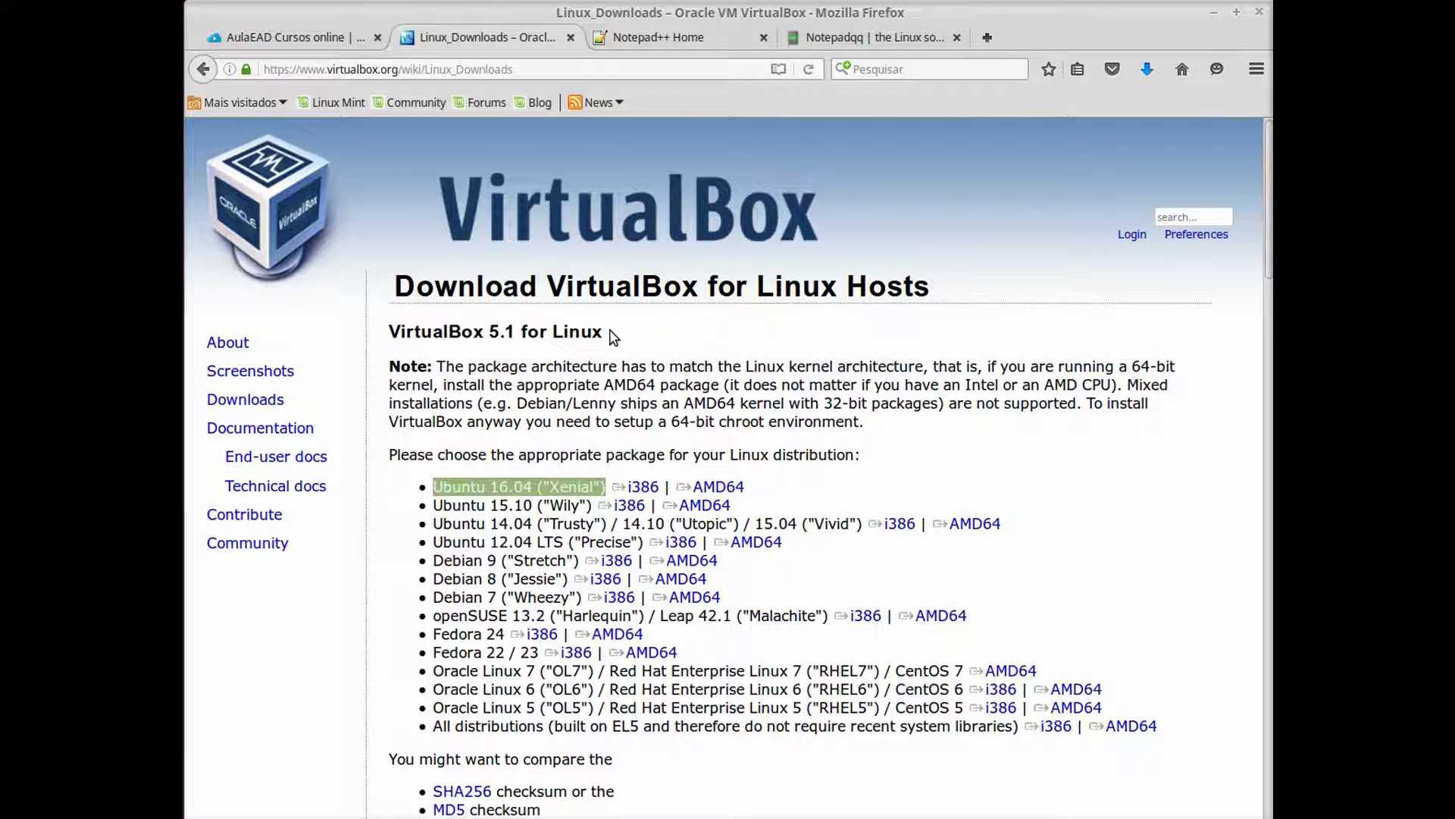
pyautogui.click(282, 220)
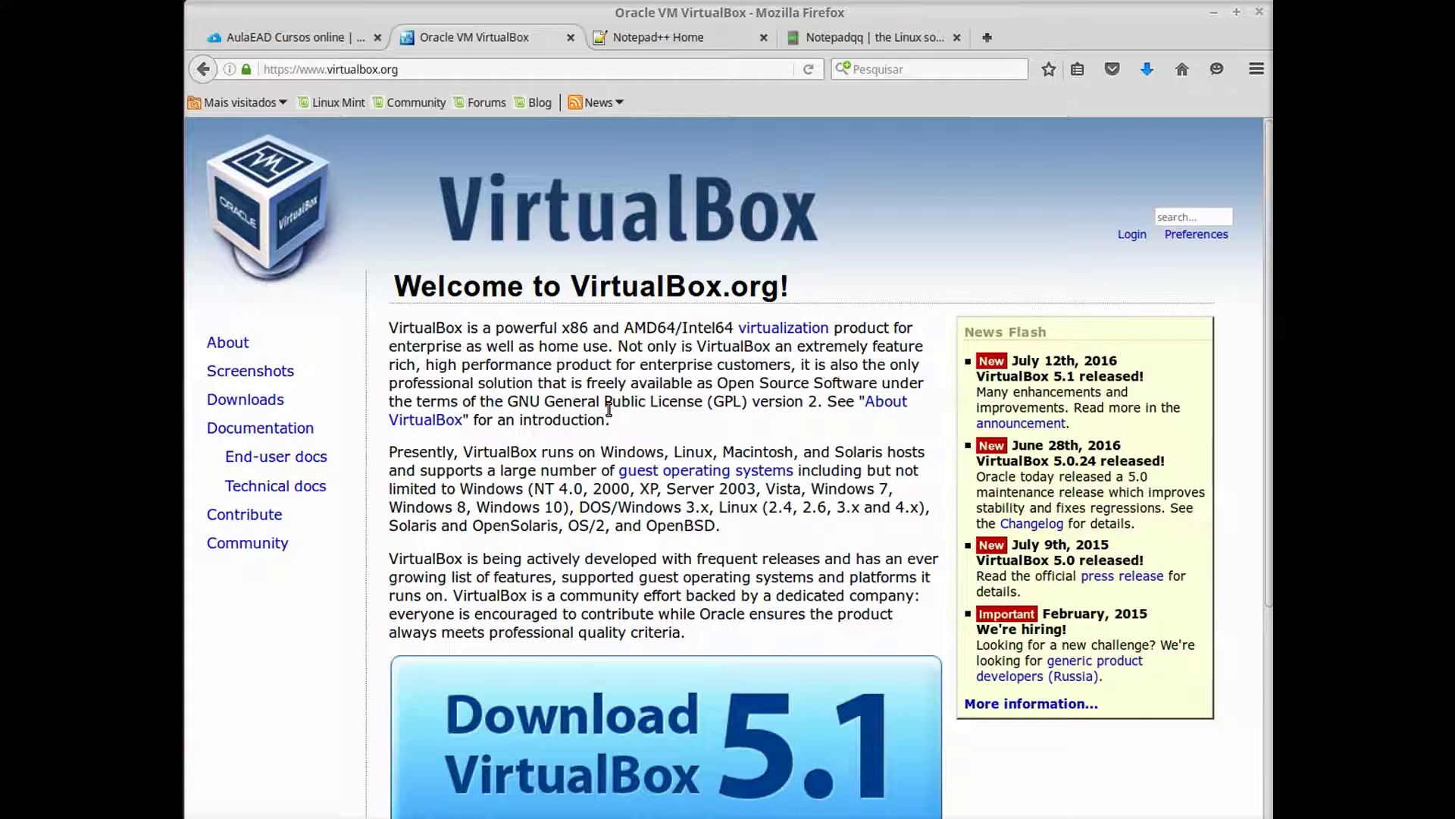
# View the Notepad++ home page and look through the Notepadqq home page, including its editor screenshot
pyautogui.click(664, 38)
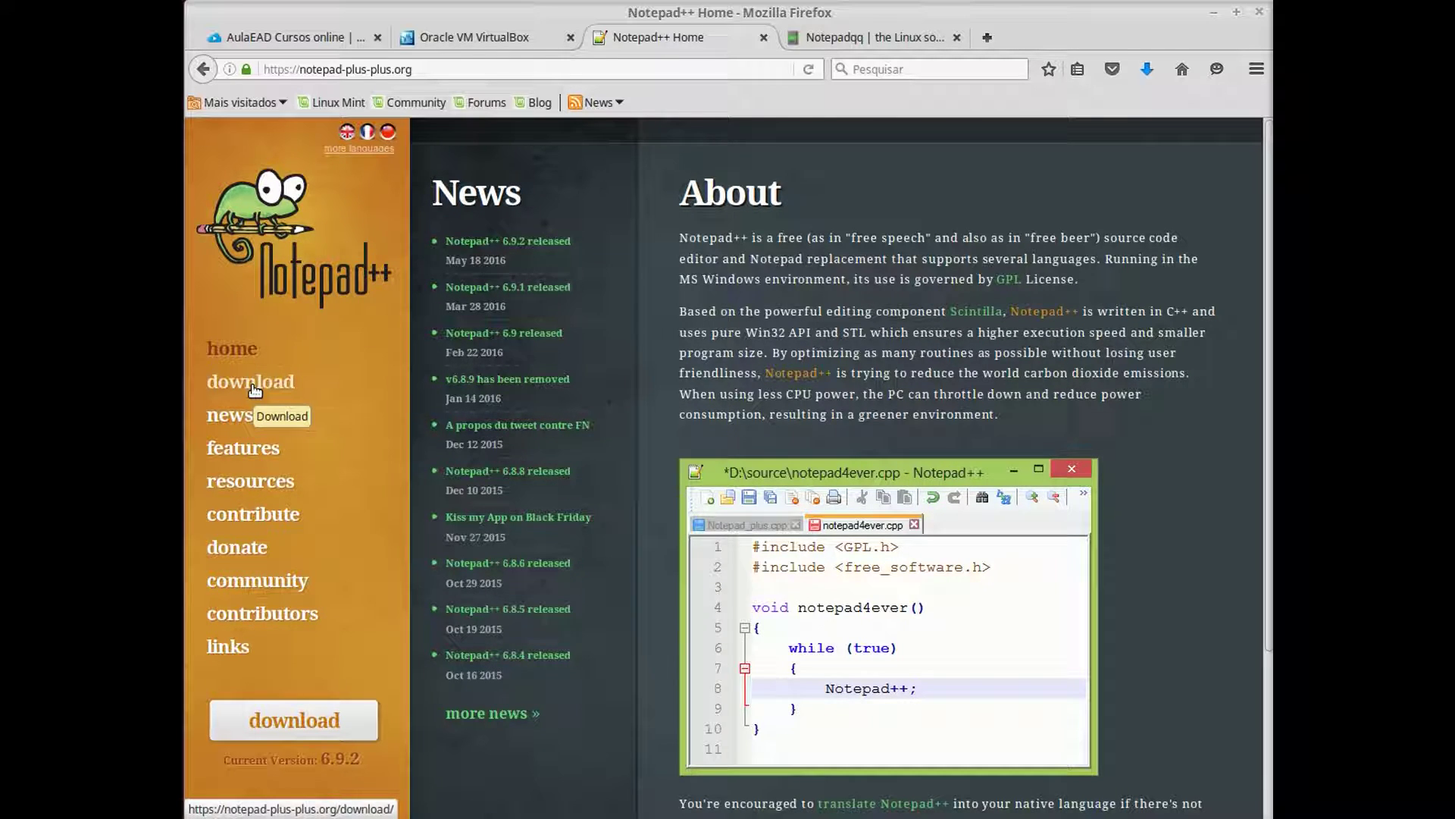
pyautogui.click(855, 38)
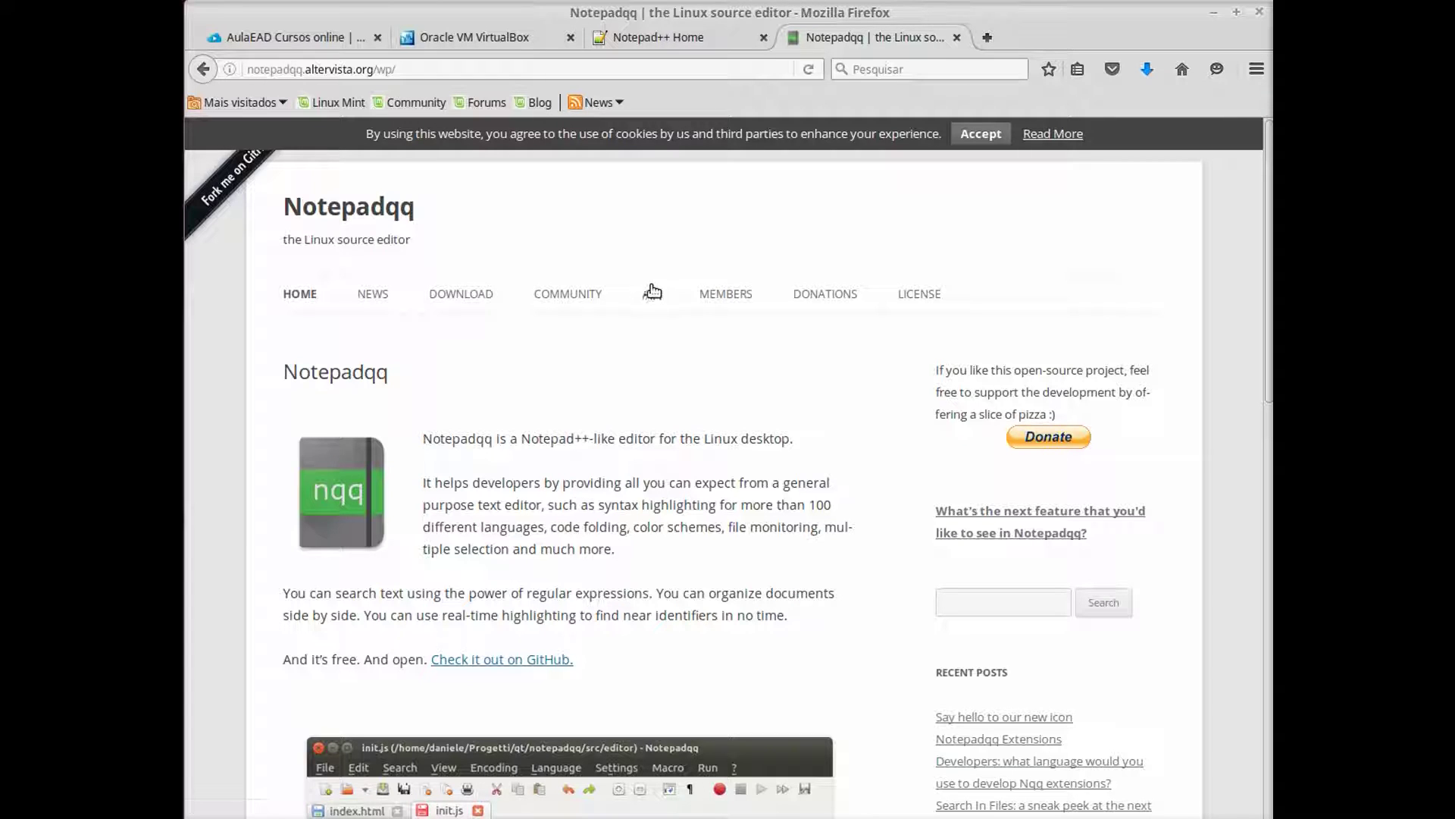
pyautogui.scroll(-5, 671, 379)
pyautogui.scroll(-2, 640, 502)
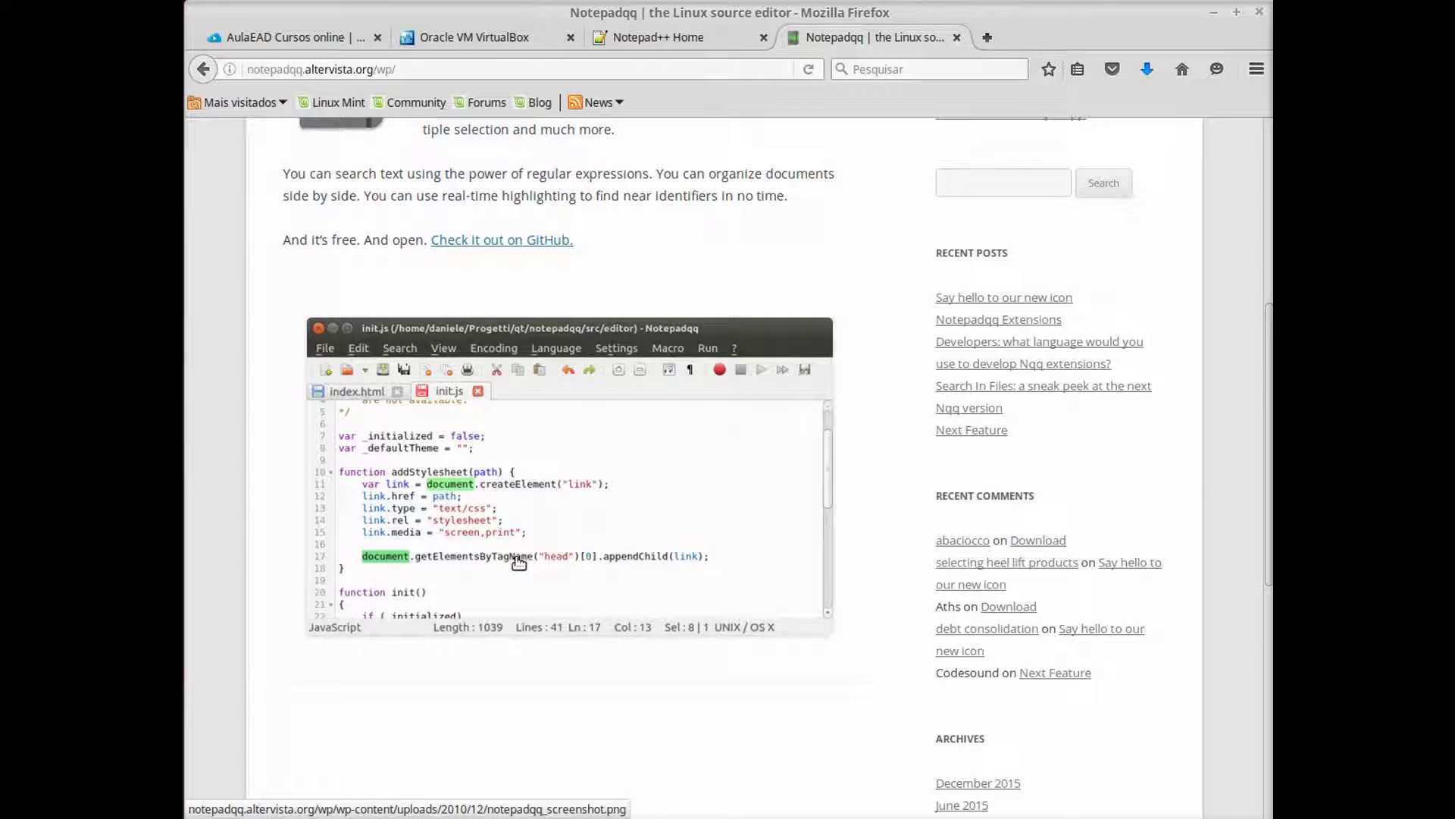
pyautogui.scroll(-4, 489, 513)
pyautogui.scroll(9, 491, 512)
pyautogui.scroll(2, 489, 507)
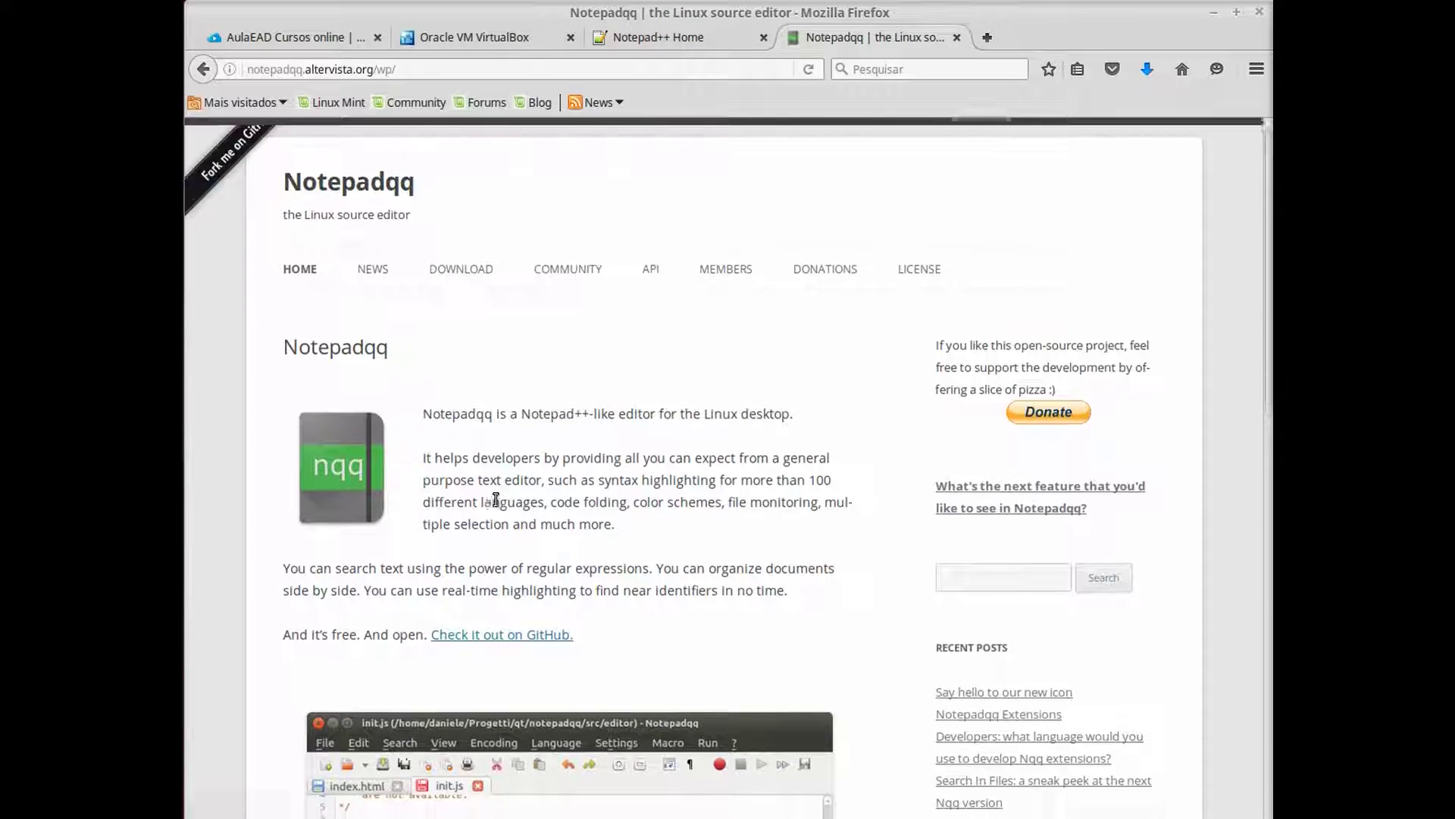
# Open the Notepadqq download page and highlight the PPA commands for adding the repository, updating and installing notepadqq
pyautogui.click(465, 244)
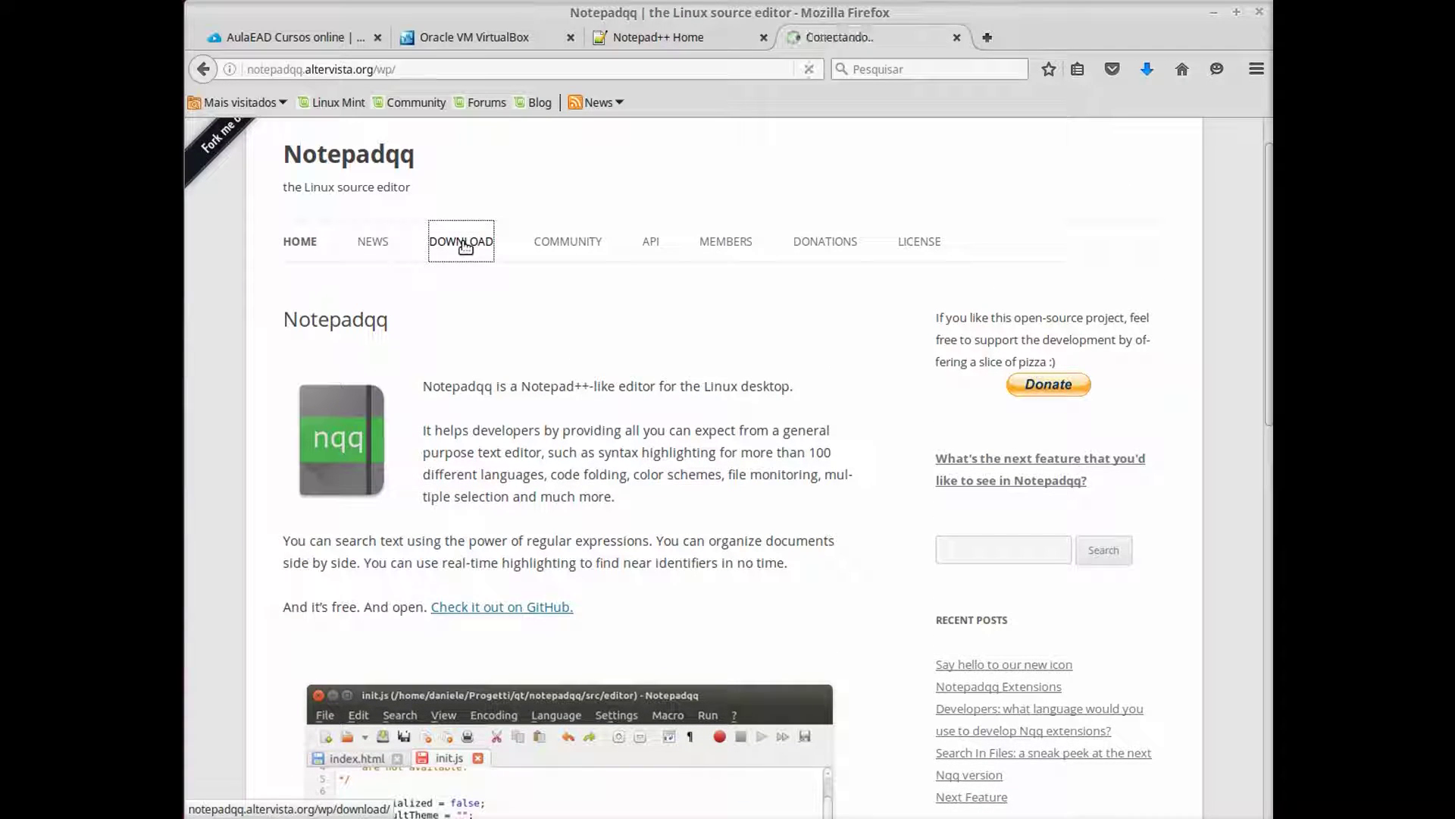
pyautogui.scroll(-3, 682, 568)
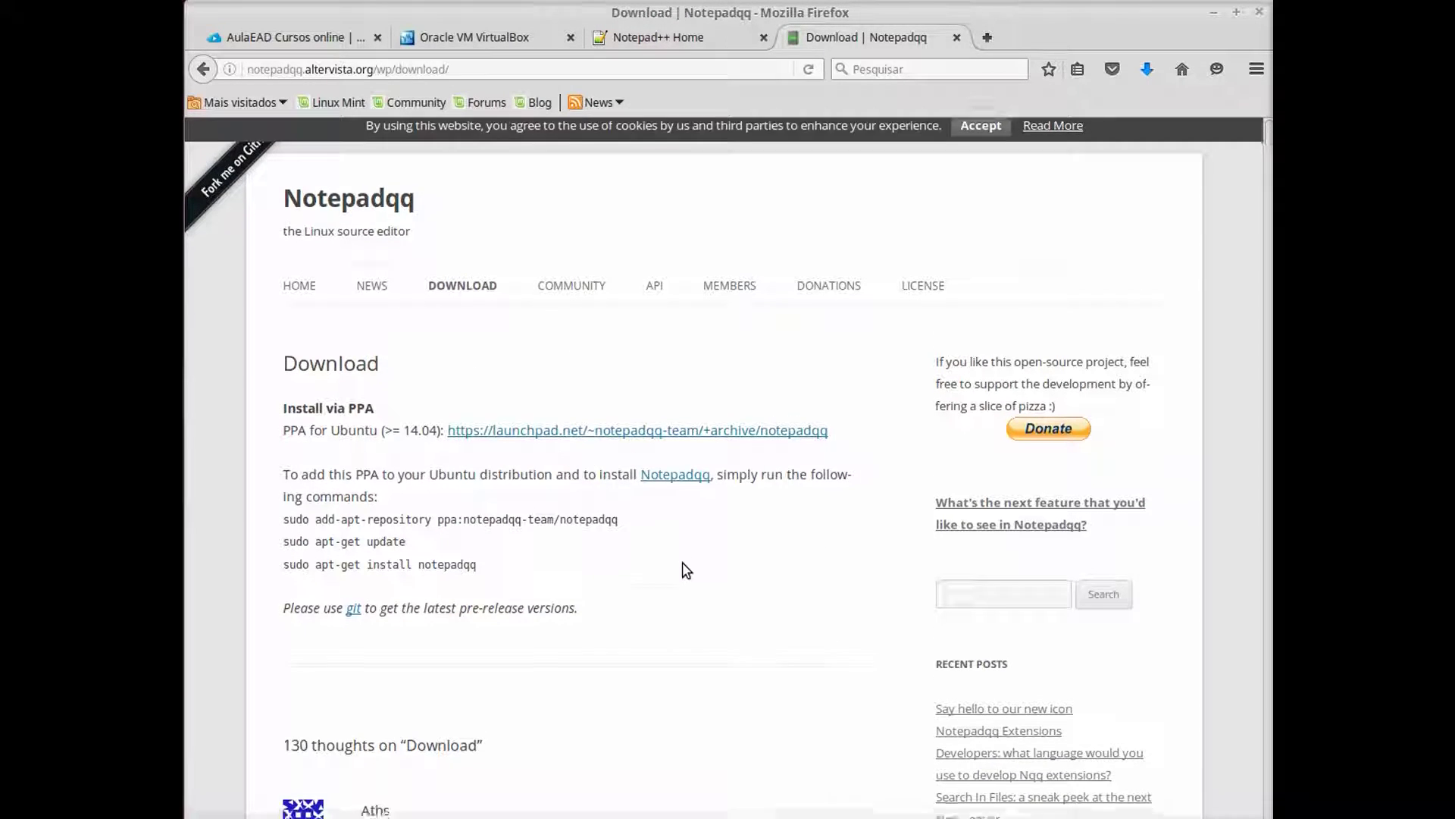
pyautogui.hotkey('ctrl', '+')
pyautogui.hotkey('ctrl', '+')
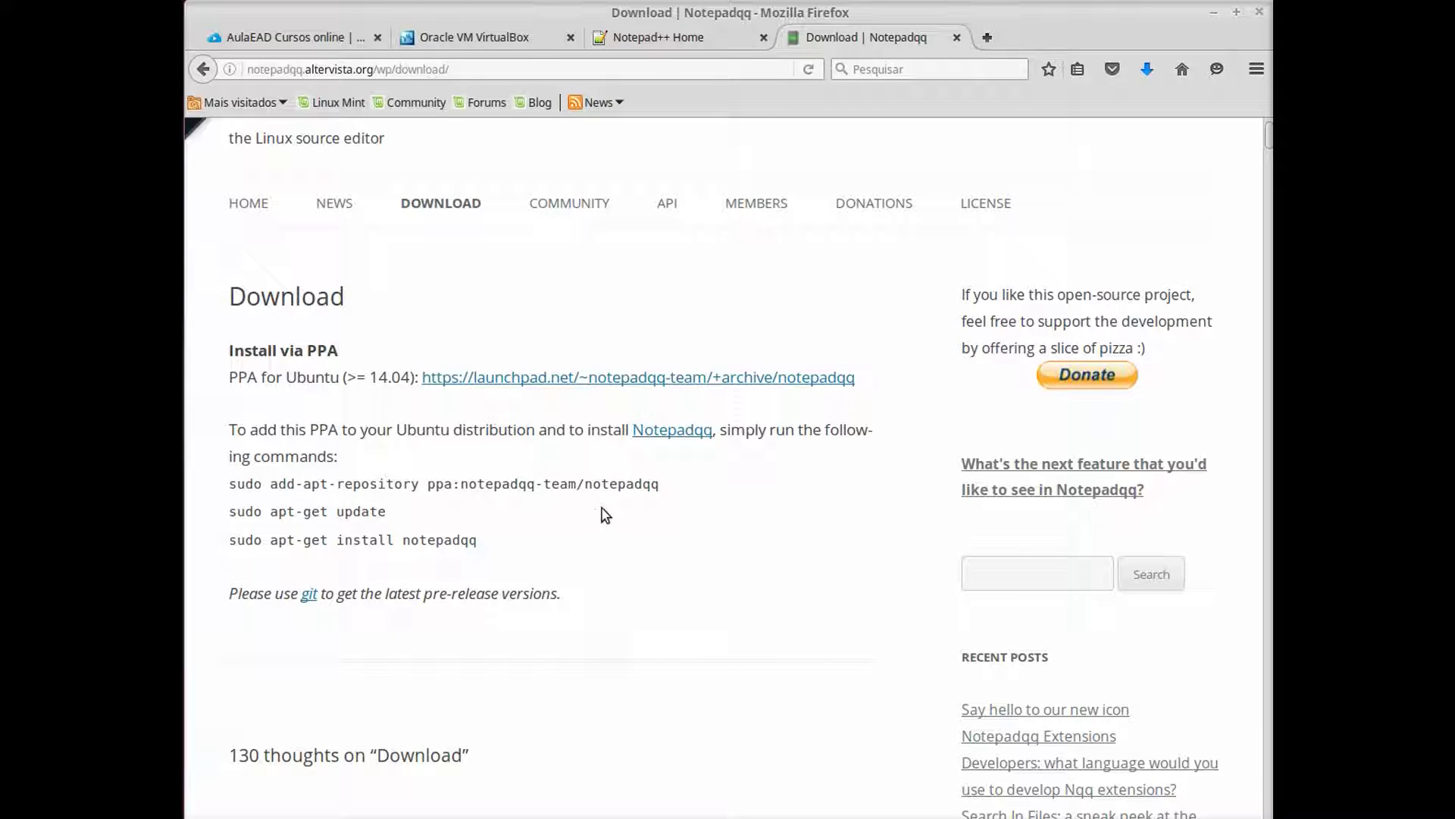
pyautogui.moveTo(236, 483); pyautogui.dragTo(491, 541)
pyautogui.click(494, 541)
pyautogui.moveTo(231, 481); pyautogui.dragTo(500, 541)
pyautogui.click(507, 543)
# Go back through the open Notepad++ and VirtualBox pages to the AulaEAD course site
pyautogui.click(678, 39)
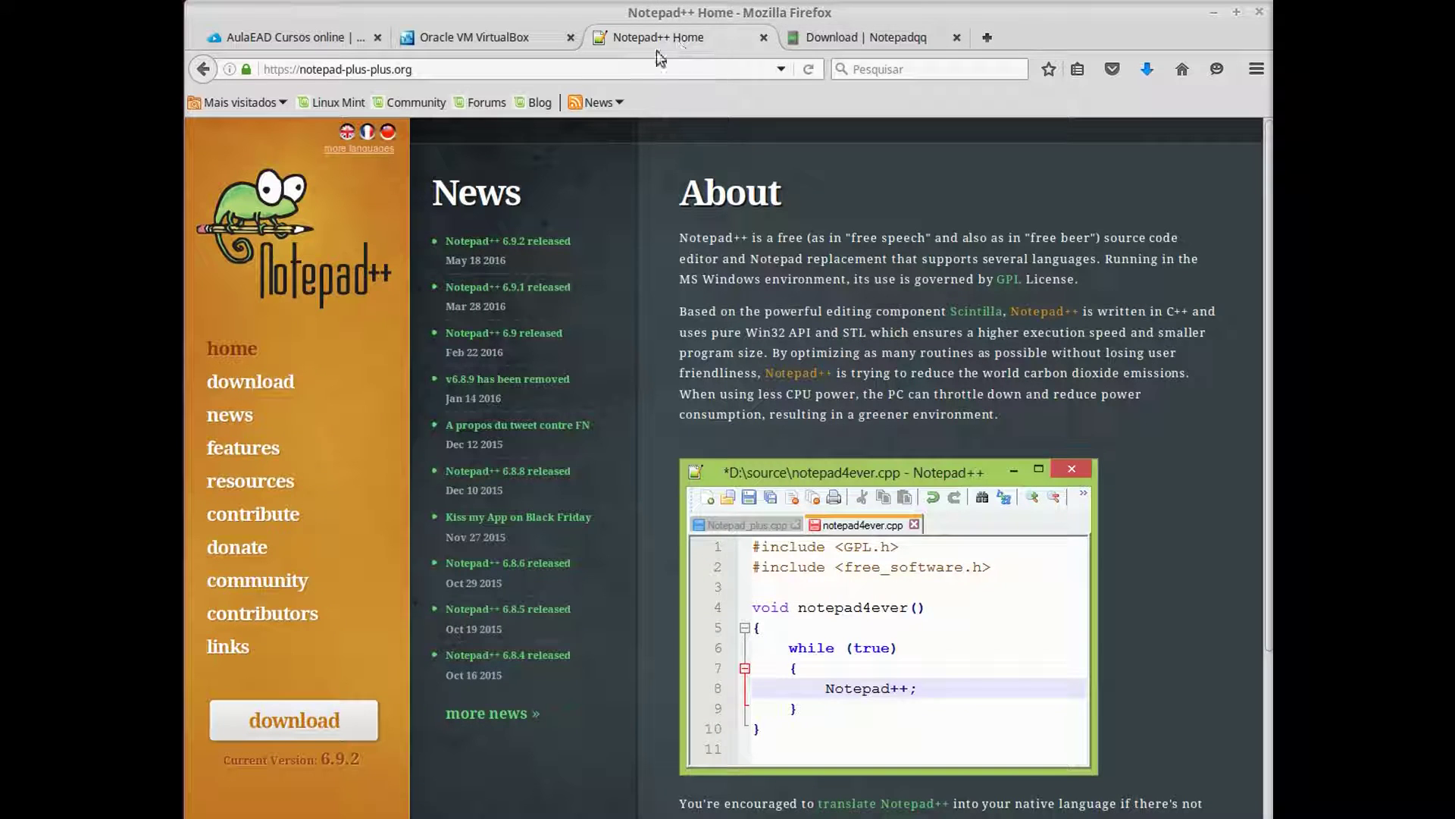
pyautogui.click(461, 42)
pyautogui.click(290, 42)
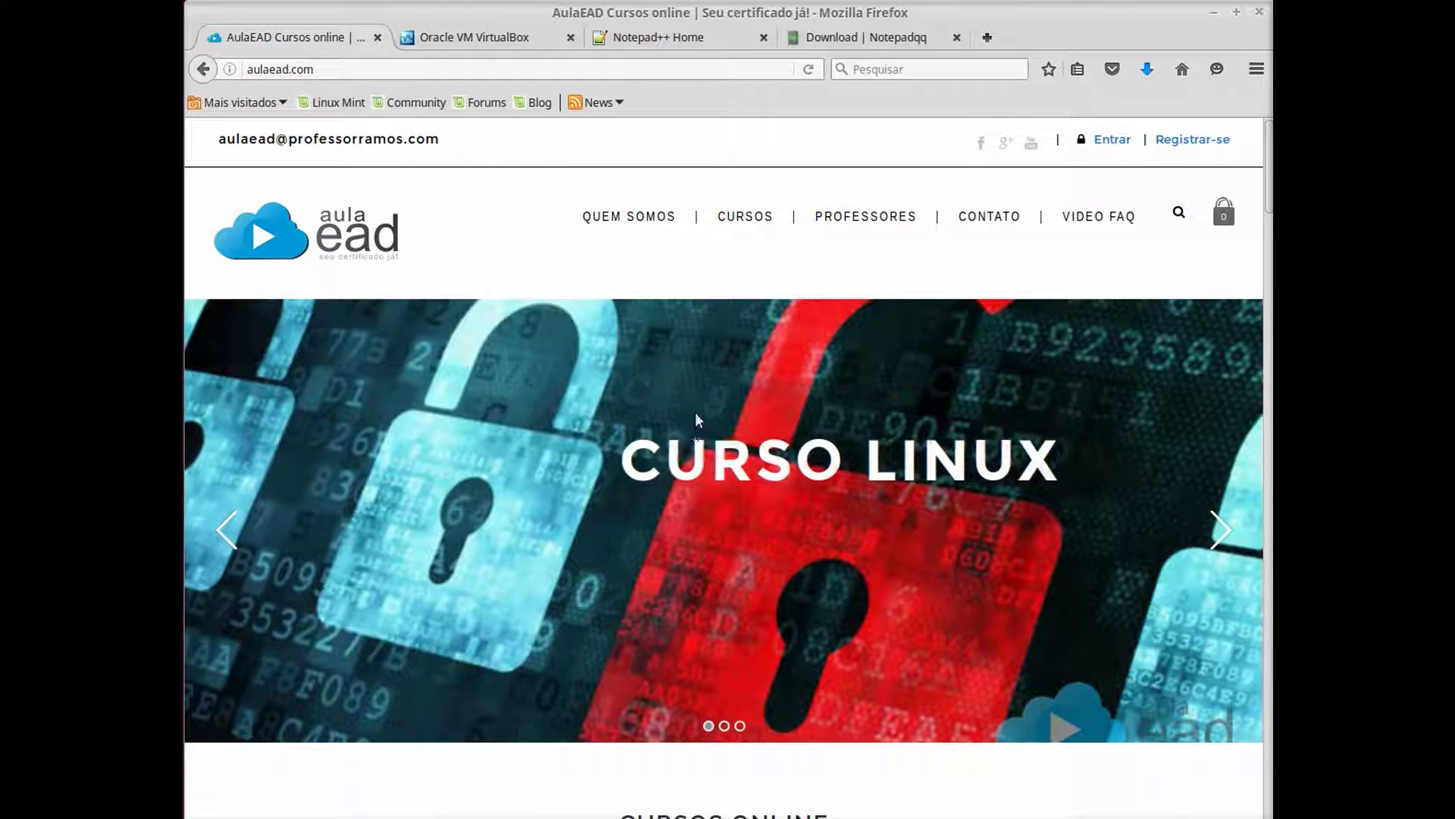
# Switch to Oracle VM VirtualBox Manager and check the installed version in its About information
pyautogui.hotkey('alt', 'Tab')
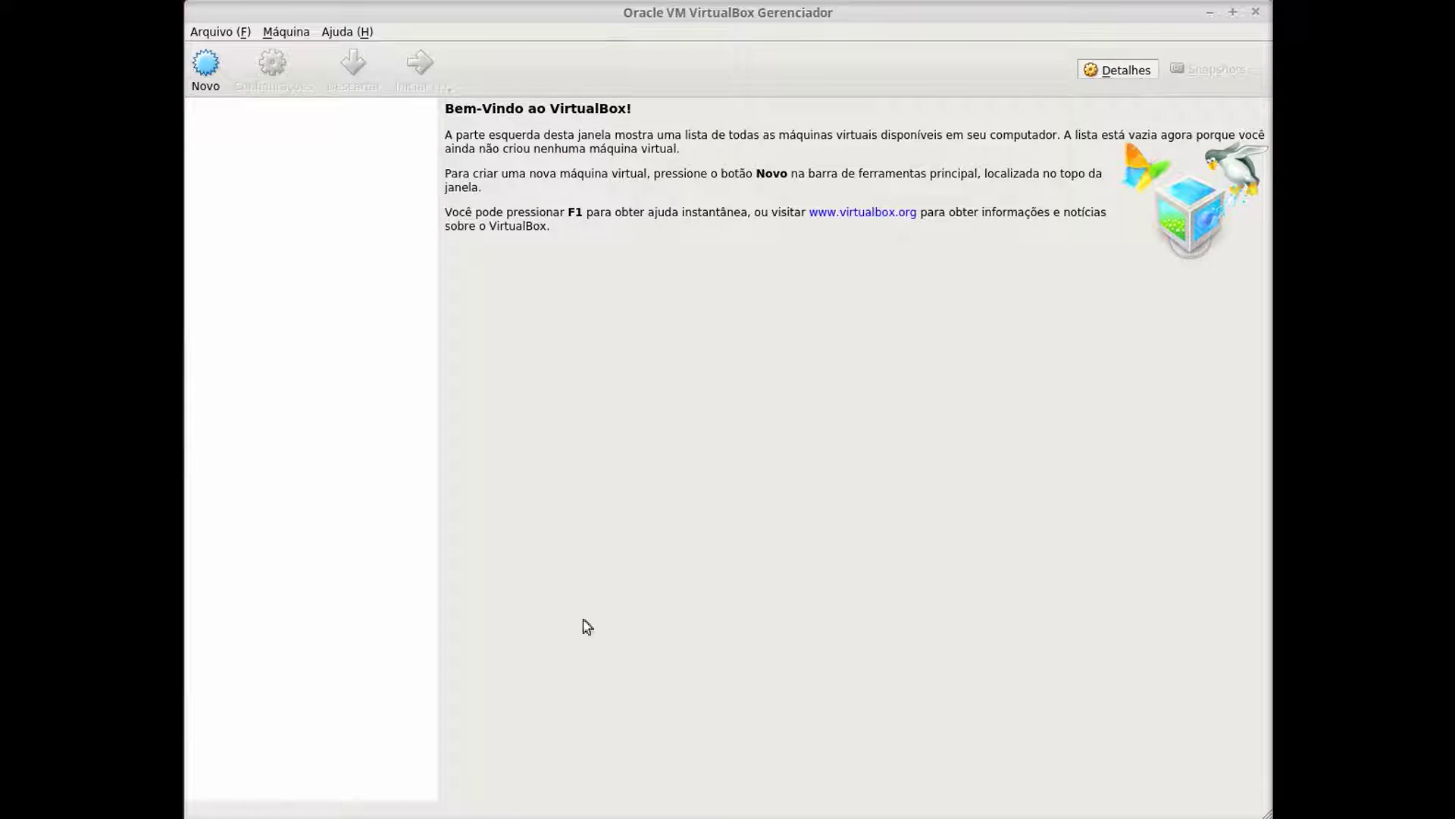
pyautogui.click(350, 32)
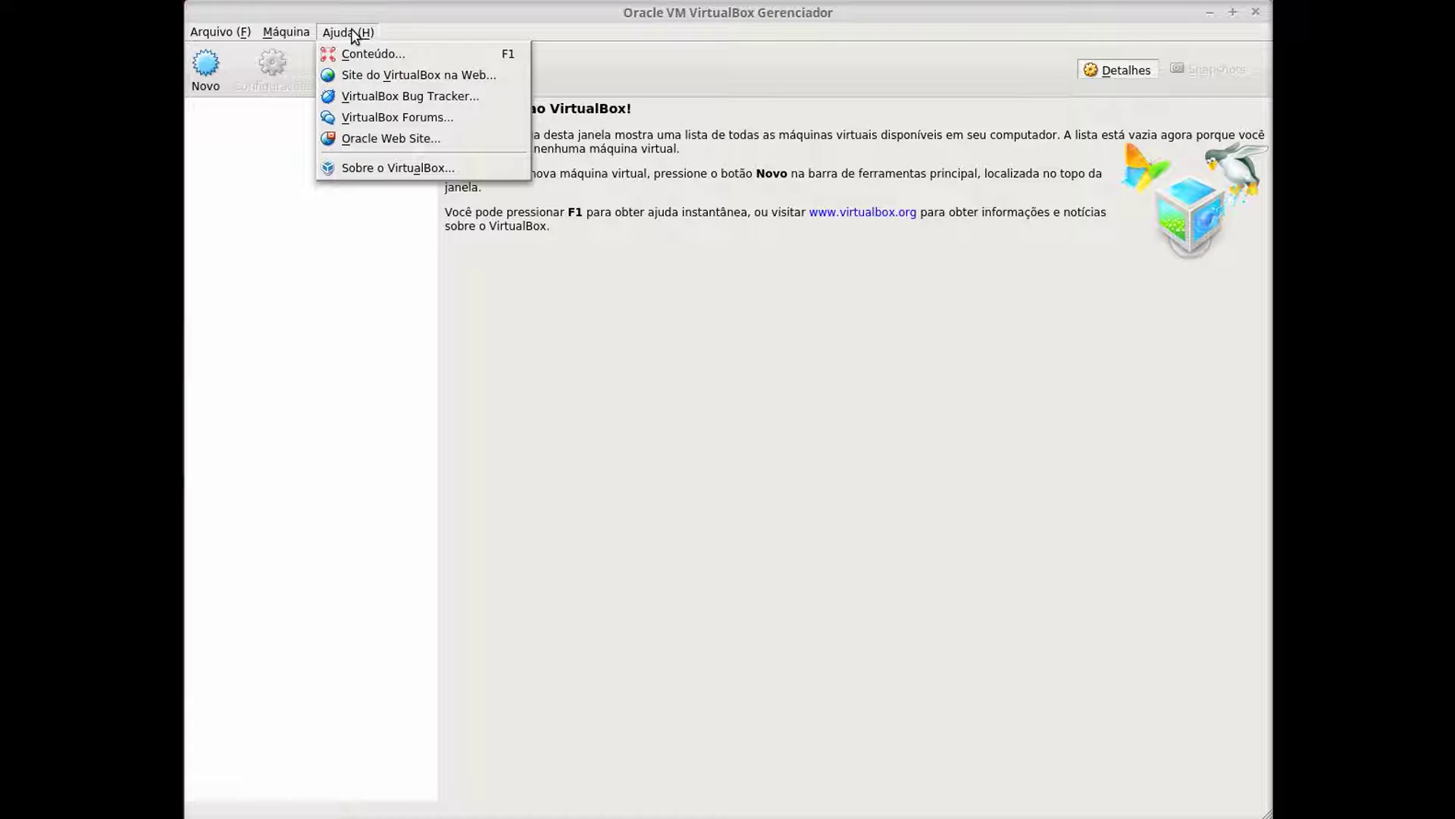
pyautogui.click(371, 168)
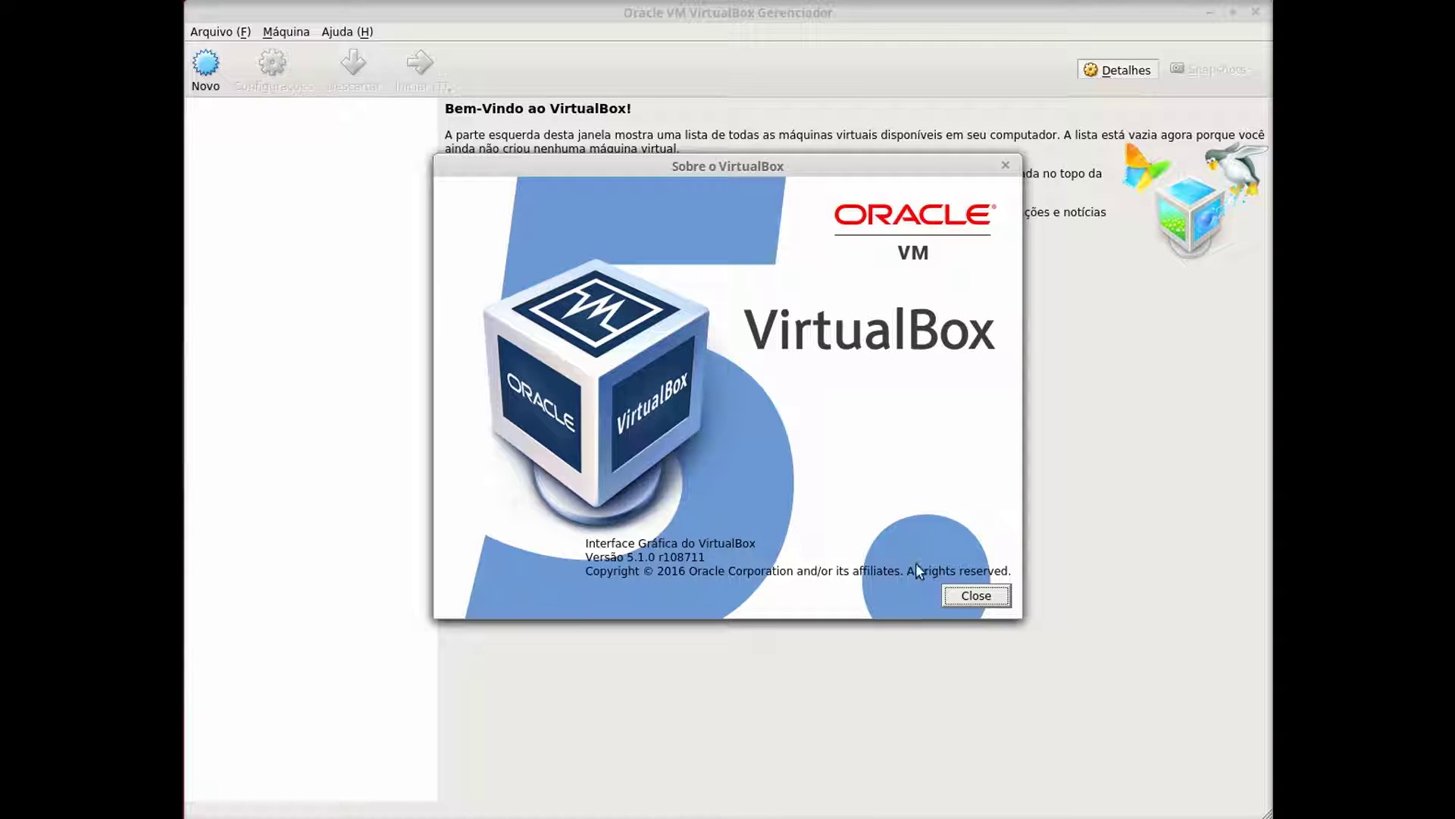
pyautogui.click(980, 598)
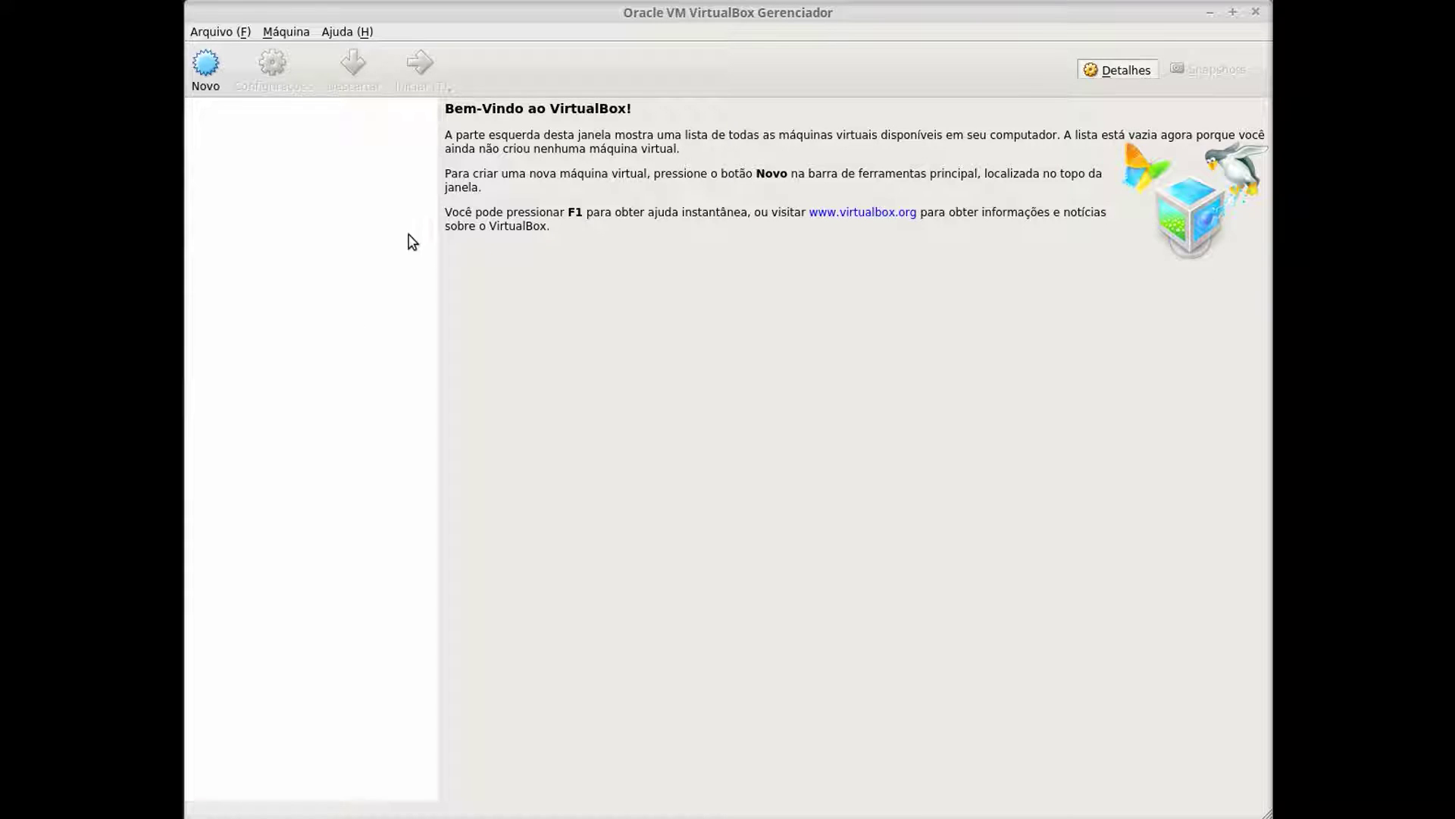
# Start a new virtual machine named ptispo01fw01 with type Linux and version Other Linux (64-bit)
pyautogui.click(205, 65)
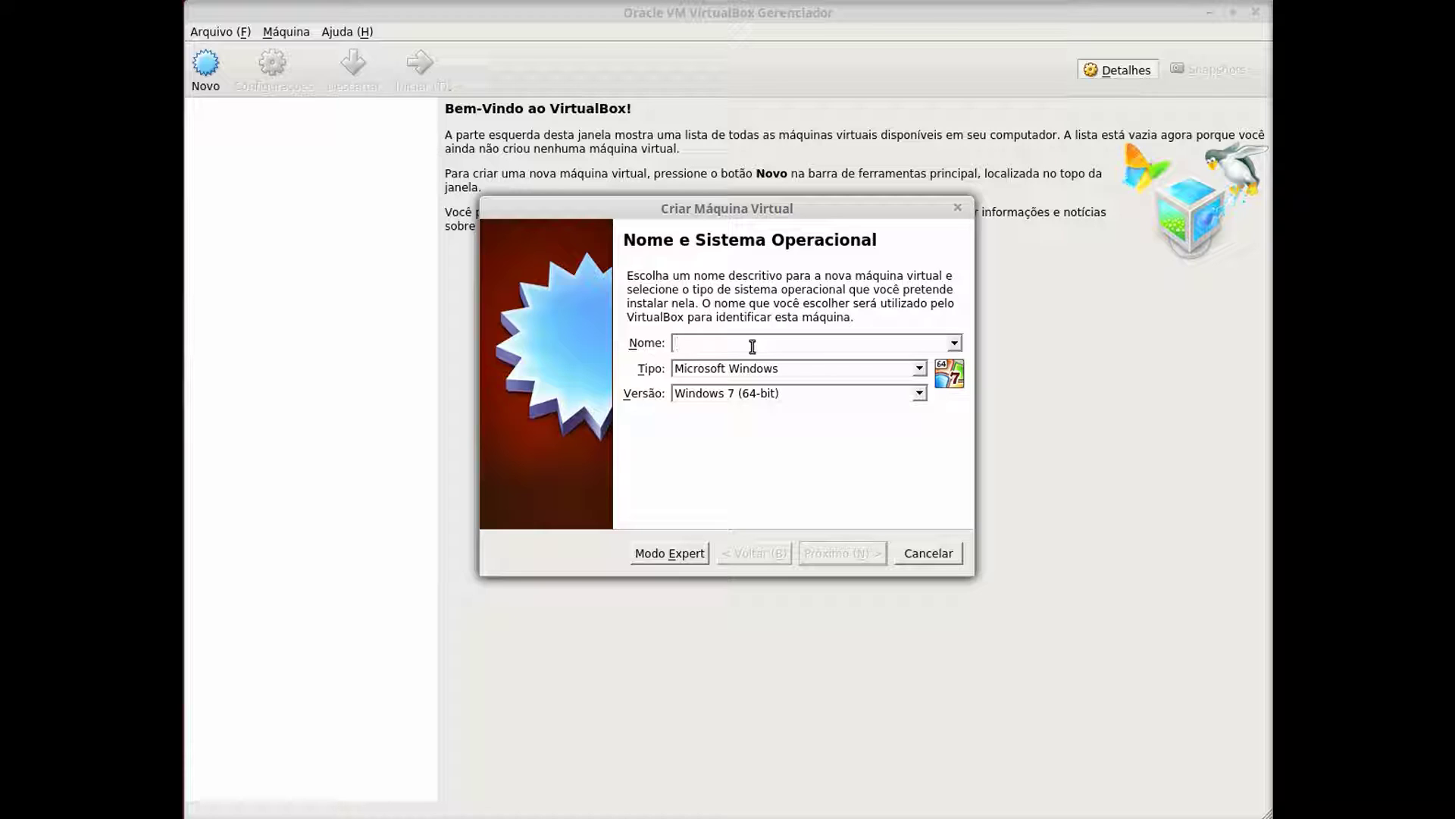
pyautogui.write('pti')
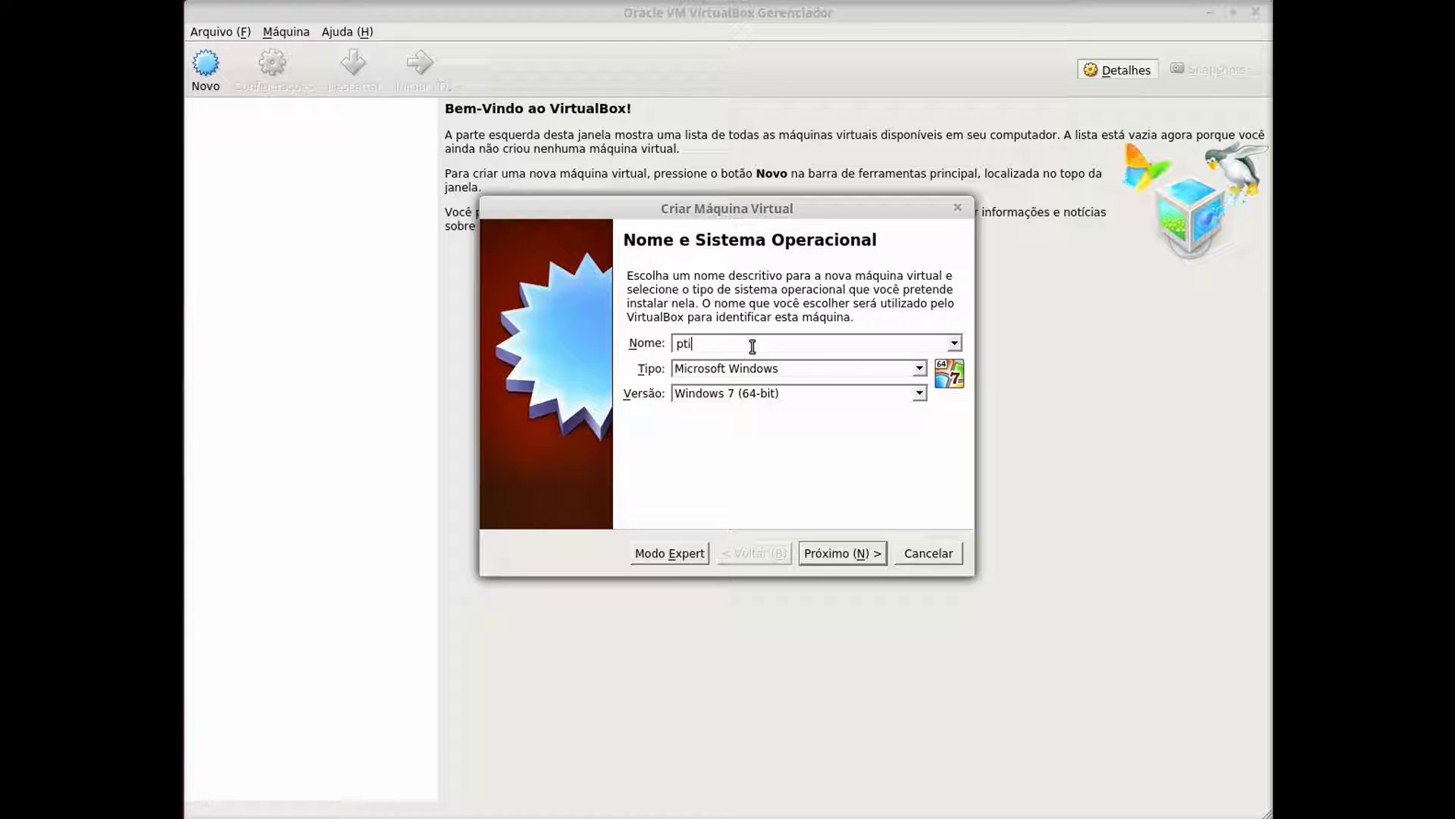
pyautogui.write('spo01fw01')
pyautogui.click(739, 369)
pyautogui.click(709, 402)
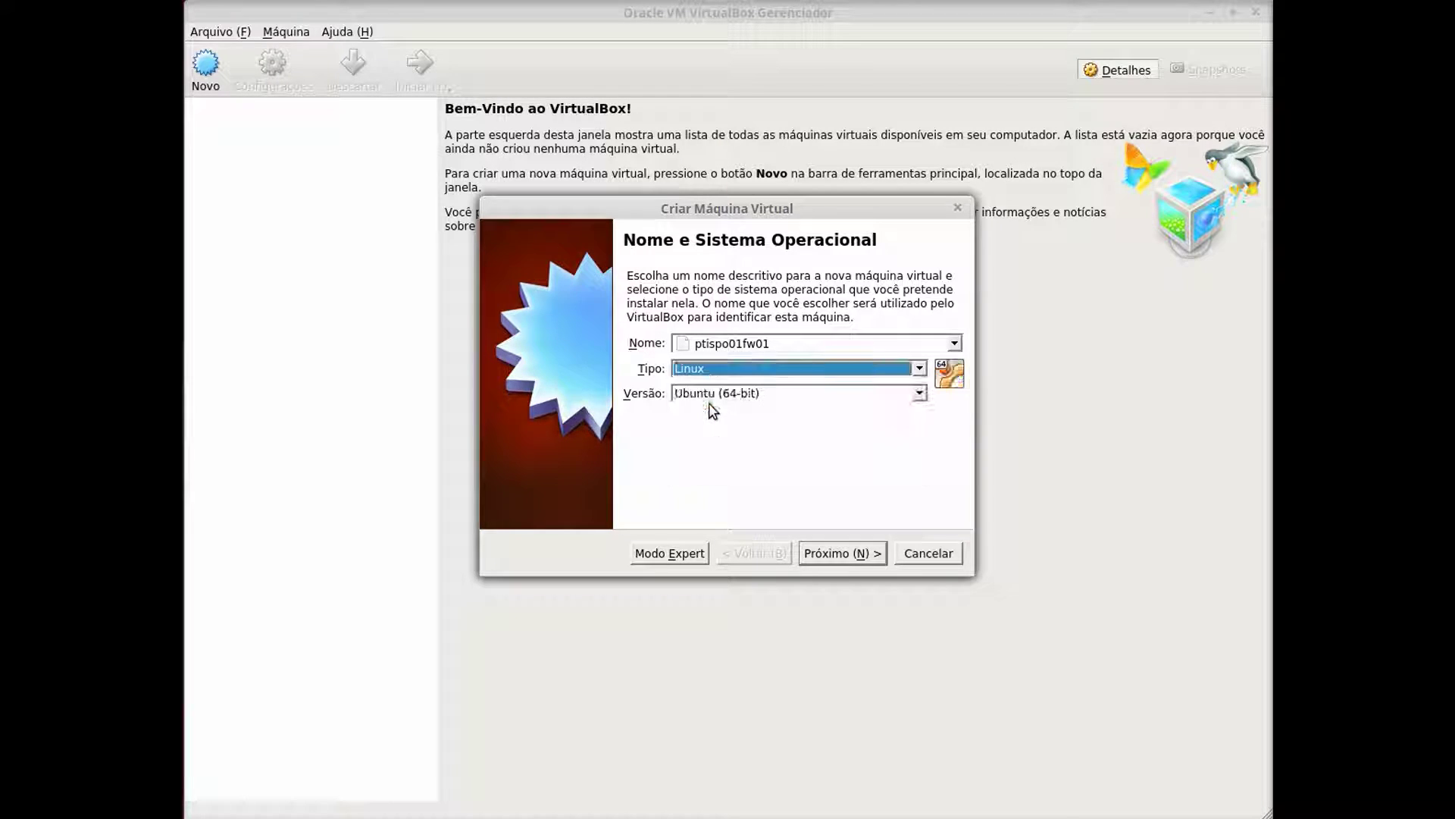
pyautogui.click(743, 393)
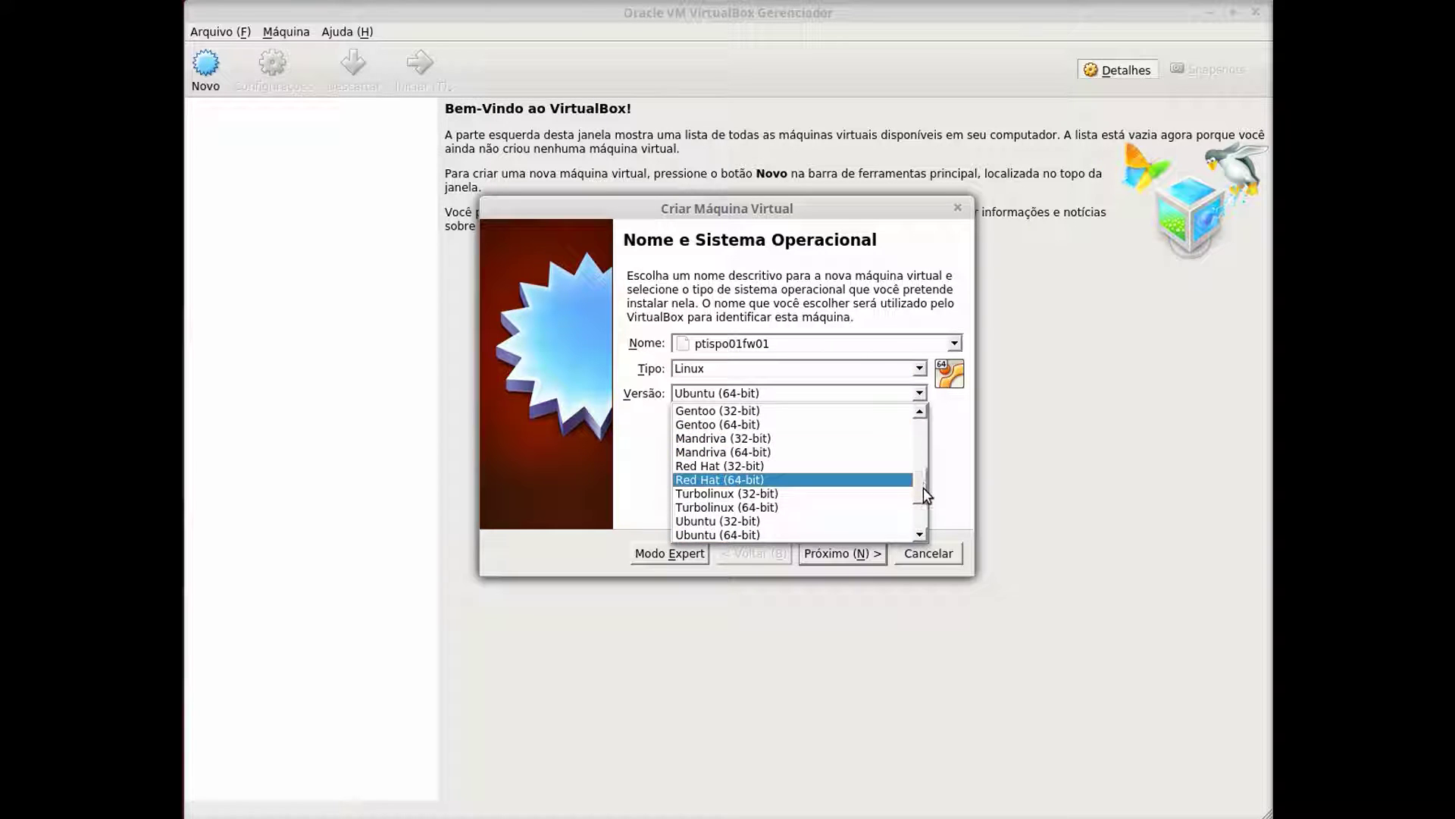
pyautogui.scroll(-2, 924, 488)
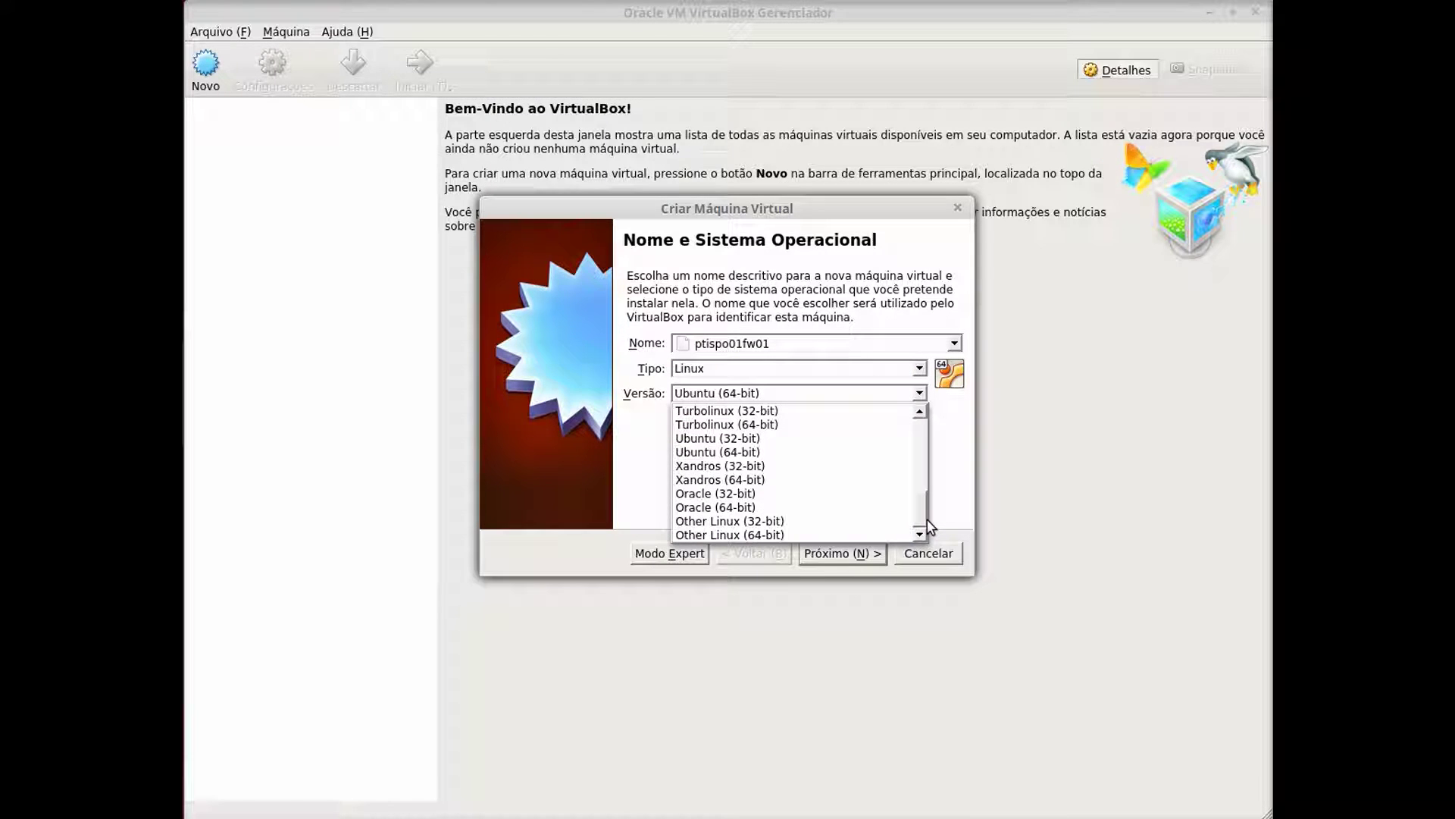
pyautogui.click(770, 535)
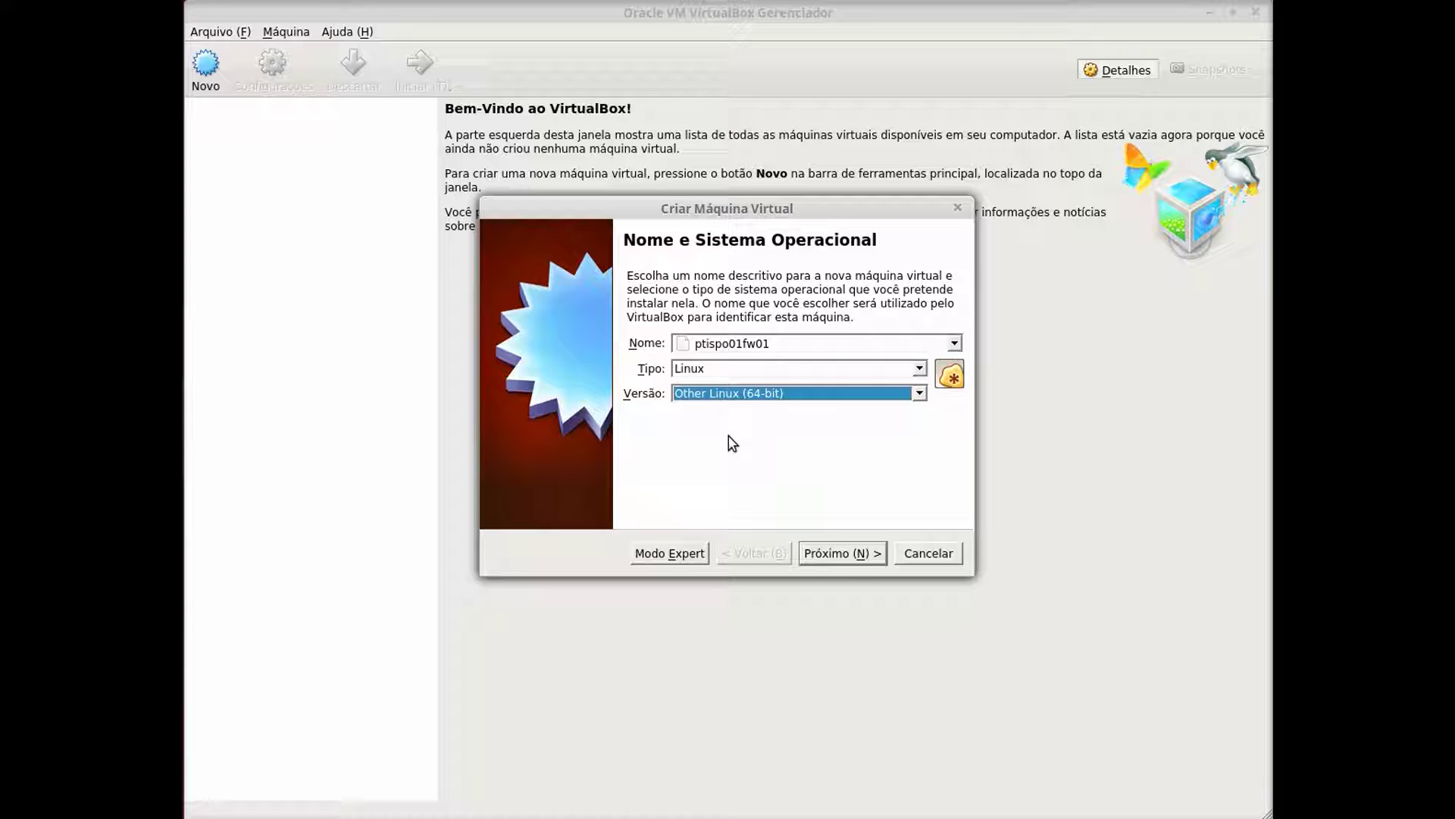
pyautogui.click(851, 547)
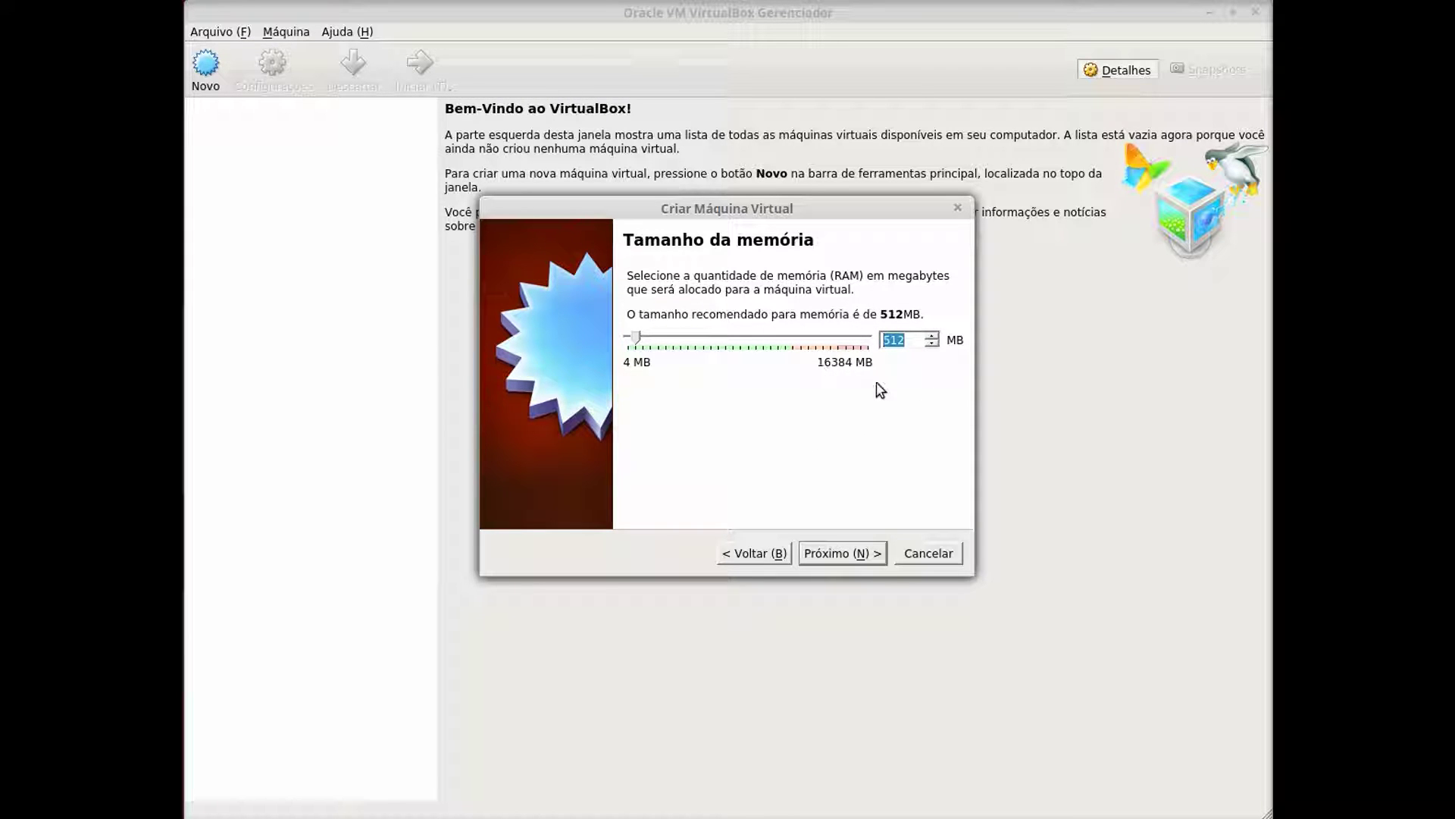
# Set the virtual machine's memory to 1024 MB and choose to create a new virtual hard disk
pyautogui.write('1024')
pyautogui.click(841, 554)
pyautogui.click(841, 555)
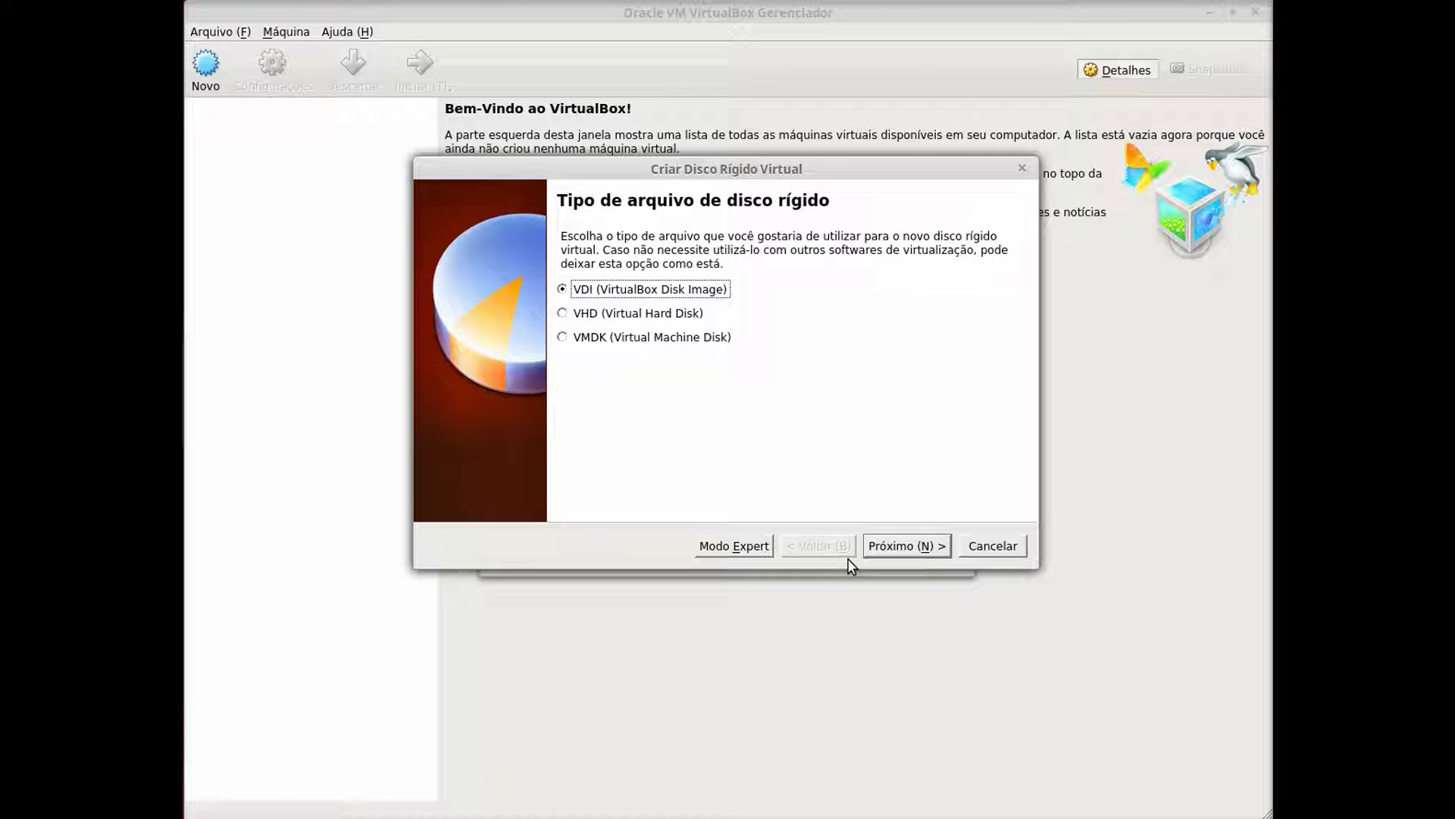
# Create the ptispo01fw01 virtual disk as a dynamically allocated VDI of 10 GB and finish the machine
pyautogui.click(924, 546)
pyautogui.click(922, 546)
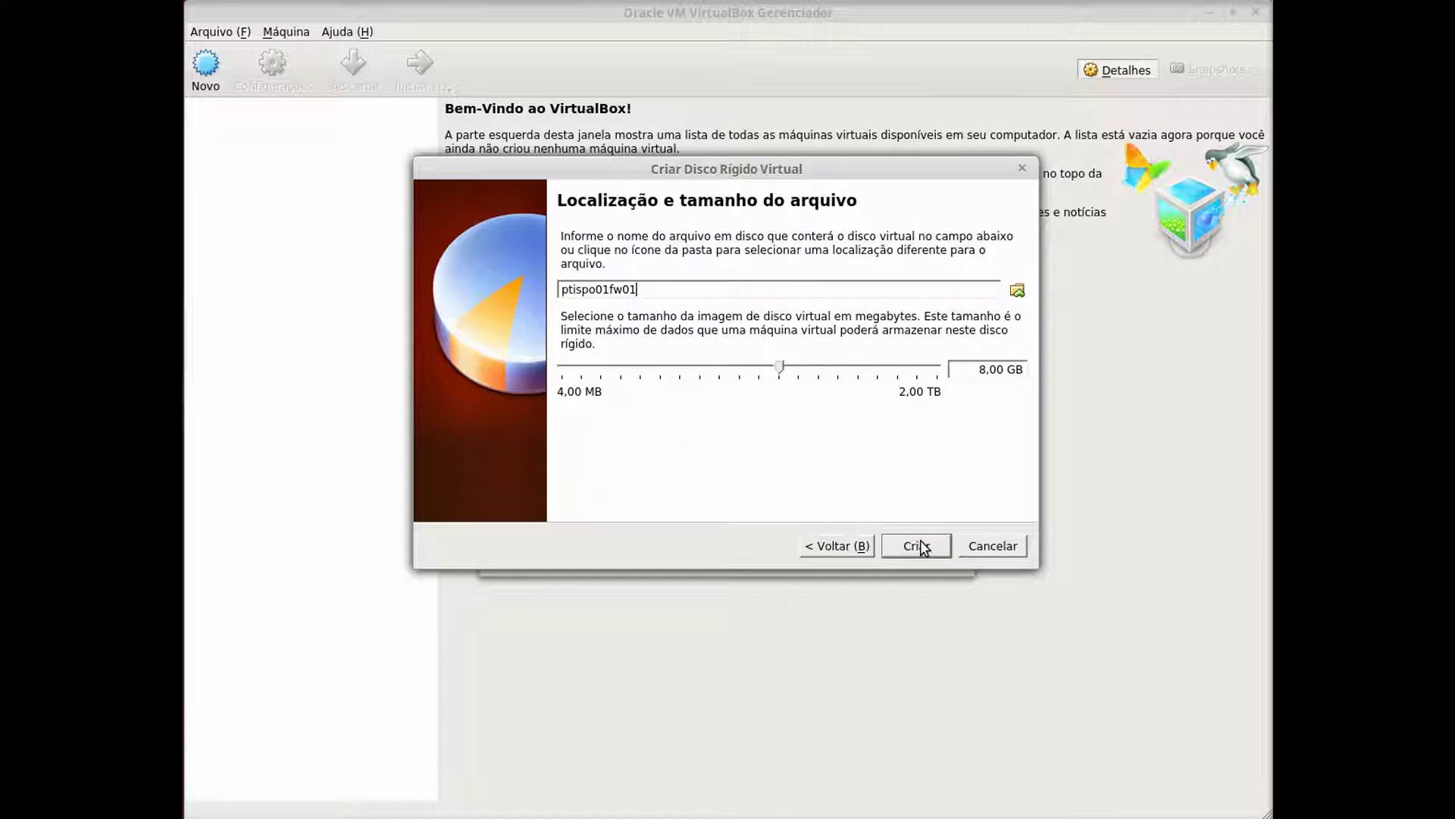
pyautogui.click(985, 371)
pyautogui.write('10')
pyautogui.click(921, 547)
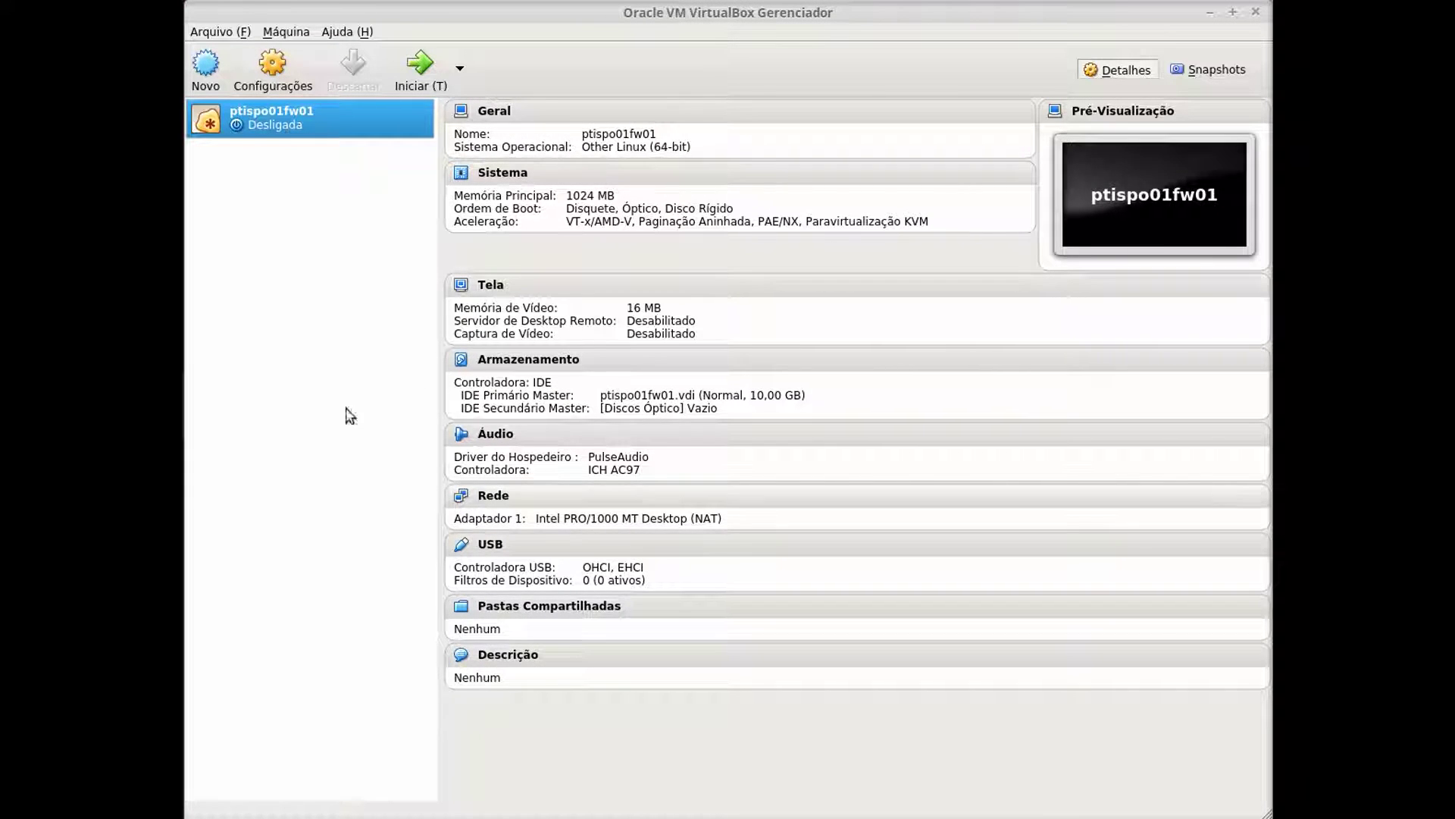
# Open the settings of ptispo01fw01 and look through its general advanced, description and encryption options
pyautogui.click(288, 82)
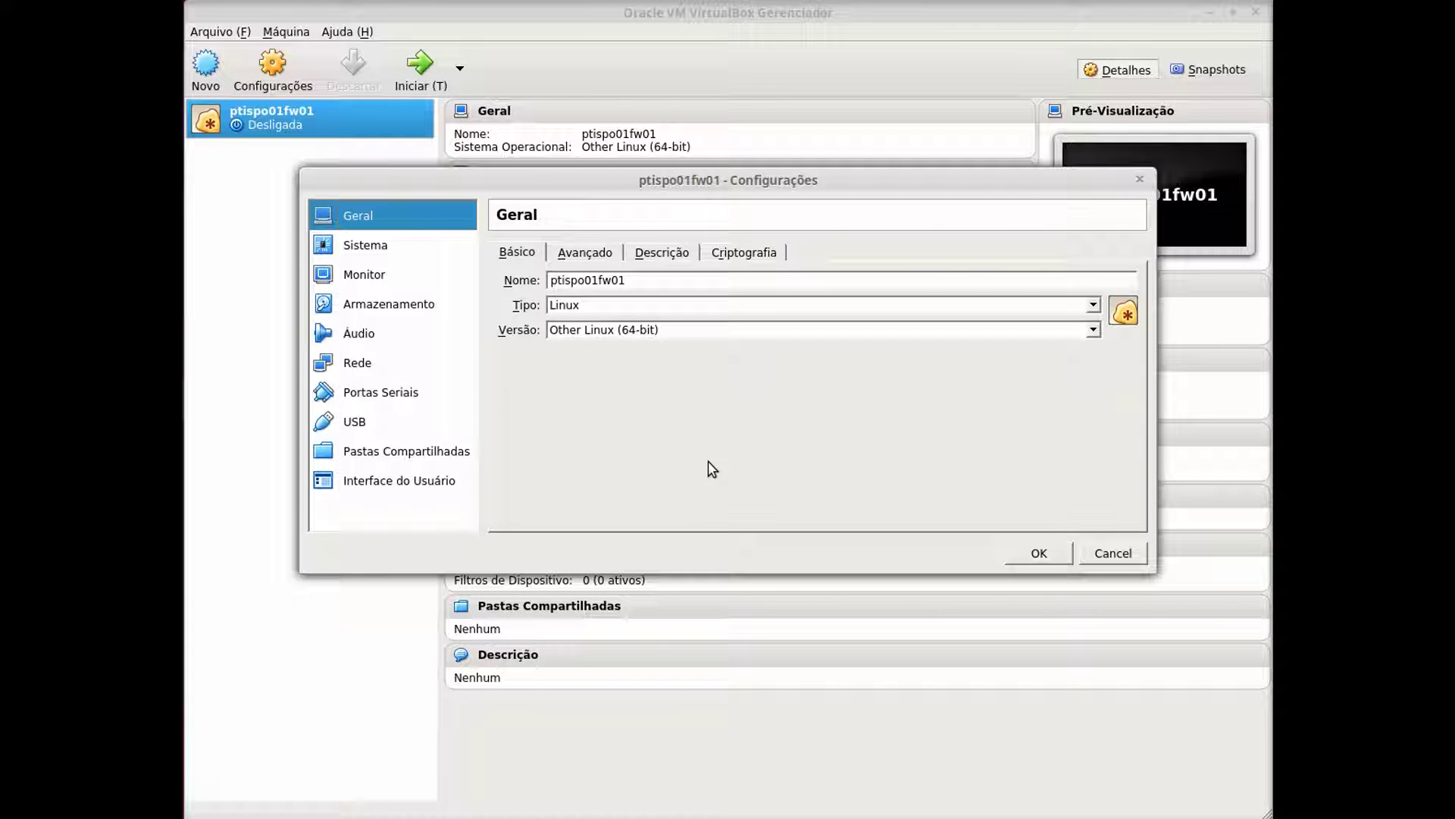
pyautogui.click(584, 258)
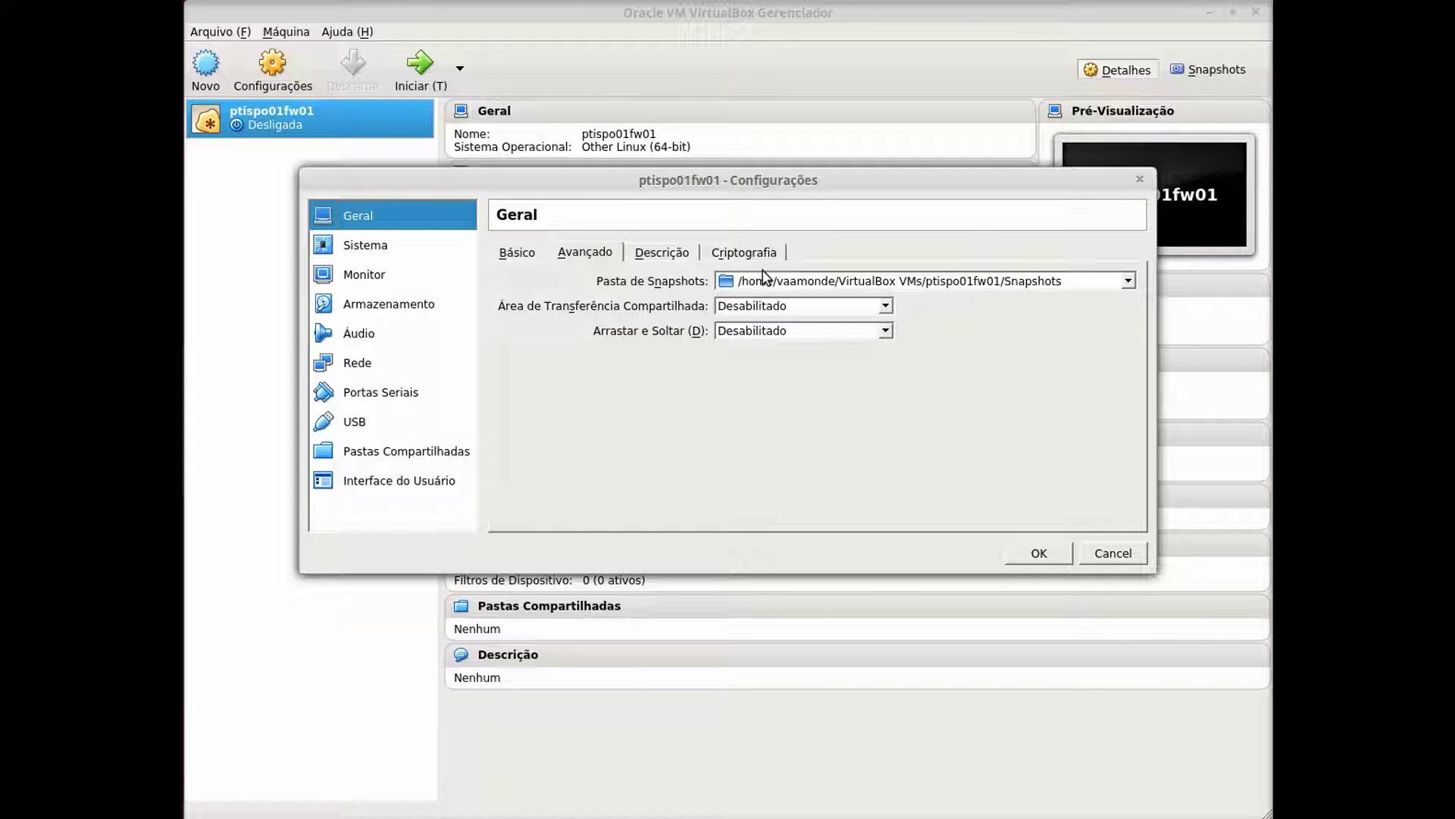
pyautogui.click(657, 257)
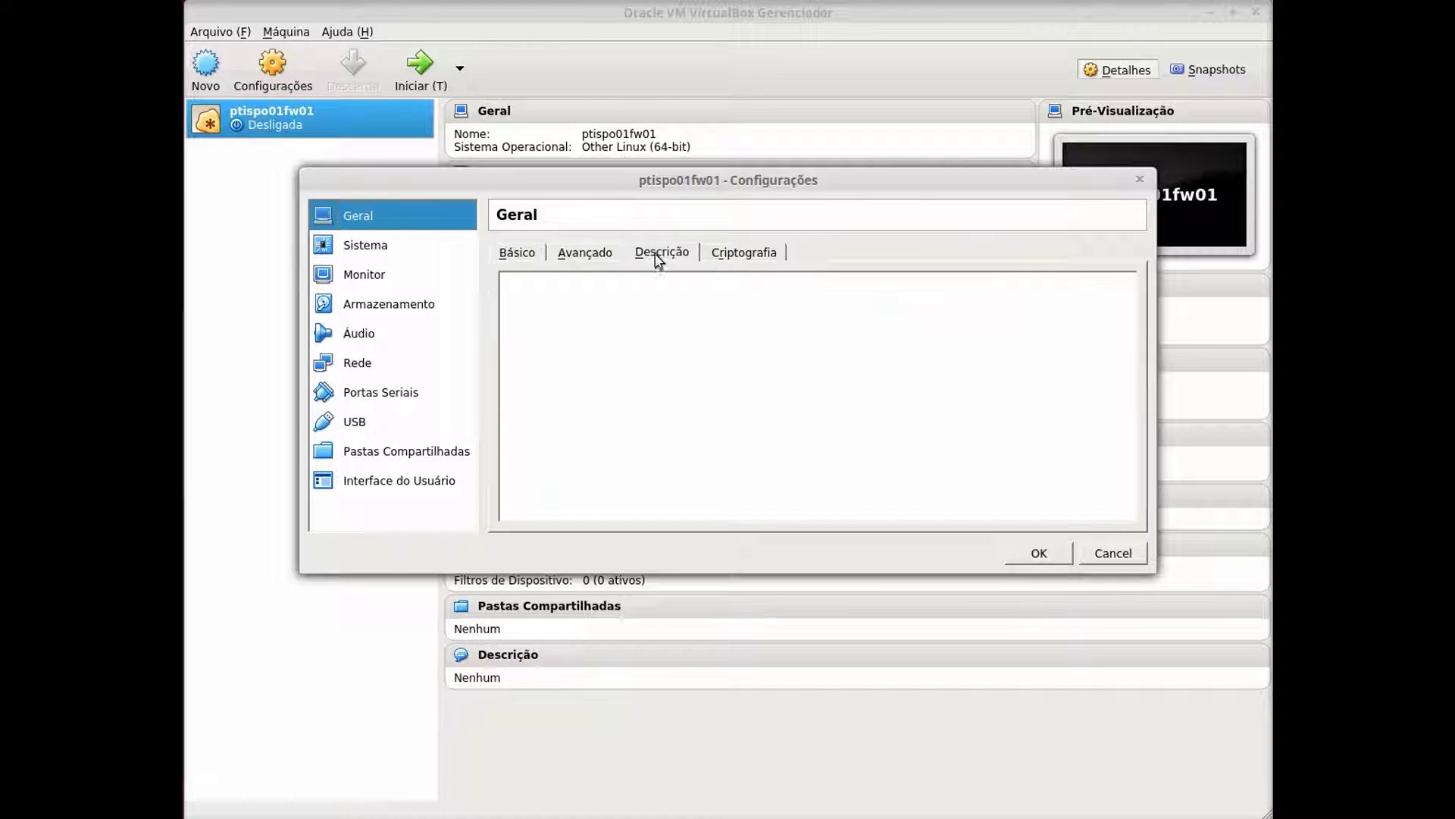
pyautogui.click(738, 258)
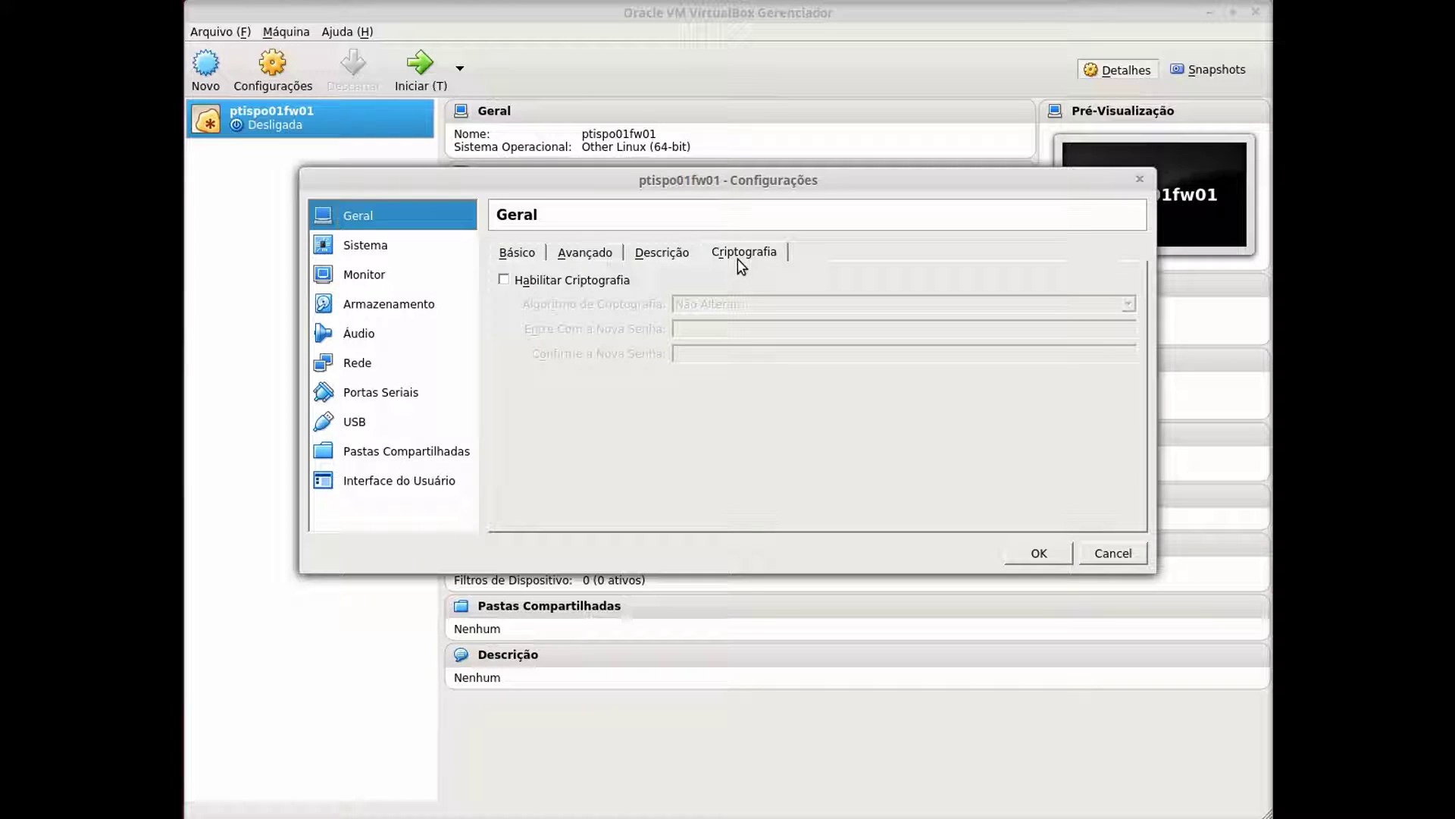
# Disable the UTC hardware clock in the system settings and review the processor and acceleration options
pyautogui.click(379, 249)
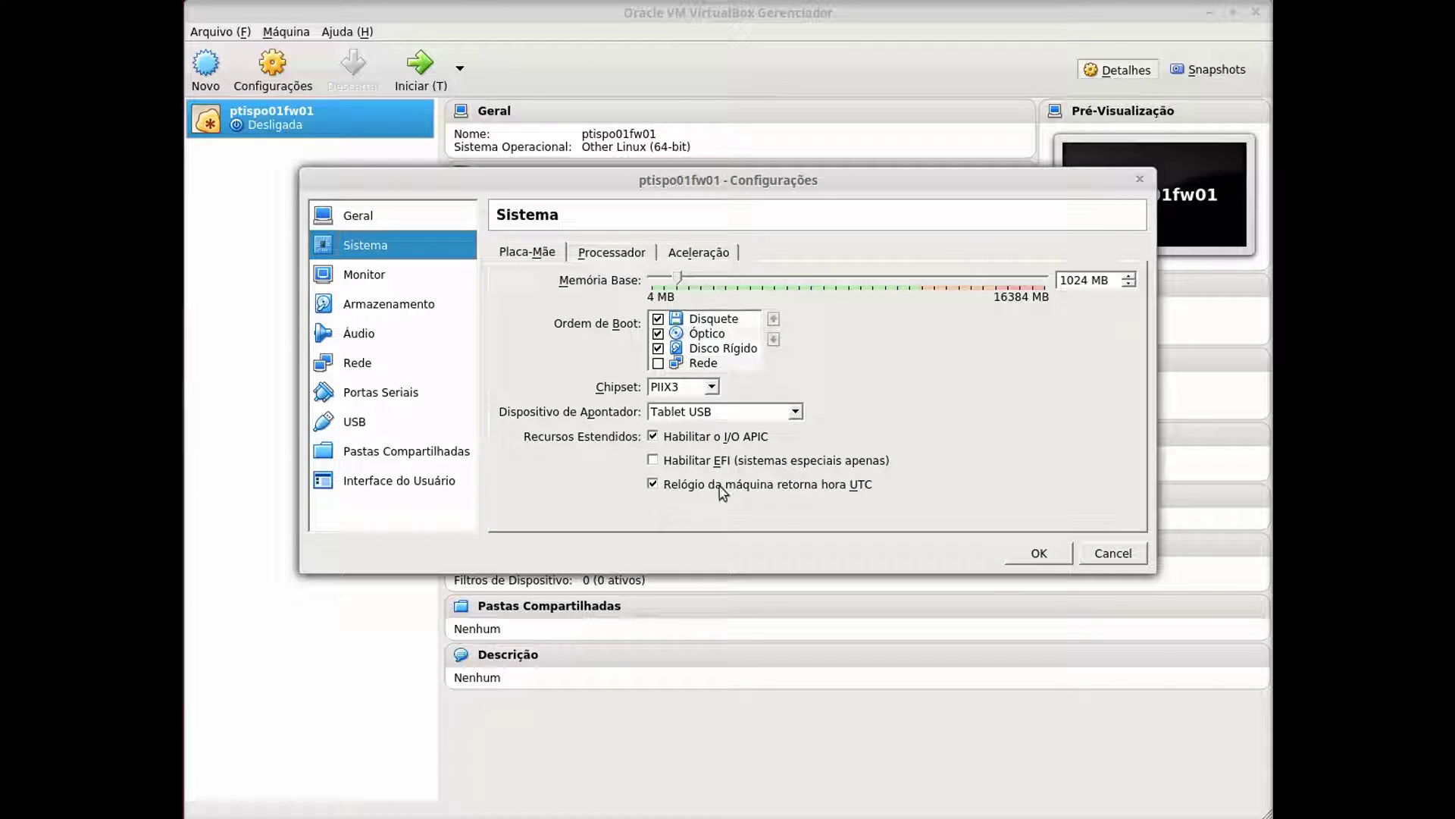
pyautogui.click(677, 486)
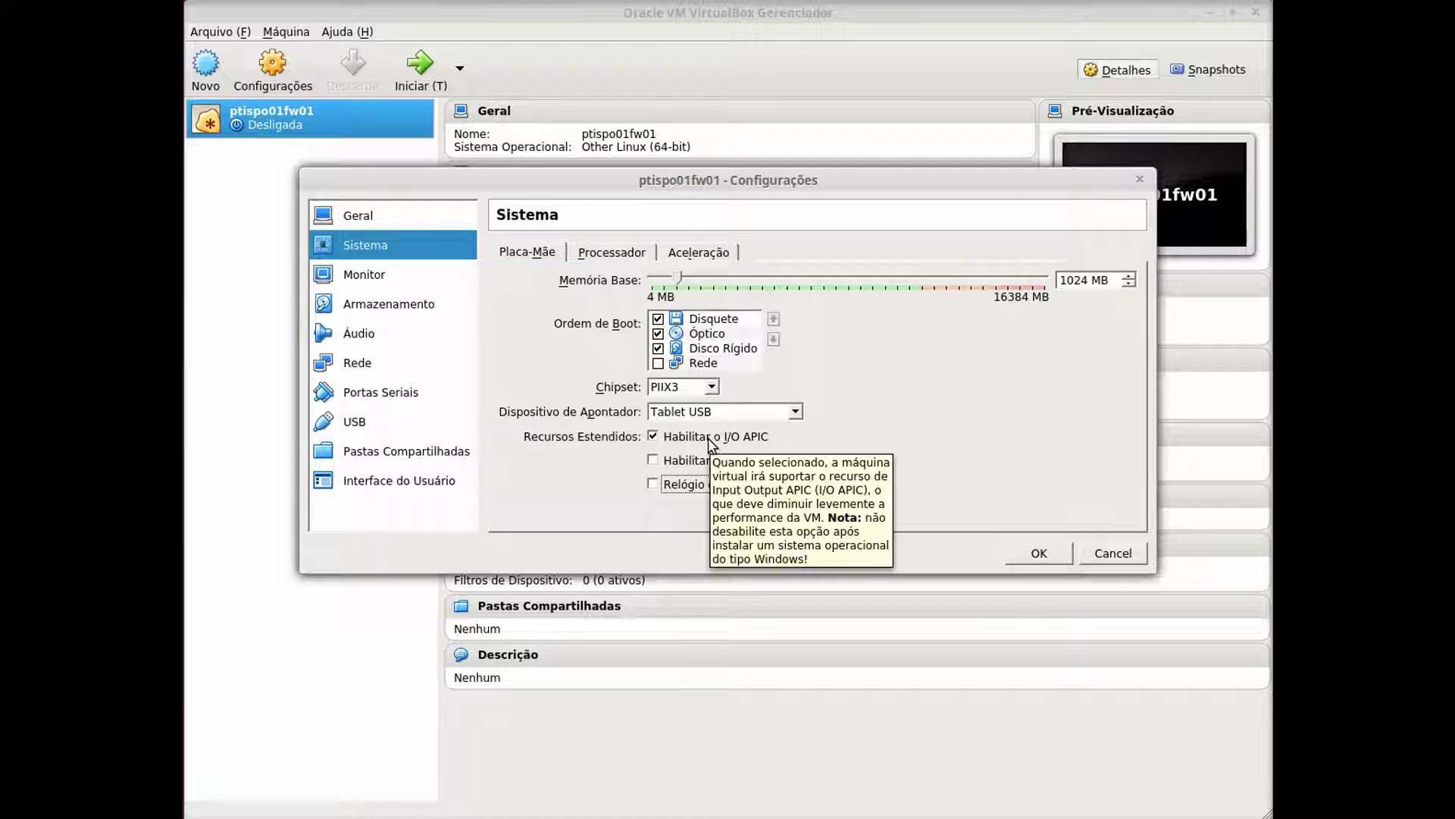
pyautogui.click(622, 252)
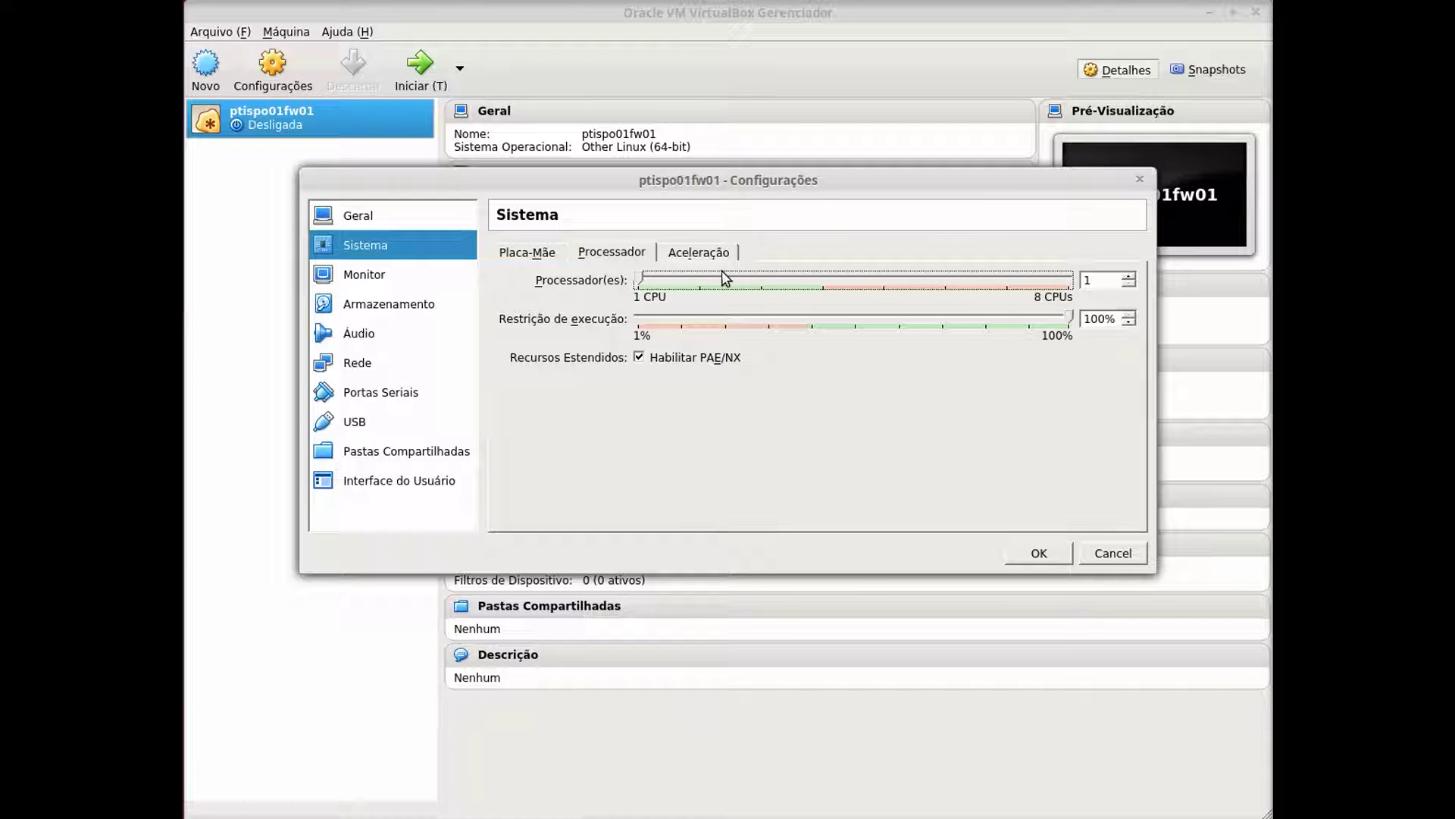
pyautogui.click(696, 278)
pyautogui.click(701, 254)
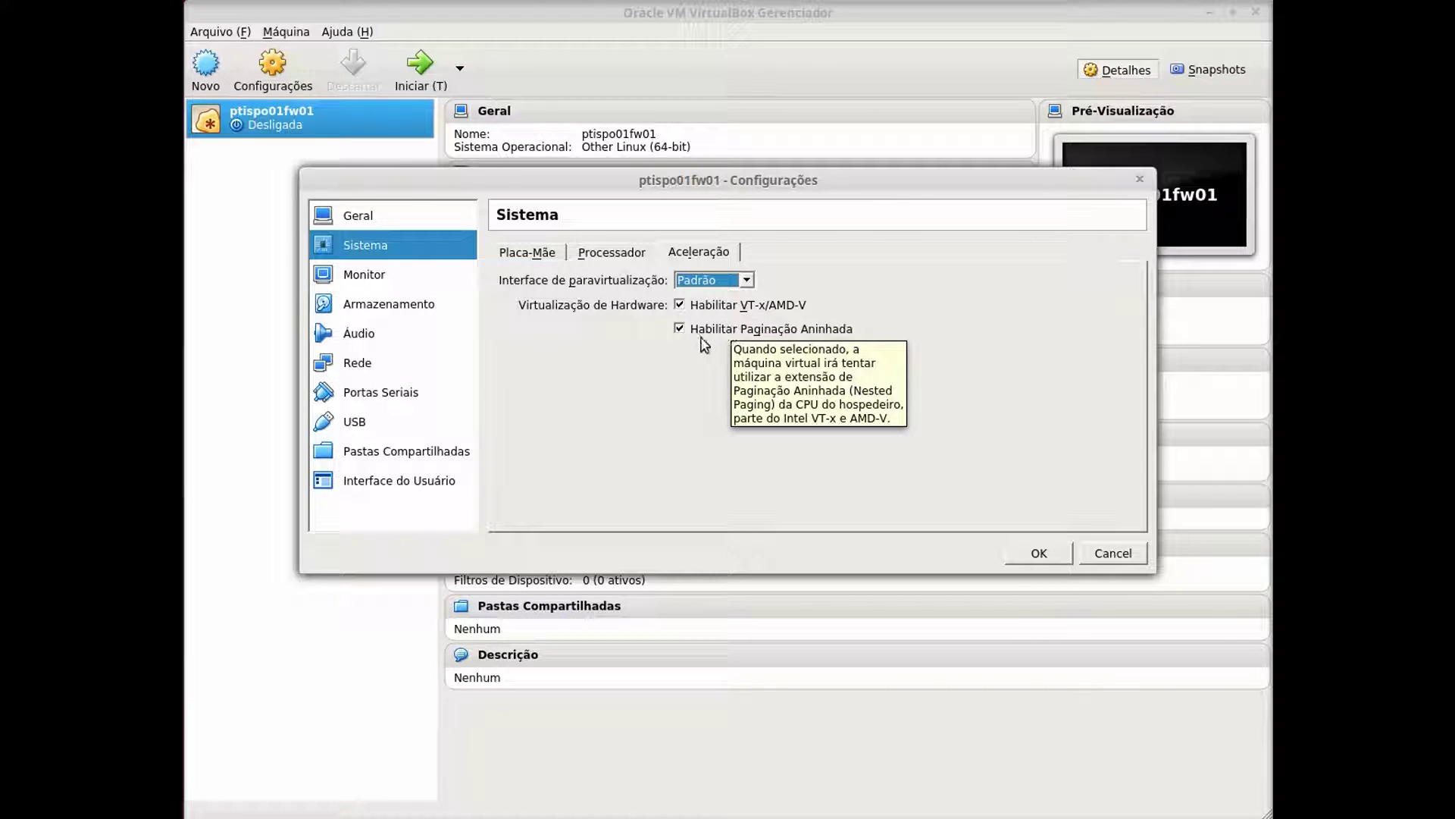
# Enable 3D acceleration with 128 MB of video memory and check the remote display and video capture options
pyautogui.click(373, 280)
pyautogui.click(660, 396)
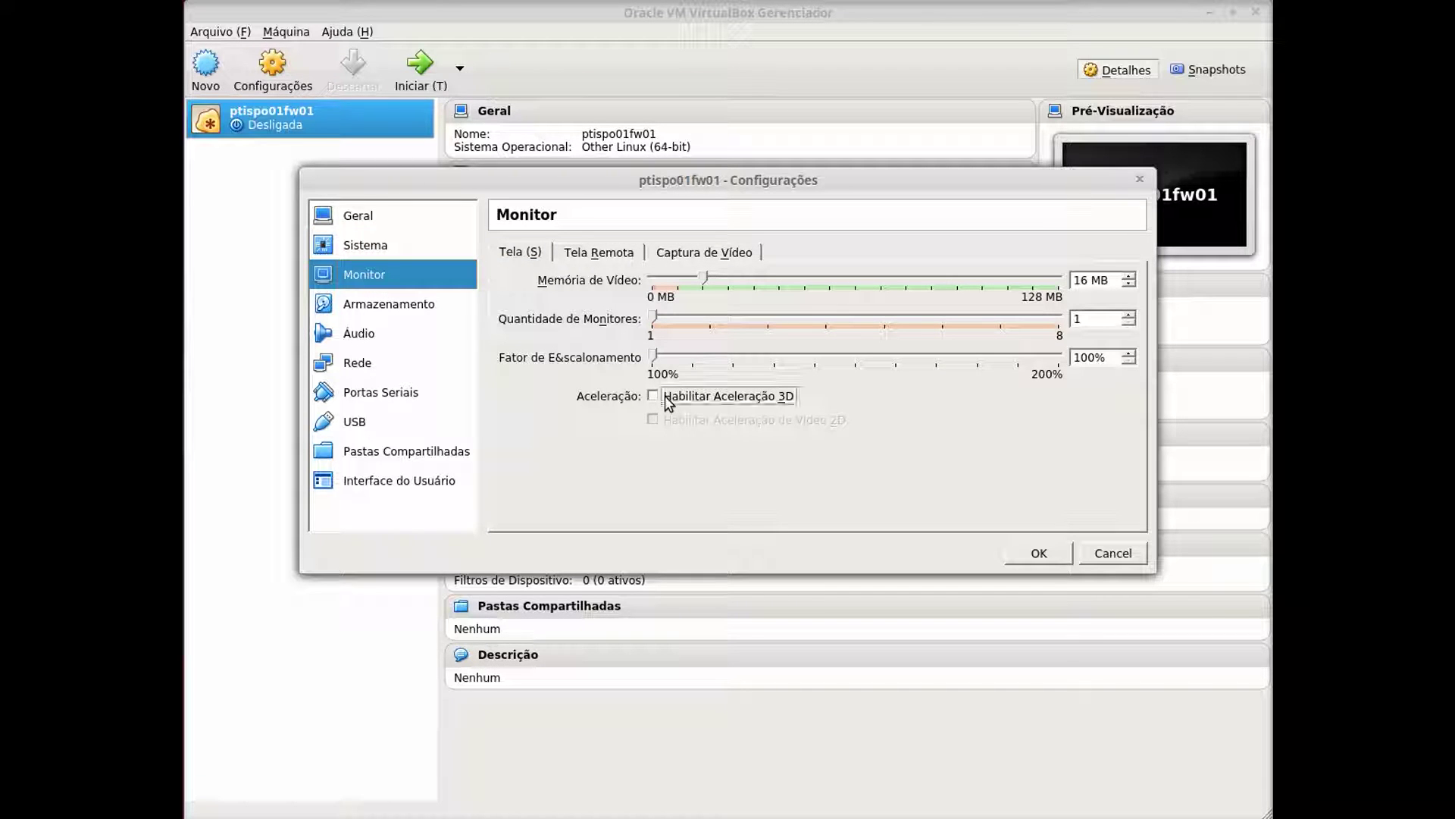
pyautogui.moveTo(703, 279); pyautogui.dragTo(1070, 280)
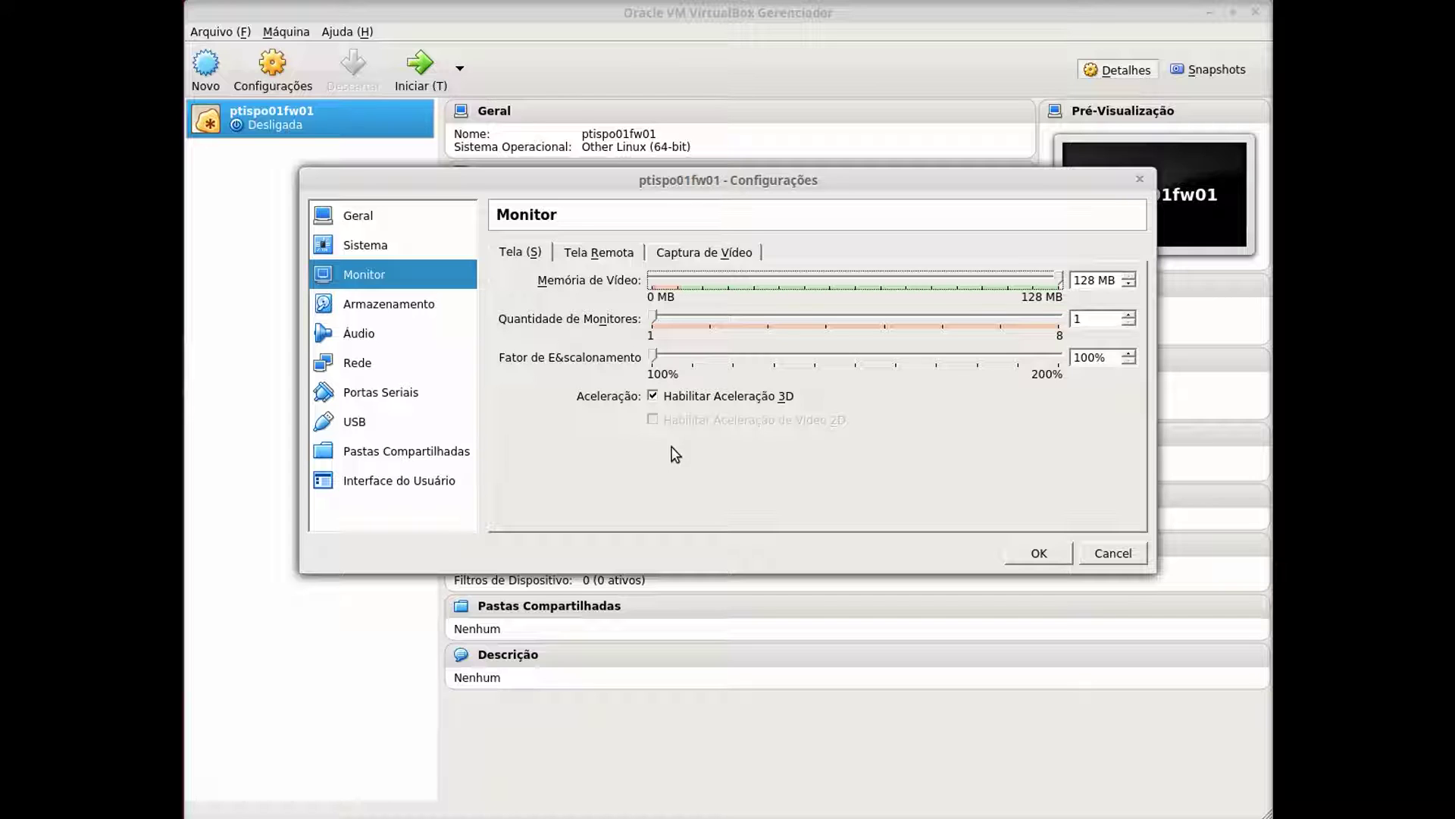
pyautogui.click(598, 251)
pyautogui.click(690, 254)
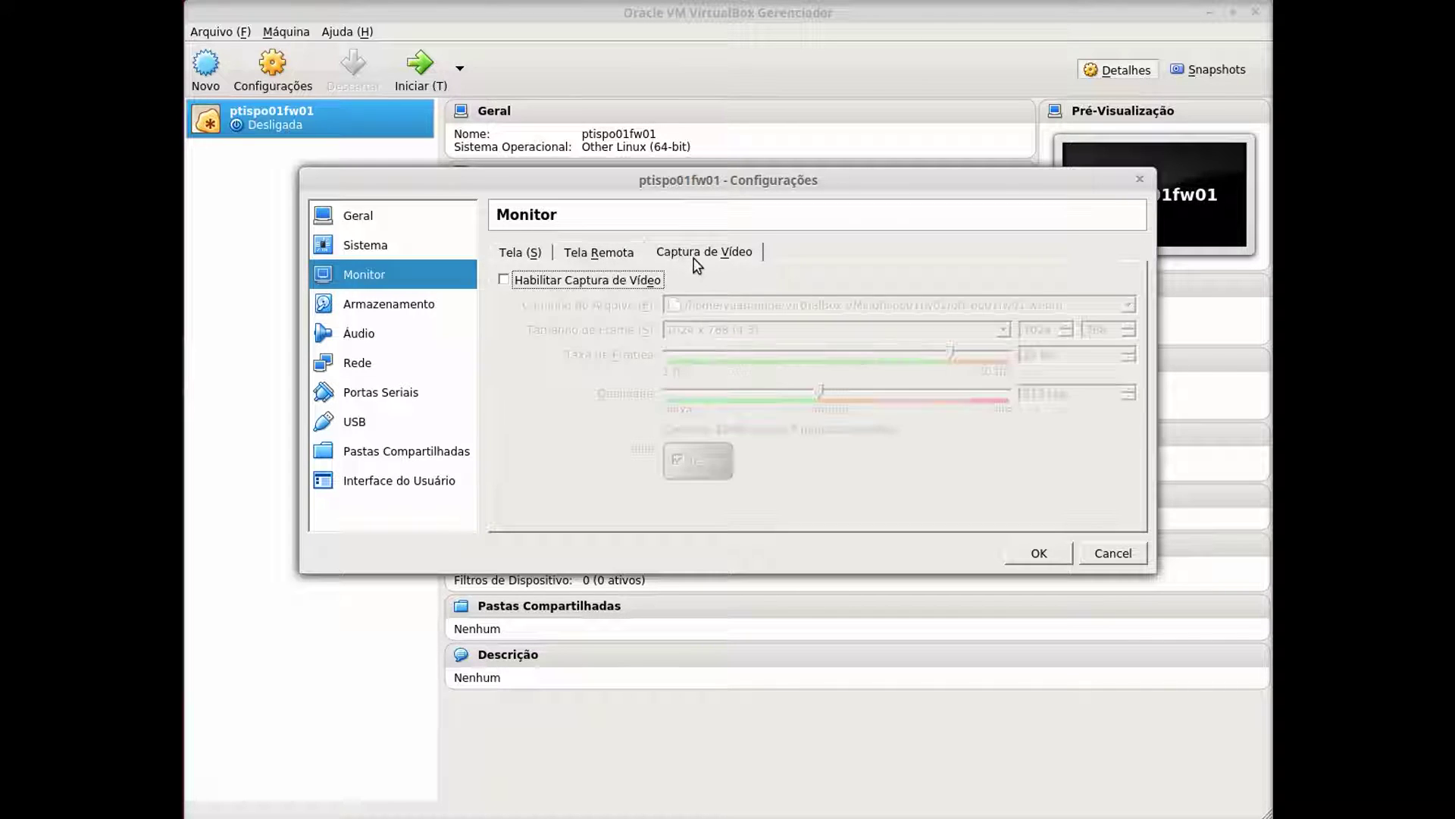
# Review the IDE controller and the ptispo01fw01.vdi disk attributes, and disable the machine's audio
pyautogui.click(415, 304)
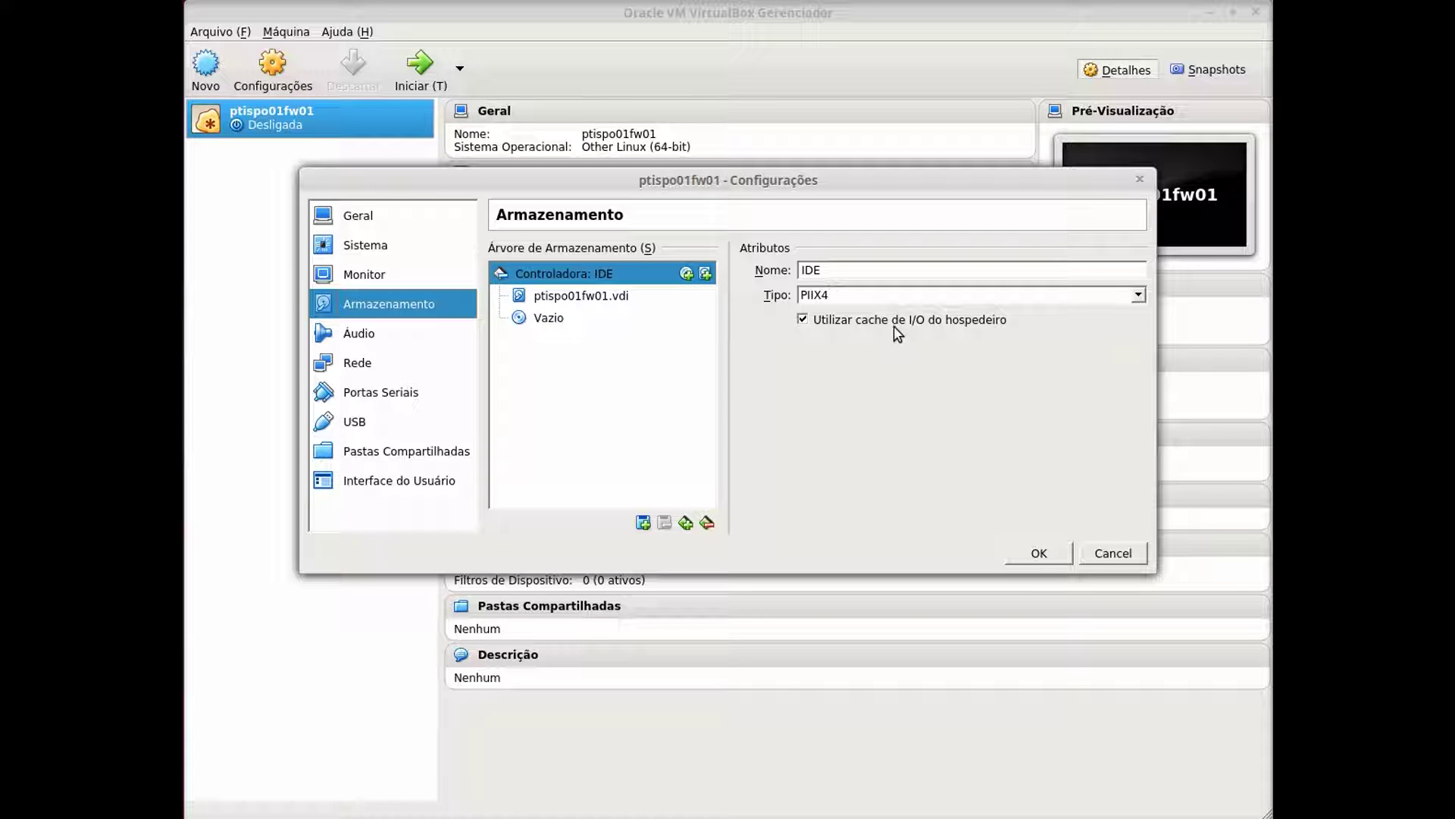
pyautogui.click(641, 297)
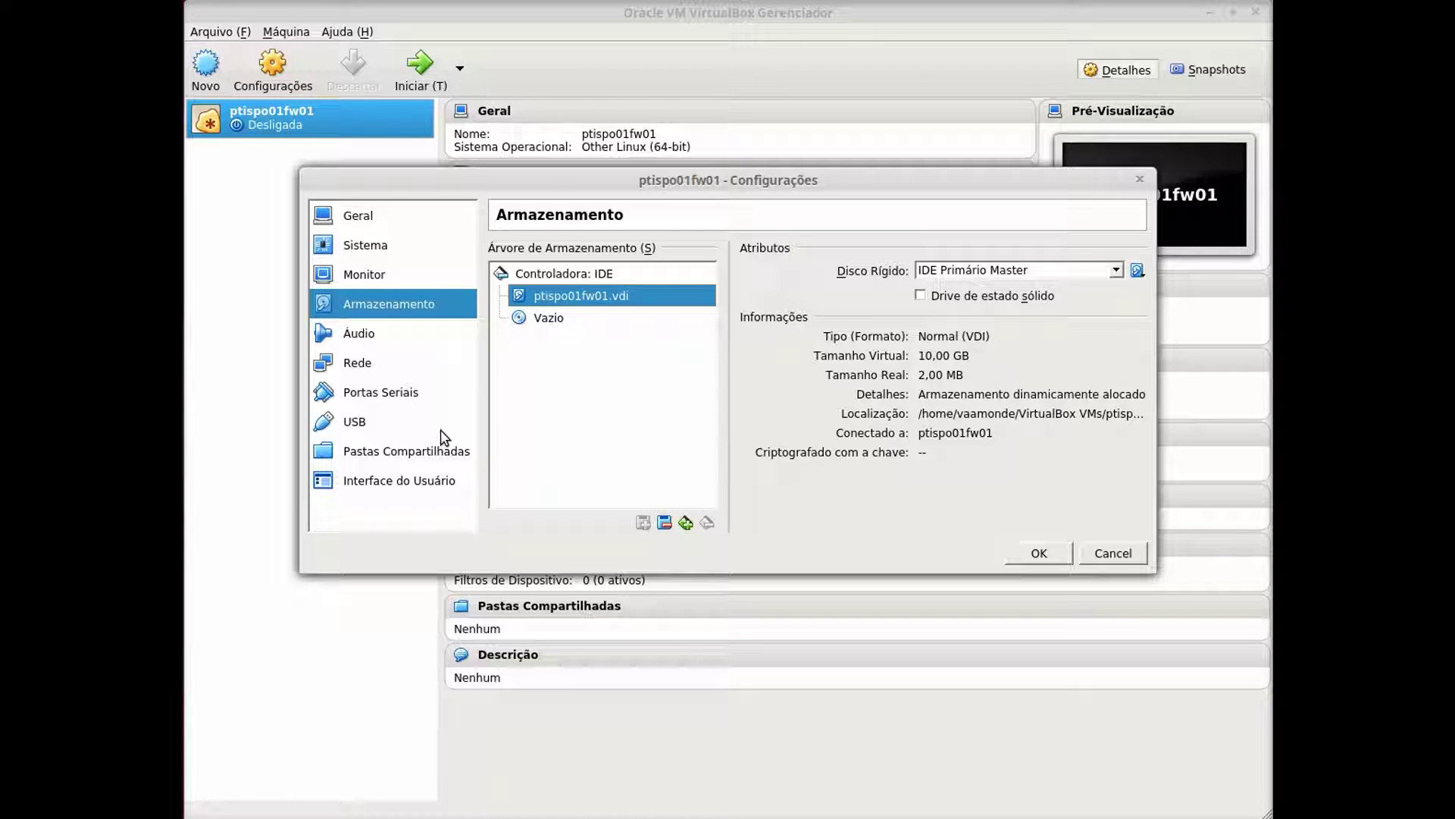
pyautogui.click(376, 335)
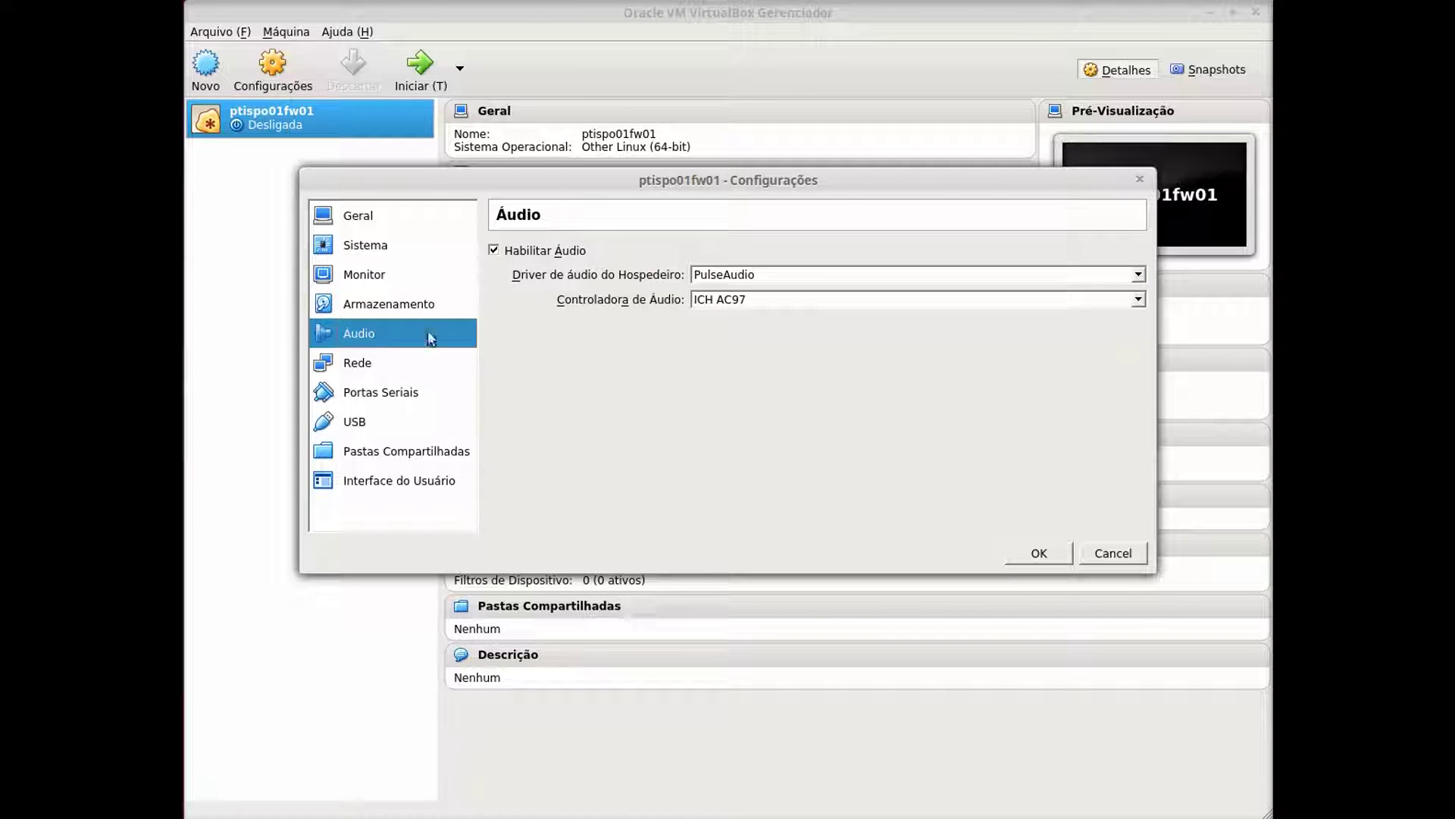
pyautogui.click(540, 251)
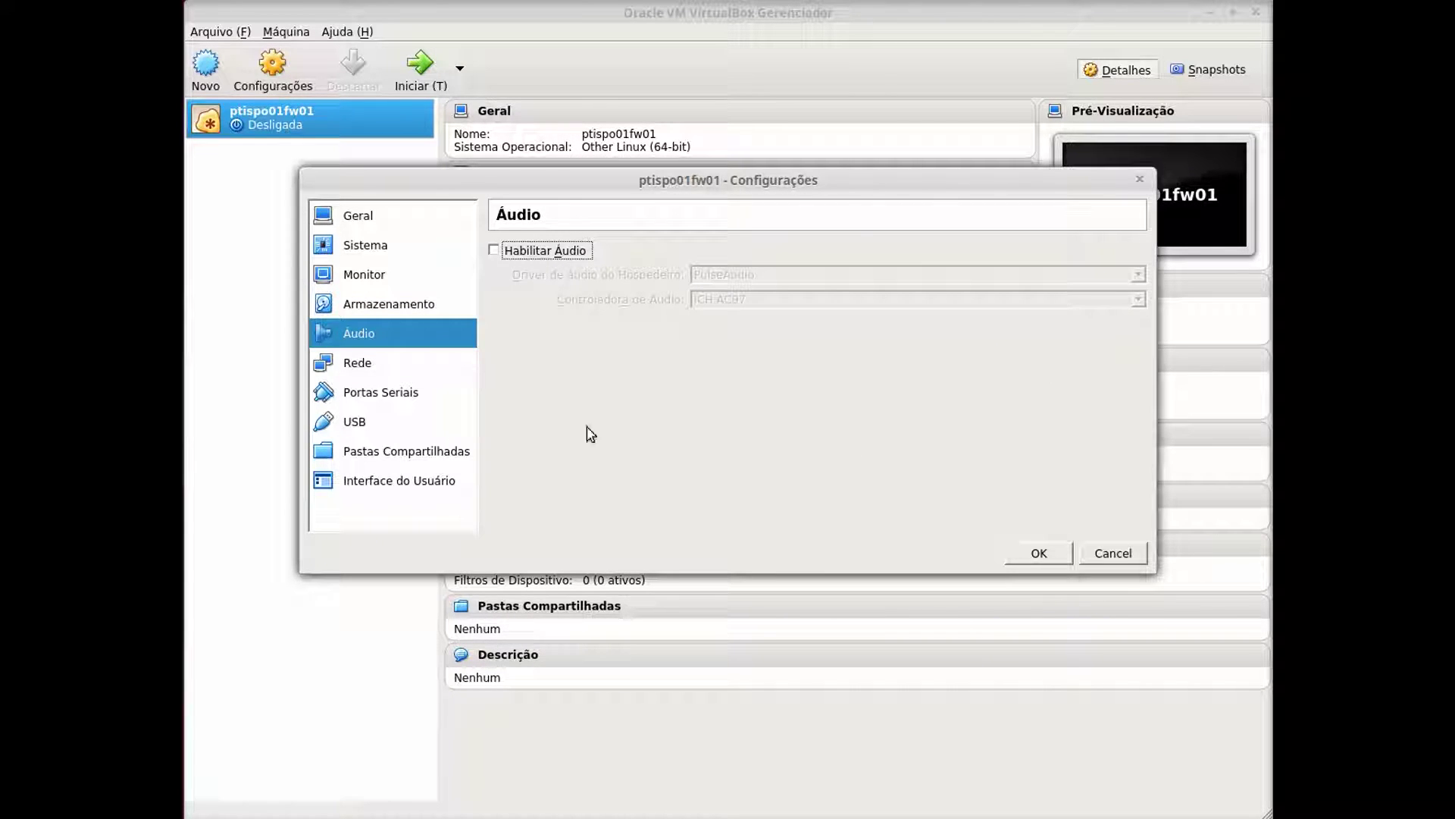
# Review the advanced options of network adapter 1, and enable adapter 2 attached to the internal network (Rede Interna)
pyautogui.click(366, 364)
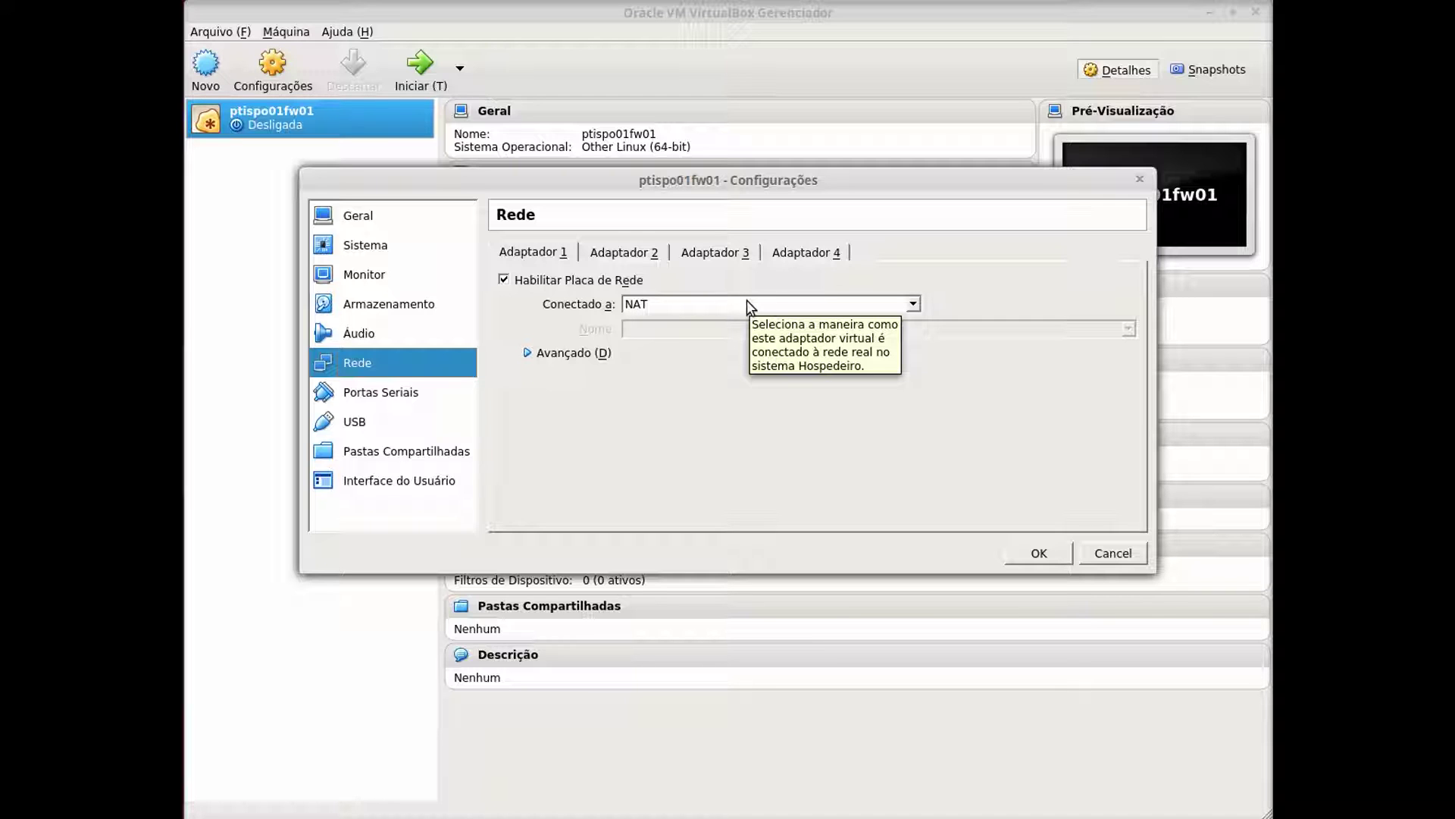
pyautogui.click(559, 355)
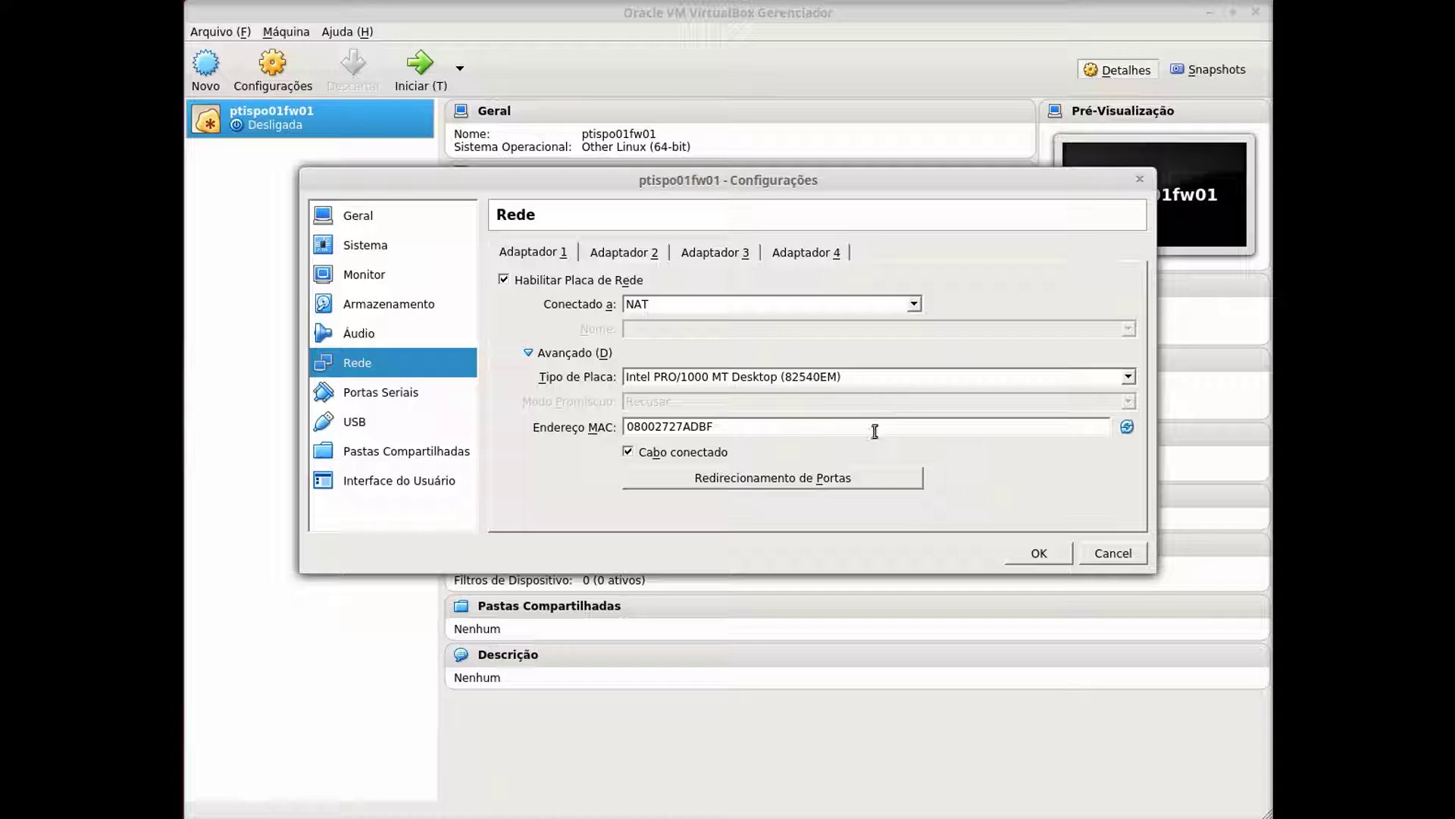
pyautogui.click(622, 256)
pyautogui.click(567, 281)
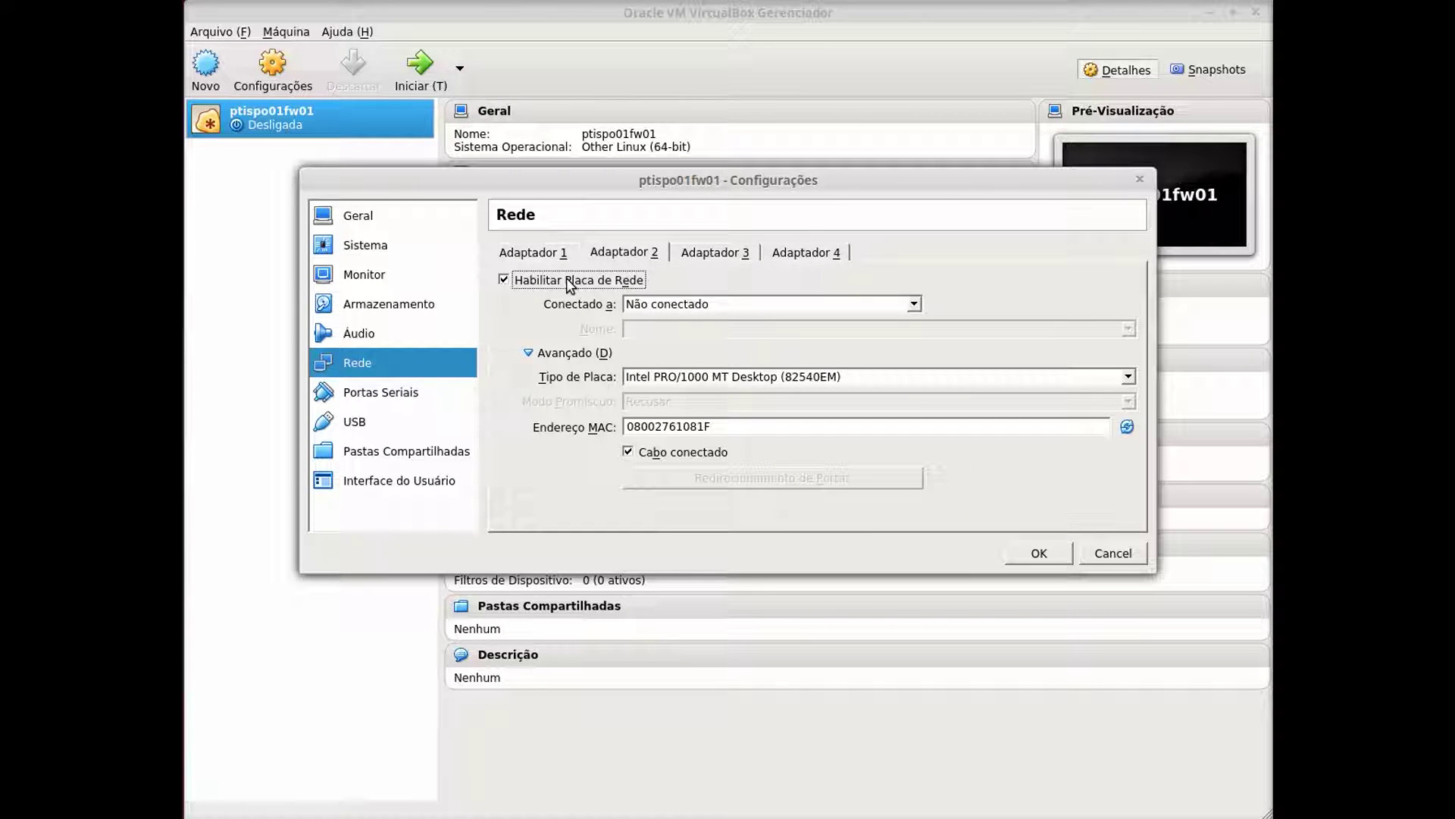
pyautogui.click(704, 307)
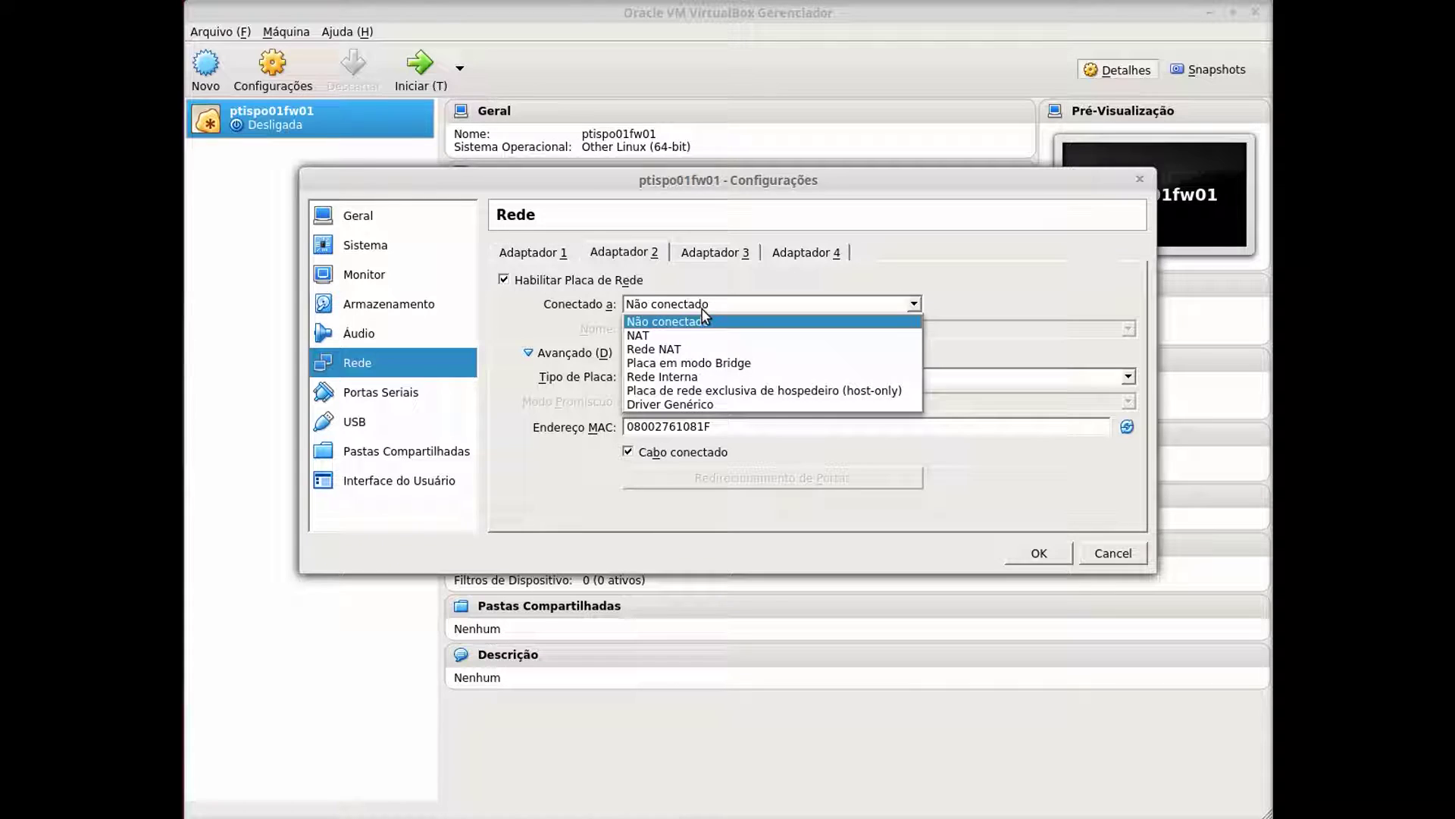
pyautogui.click(681, 381)
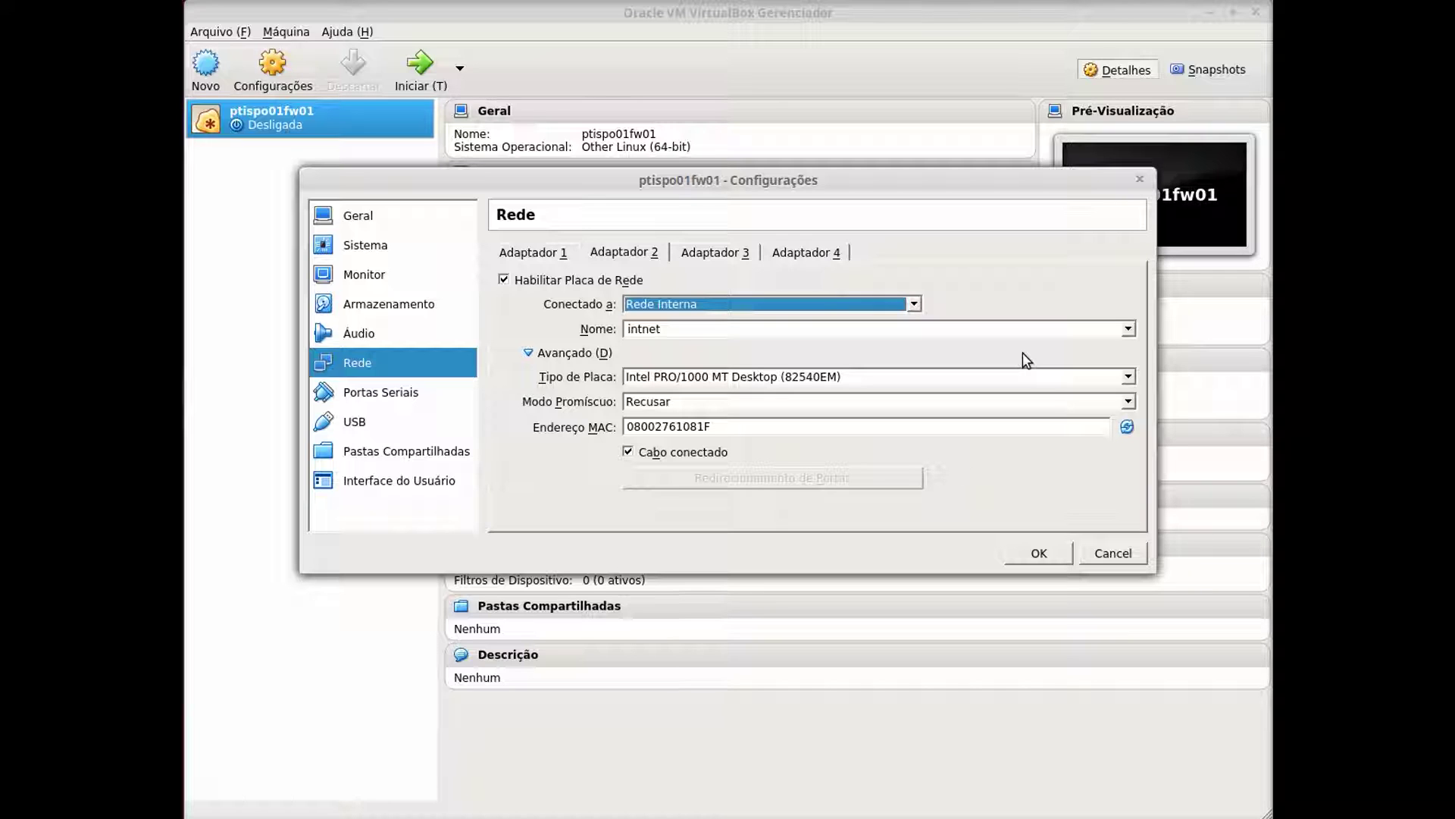
# Compare the settings of network adapters 1 and 2, including their connection types and MAC addresses
pyautogui.click(537, 253)
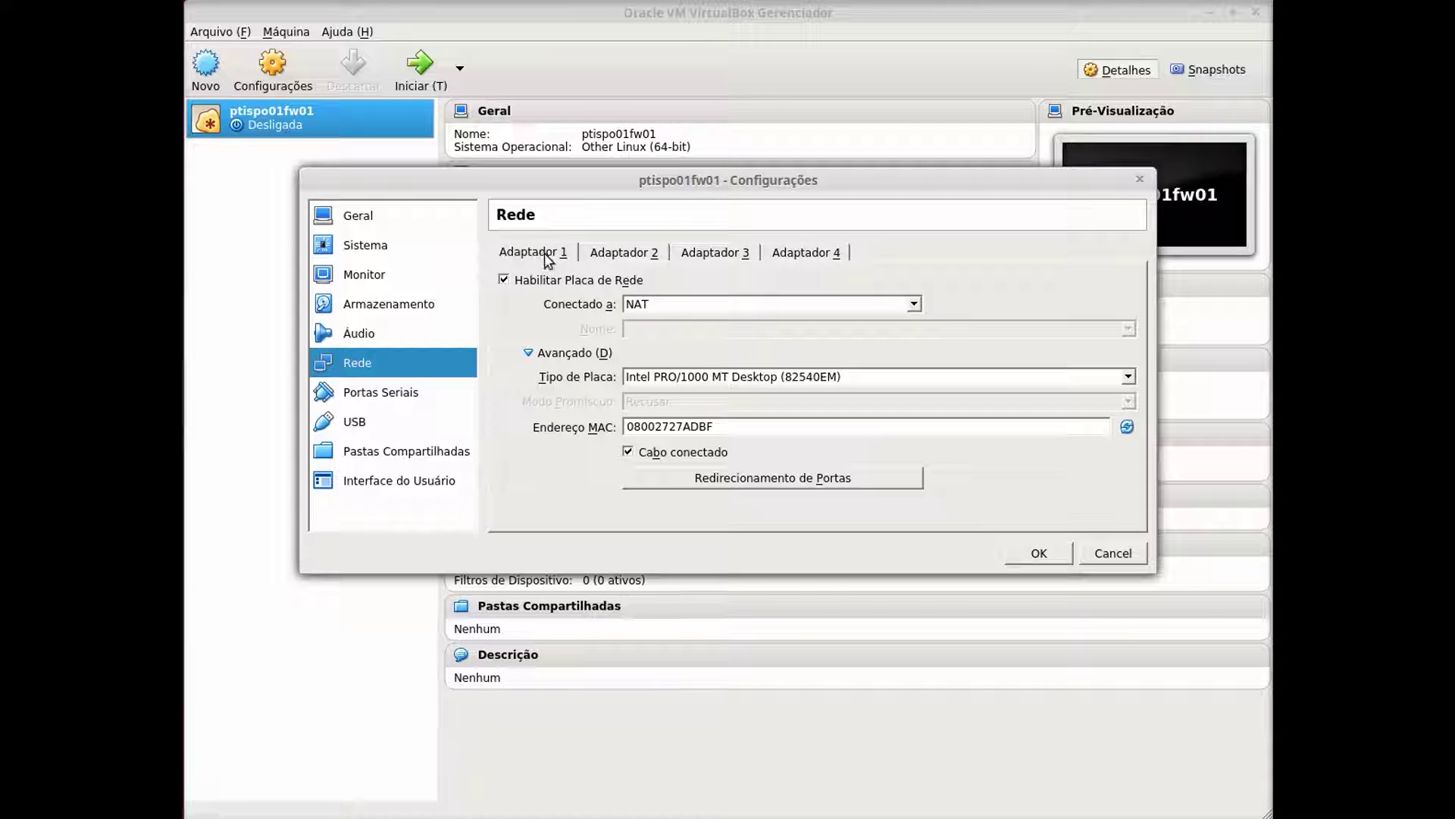
pyautogui.click(626, 262)
pyautogui.click(561, 260)
pyautogui.click(603, 260)
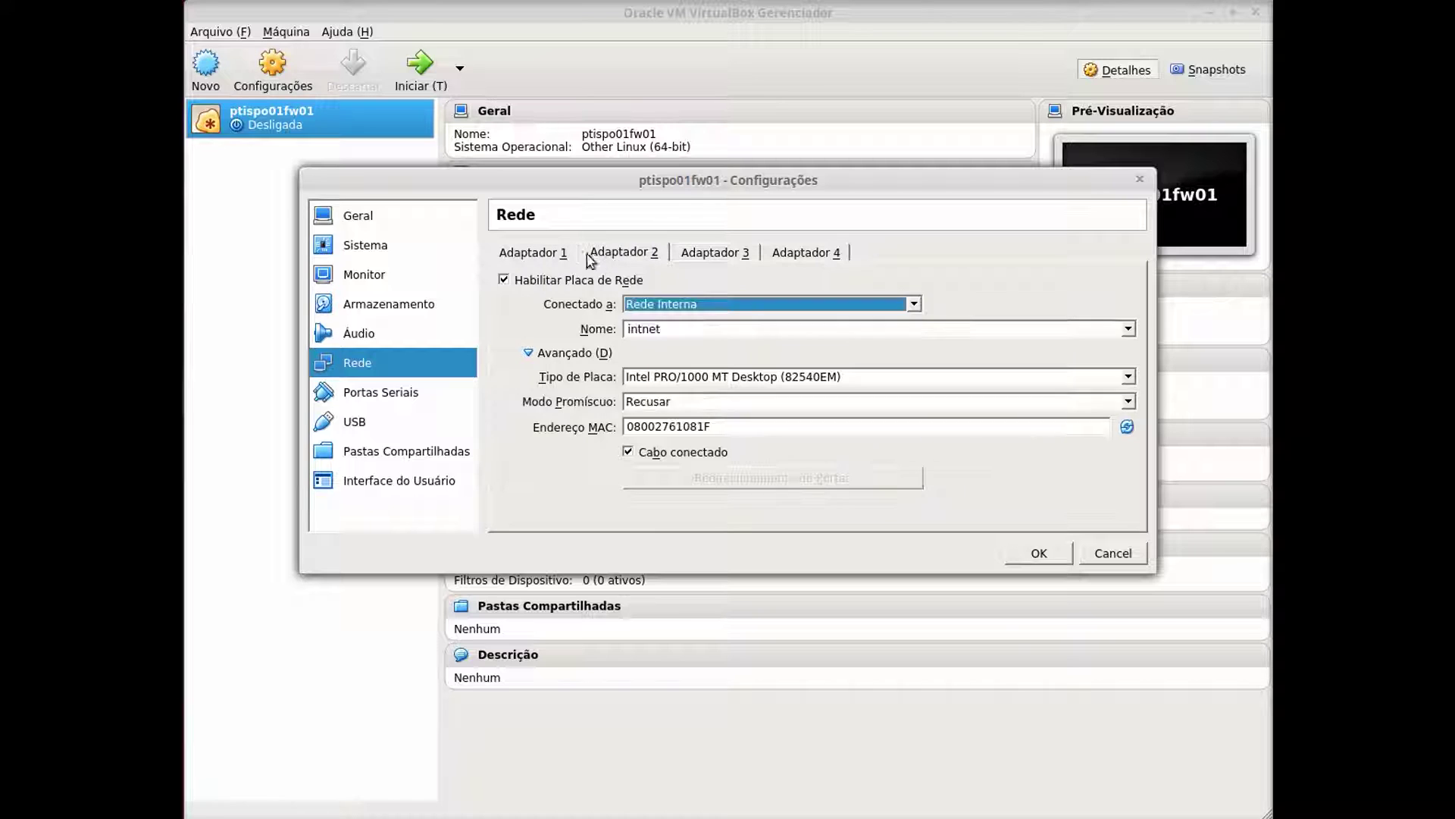
pyautogui.click(557, 260)
pyautogui.click(630, 258)
pyautogui.click(553, 260)
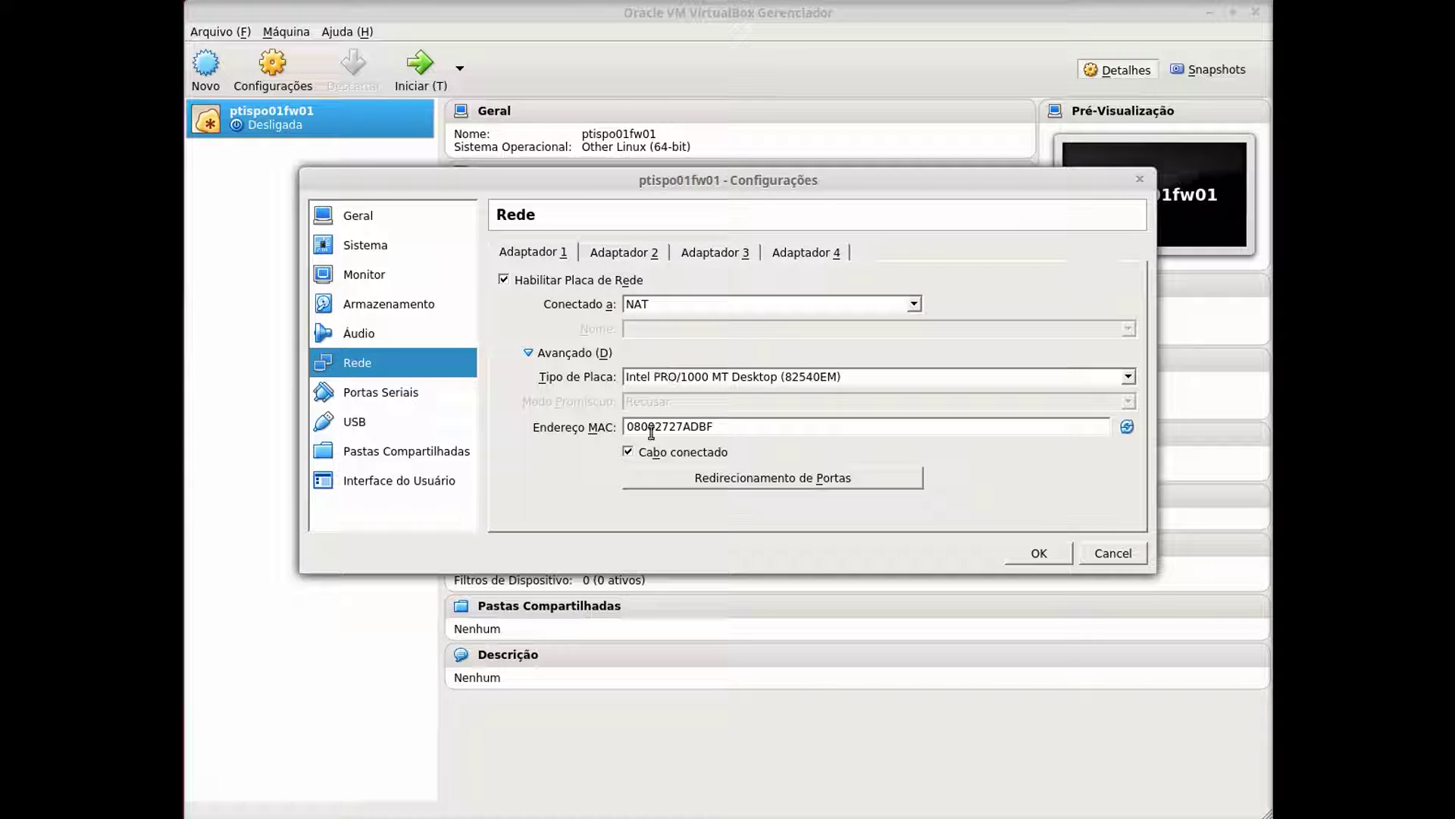
# Look through the machine's serial port, USB controller and shared folder settings
pyautogui.click(401, 390)
pyautogui.click(376, 420)
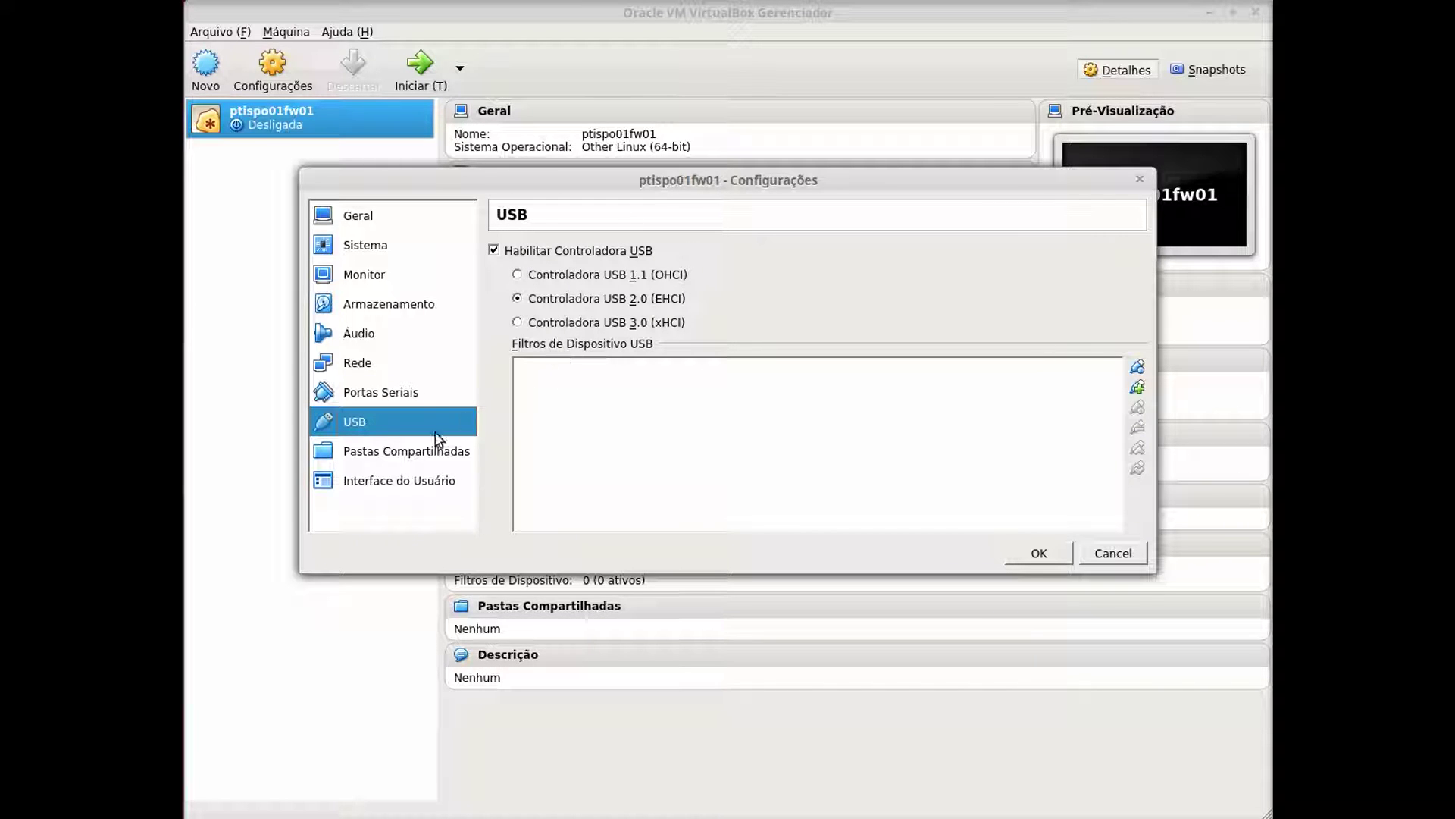
pyautogui.click(426, 451)
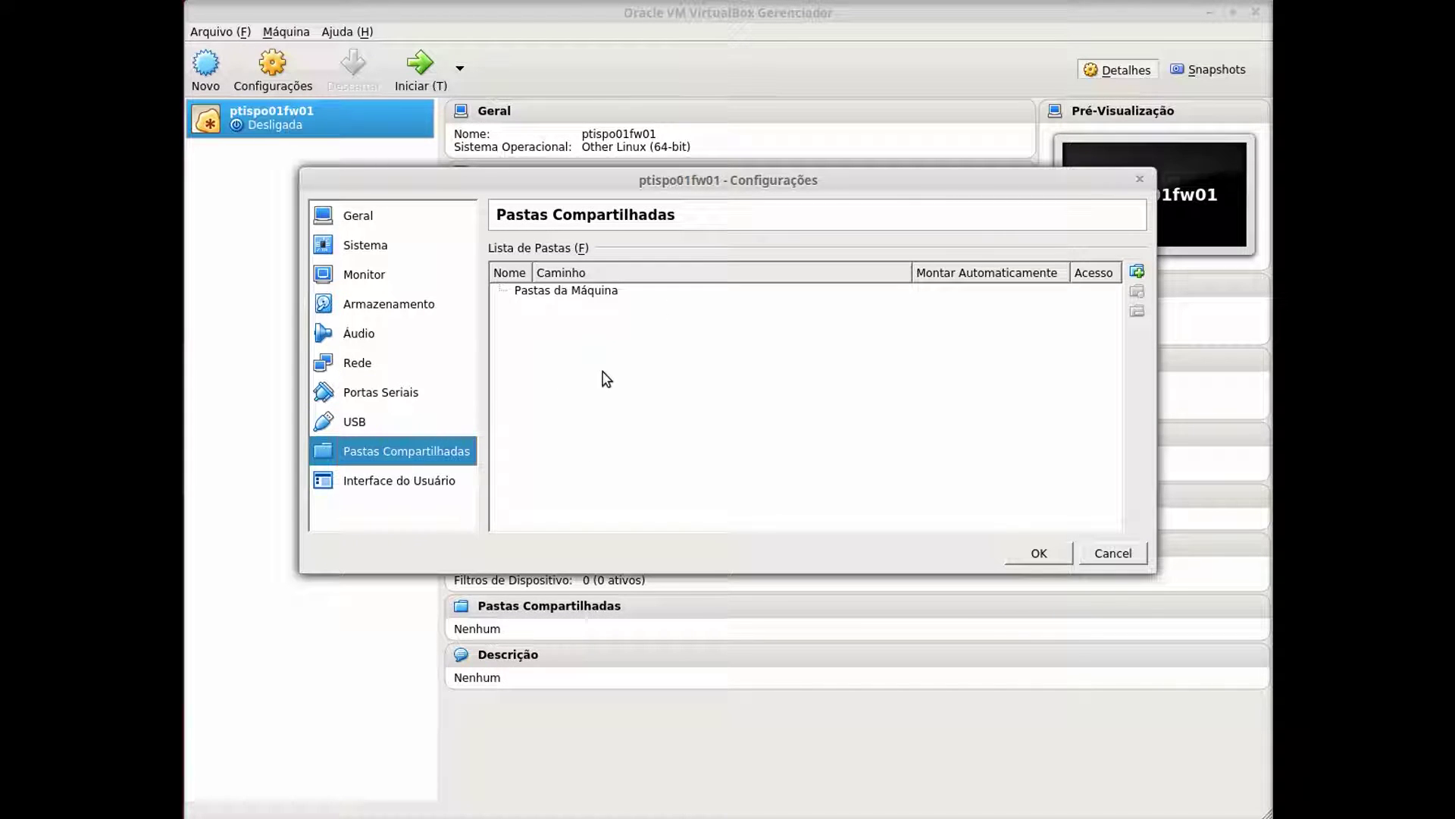
# Set ptispo01fw01's mini toolbar to display at the top of the screen (Exibir no Topo da Tela) and save the machine's settings
pyautogui.click(386, 483)
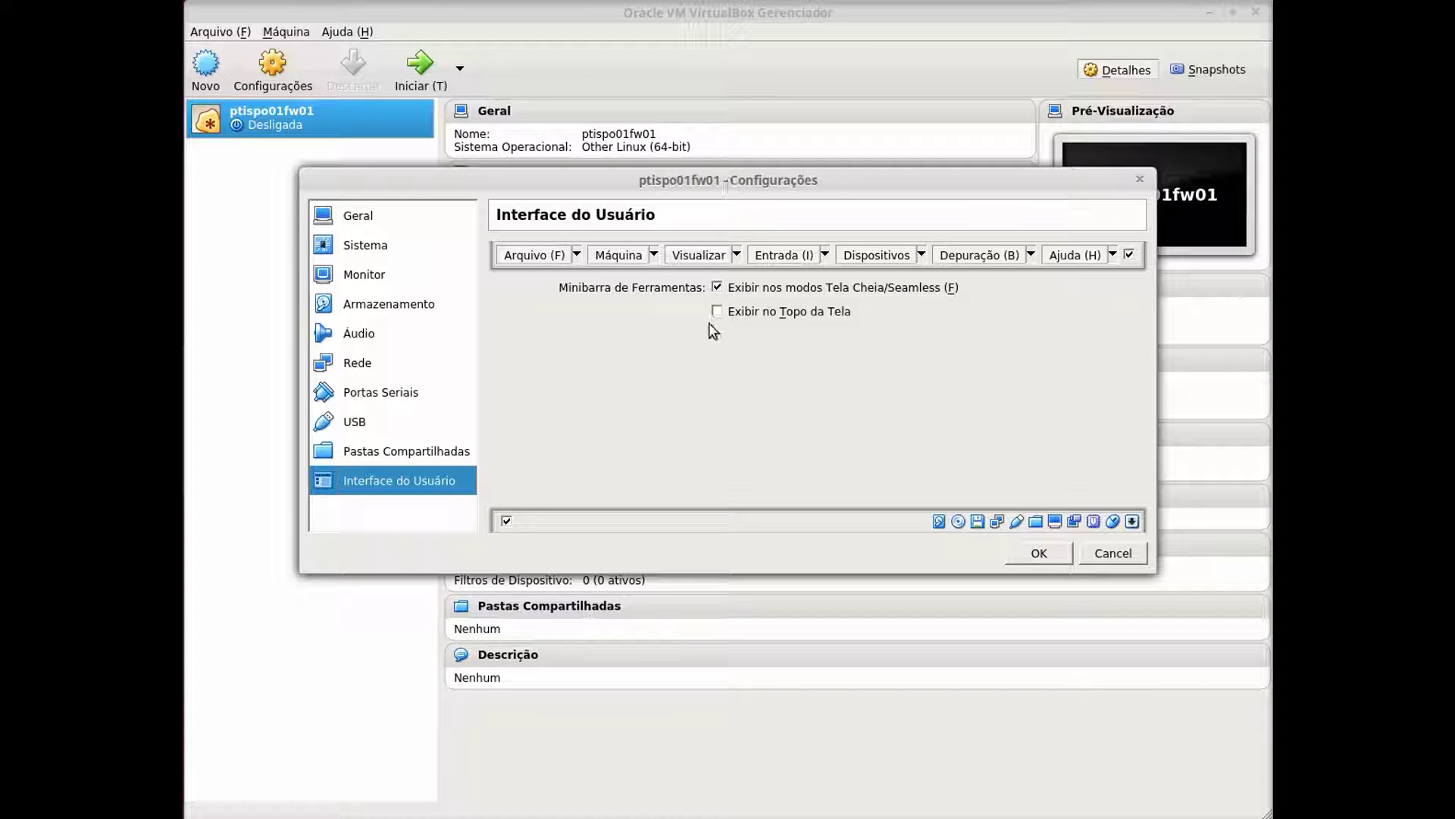
pyautogui.click(734, 314)
pyautogui.click(1039, 553)
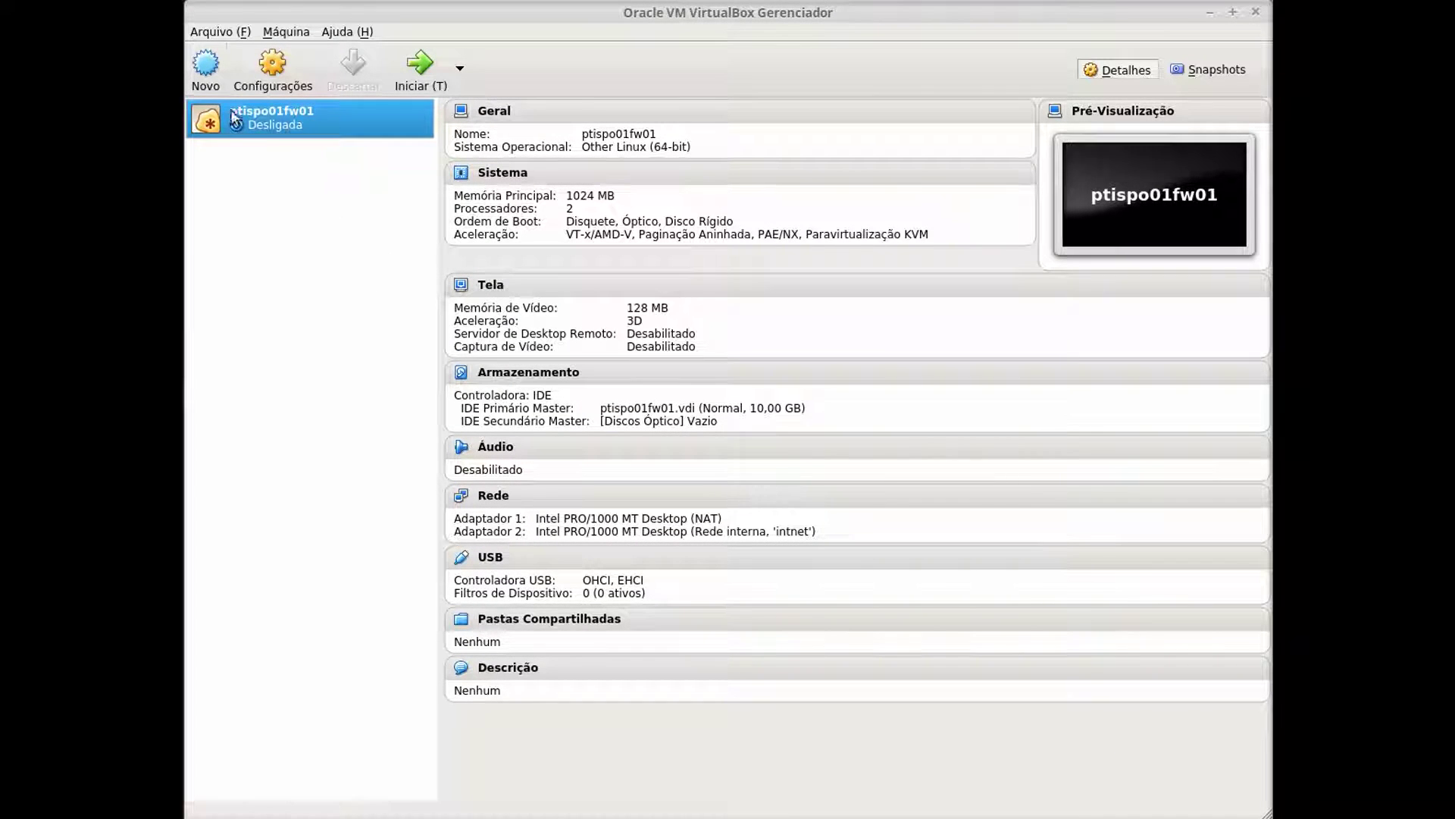
# Start a new virtual machine named ptispo01dc01 with type Linux, version Ubuntu (64-bit) and 1024 MB of memory
pyautogui.click(206, 68)
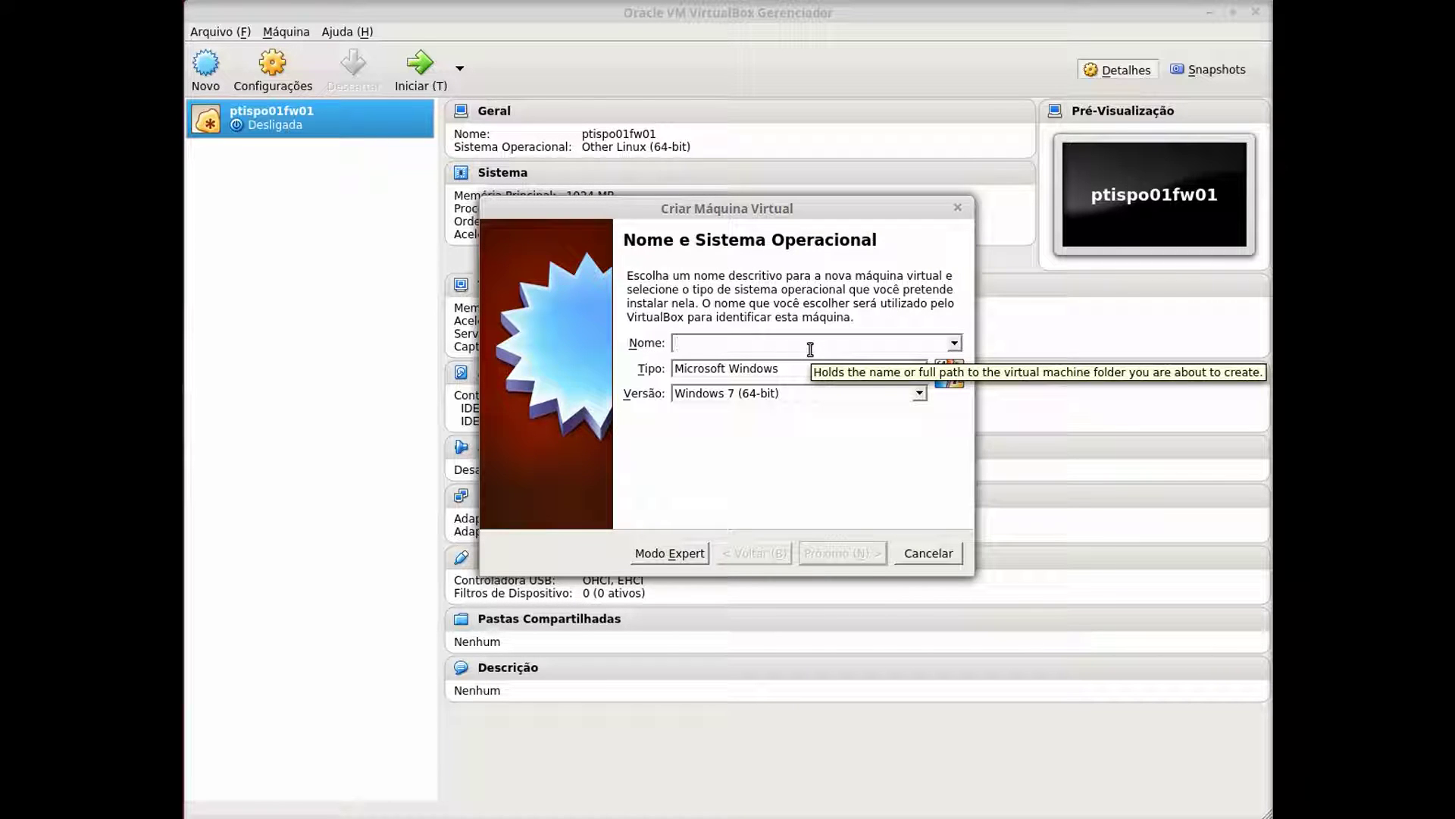
pyautogui.write('ptispo01dc01')
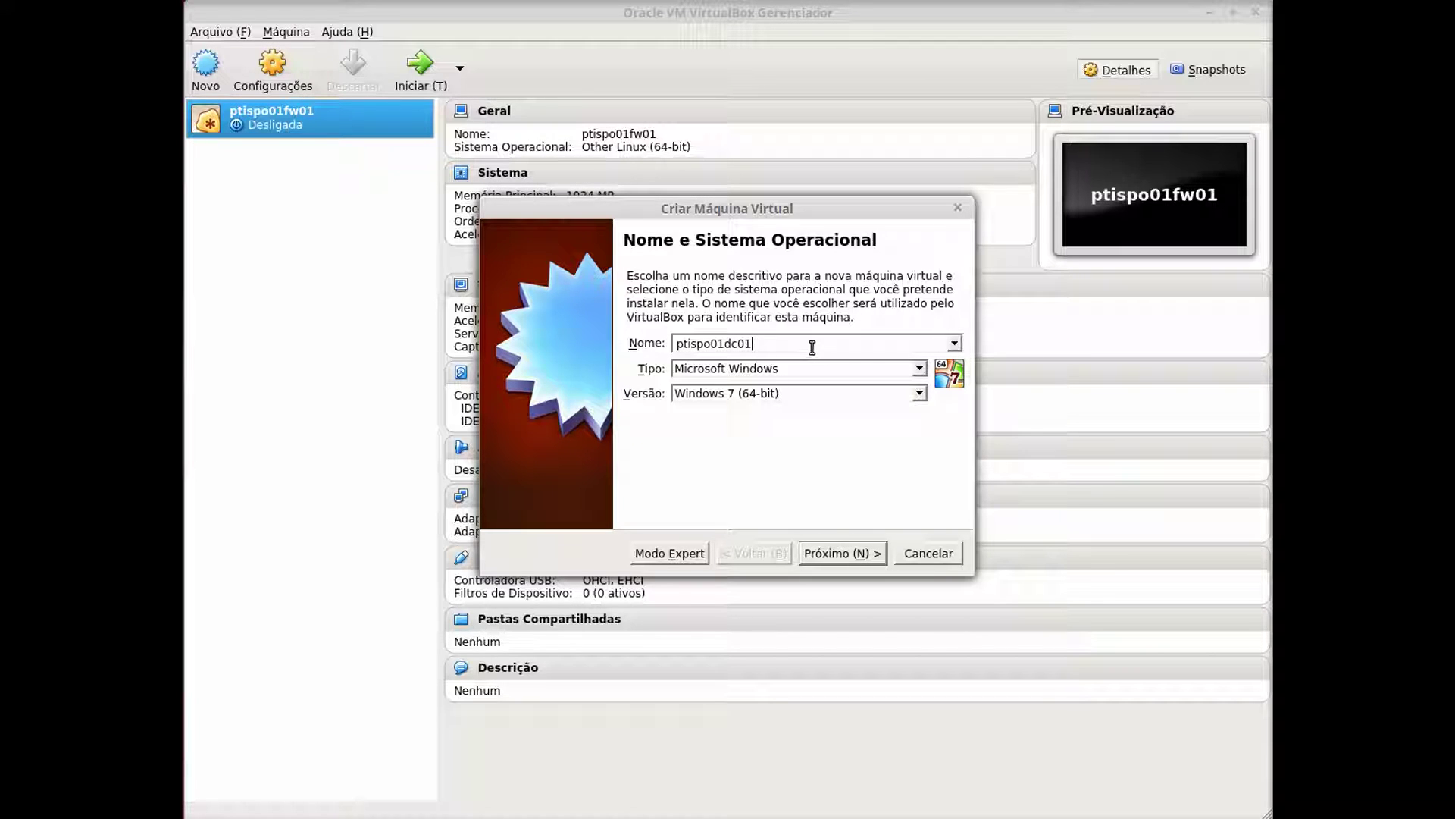
pyautogui.click(741, 369)
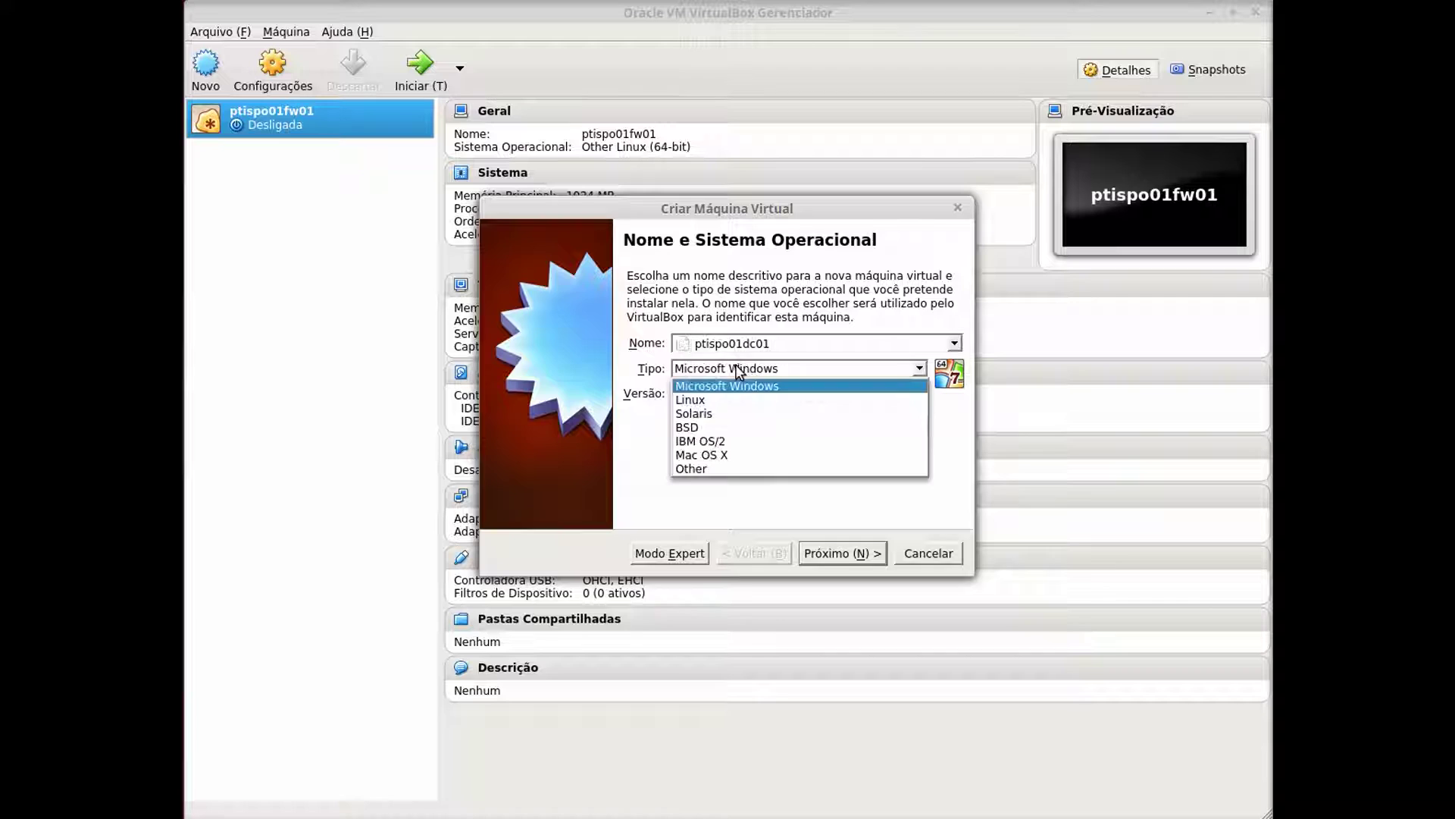
pyautogui.click(713, 402)
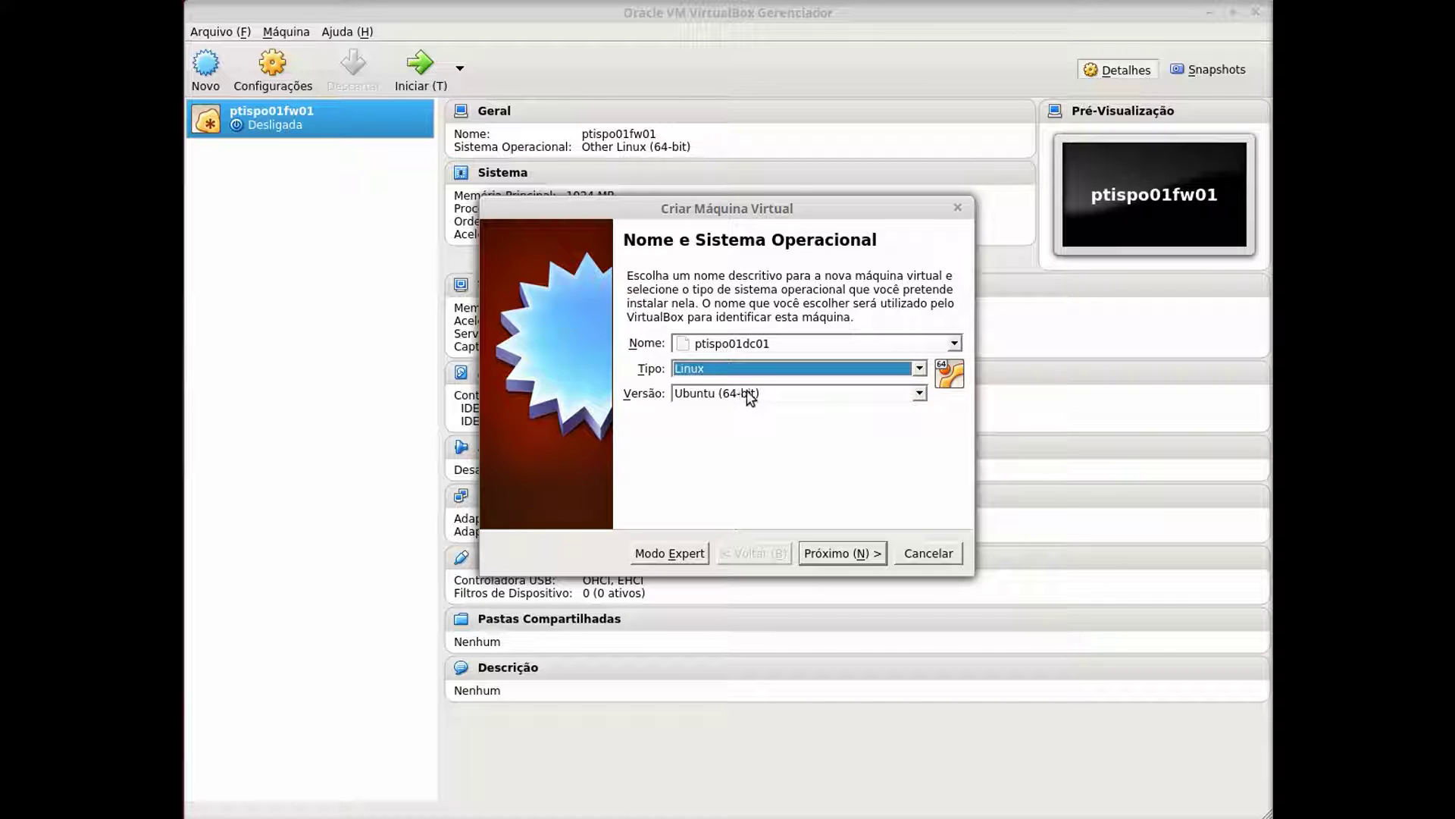
pyautogui.click(859, 560)
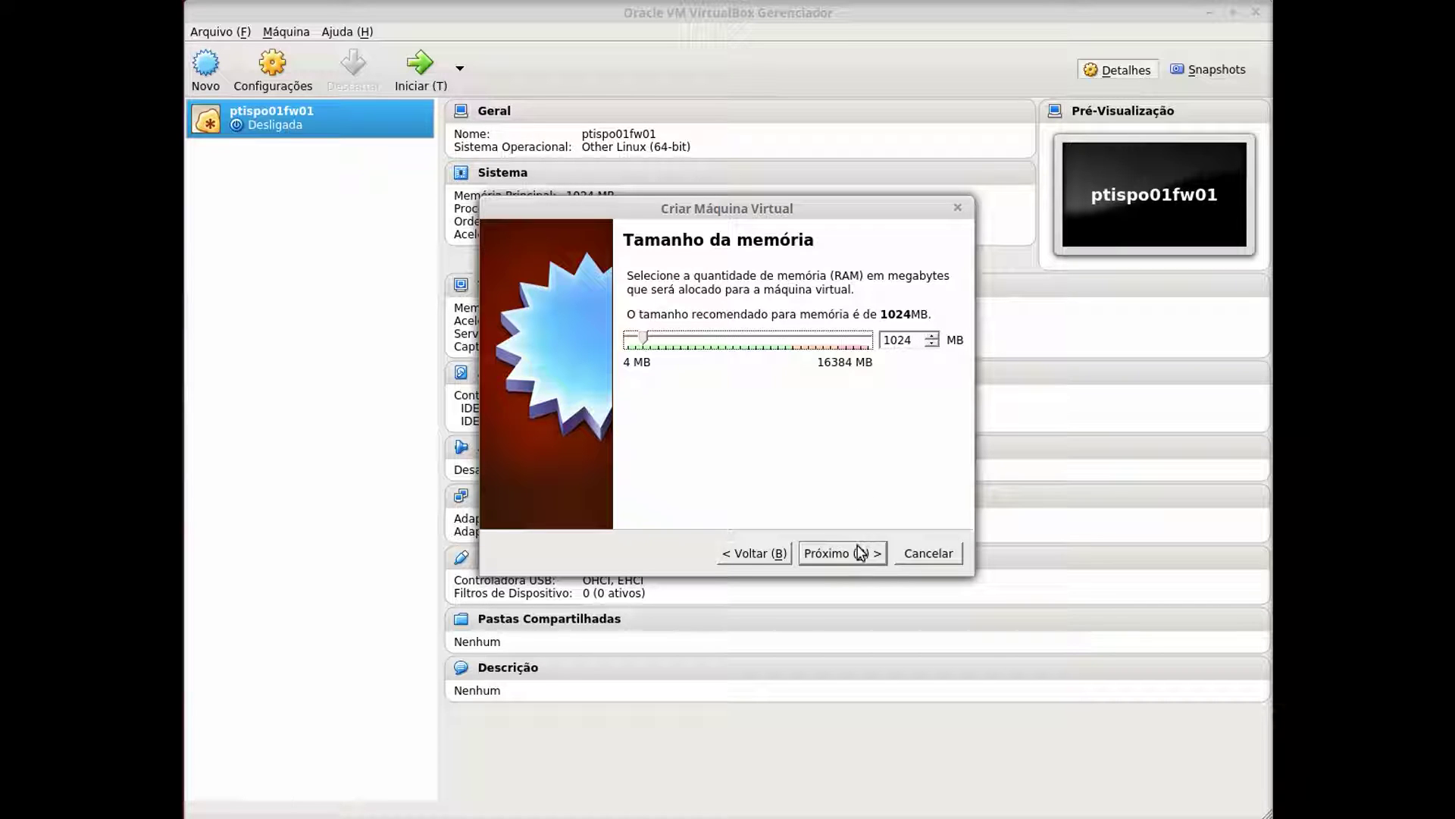
pyautogui.click(853, 556)
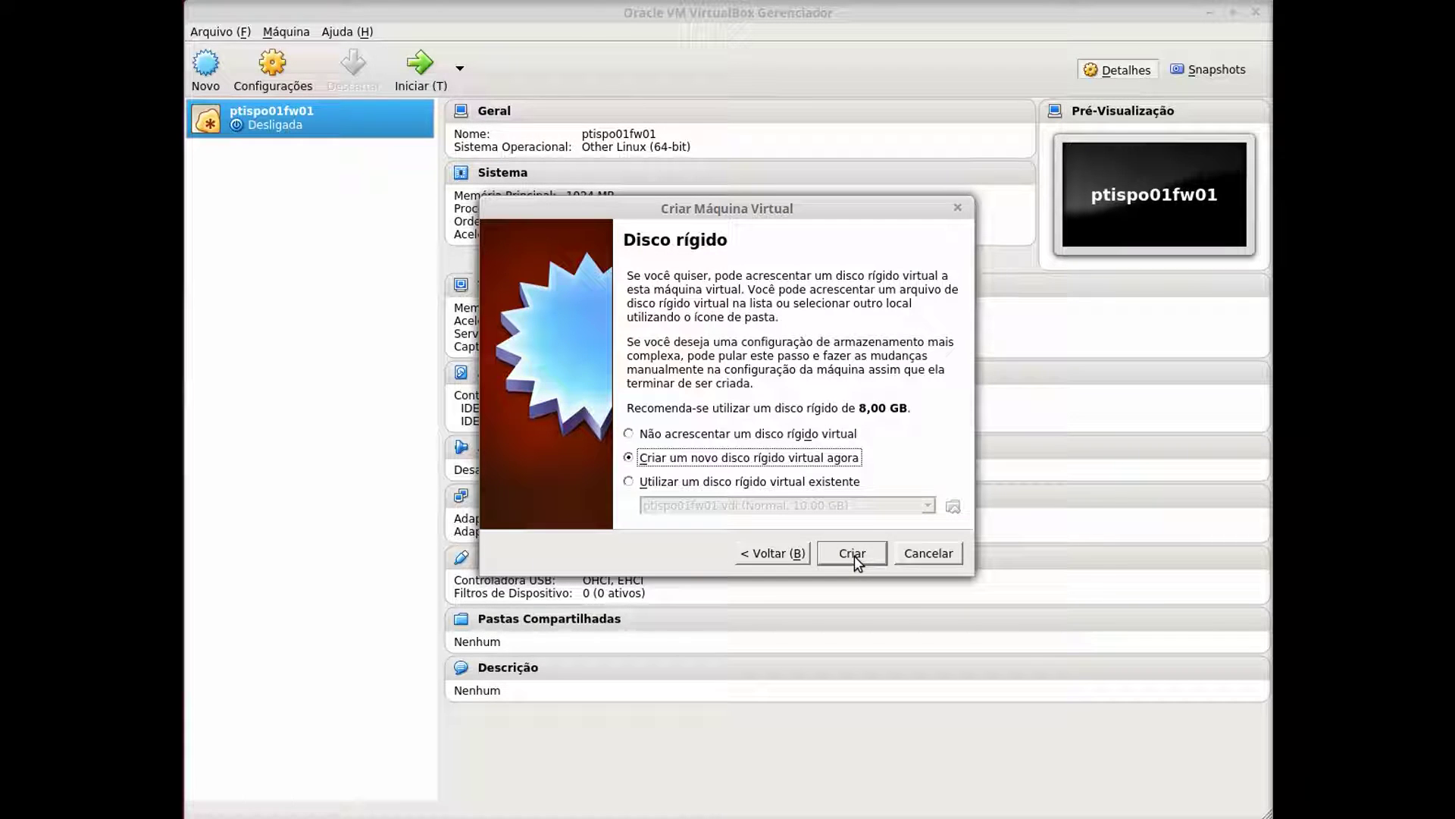
# Create the machine with a new dynamically allocated 8,00 GB VDI disk named ptispo01dc01-01
pyautogui.click(854, 560)
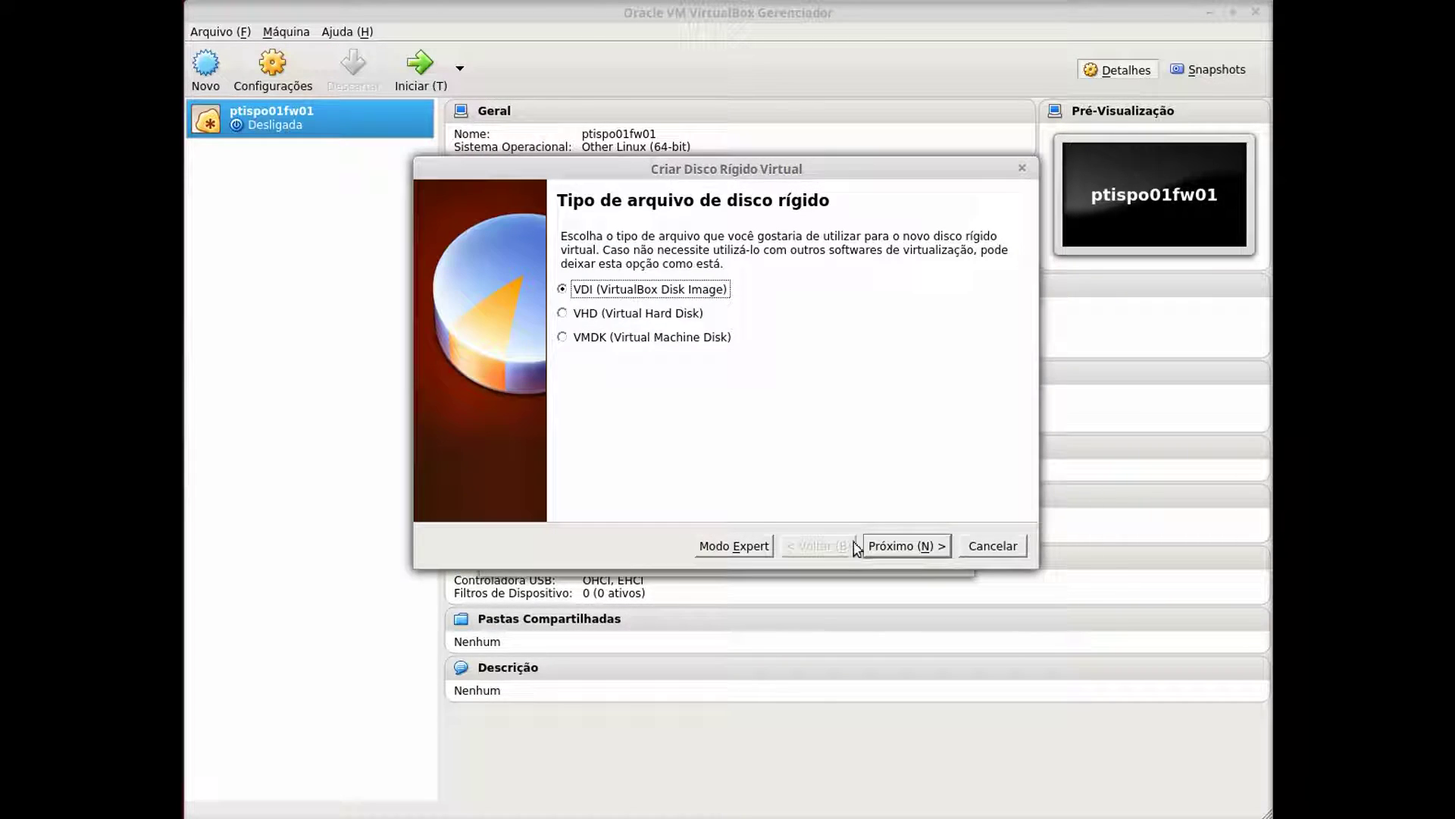
pyautogui.click(907, 547)
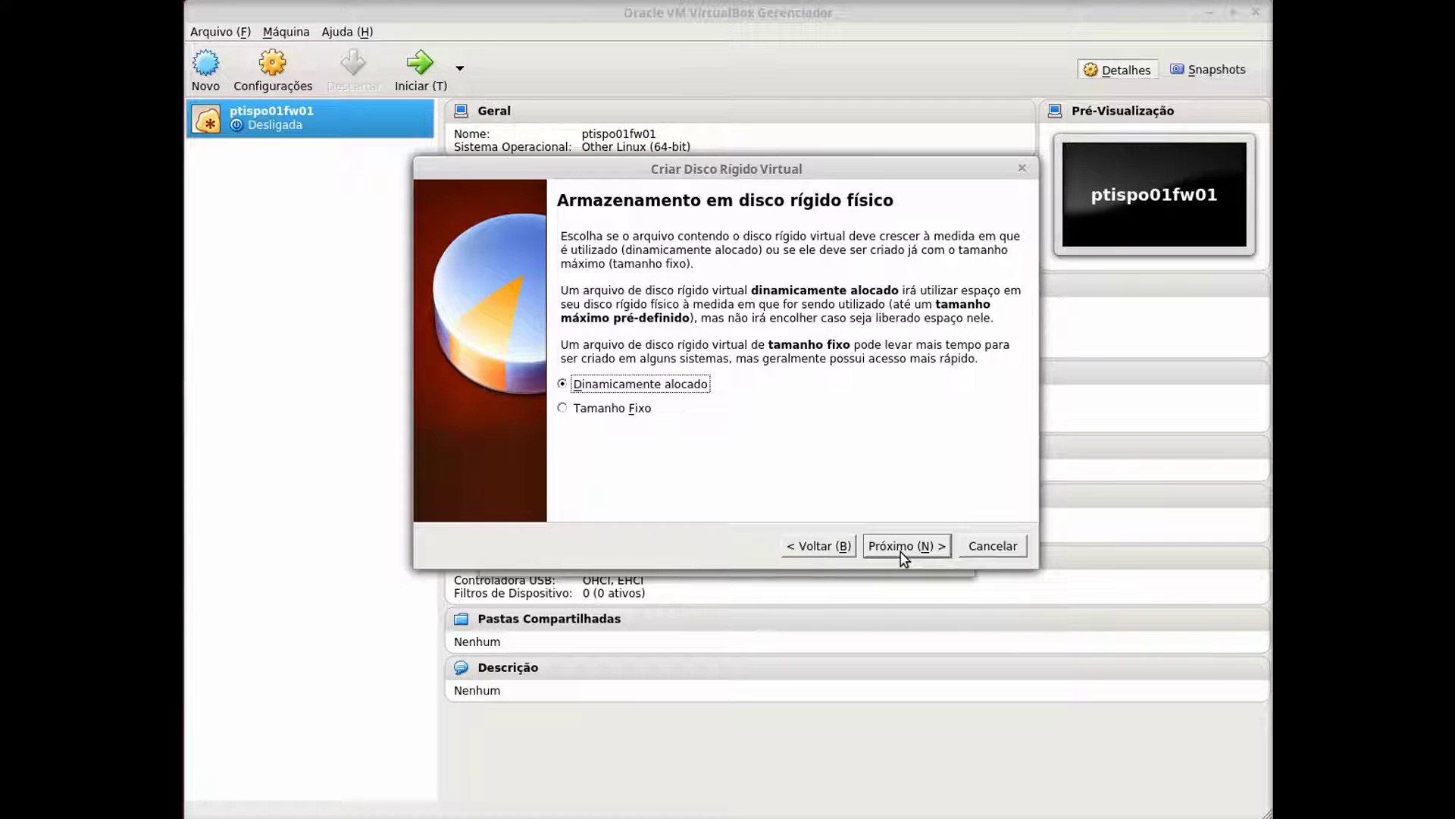
pyautogui.click(904, 553)
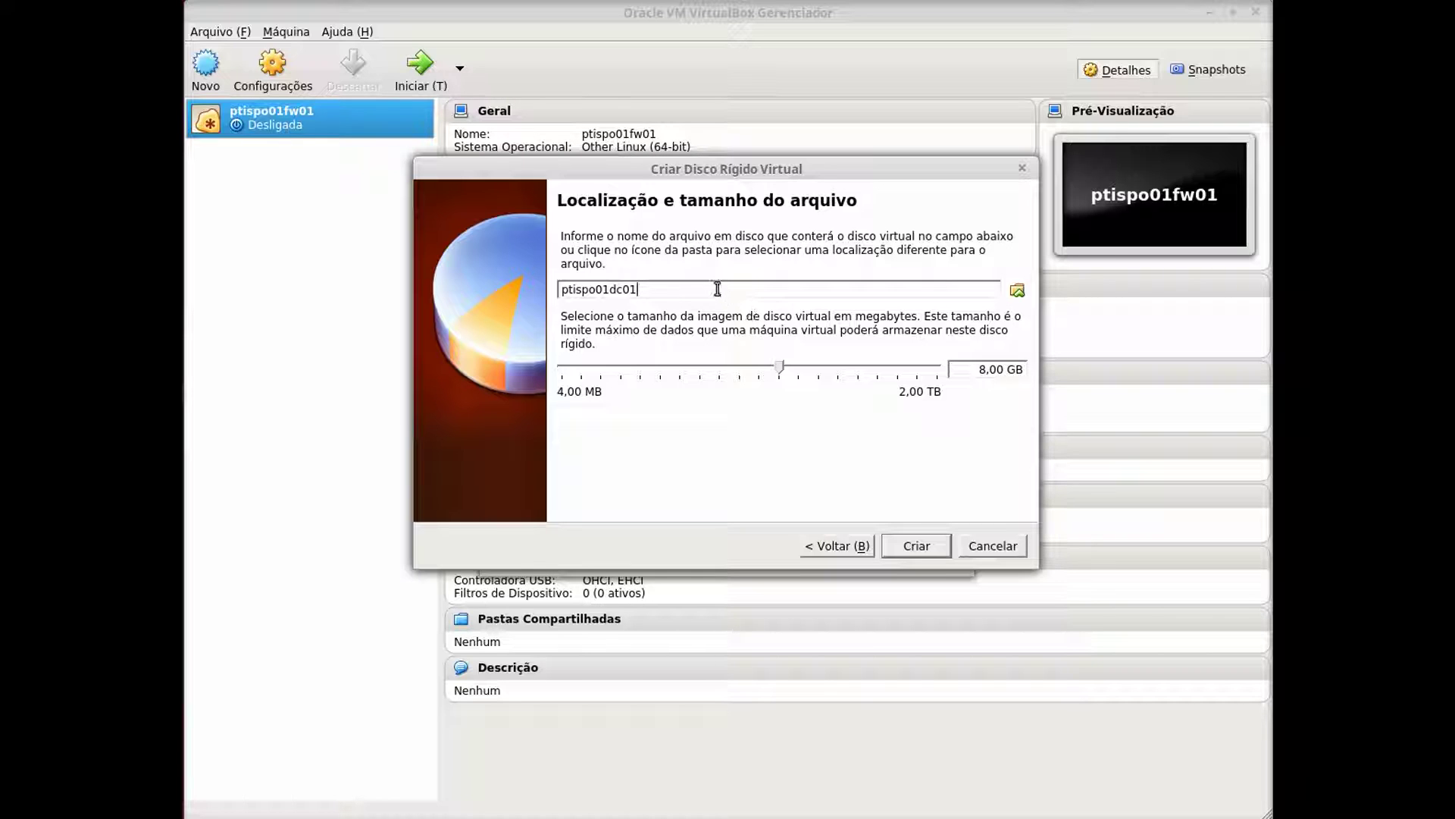
pyautogui.moveTo(699, 288); pyautogui.dragTo(541, 288)
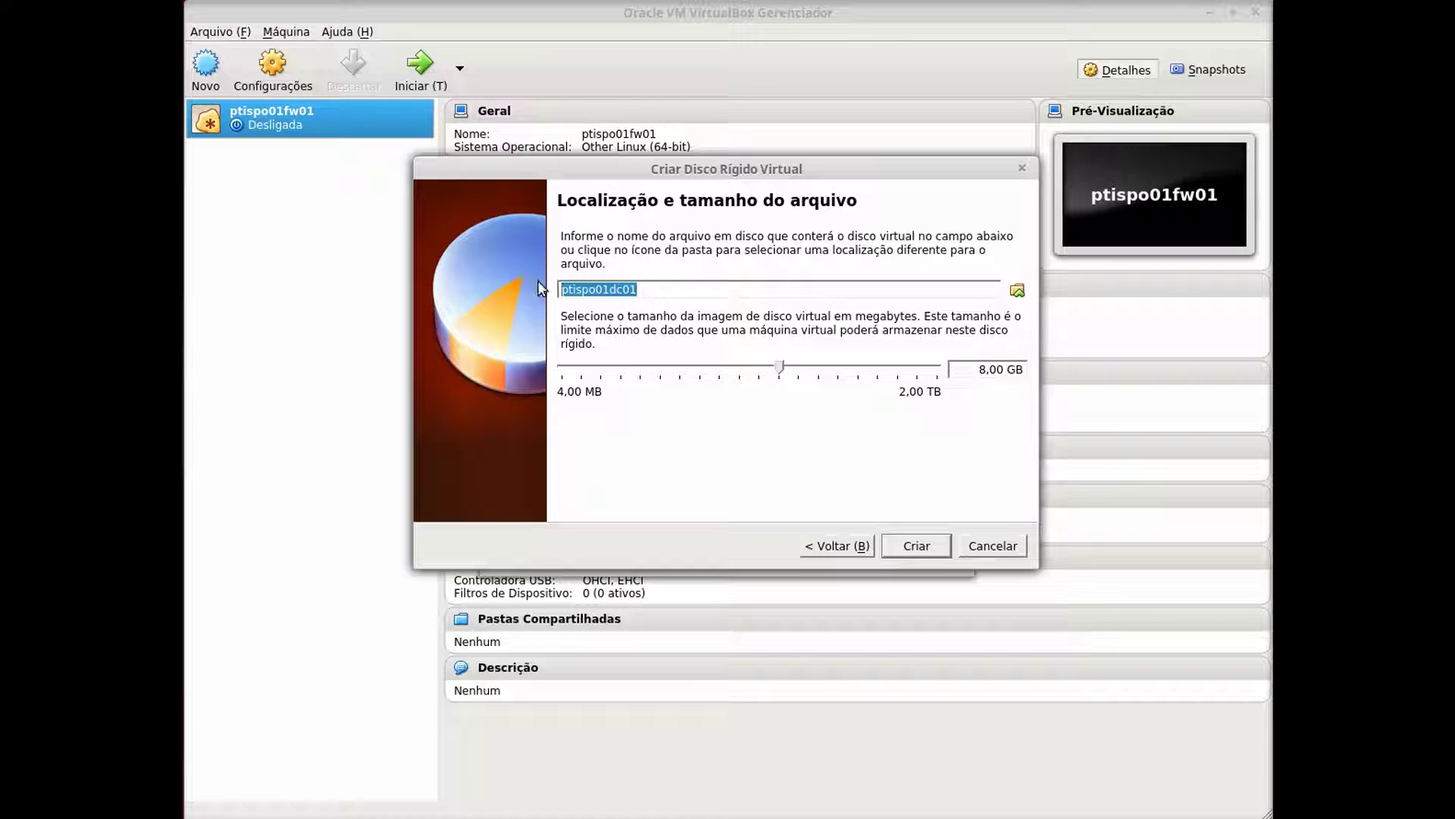
pyautogui.click(683, 291)
pyautogui.write('-01')
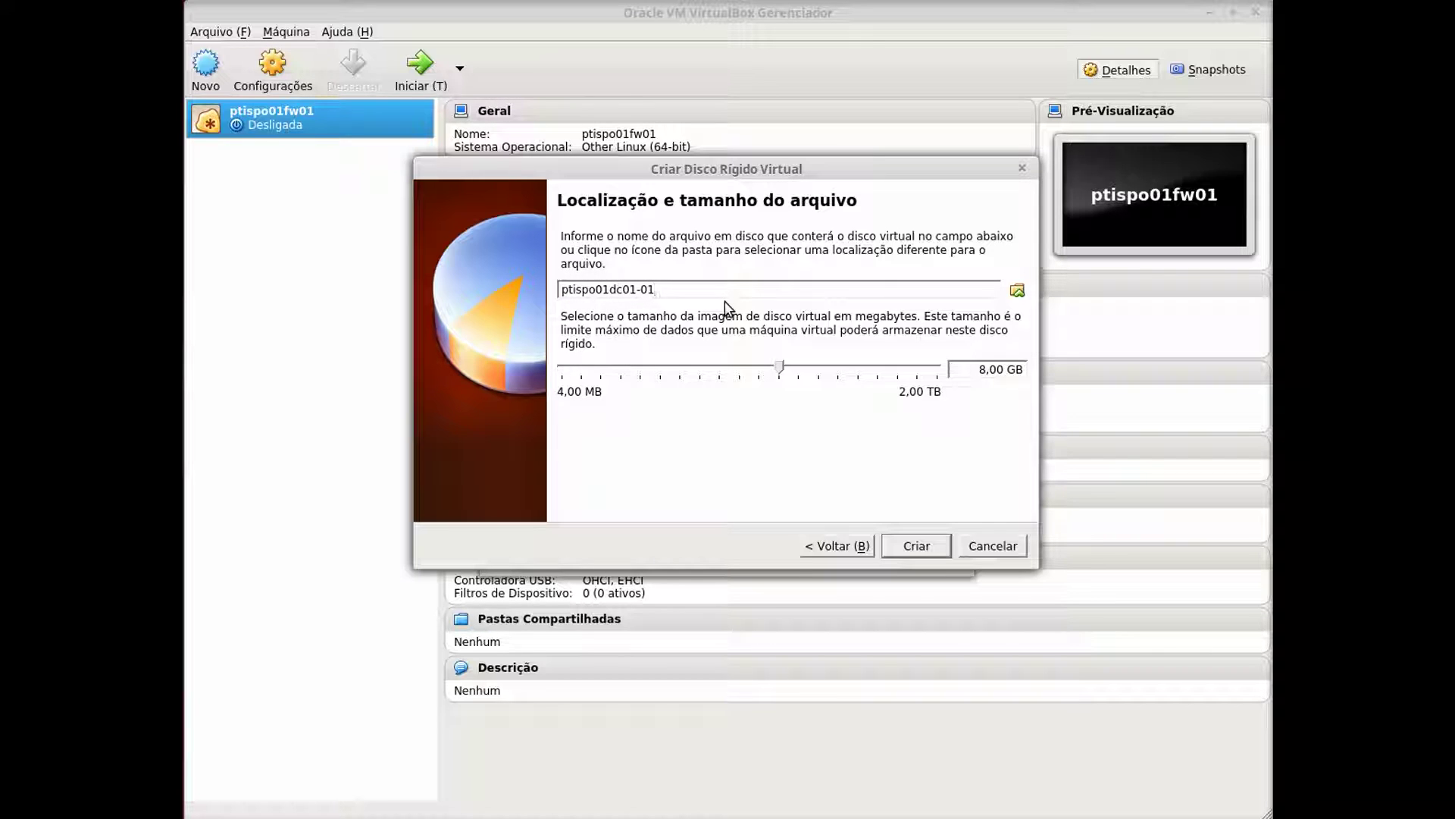
pyautogui.moveTo(671, 288); pyautogui.dragTo(500, 289)
pyautogui.click(926, 551)
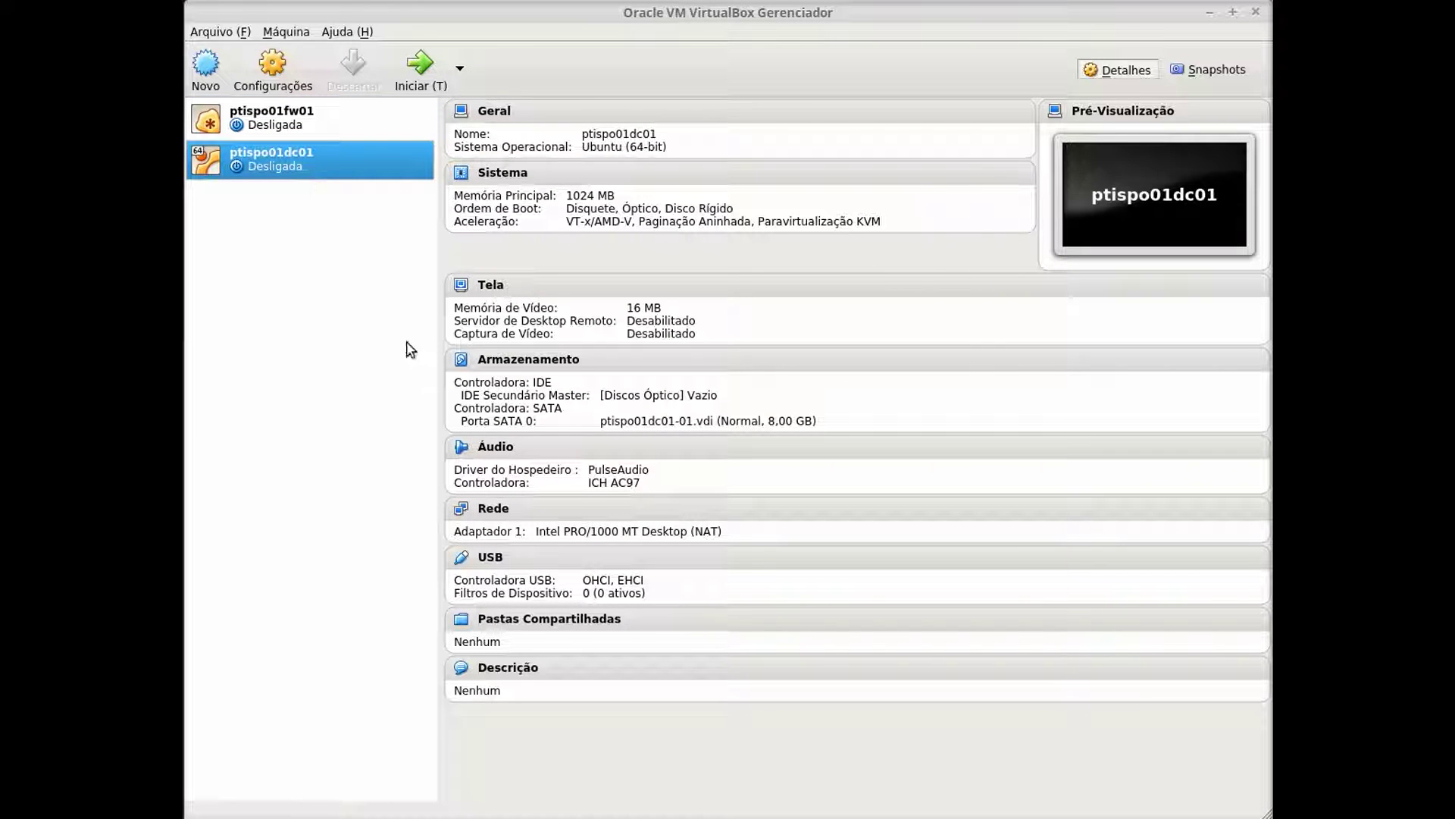
# Look through ptispo01dc01's general settings, covering its basic, advanced, description and encryption options
pyautogui.click(289, 85)
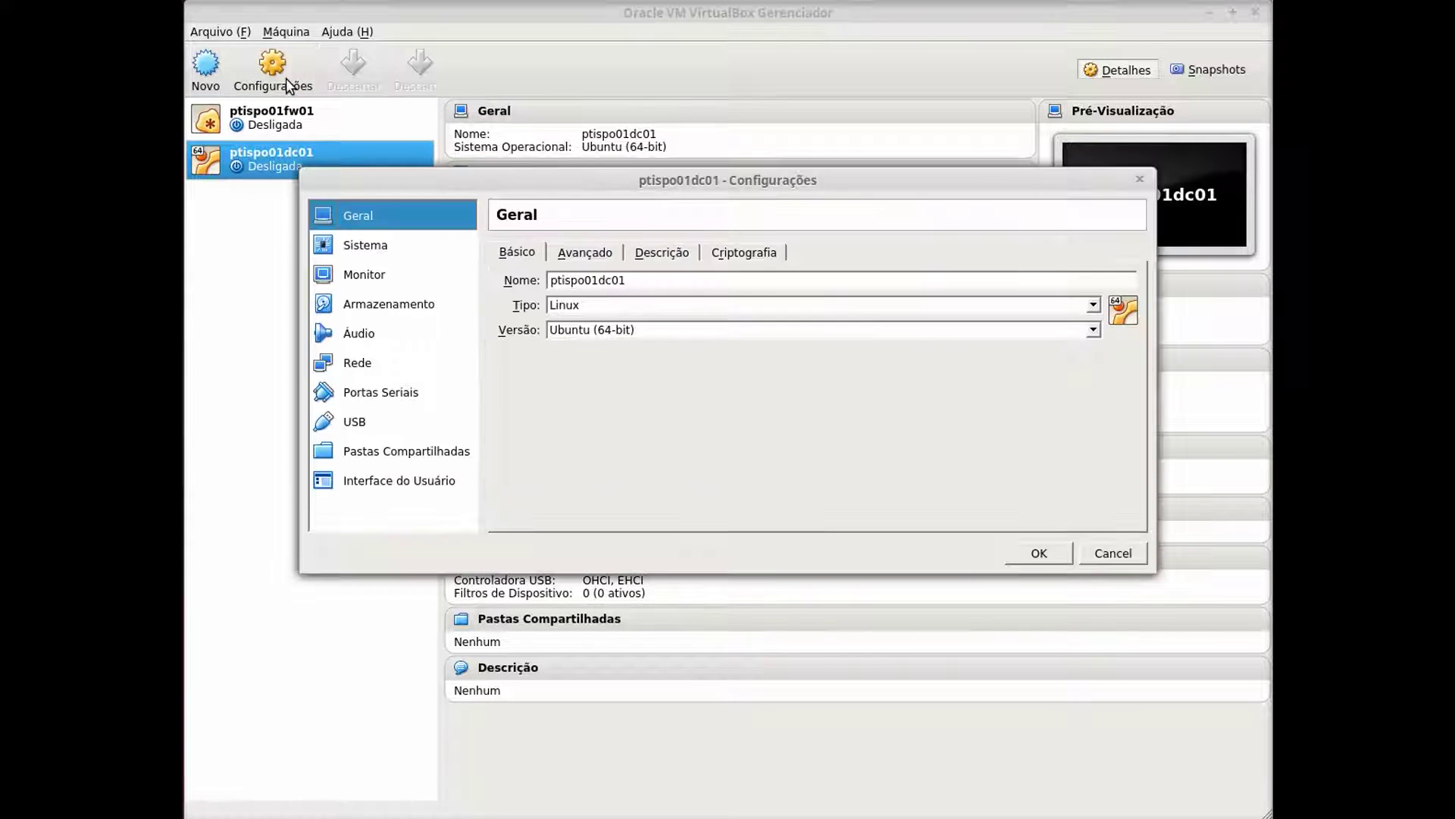
pyautogui.click(595, 262)
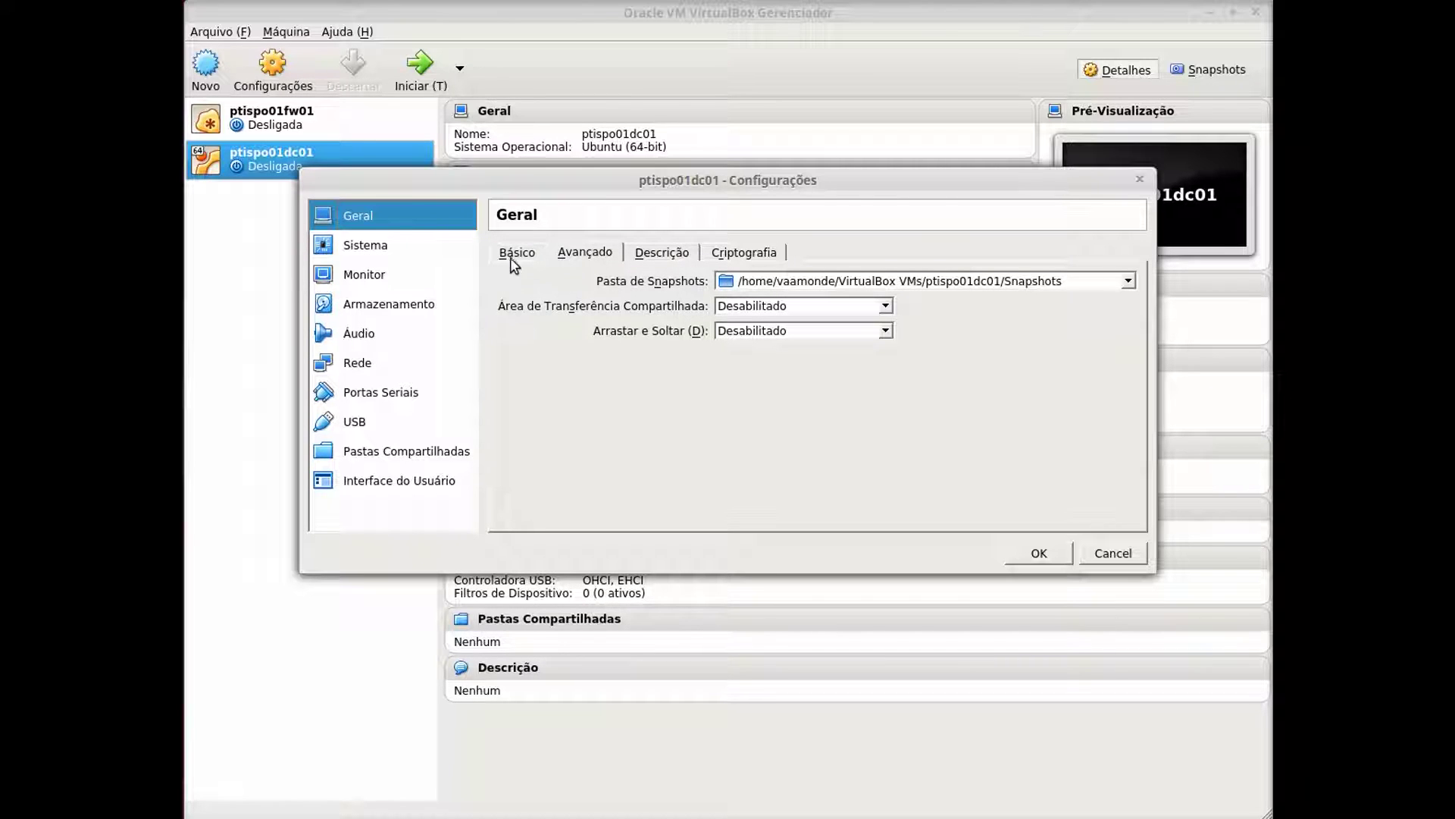
pyautogui.click(513, 261)
pyautogui.click(584, 257)
pyautogui.click(664, 257)
pyautogui.click(752, 258)
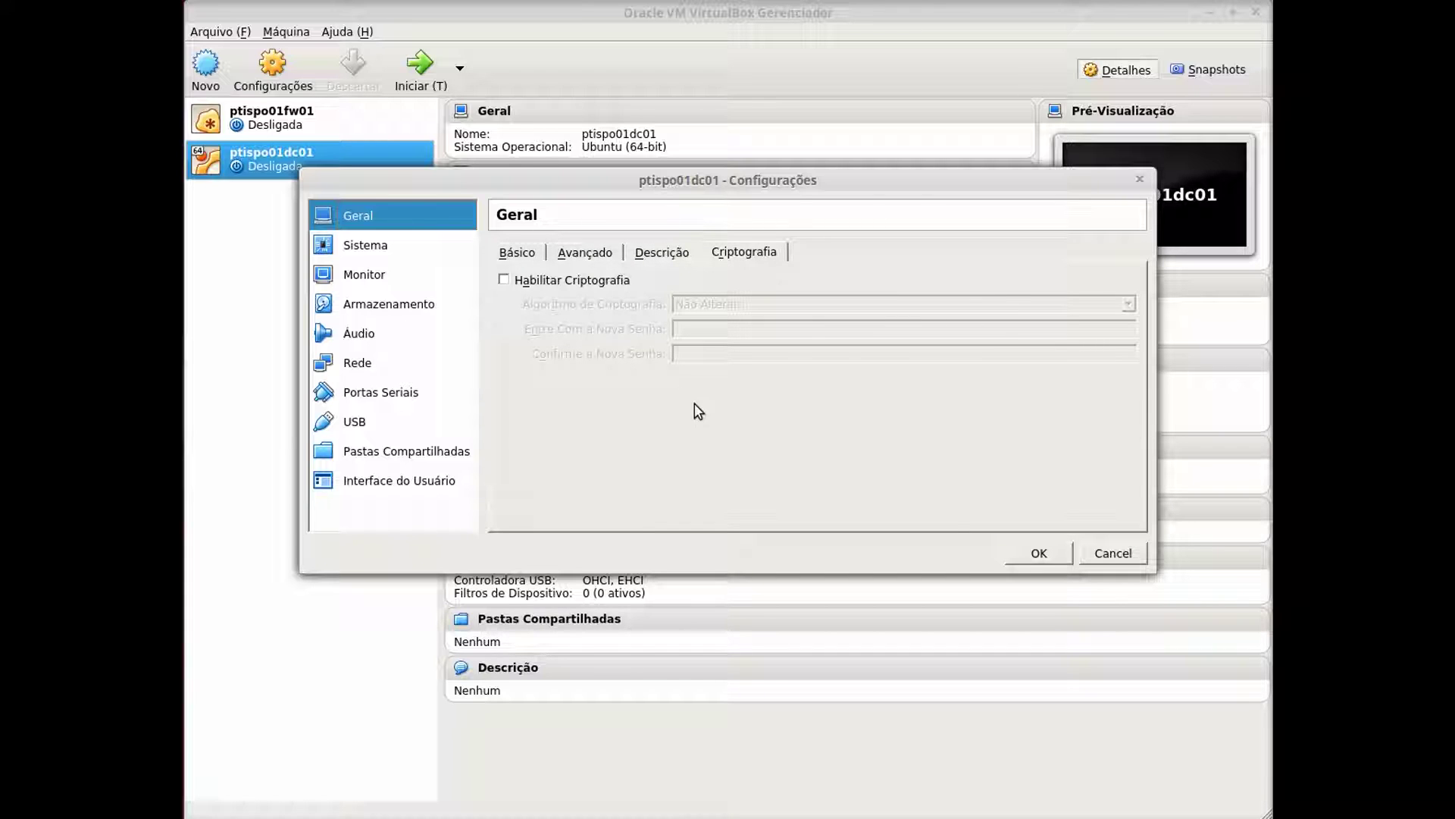
# Turn off the UTC clock, assign 2 processors with PAE/NX enabled, and check the acceleration options of ptispo01dc01
pyautogui.click(379, 251)
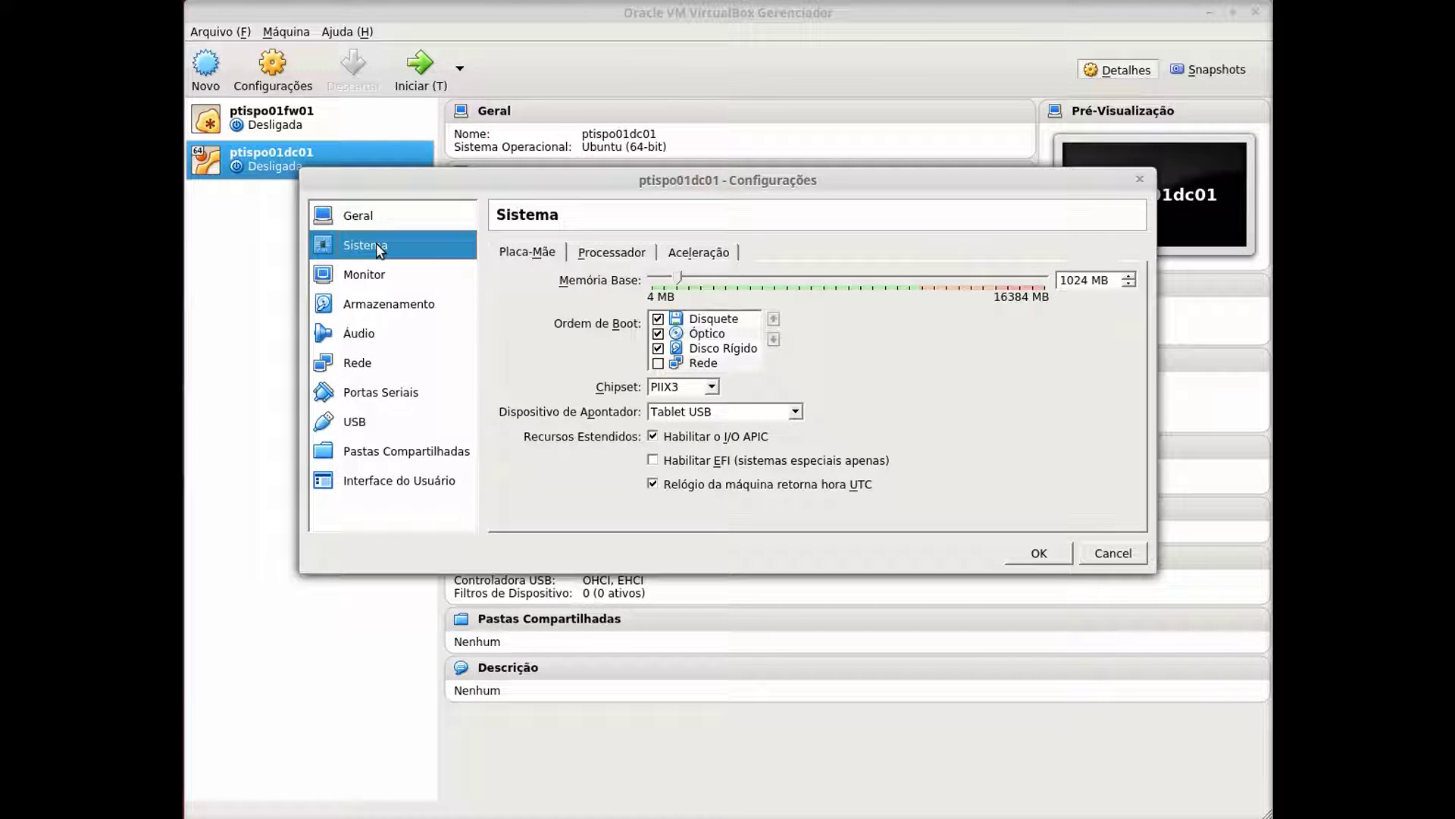
pyautogui.click(682, 488)
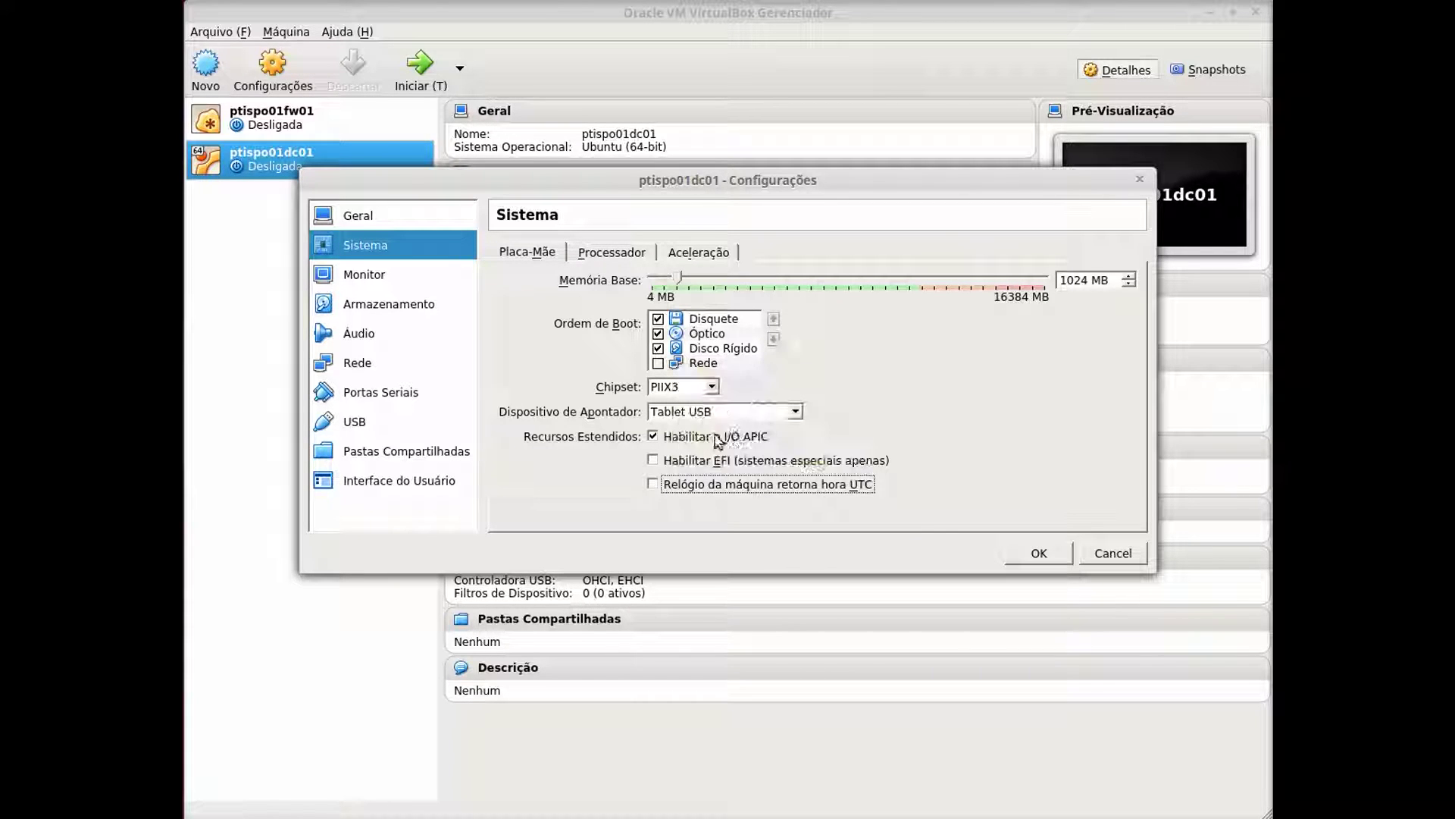
pyautogui.click(634, 256)
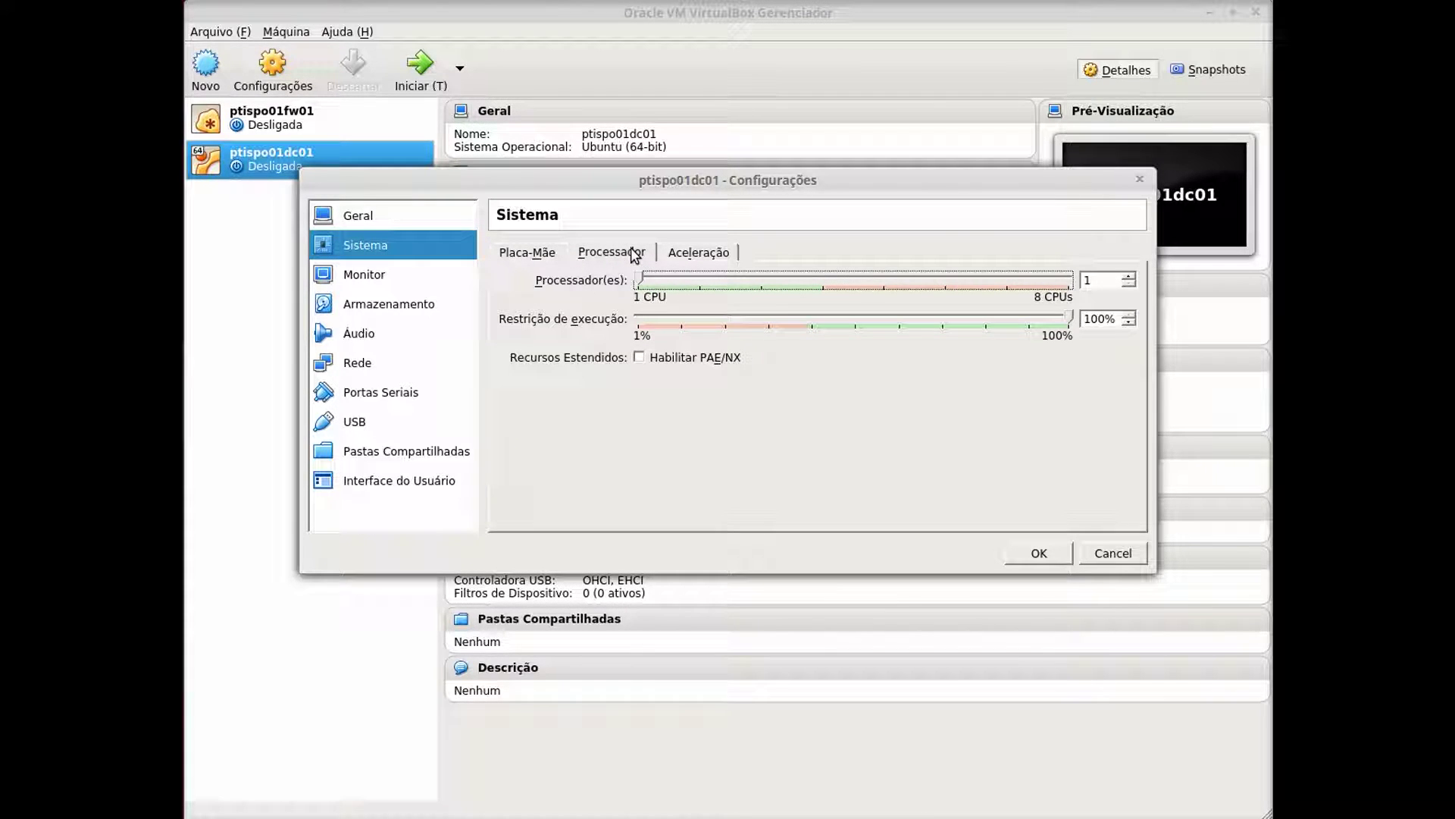
pyautogui.click(667, 358)
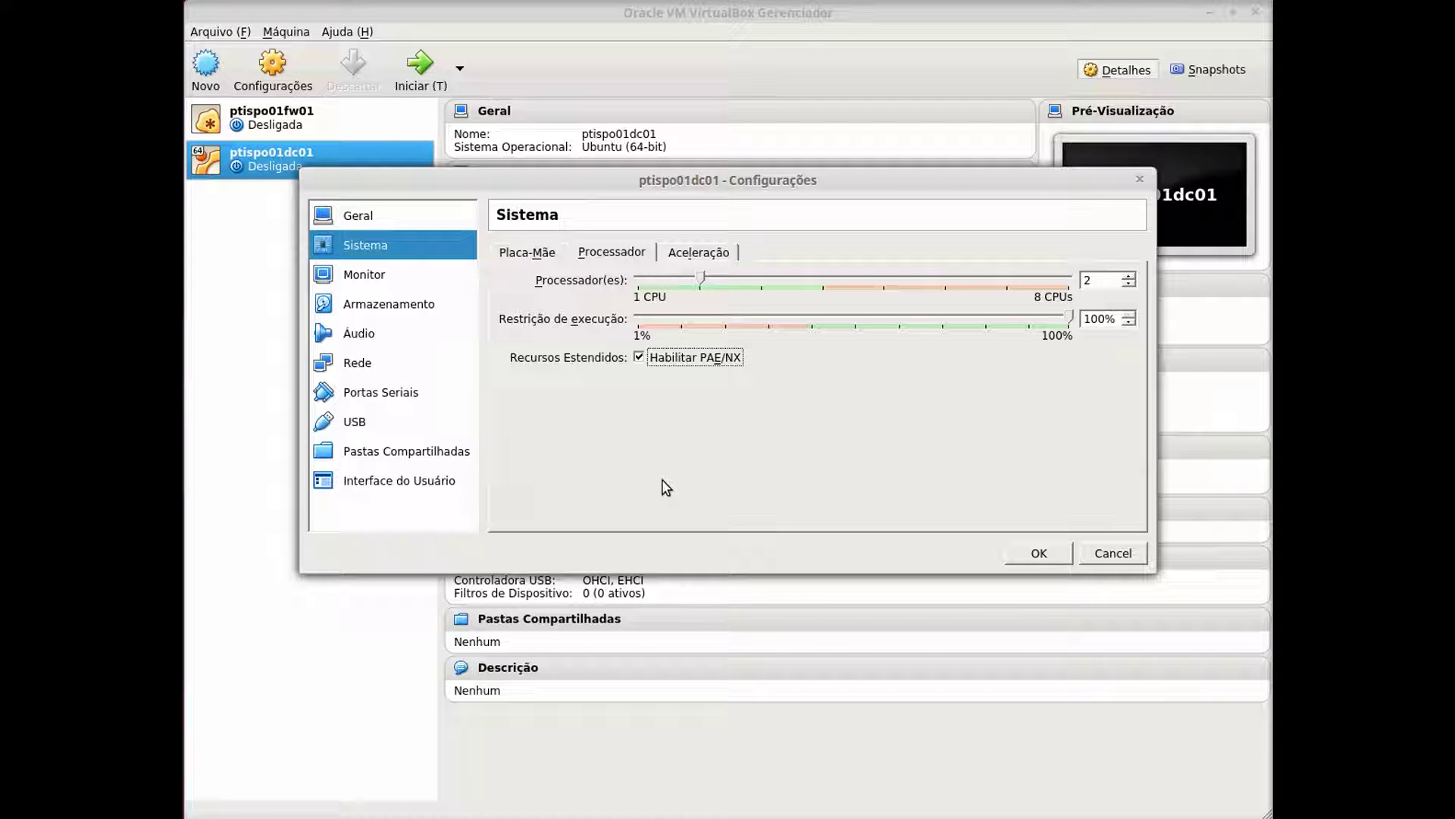
pyautogui.click(700, 256)
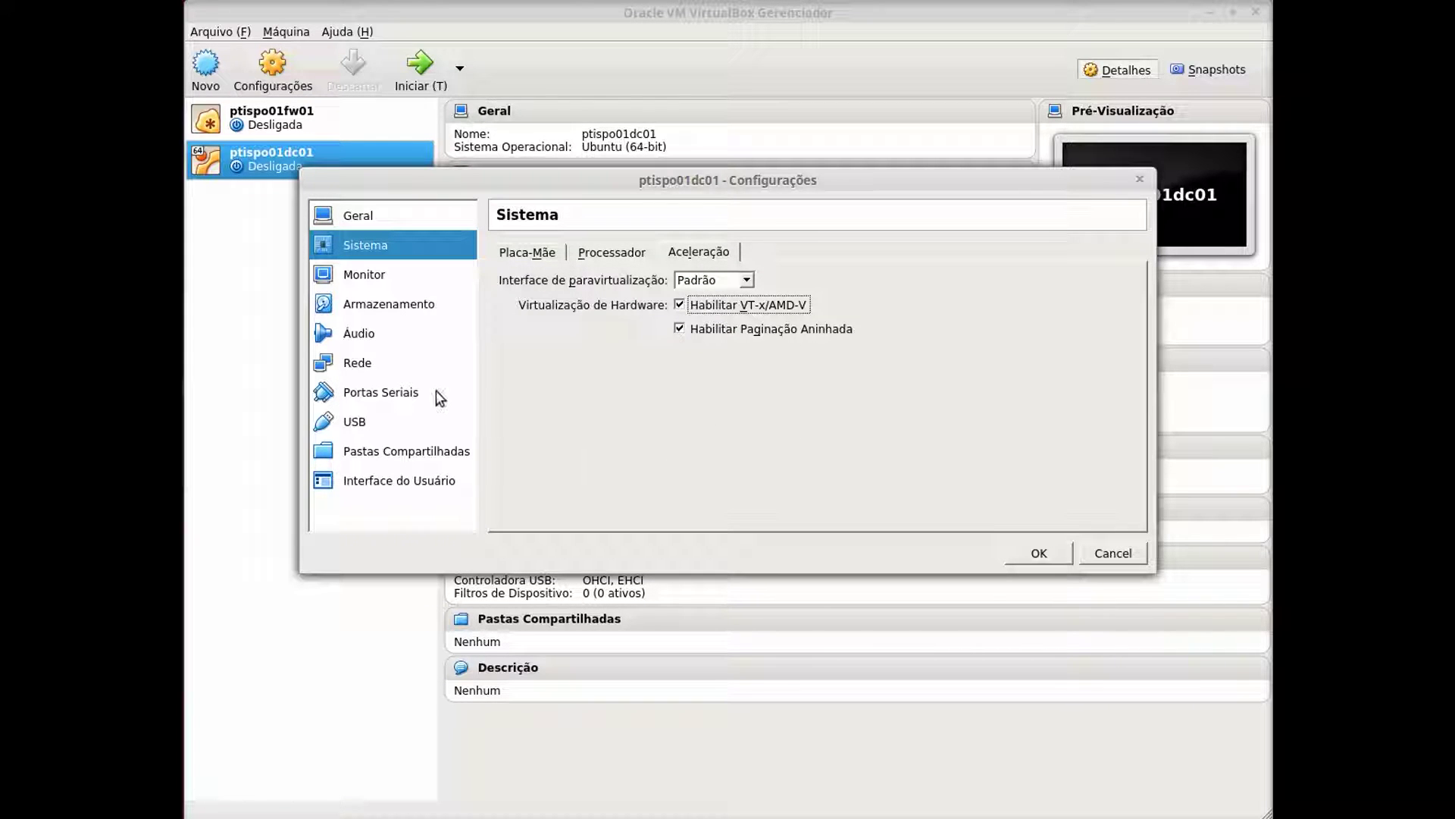
# Enable 3D acceleration with 128 MB of video memory, and check the remote display and video capture options
pyautogui.click(373, 276)
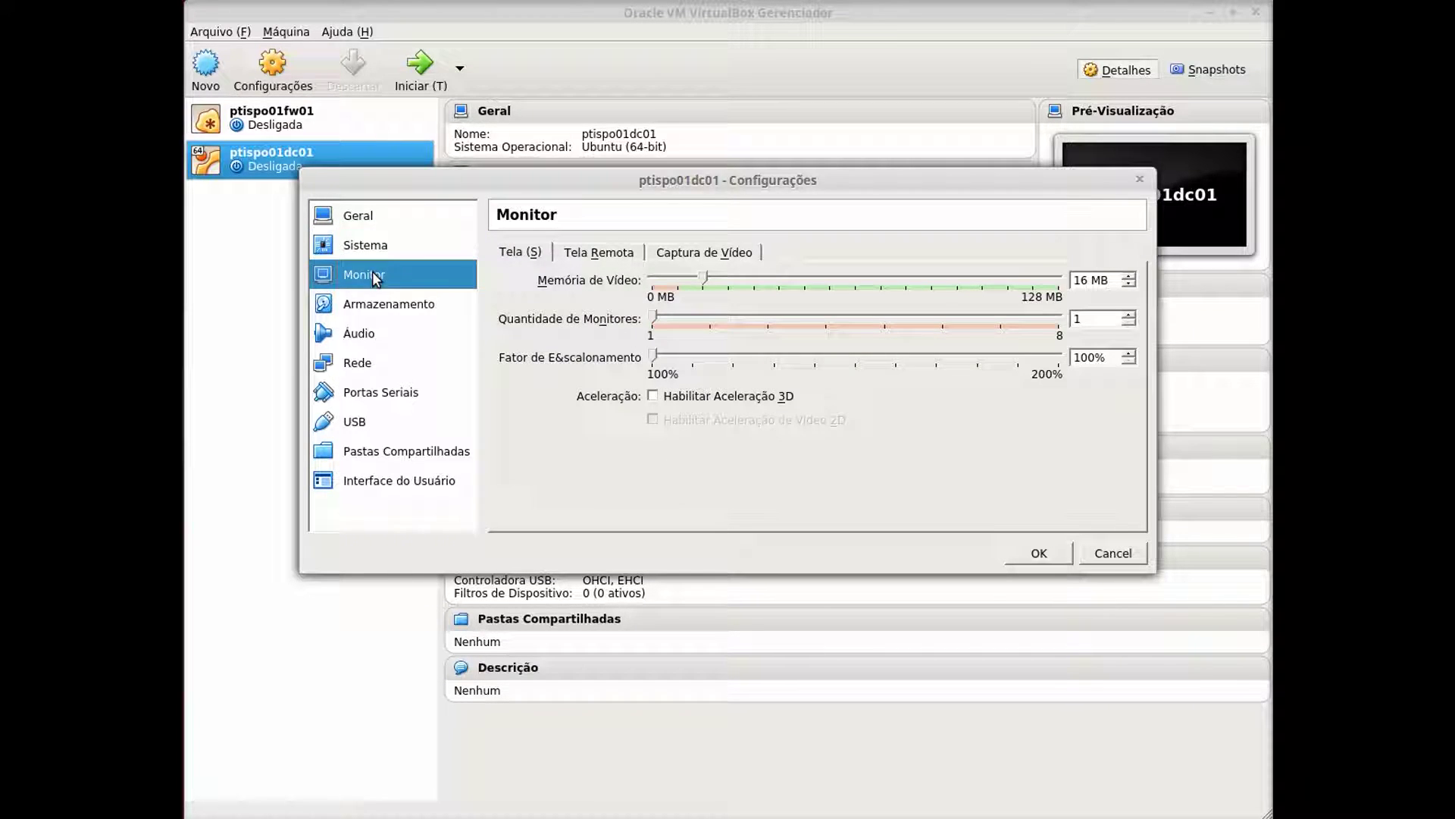
pyautogui.click(685, 398)
pyautogui.moveTo(704, 279); pyautogui.dragTo(1062, 270)
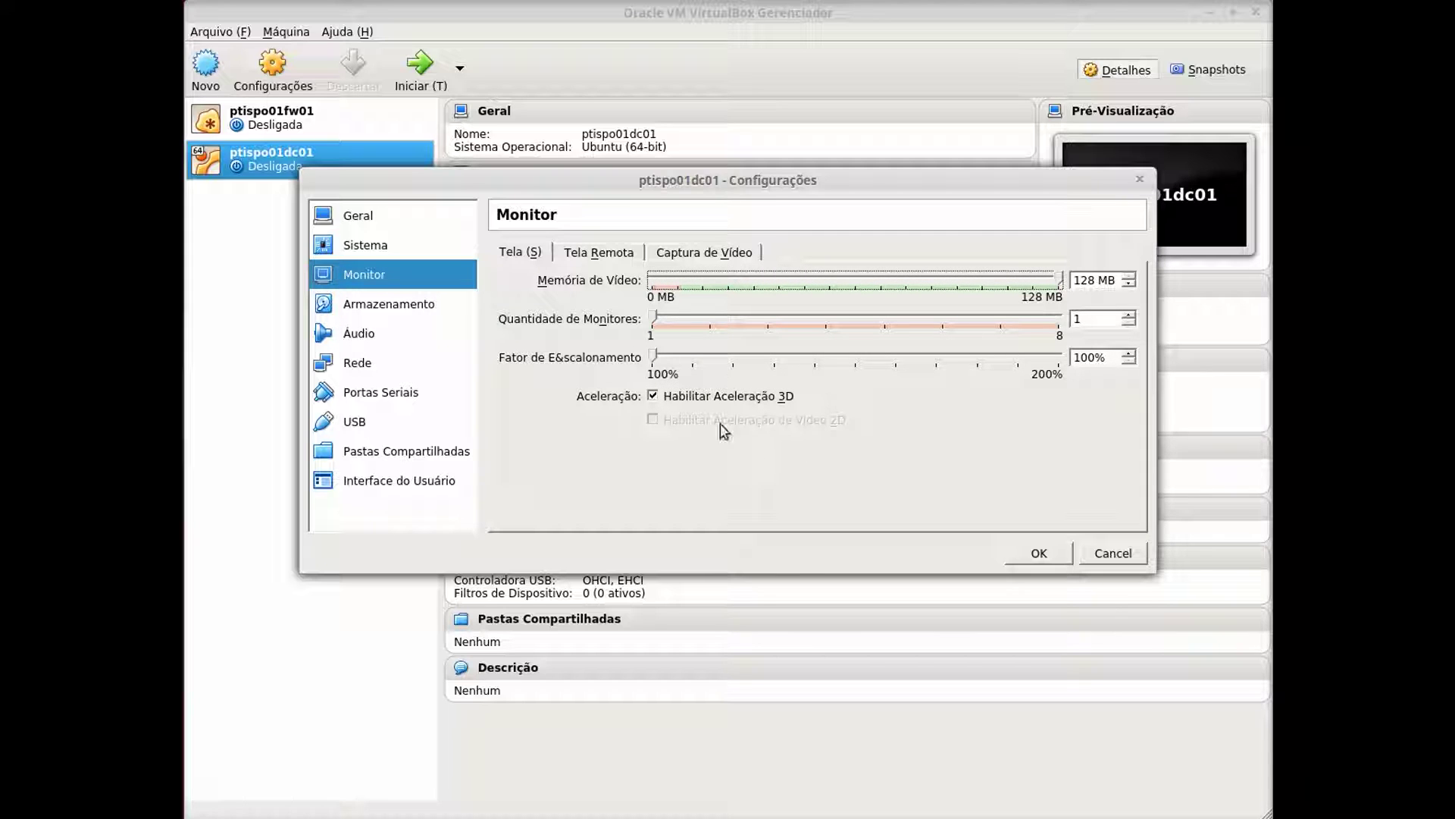
pyautogui.click(616, 257)
pyautogui.click(725, 258)
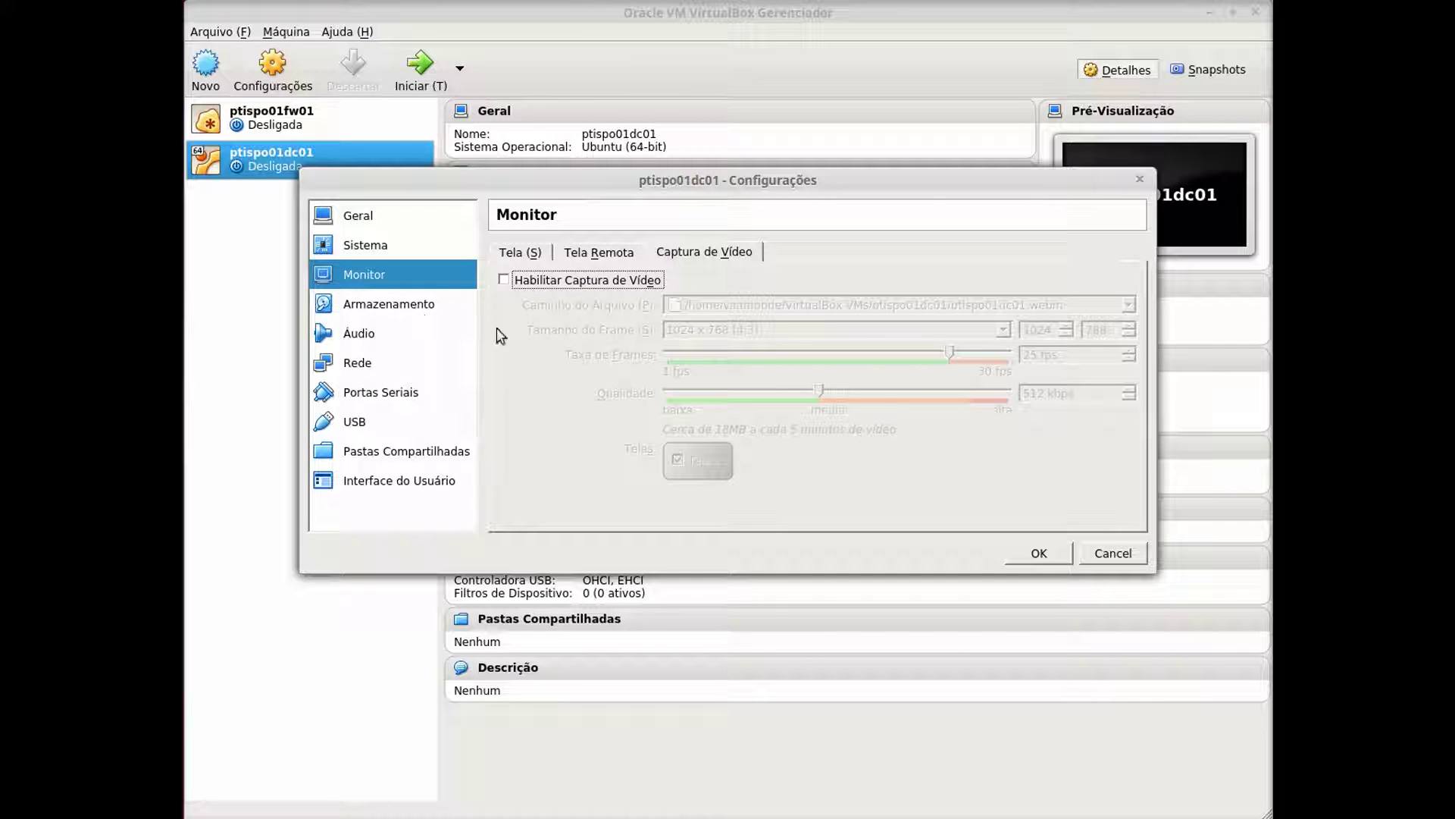
# Disable ptispo01dc01's audio and attach its network adapter 1 to the internal network (Rede Interna)
pyautogui.click(374, 336)
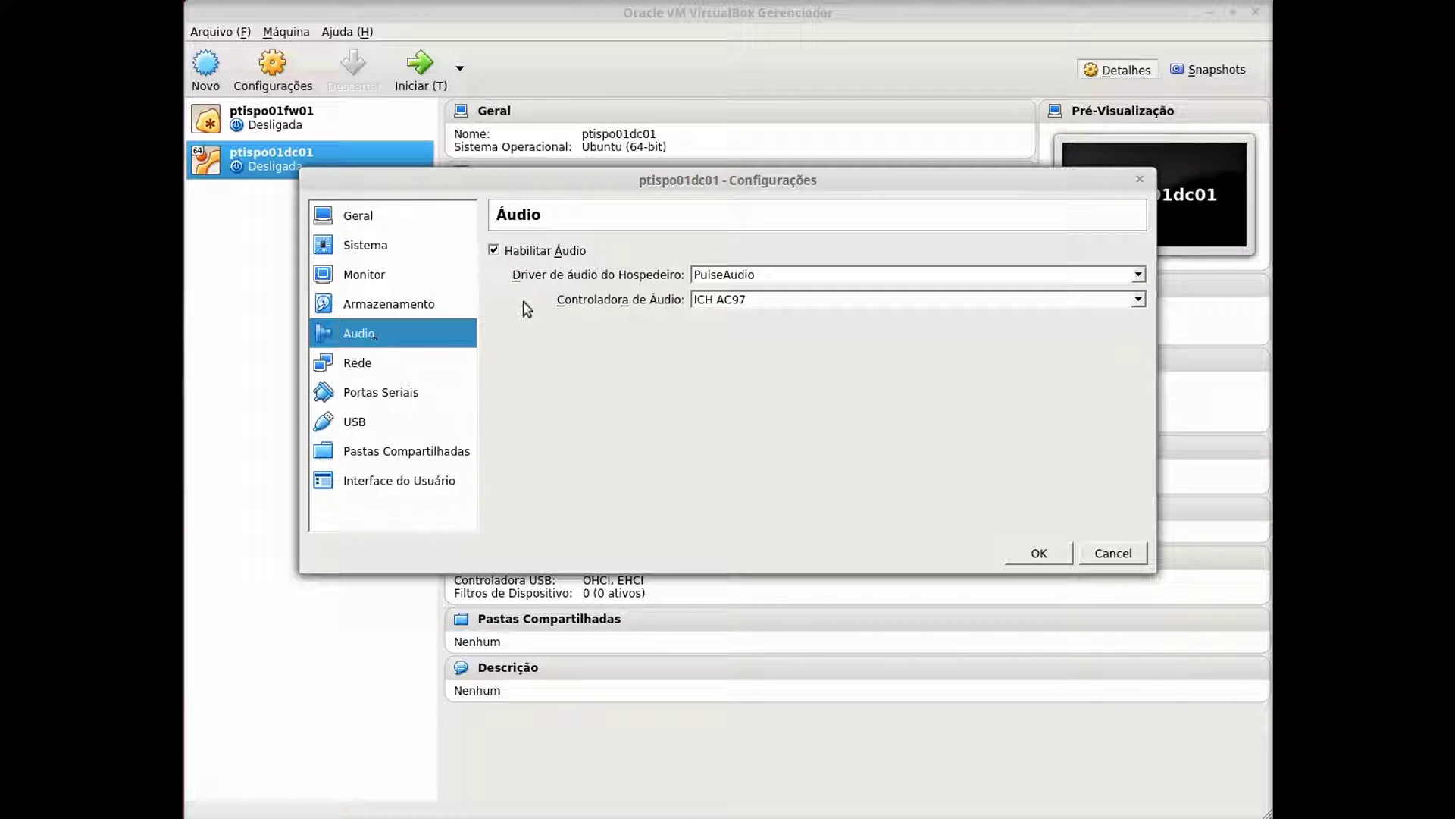
pyautogui.click(526, 250)
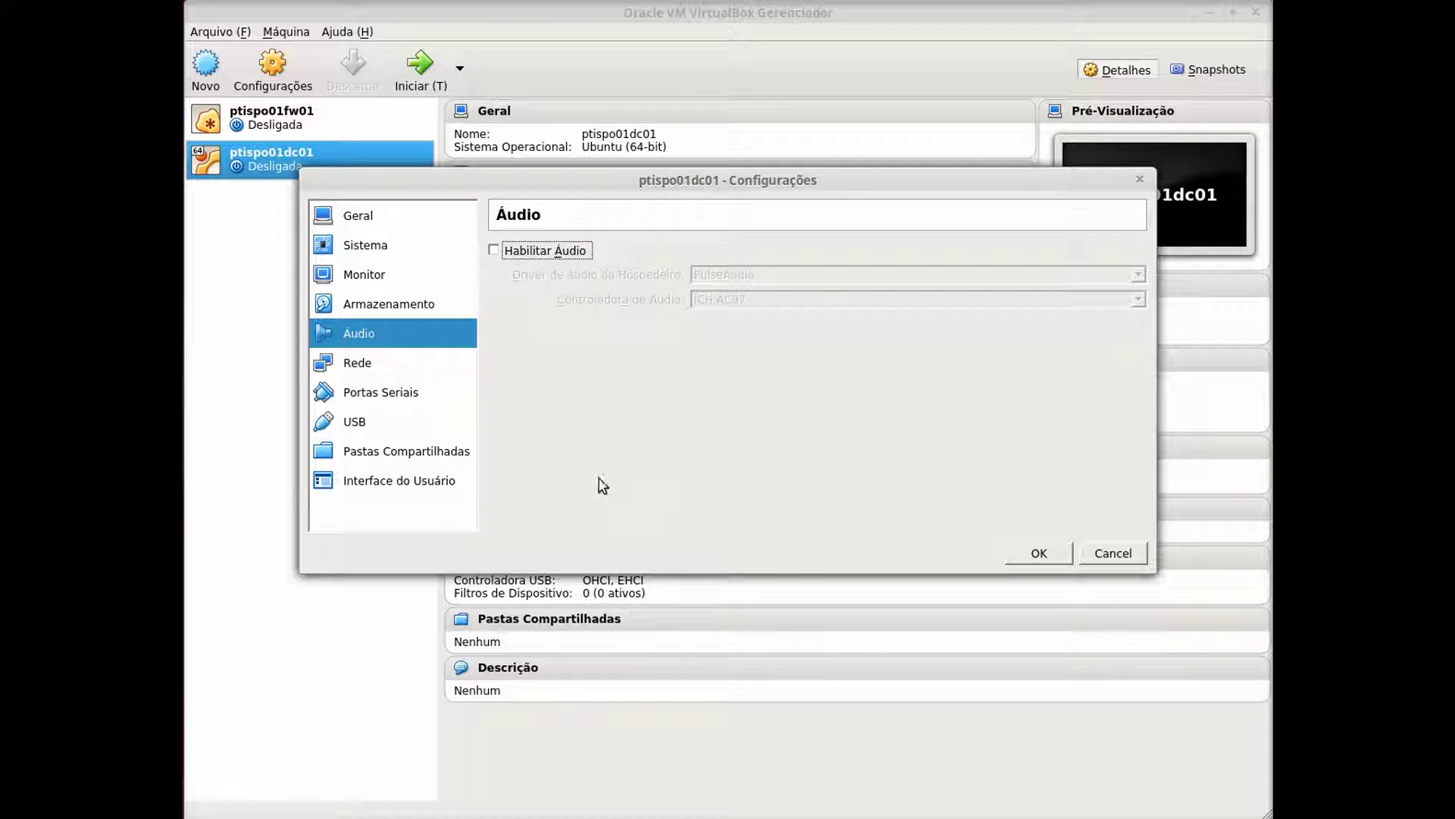
pyautogui.click(362, 366)
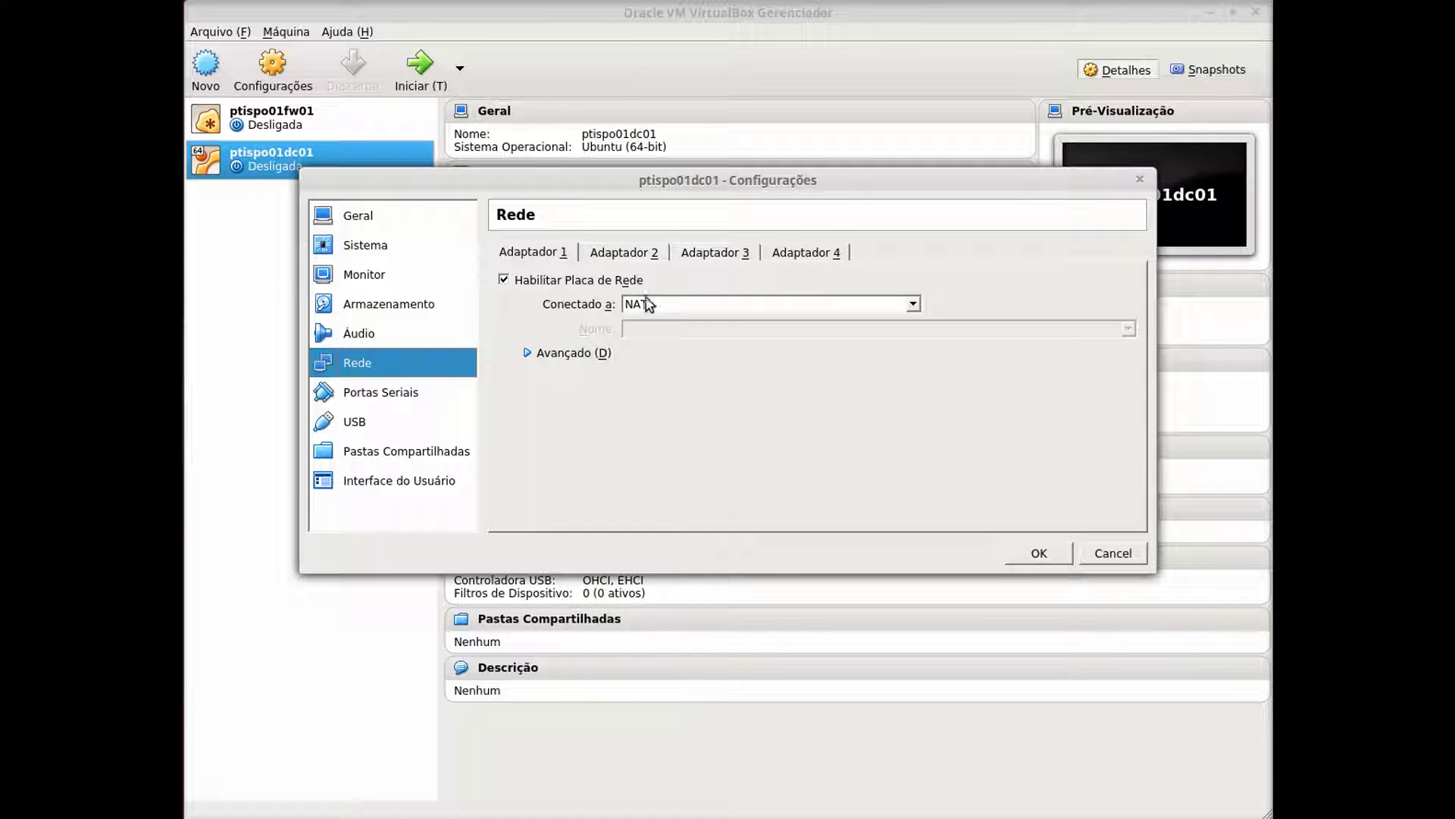
pyautogui.click(694, 302)
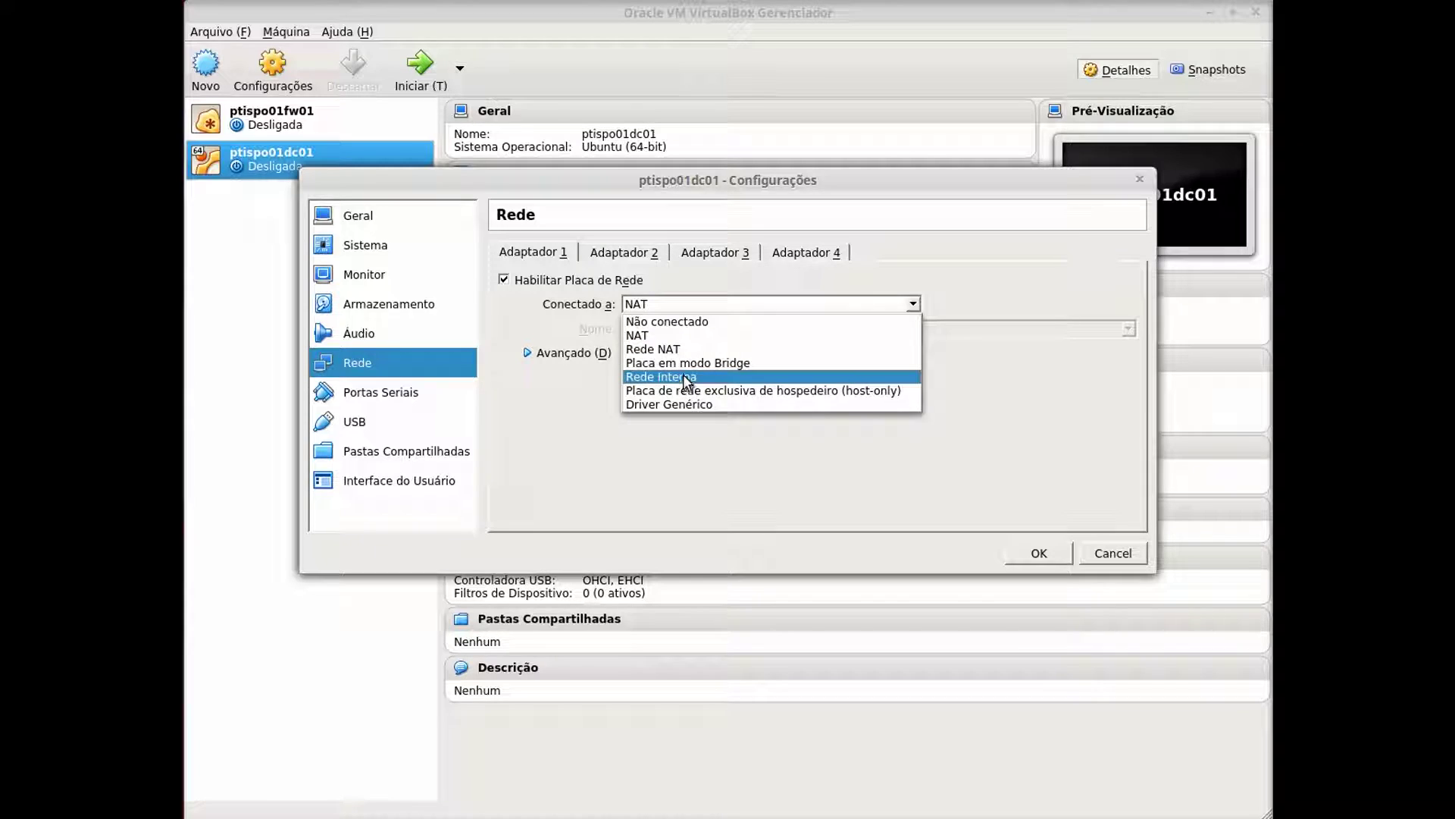
pyautogui.click(683, 374)
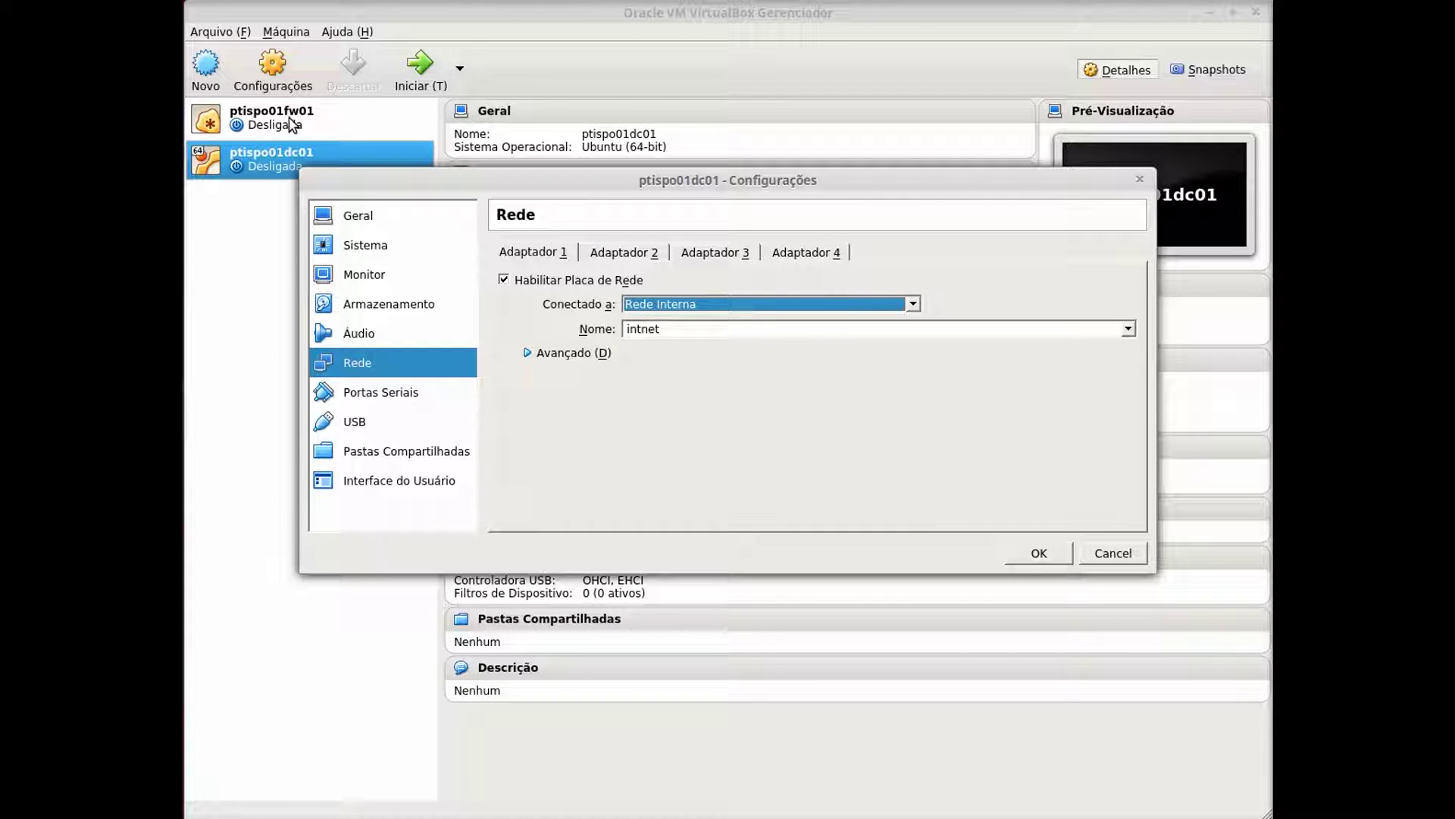
# Review ptispo01dc01's serial port, USB and shared folder settings, and set its mini toolbar to display at the top of the screen
pyautogui.click(397, 392)
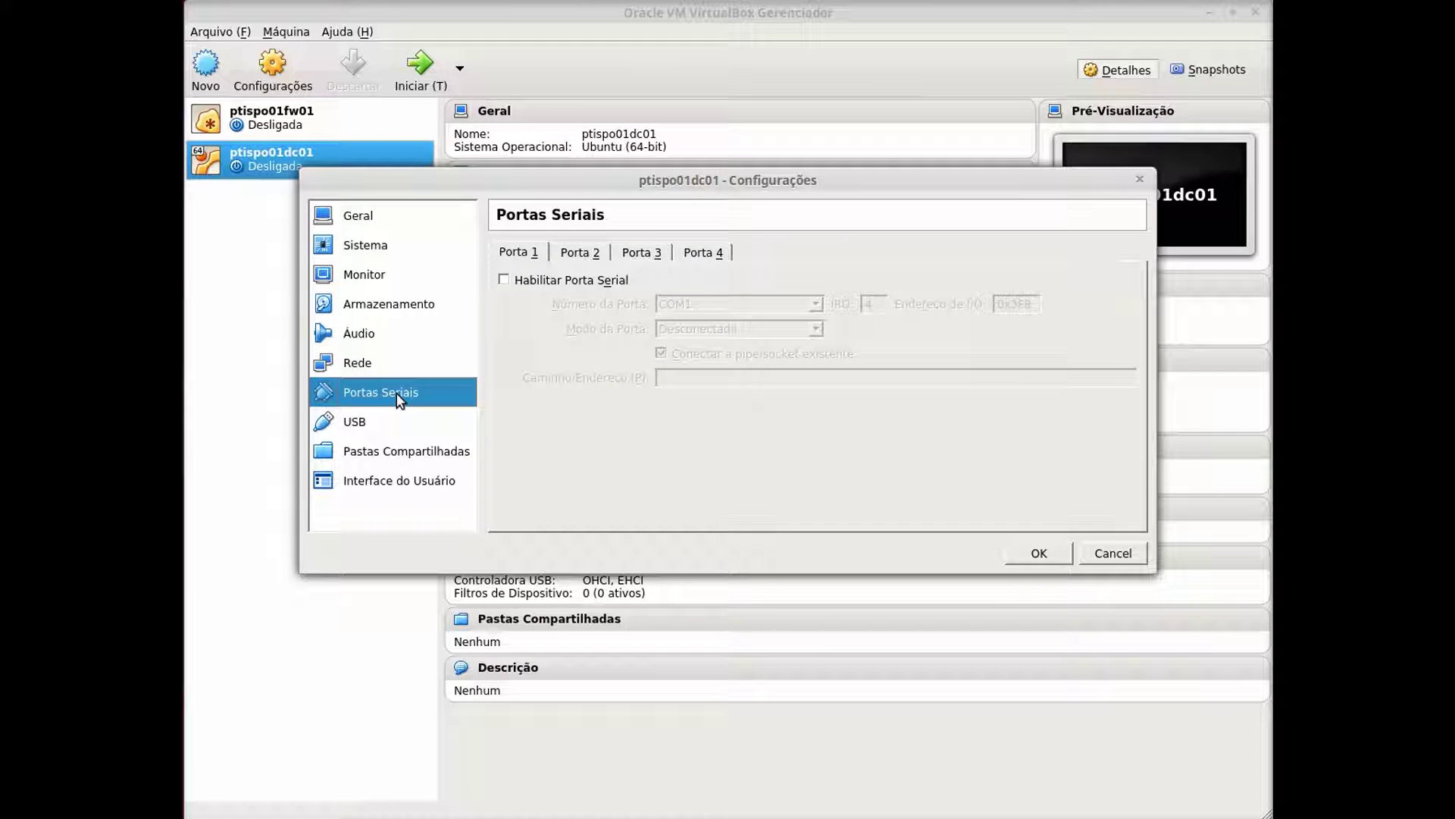
pyautogui.click(370, 424)
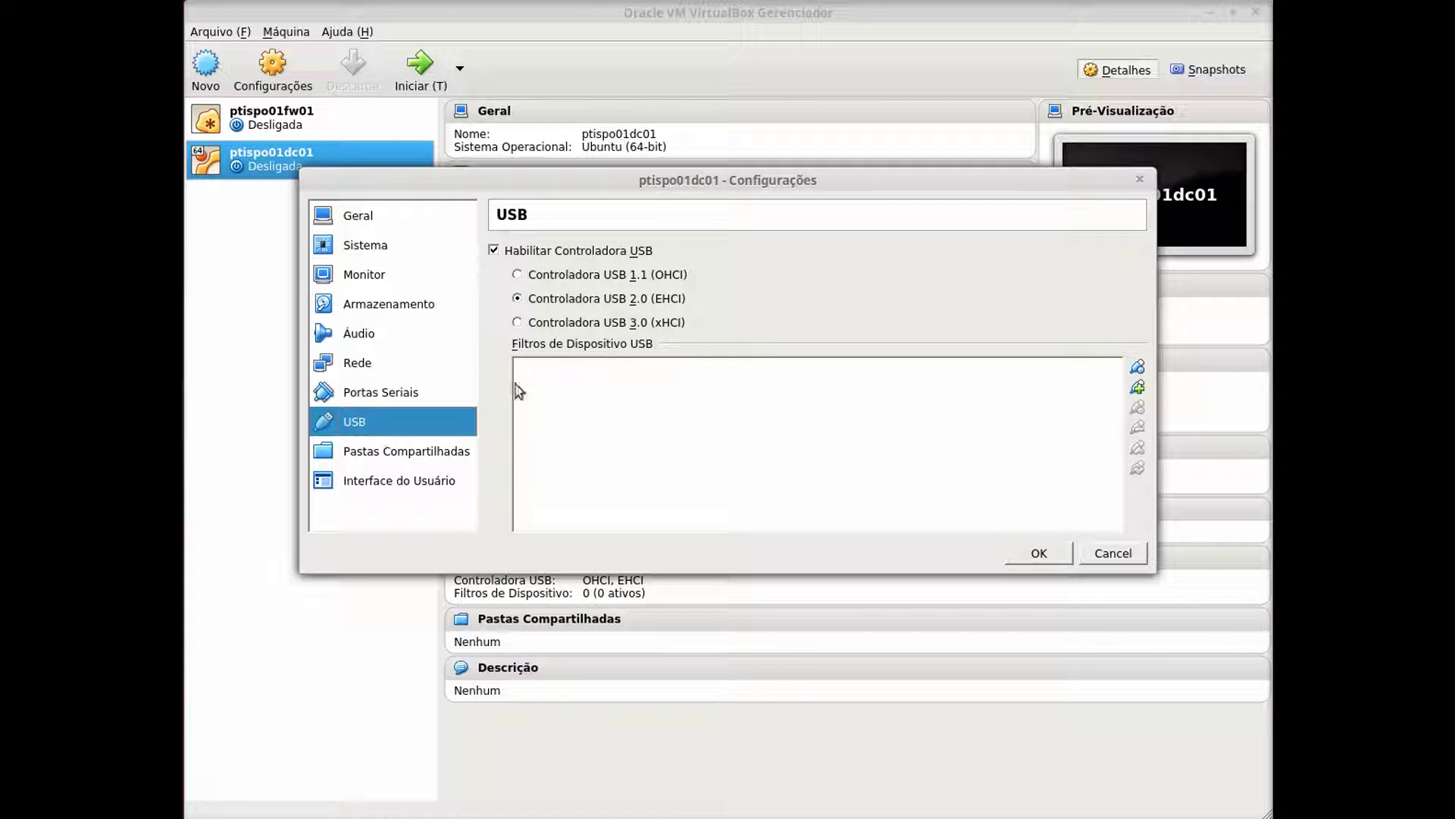
pyautogui.click(400, 458)
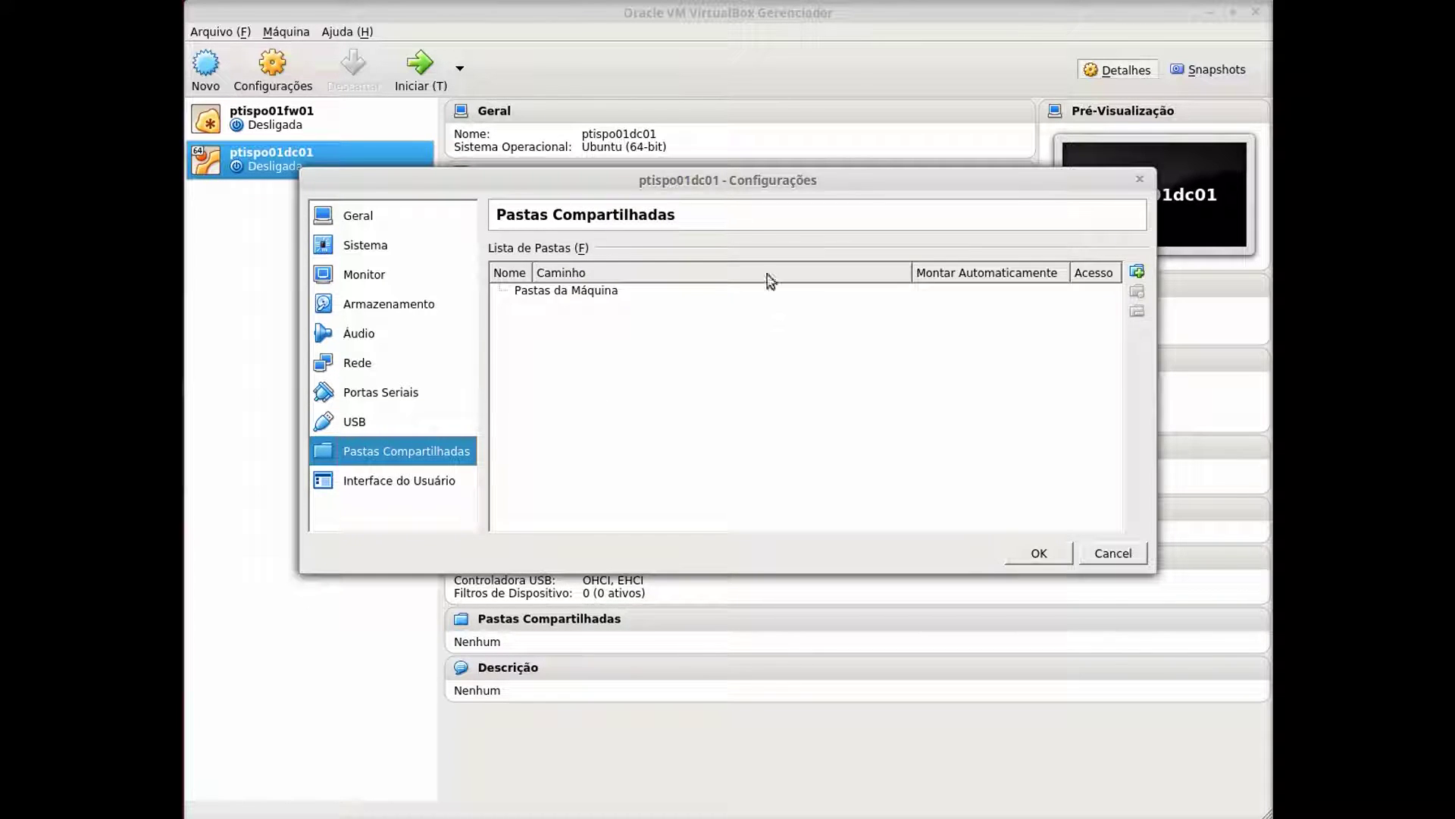
pyautogui.click(400, 481)
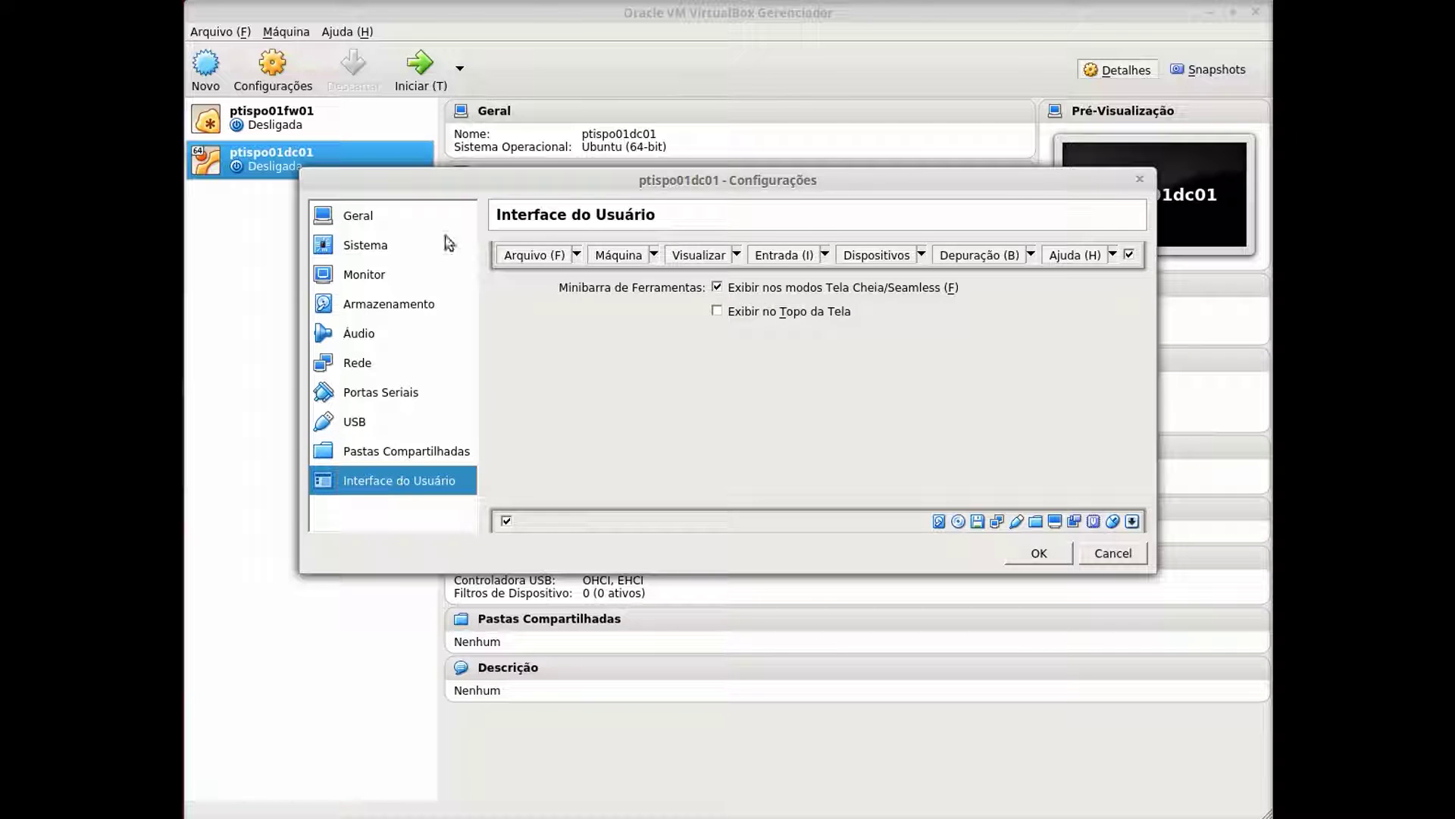
pyautogui.click(718, 312)
# Enable host I/O cache use on the SATA controller in ptispo01dc01's storage settings
pyautogui.click(394, 307)
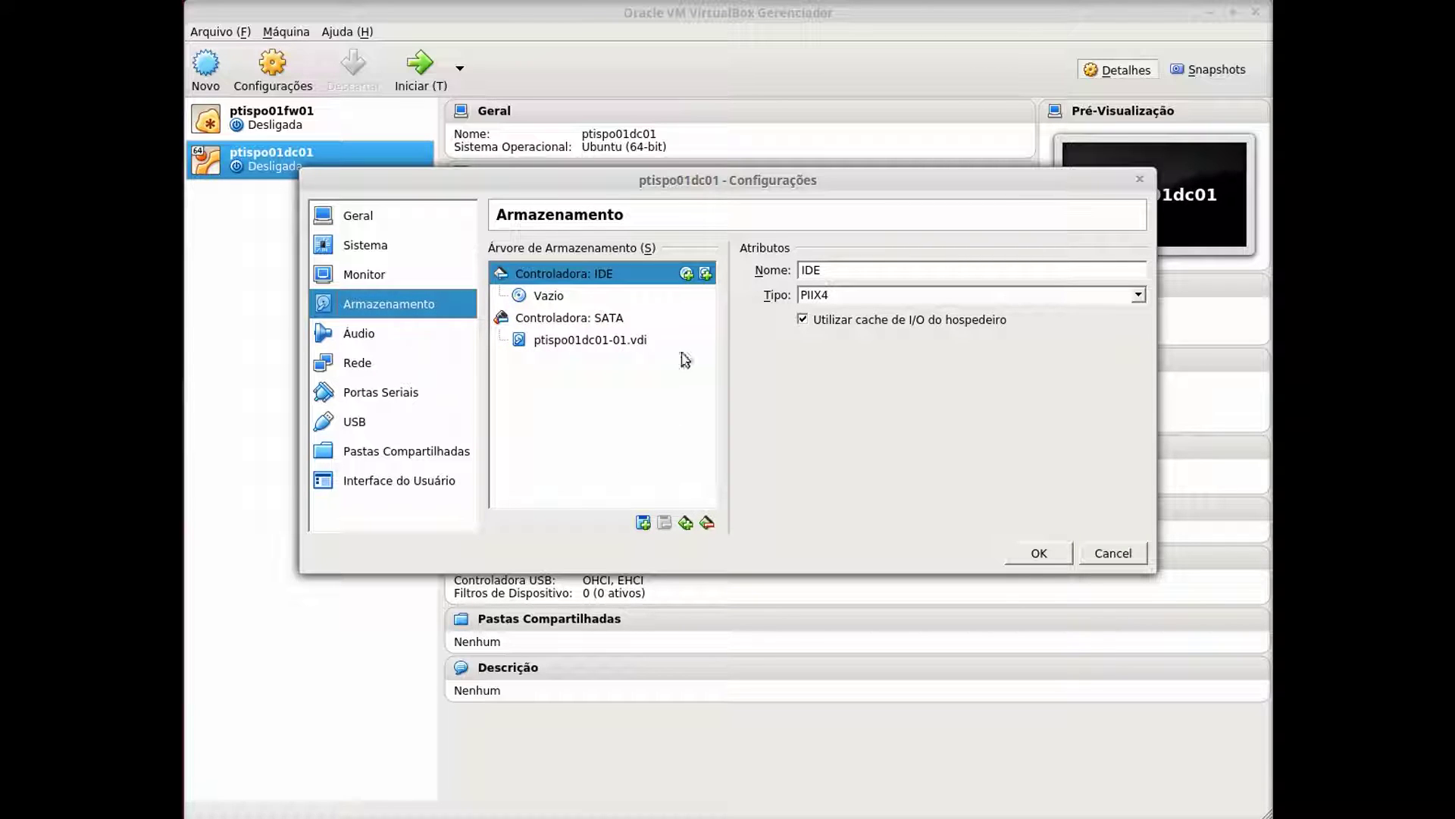
pyautogui.click(570, 319)
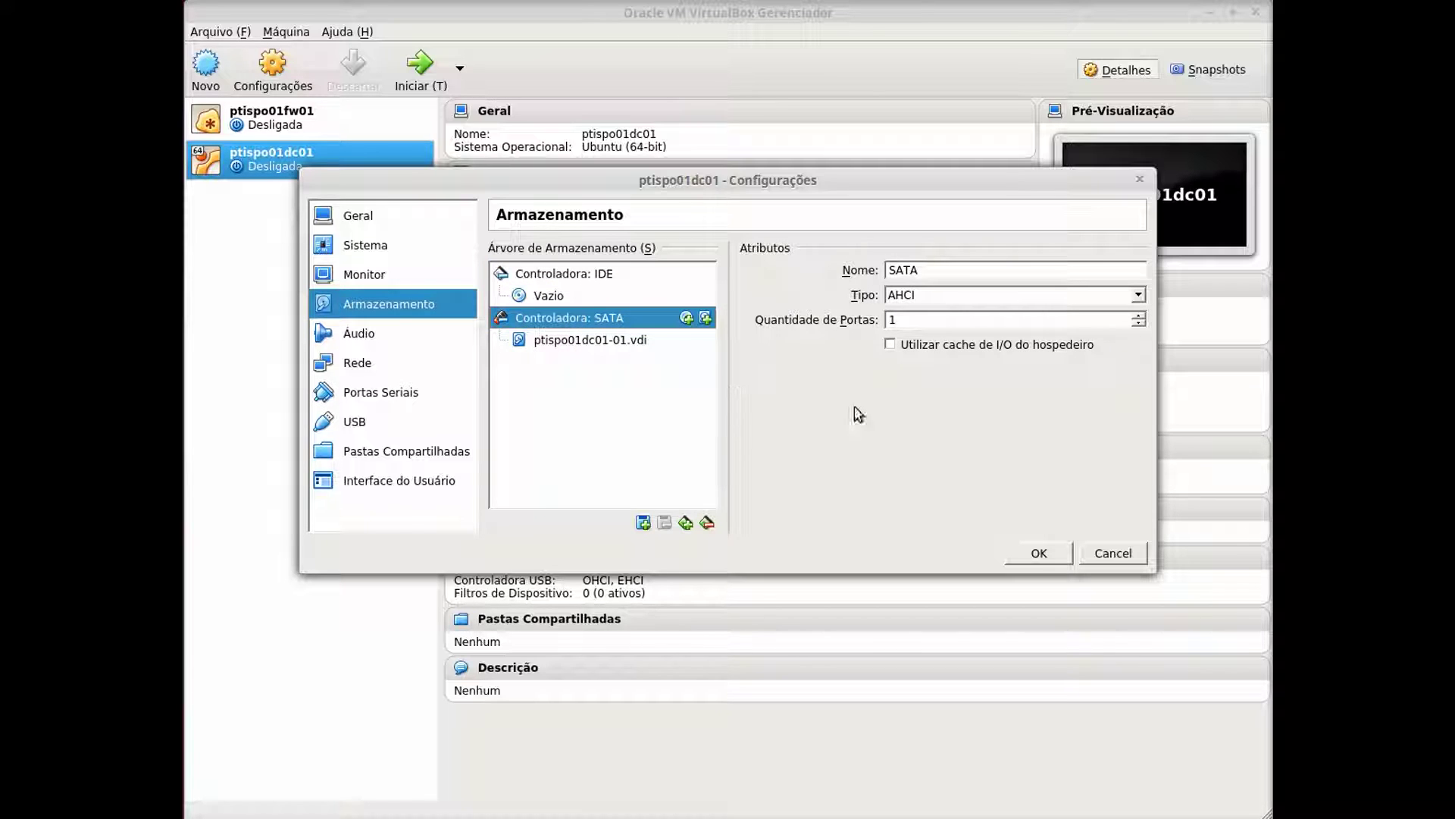
pyautogui.click(925, 349)
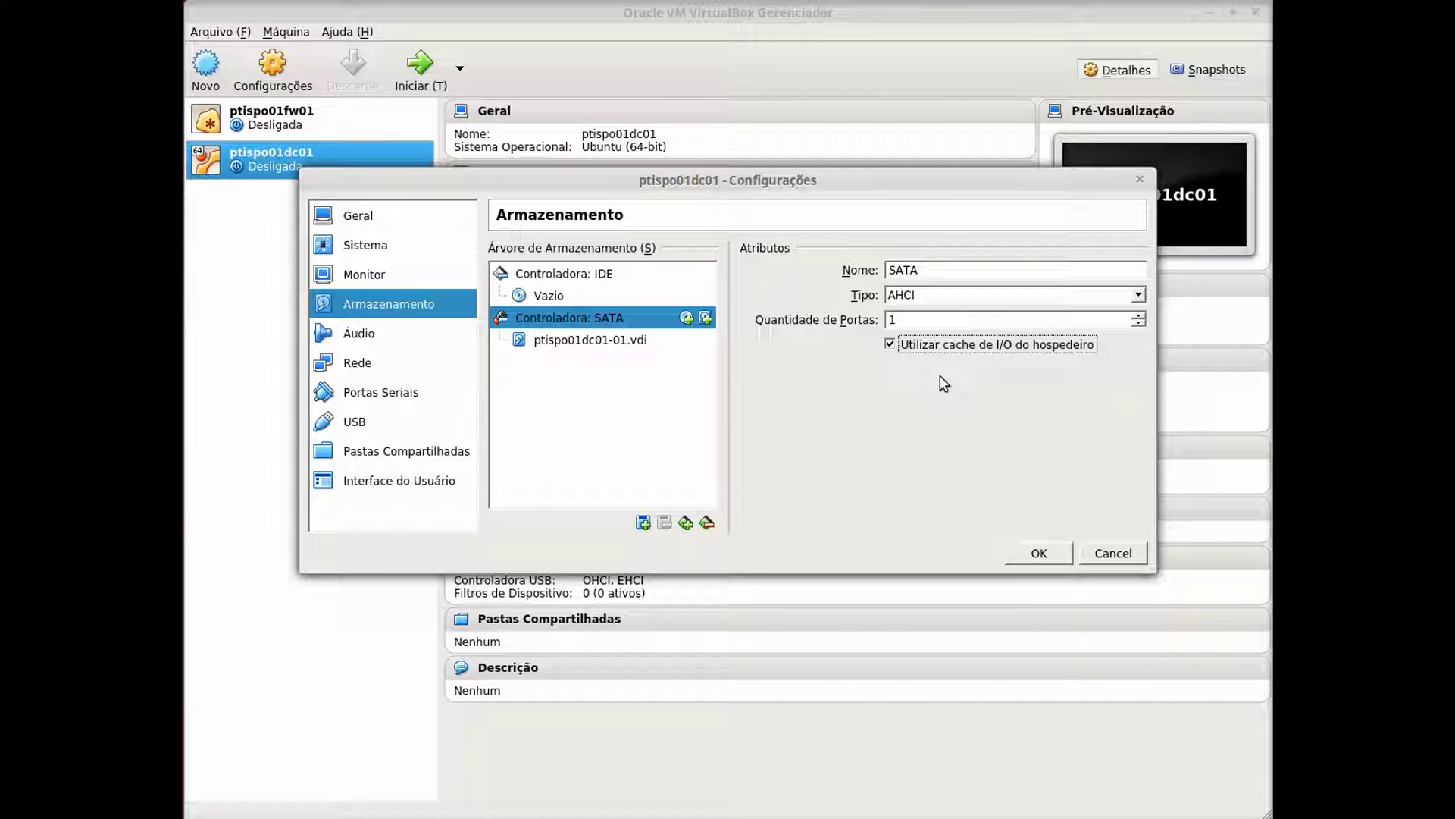
# Mark the disk ptispo01dc01-01.vdi as a solid-state drive and make it hot-pluggable
pyautogui.click(641, 345)
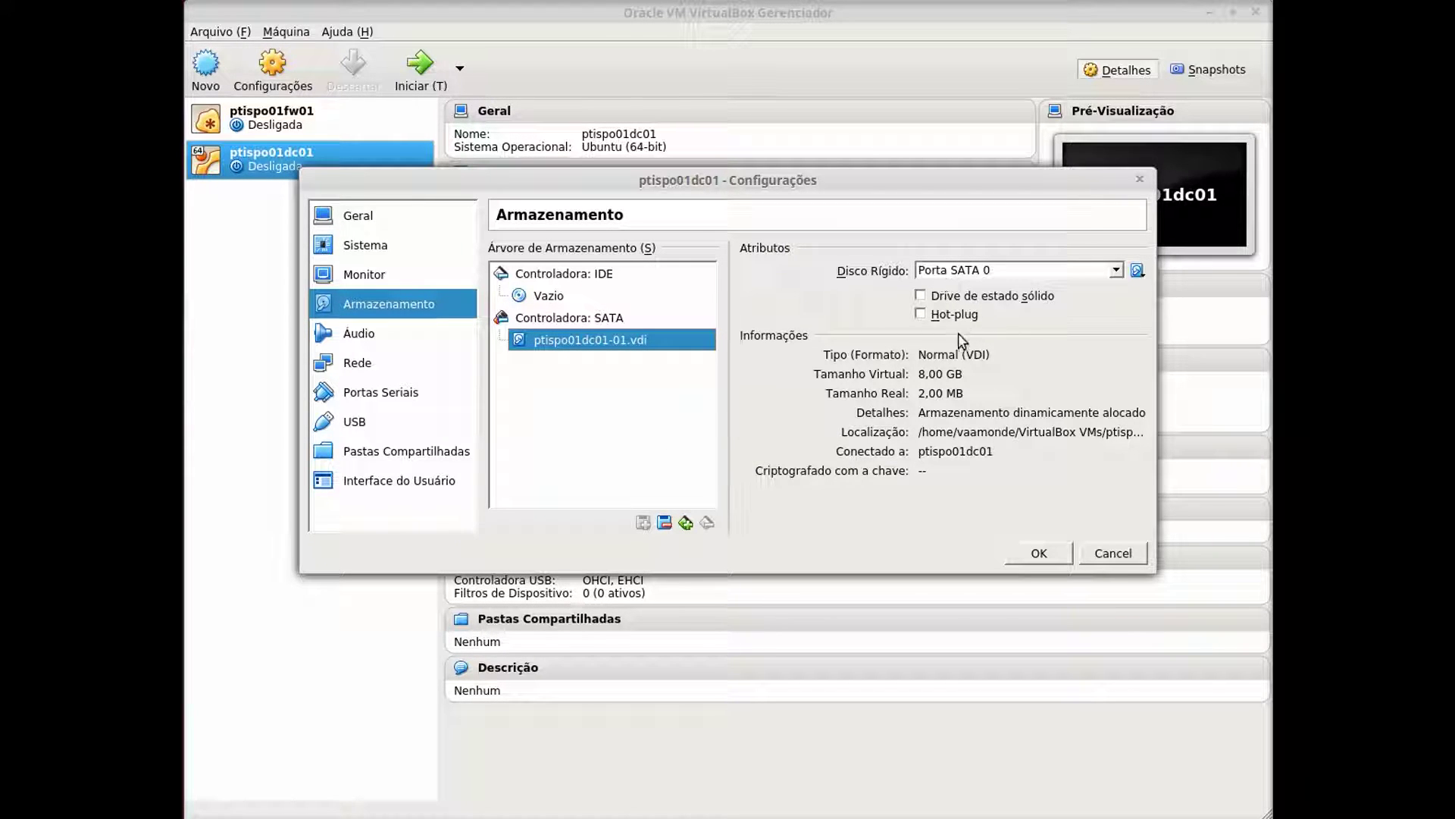
pyautogui.click(953, 297)
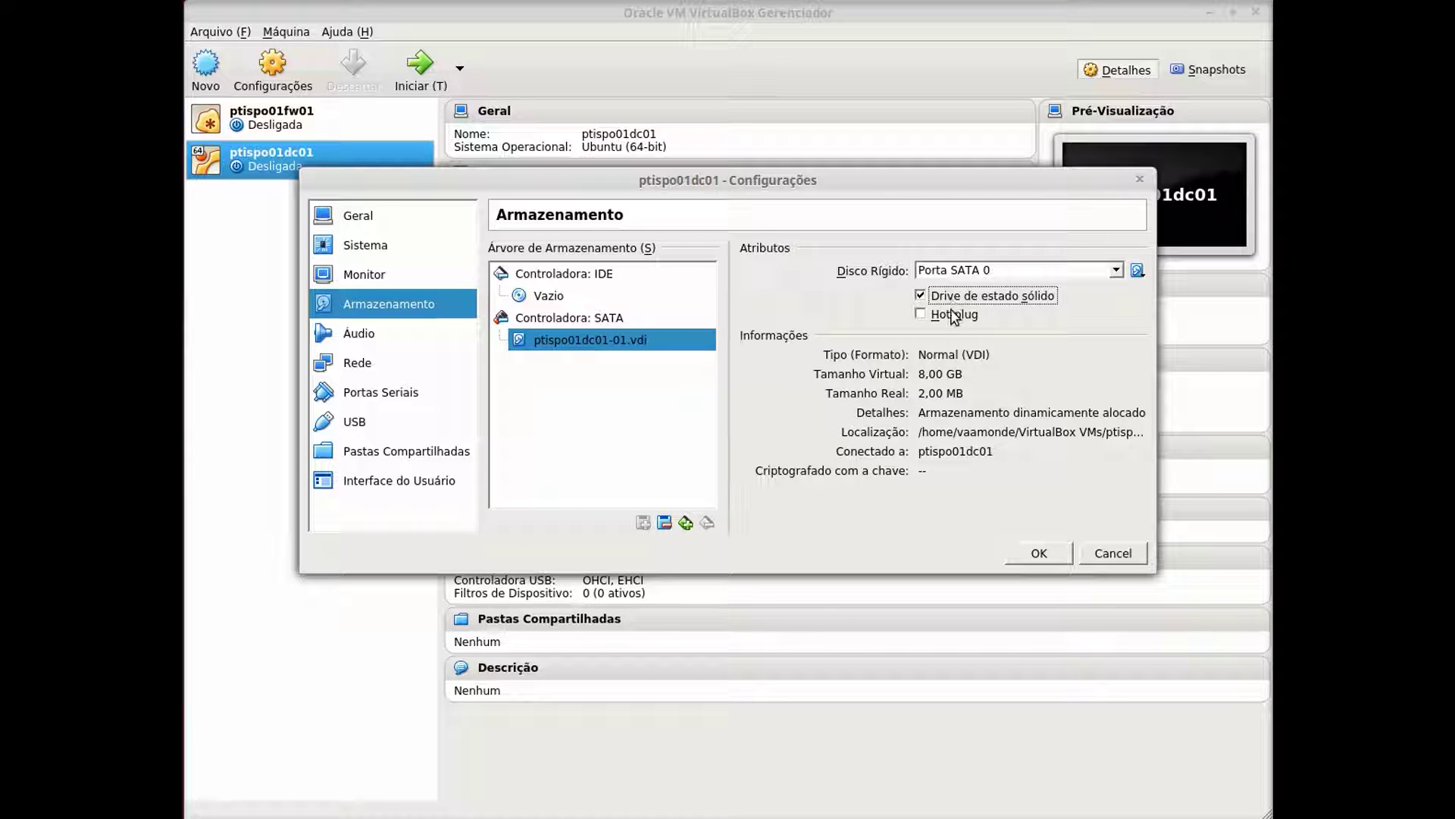
pyautogui.click(954, 315)
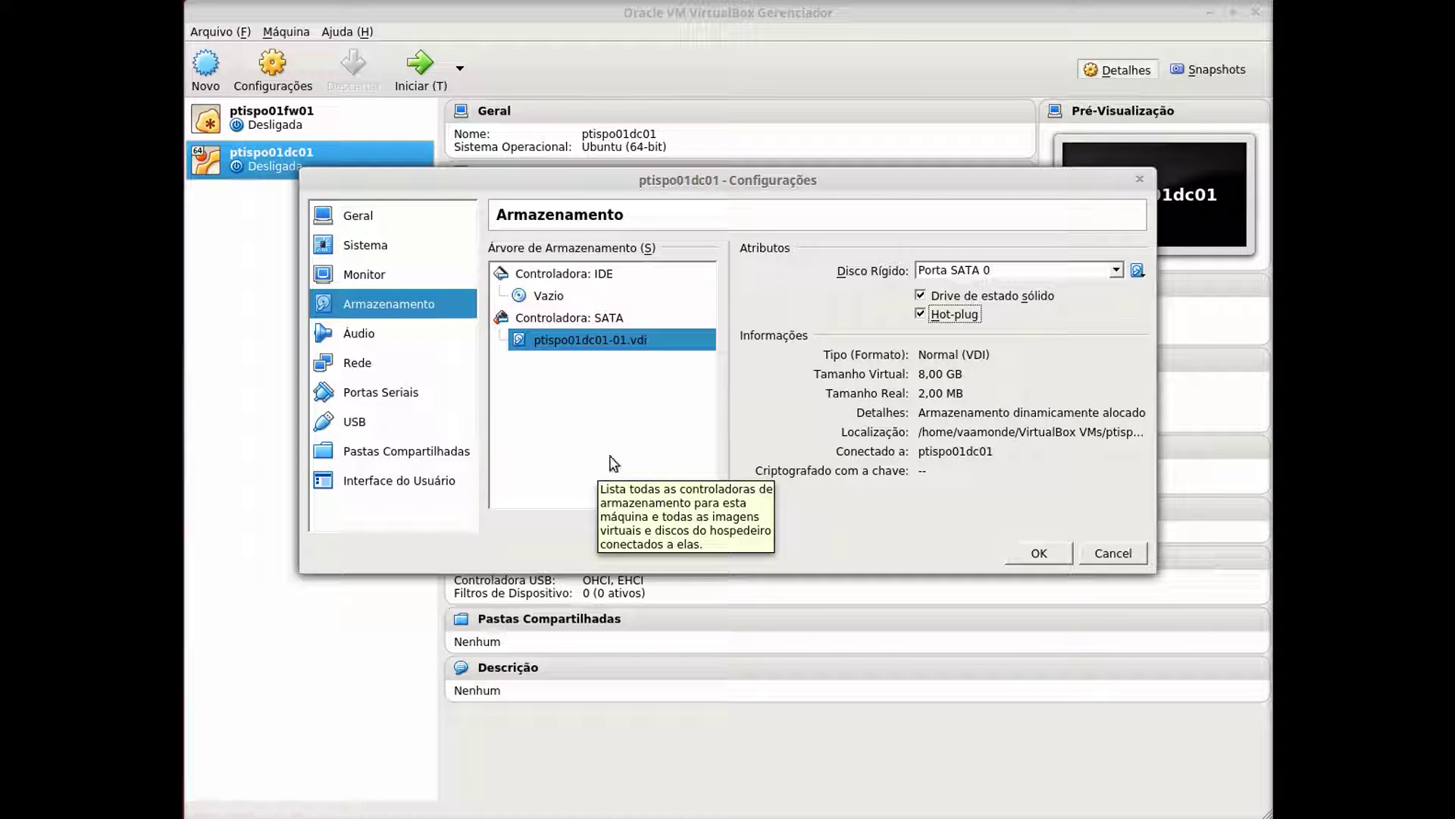
# Create a dynamically allocated 8 GB VDI disk named ptispo01dc01-02 on the SATA controller
pyautogui.click(608, 317)
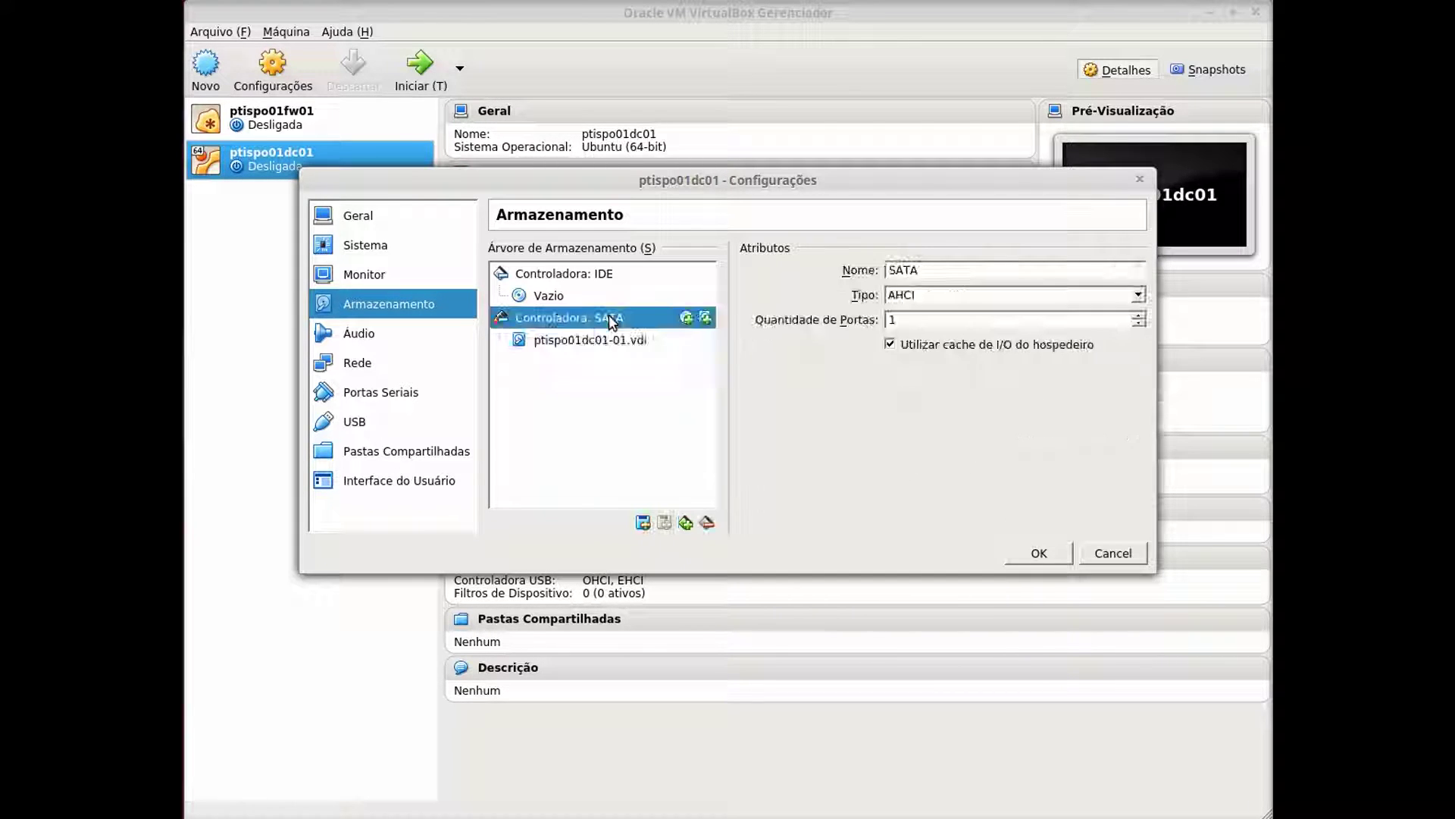
pyautogui.click(706, 319)
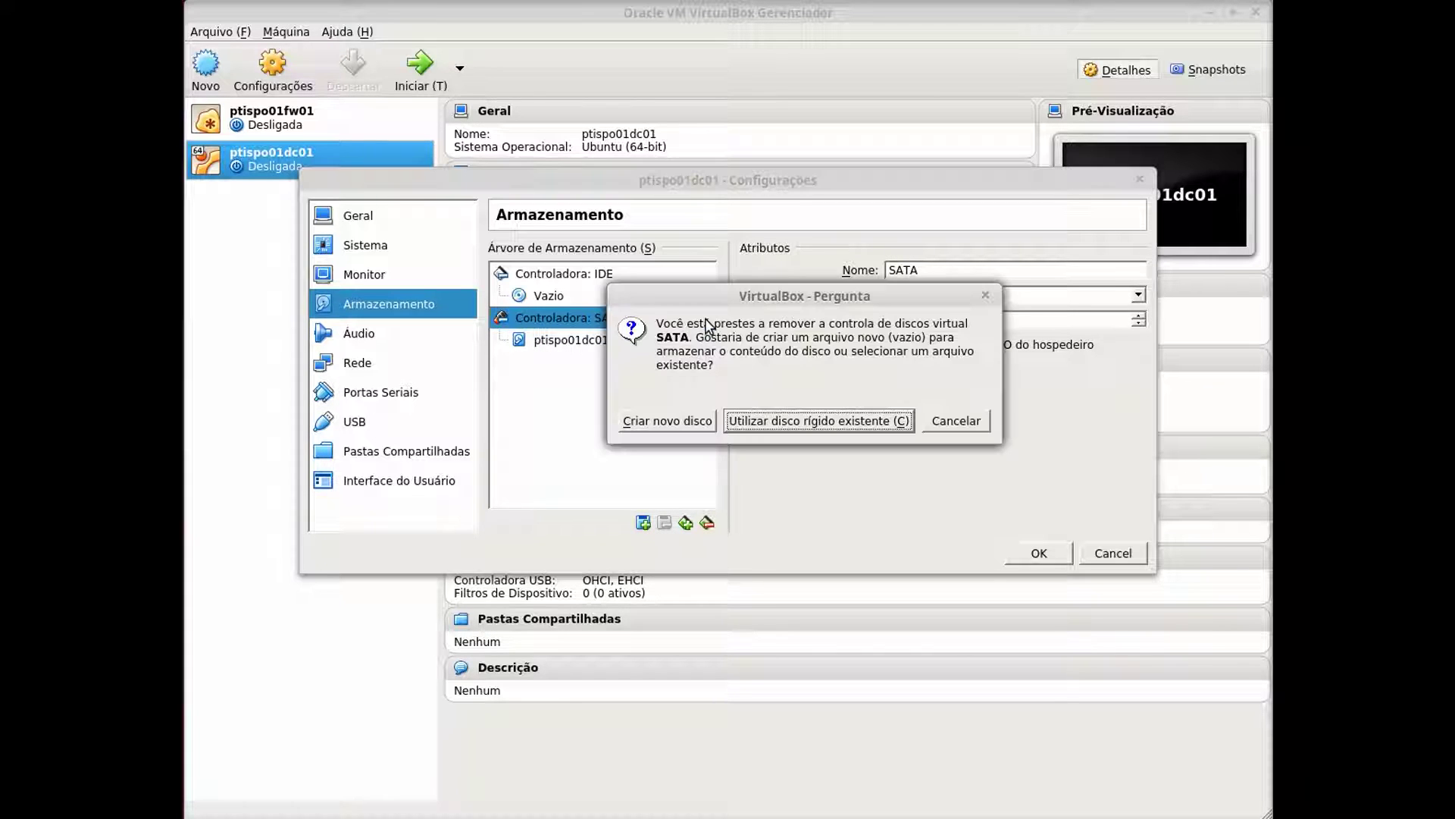
pyautogui.click(667, 424)
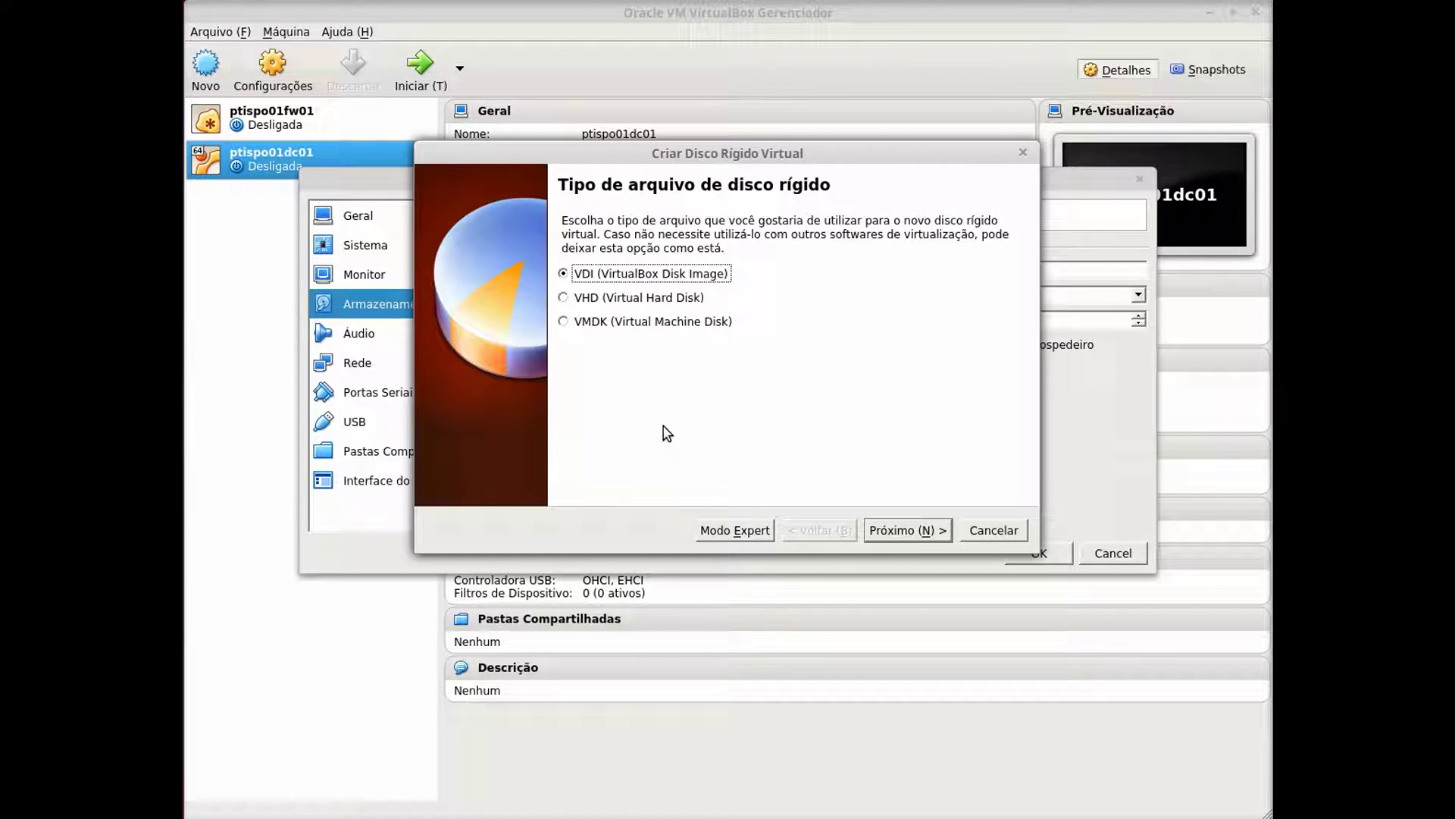
pyautogui.click(914, 533)
pyautogui.click(907, 531)
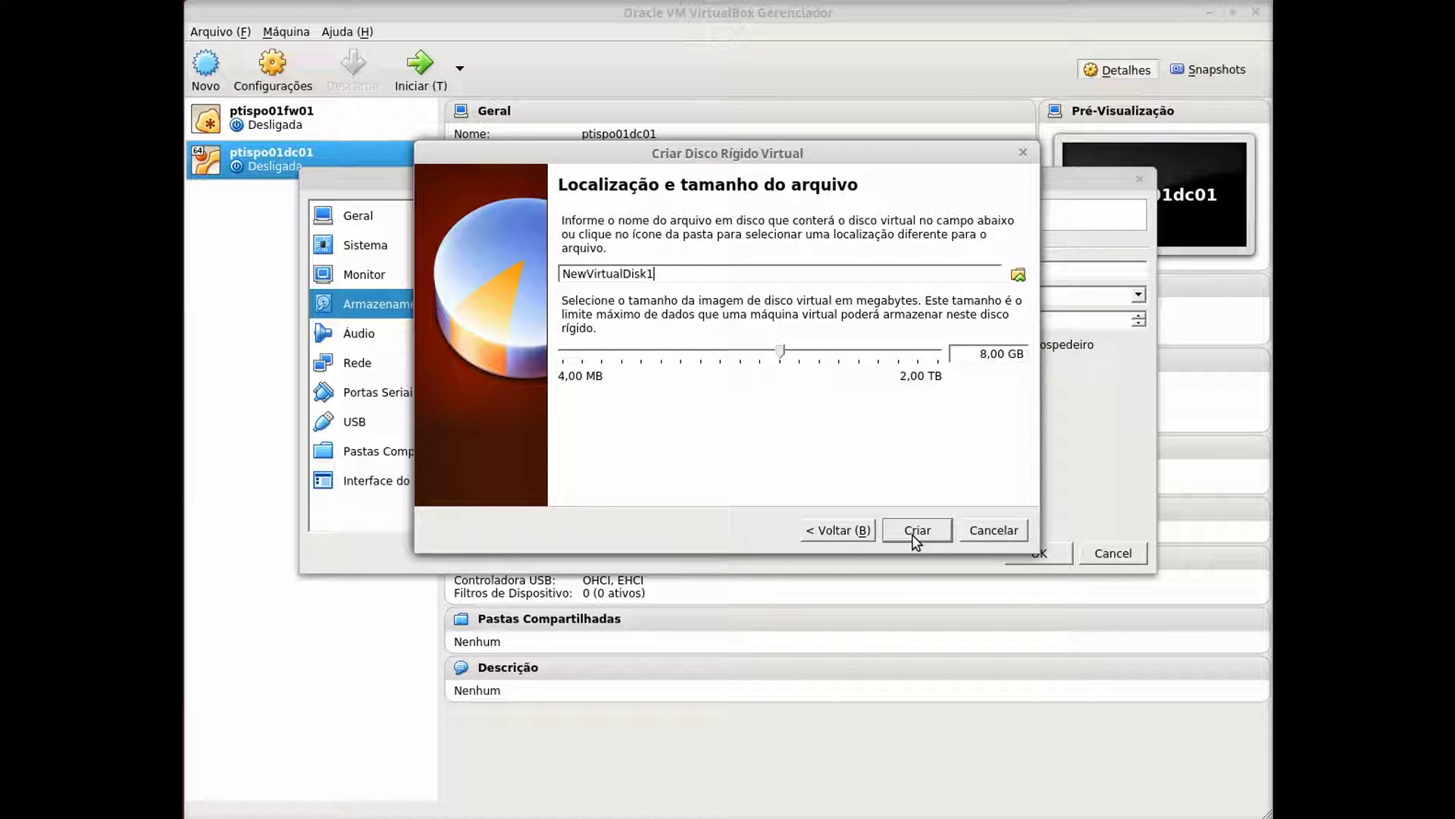
pyautogui.moveTo(727, 274); pyautogui.dragTo(501, 252)
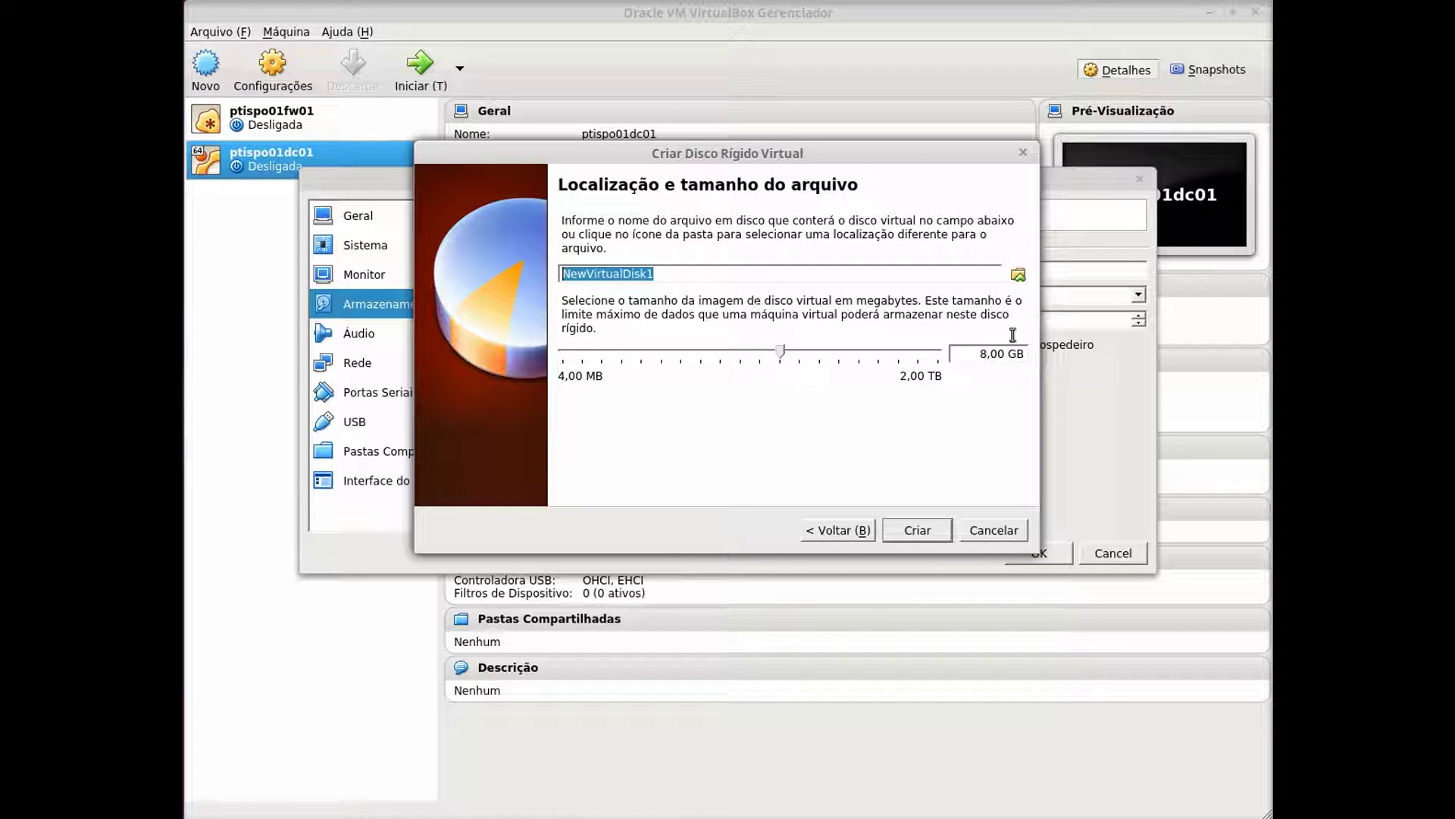
pyautogui.write('ptispo01dc01-01')
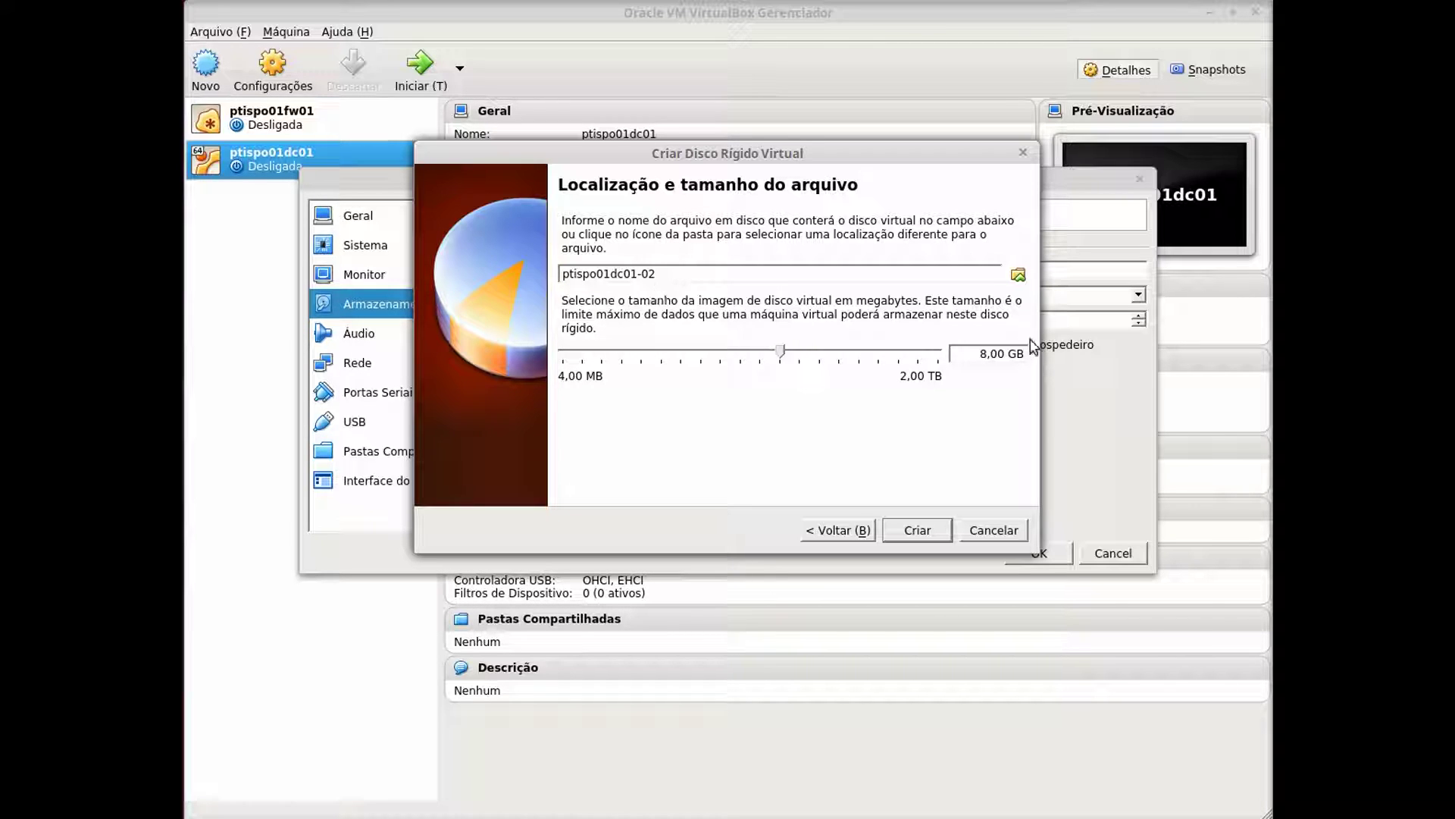
pyautogui.click(923, 531)
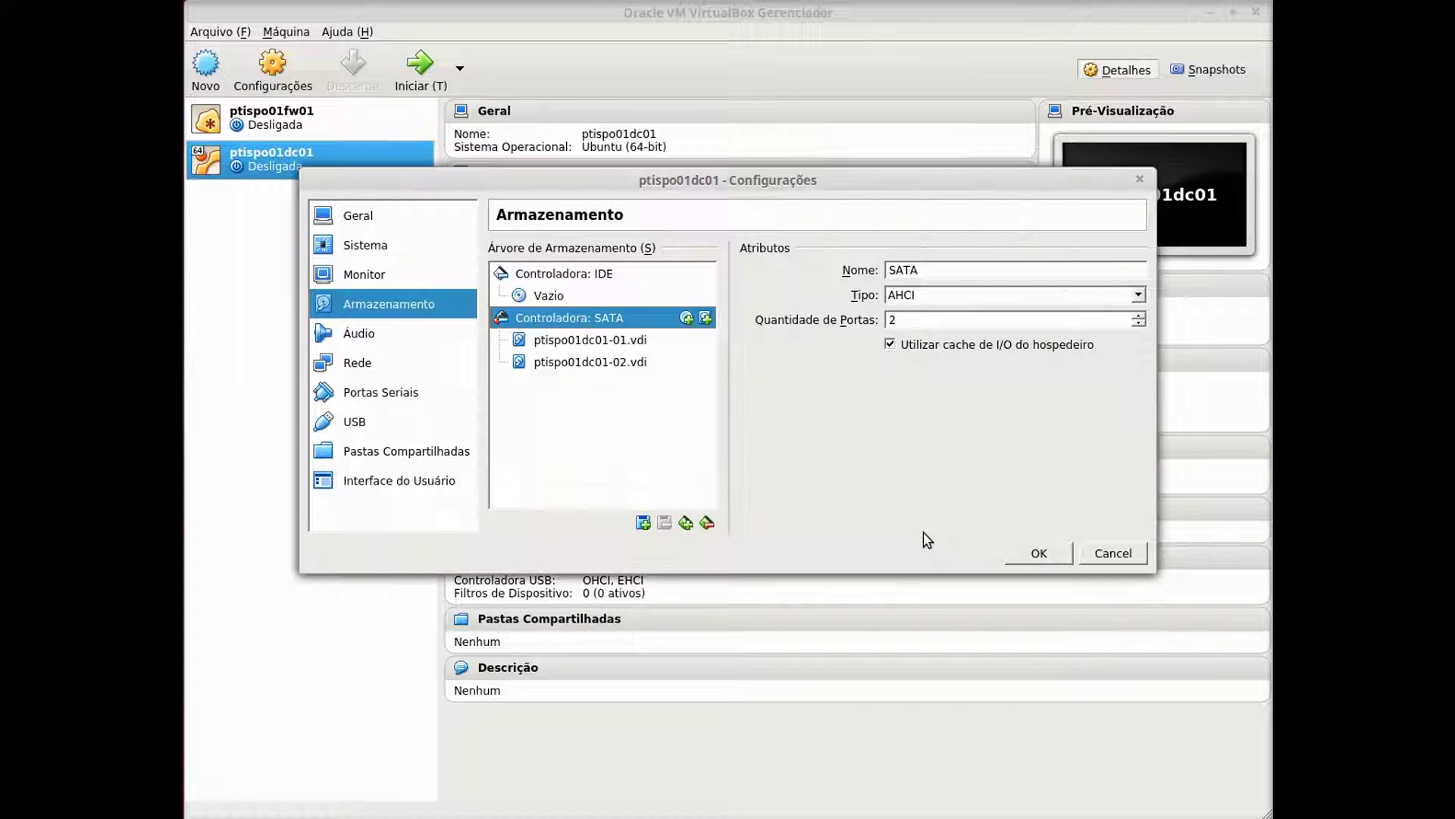
# Mark ptispo01dc01-02.vdi as a hot-pluggable solid-state drive and compare its attributes with those of ptispo01dc01-01.vdi
pyautogui.click(632, 343)
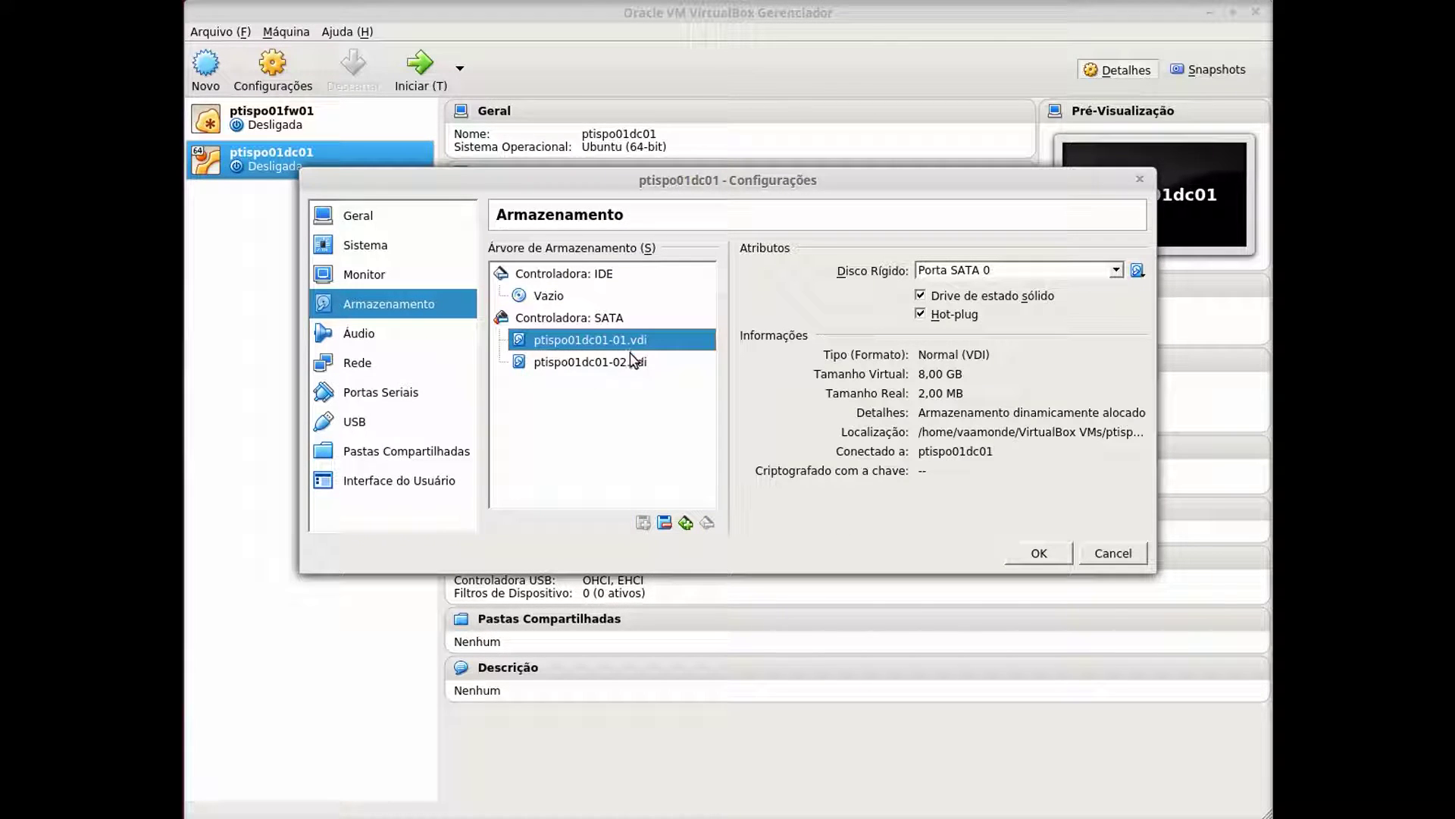
pyautogui.click(627, 360)
pyautogui.click(960, 297)
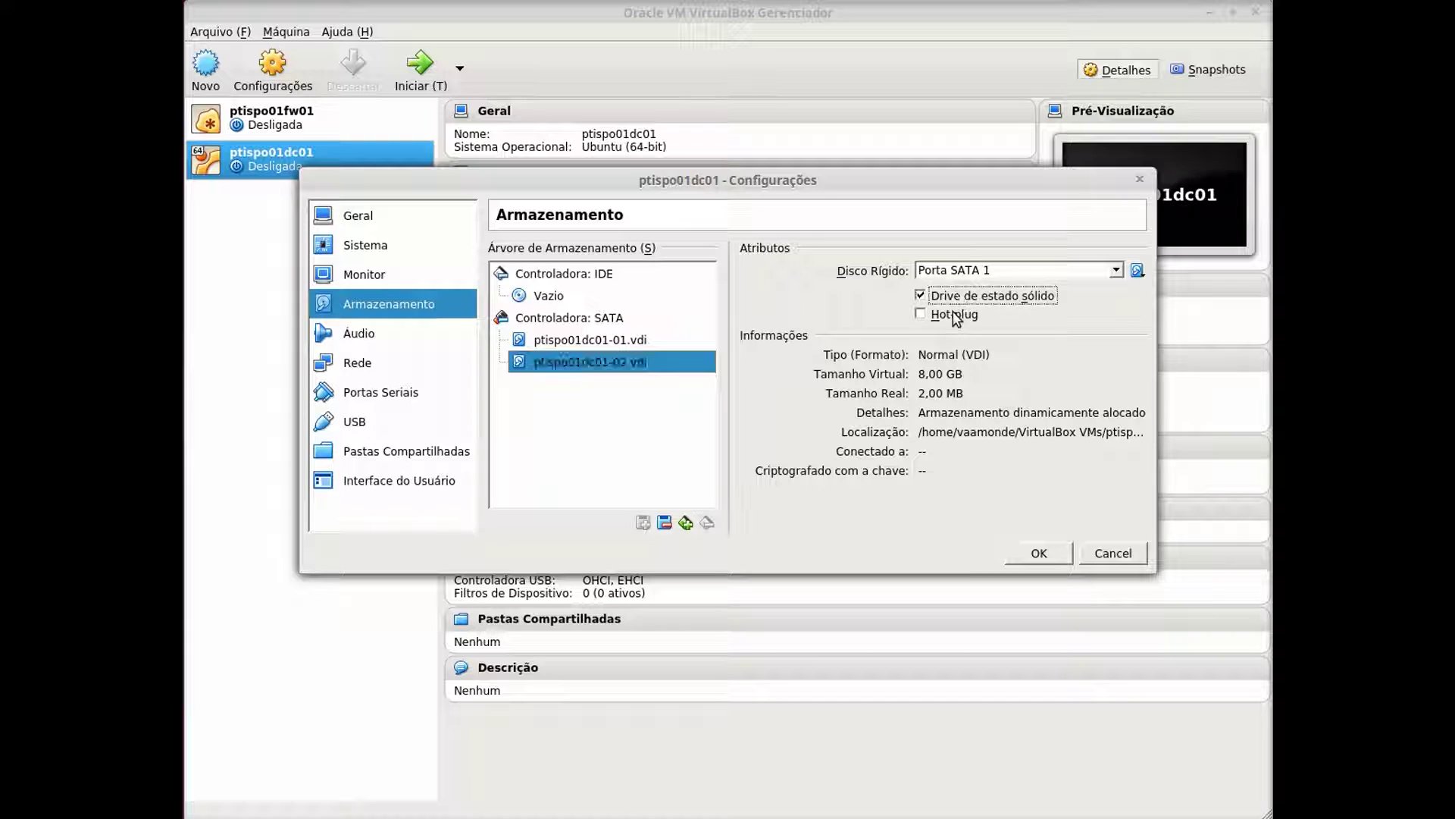
pyautogui.click(955, 315)
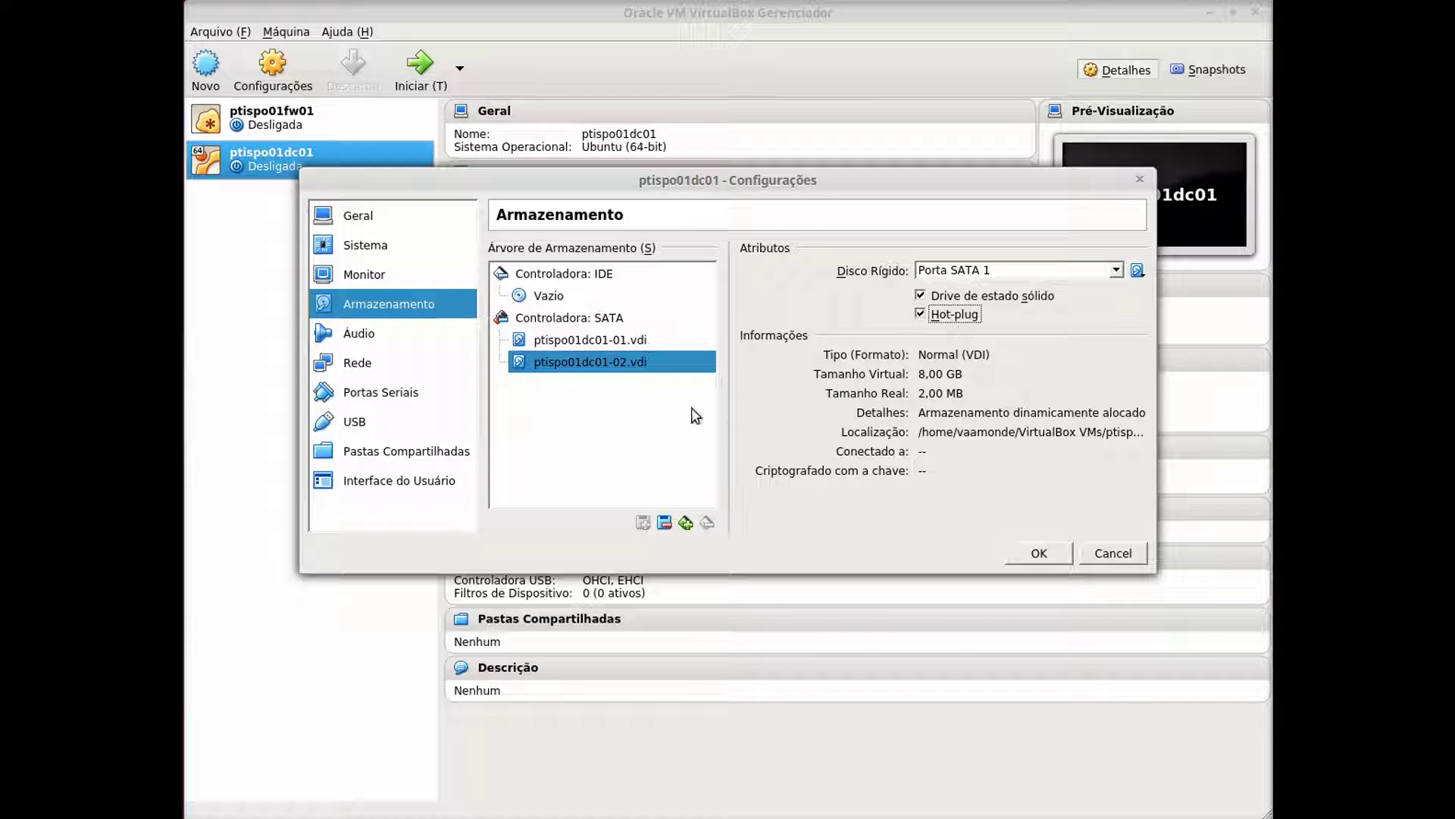
pyautogui.click(619, 340)
pyautogui.click(618, 358)
pyautogui.click(615, 347)
pyautogui.click(614, 355)
pyautogui.click(611, 347)
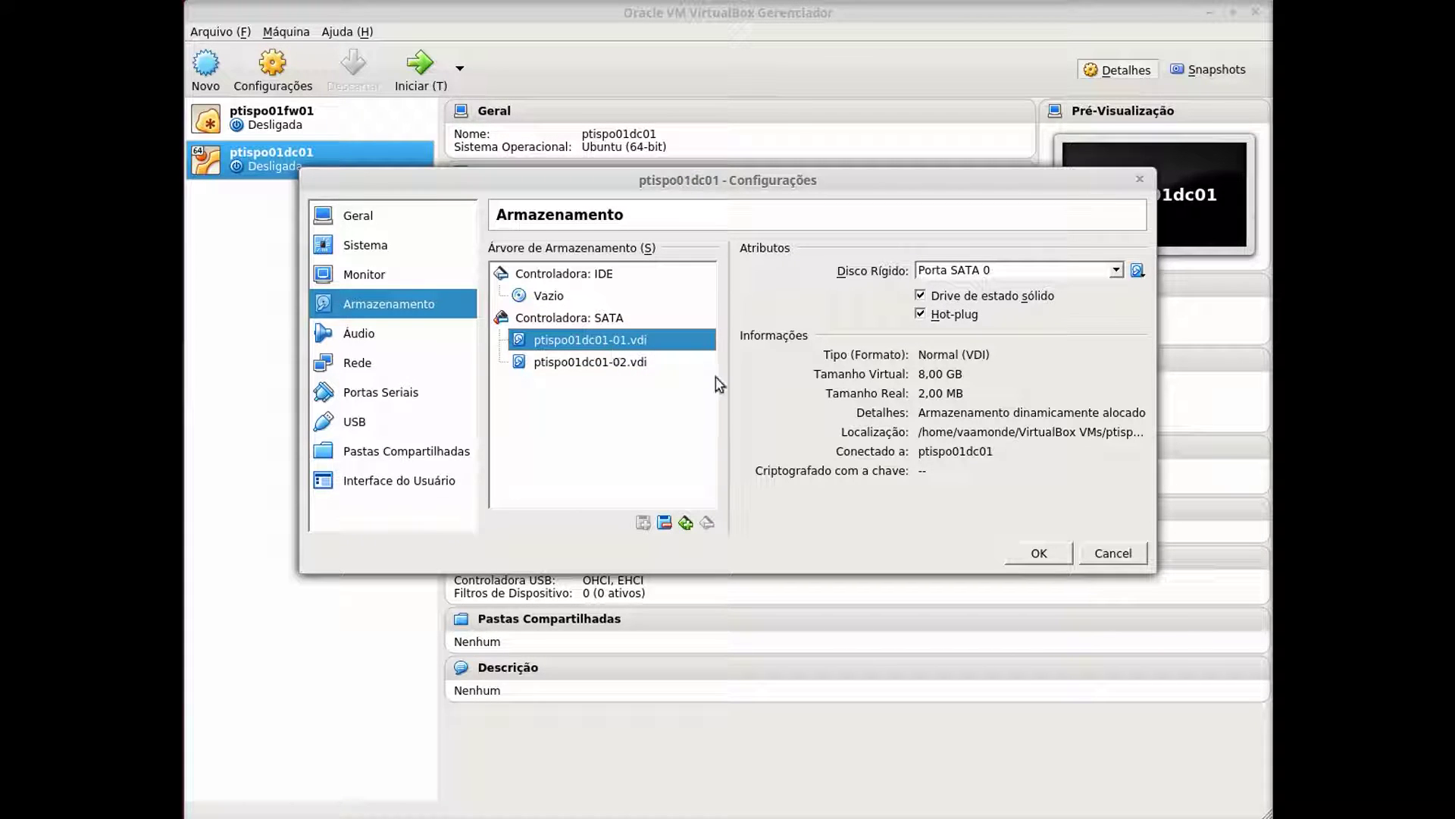
# Create a dynamically allocated 10 GB VDI disk named arquivos-01 on the SATA controller
pyautogui.click(641, 318)
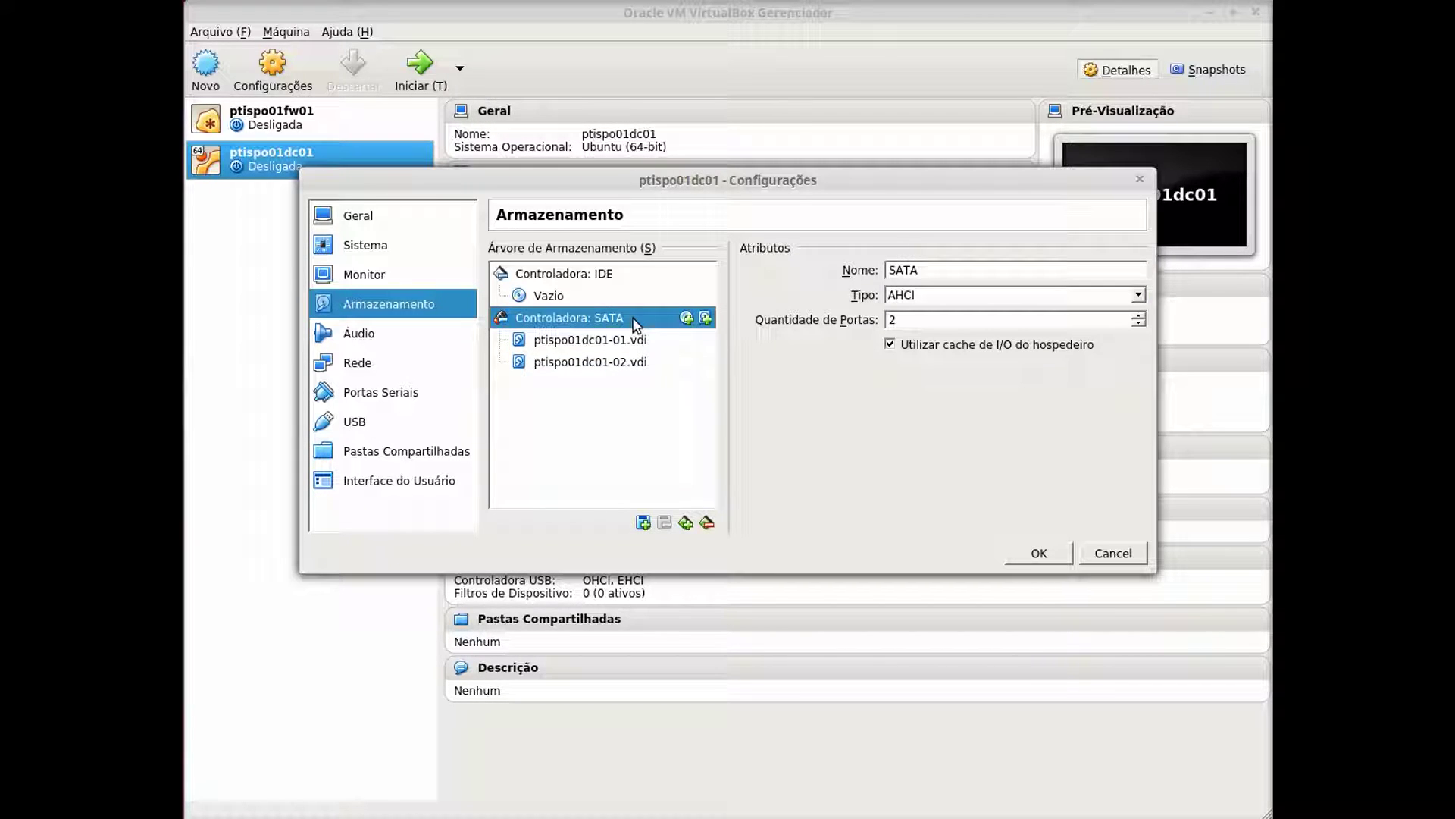
pyautogui.click(705, 318)
pyautogui.click(686, 419)
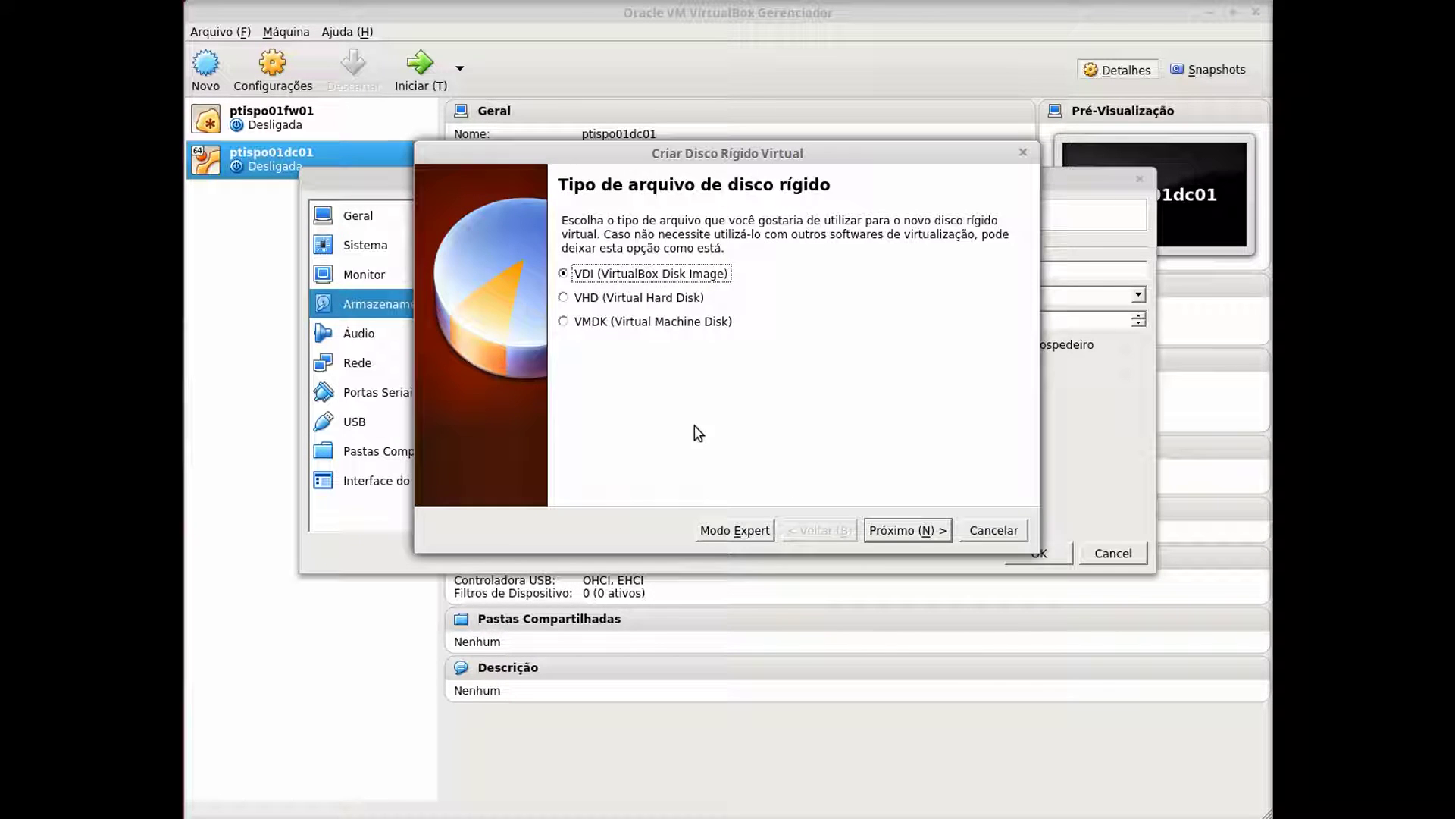
pyautogui.click(909, 530)
pyautogui.click(909, 530)
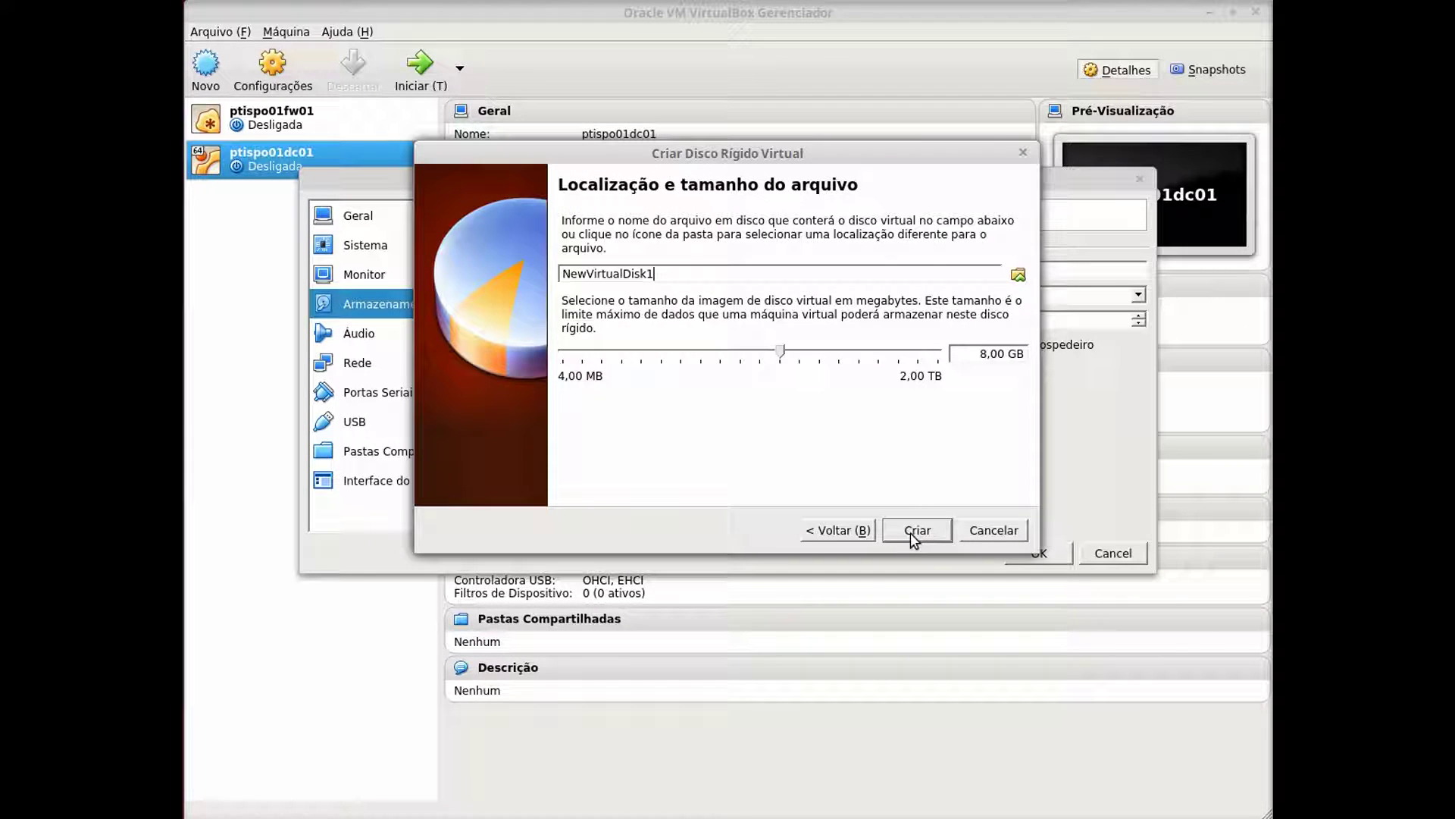
pyautogui.doubleClick(632, 271)
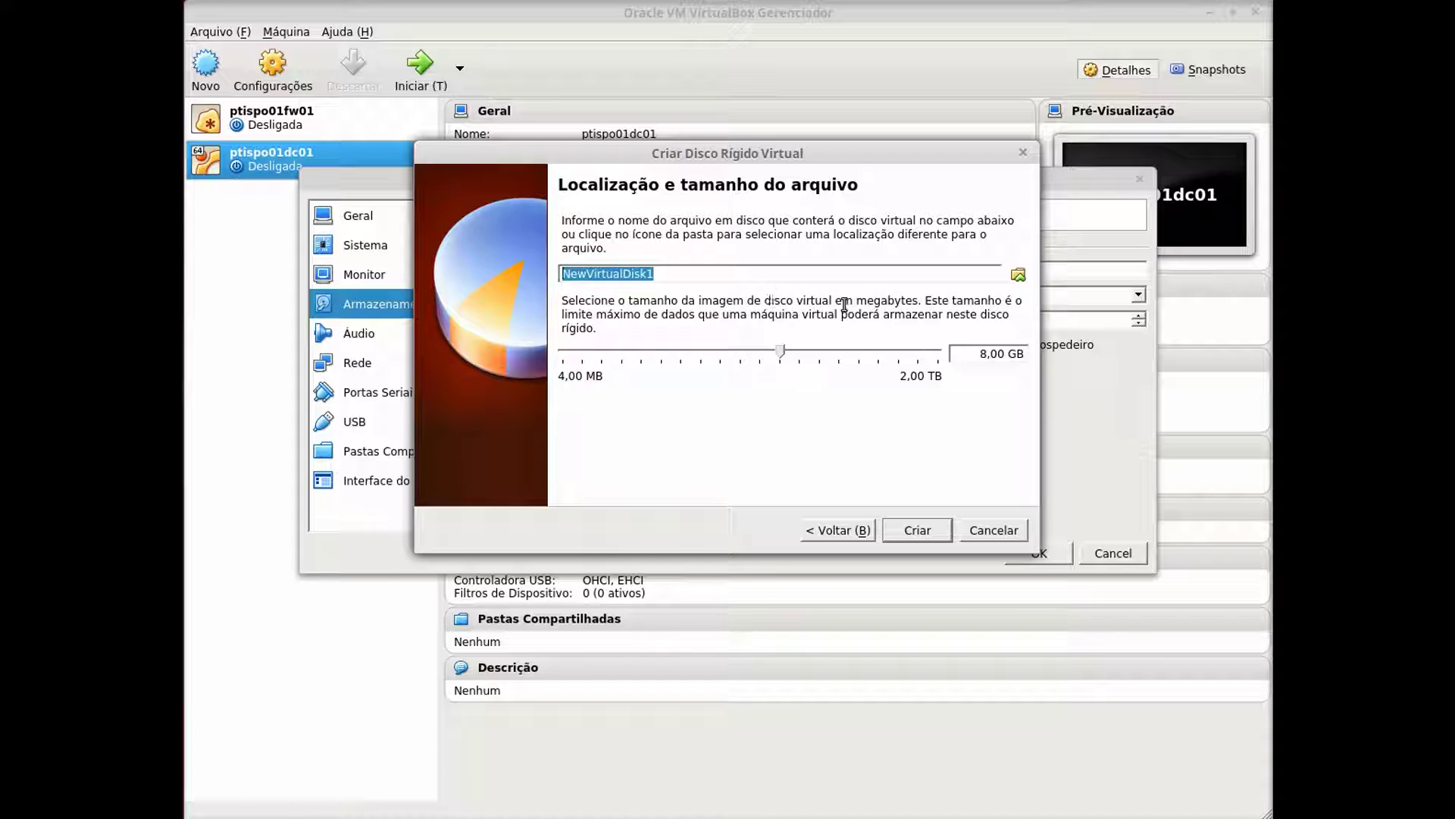
pyautogui.write('arquivos')
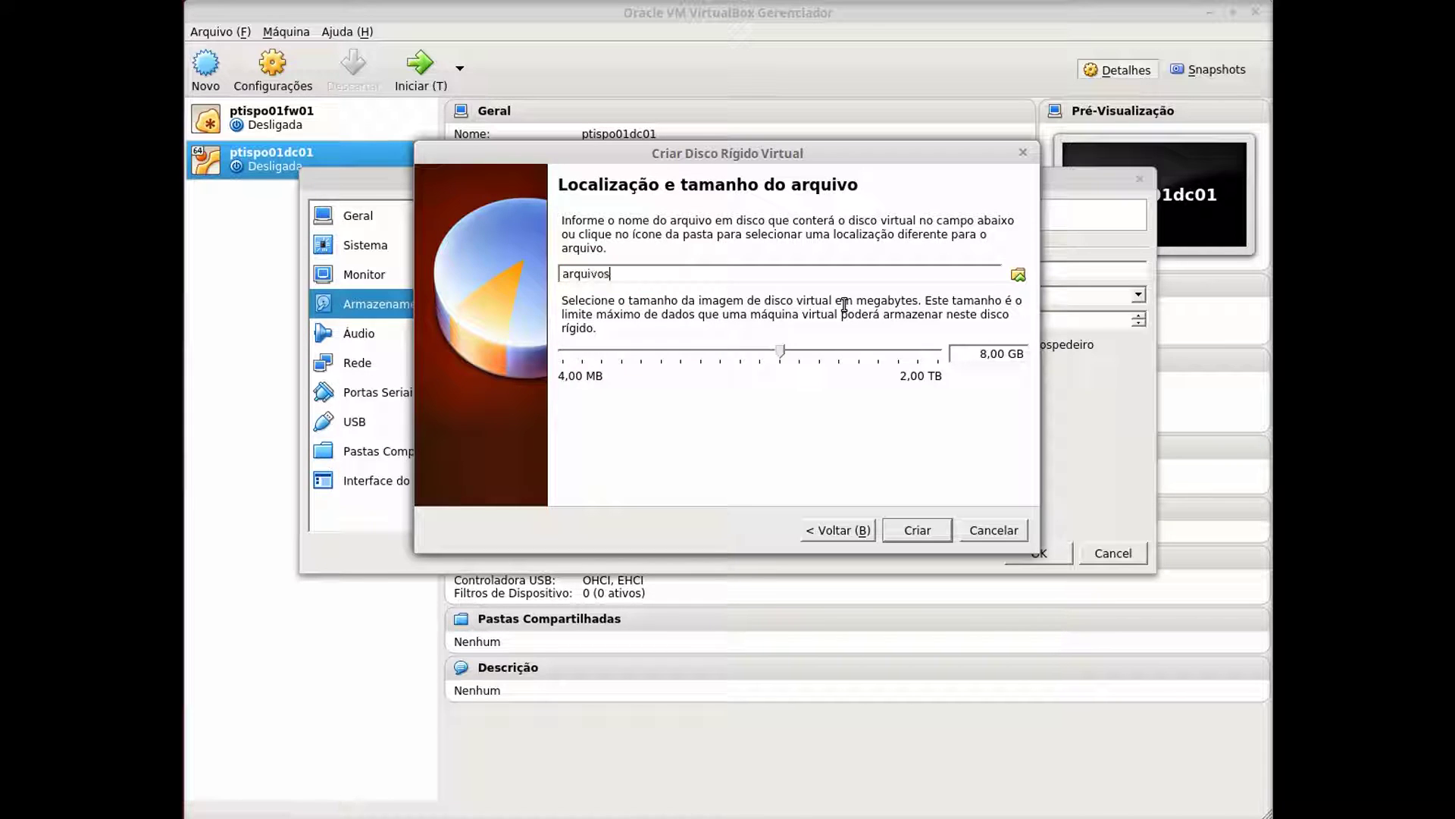
pyautogui.write('-01')
pyautogui.moveTo(667, 274); pyautogui.dragTo(463, 280)
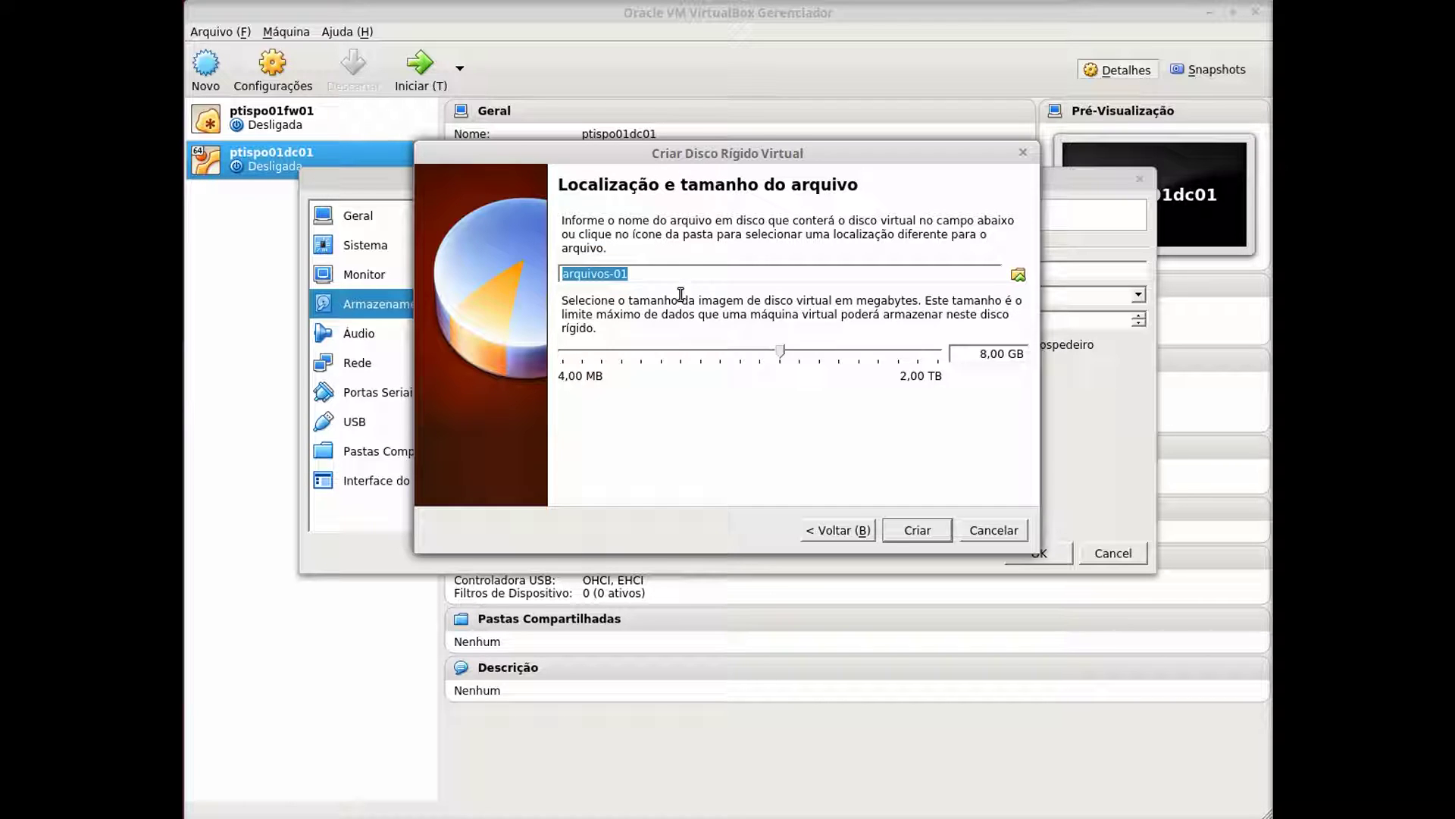
pyautogui.click(983, 354)
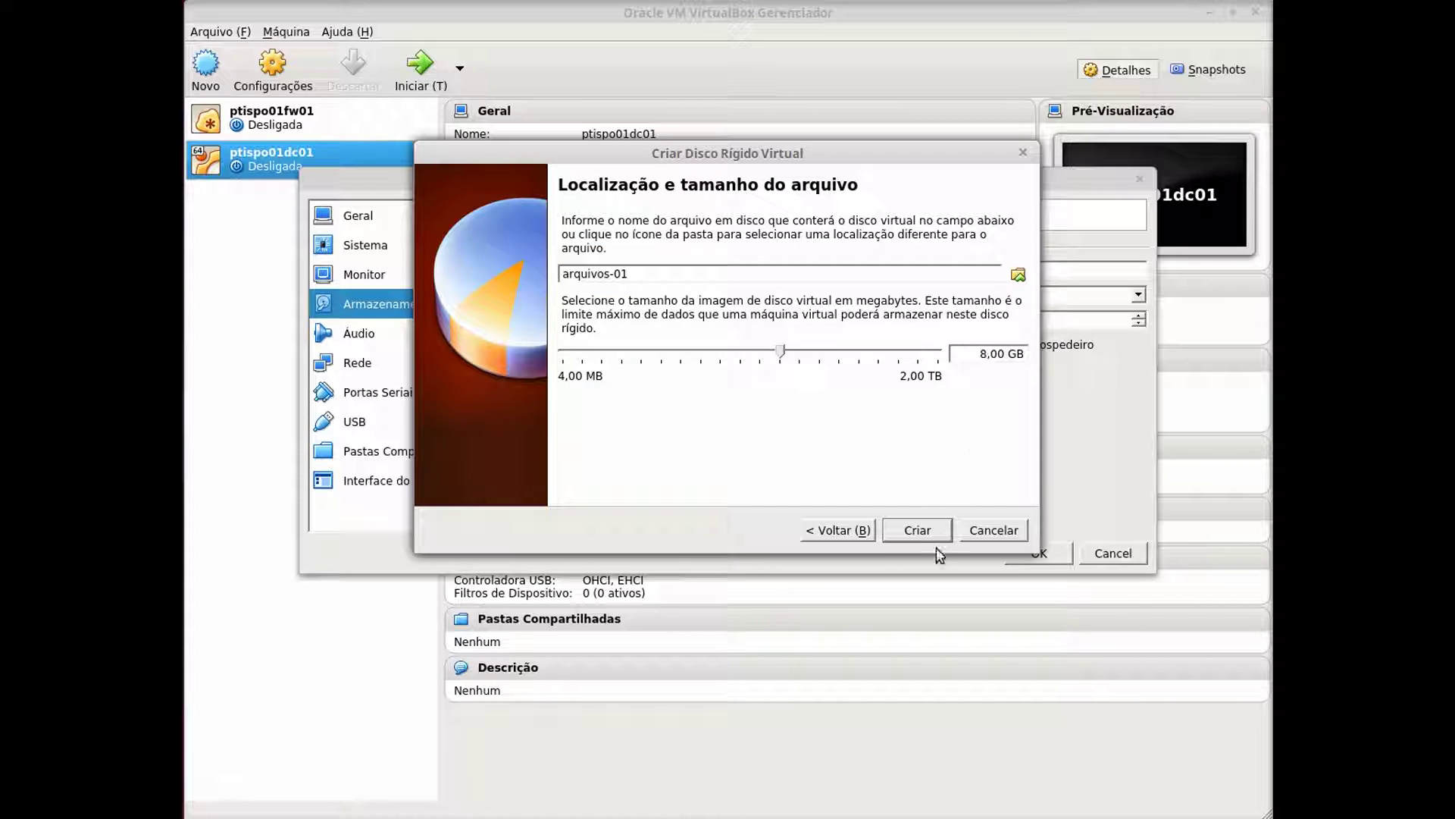
pyautogui.press('BackSpace')
pyautogui.write('10')
pyautogui.click(925, 533)
# Mark the disk arquivos-01.vdi as a solid-state drive and make it hot-pluggable
pyautogui.click(612, 385)
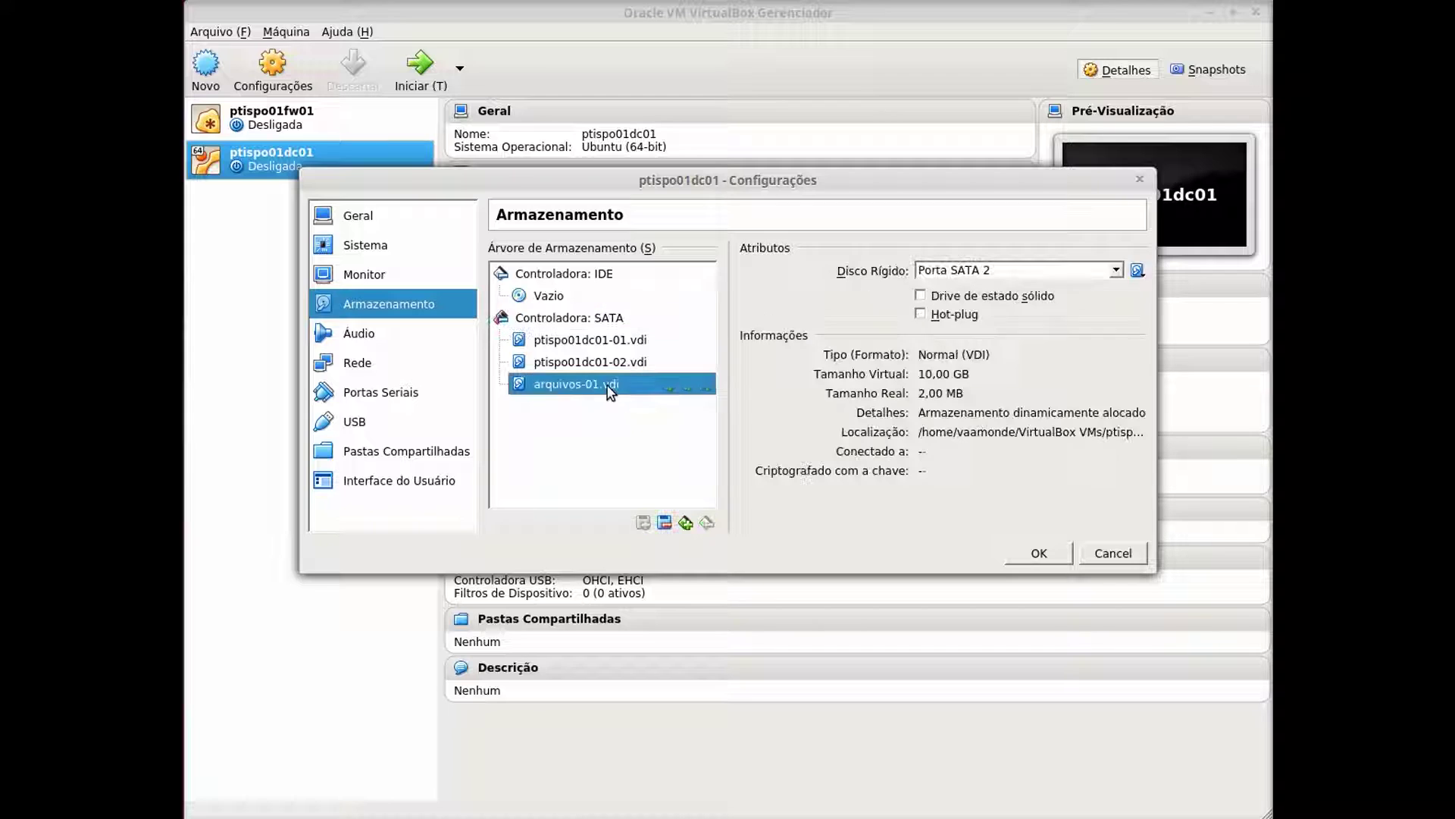
pyautogui.click(948, 295)
pyautogui.click(950, 314)
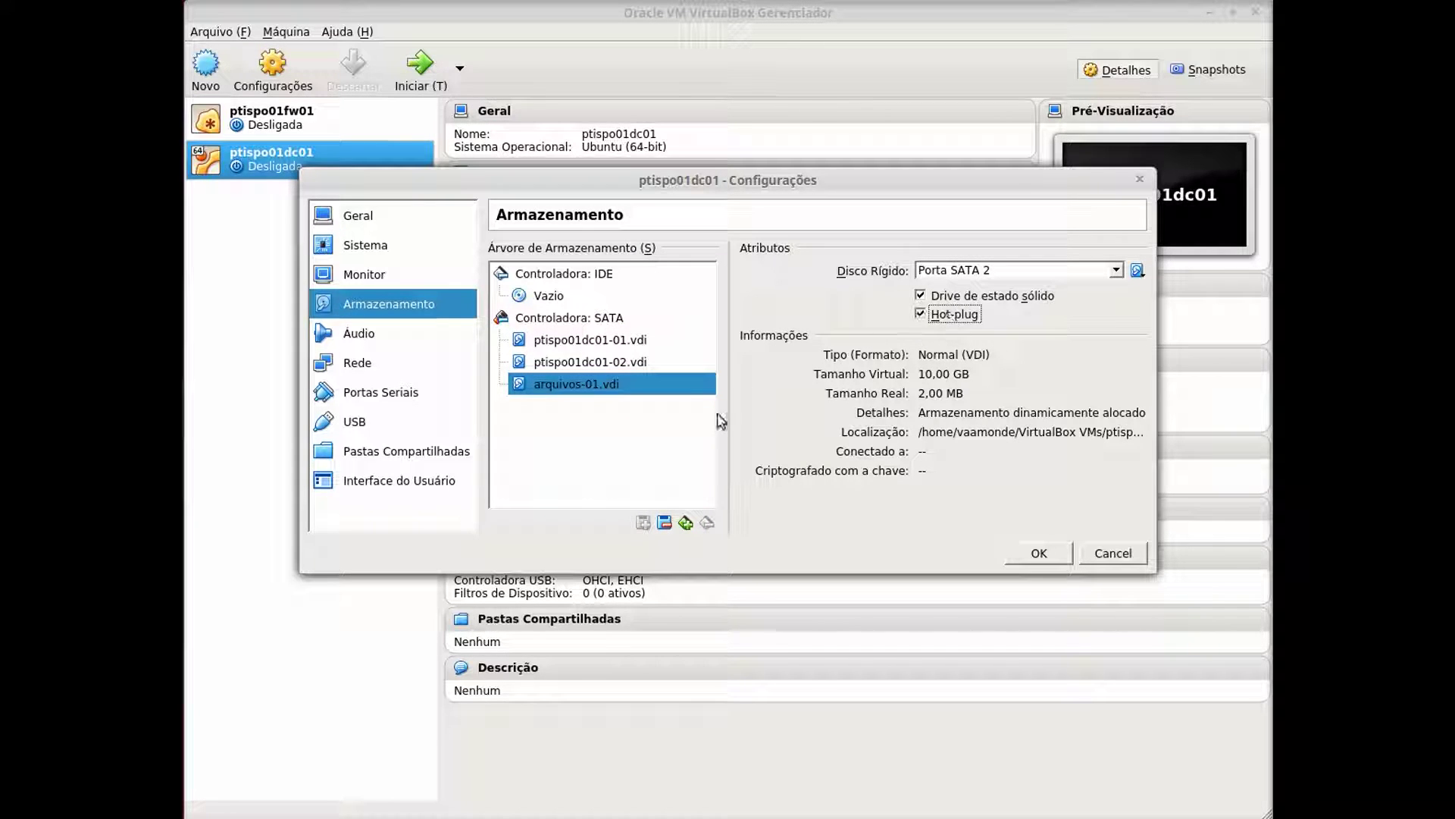
# Create a dynamically allocated 10 GB VDI disk named arquivos-02 on the SATA controller
pyautogui.click(623, 319)
pyautogui.click(705, 318)
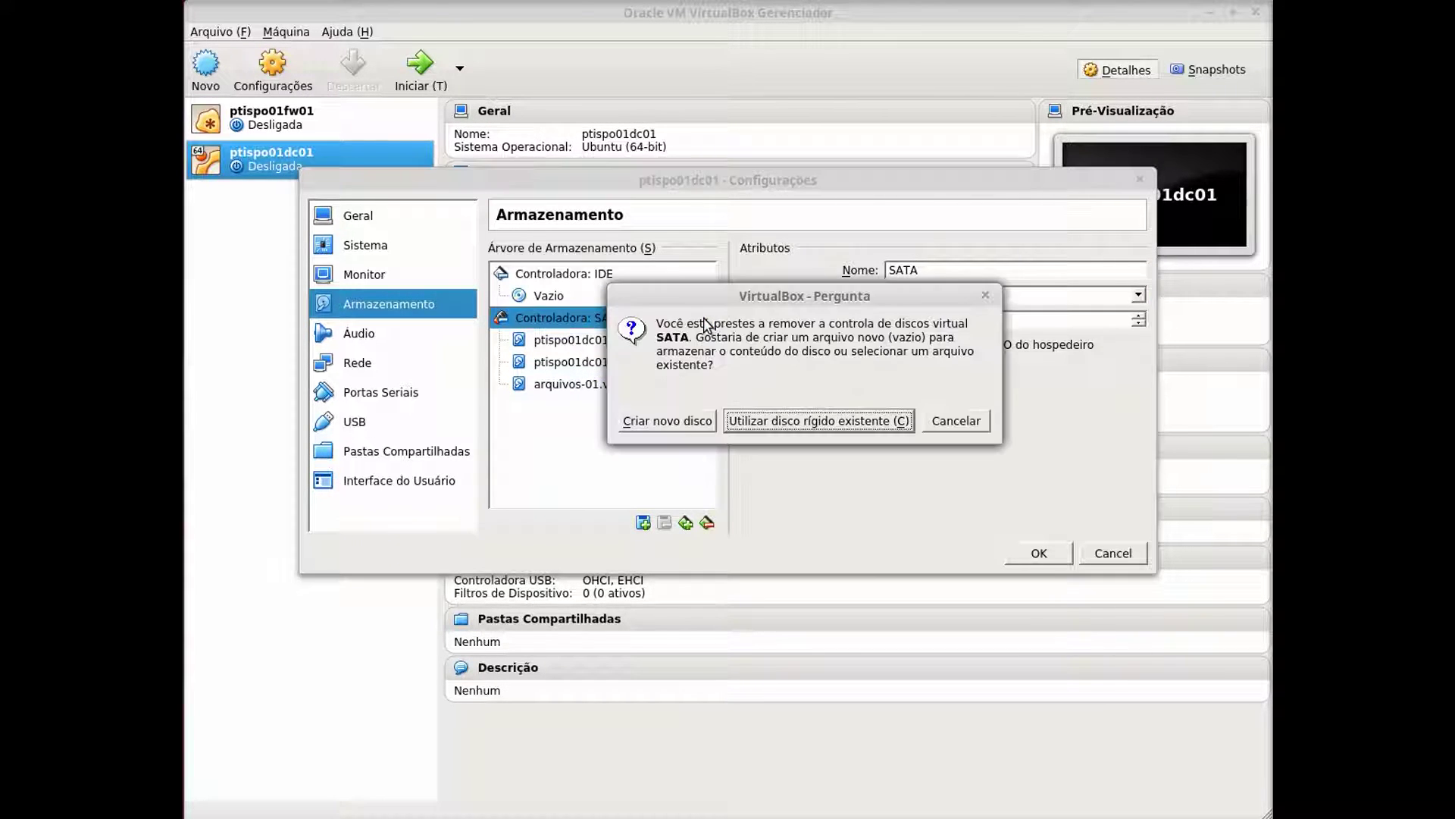
pyautogui.click(682, 421)
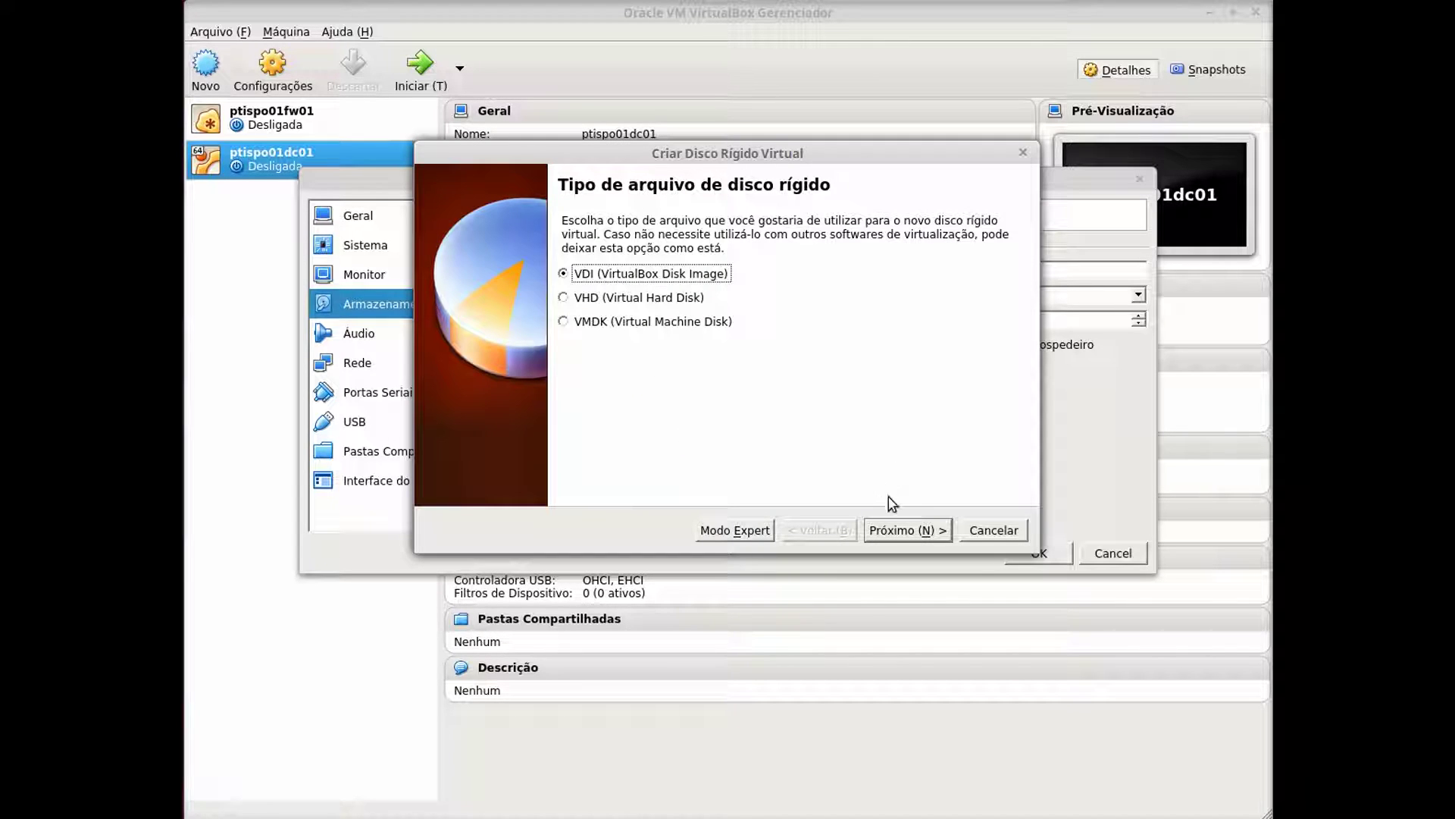
pyautogui.click(916, 530)
pyautogui.click(917, 530)
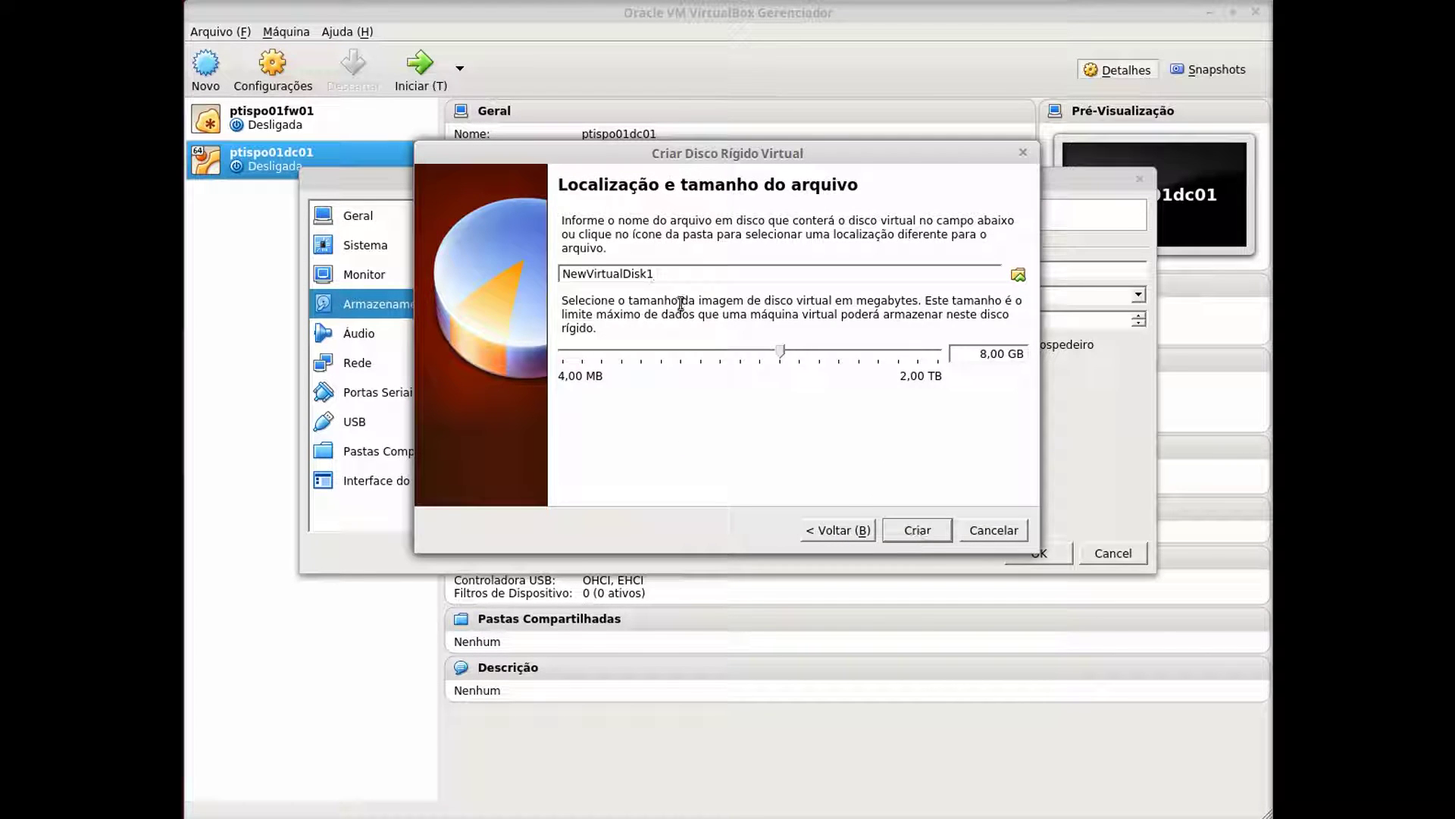
pyautogui.doubleClick(698, 276)
pyautogui.write('arquivos-01')
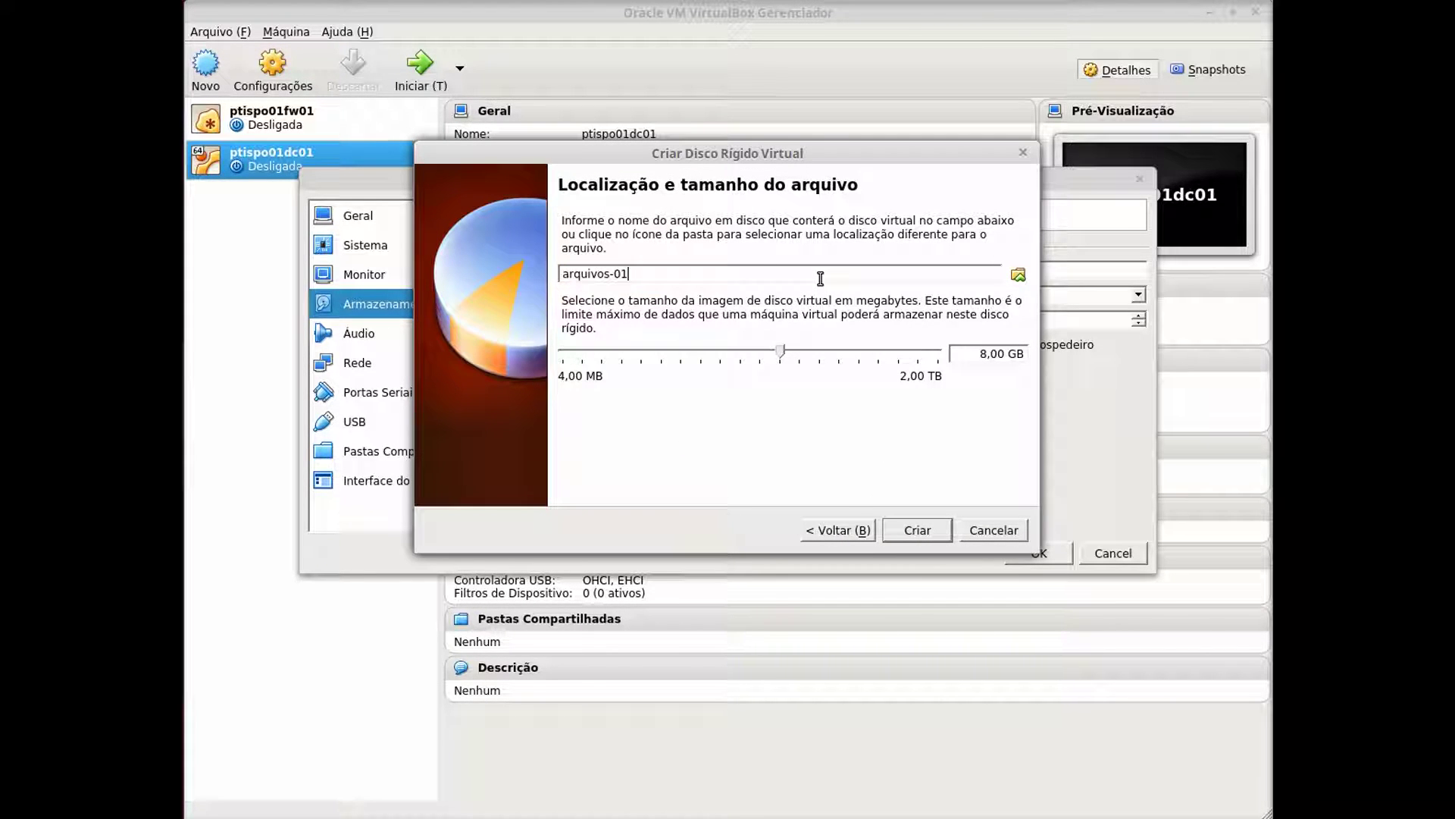
pyautogui.press('BackSpace')
pyautogui.write('2')
pyautogui.click(987, 353)
pyautogui.press('BackSpace')
pyautogui.press('BackSpace')
pyautogui.write('10,')
pyautogui.click(922, 530)
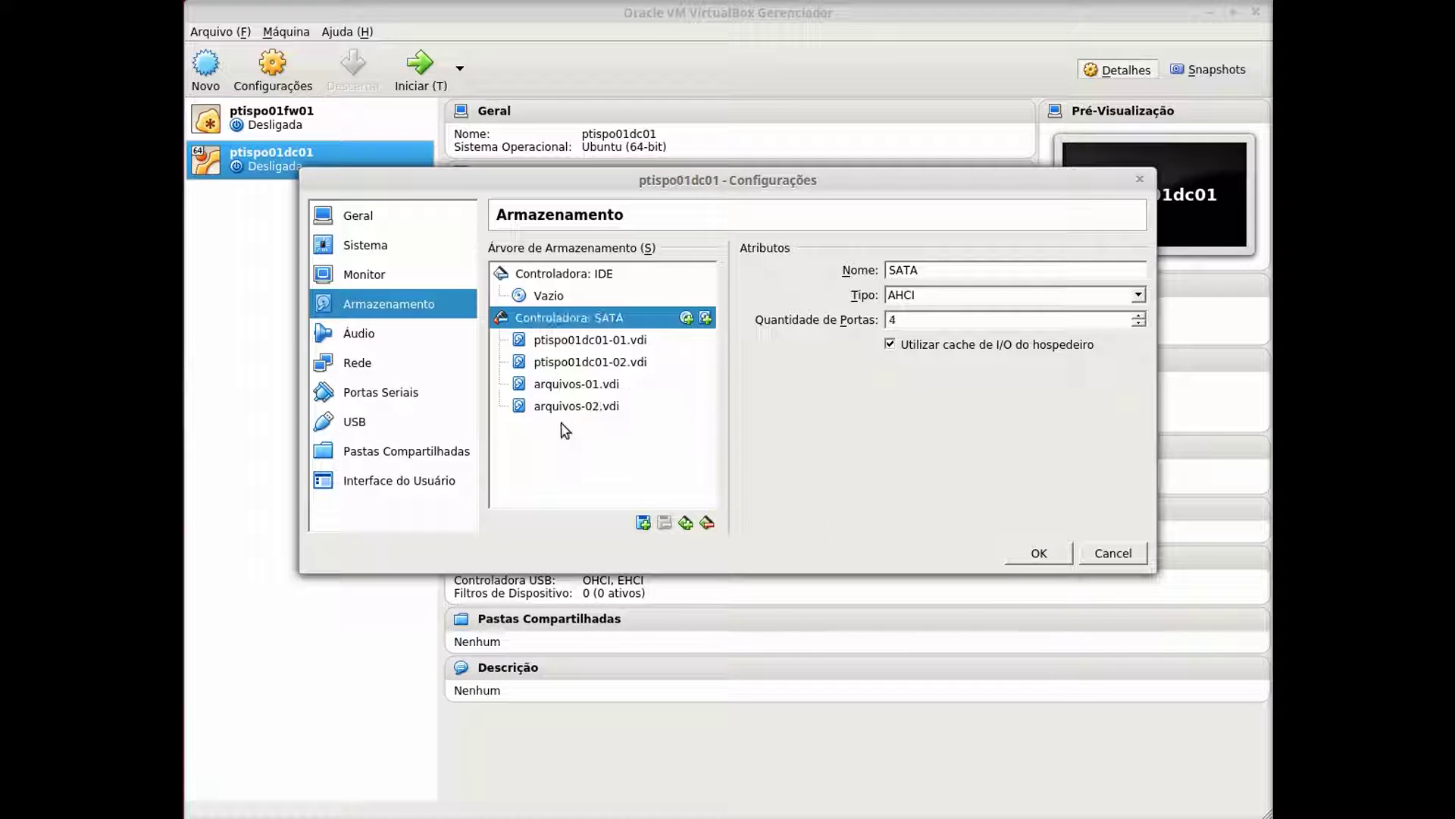
# Mark the disk arquivos-02.vdi as a solid-state drive and make it hot-pluggable
pyautogui.click(607, 384)
pyautogui.click(610, 406)
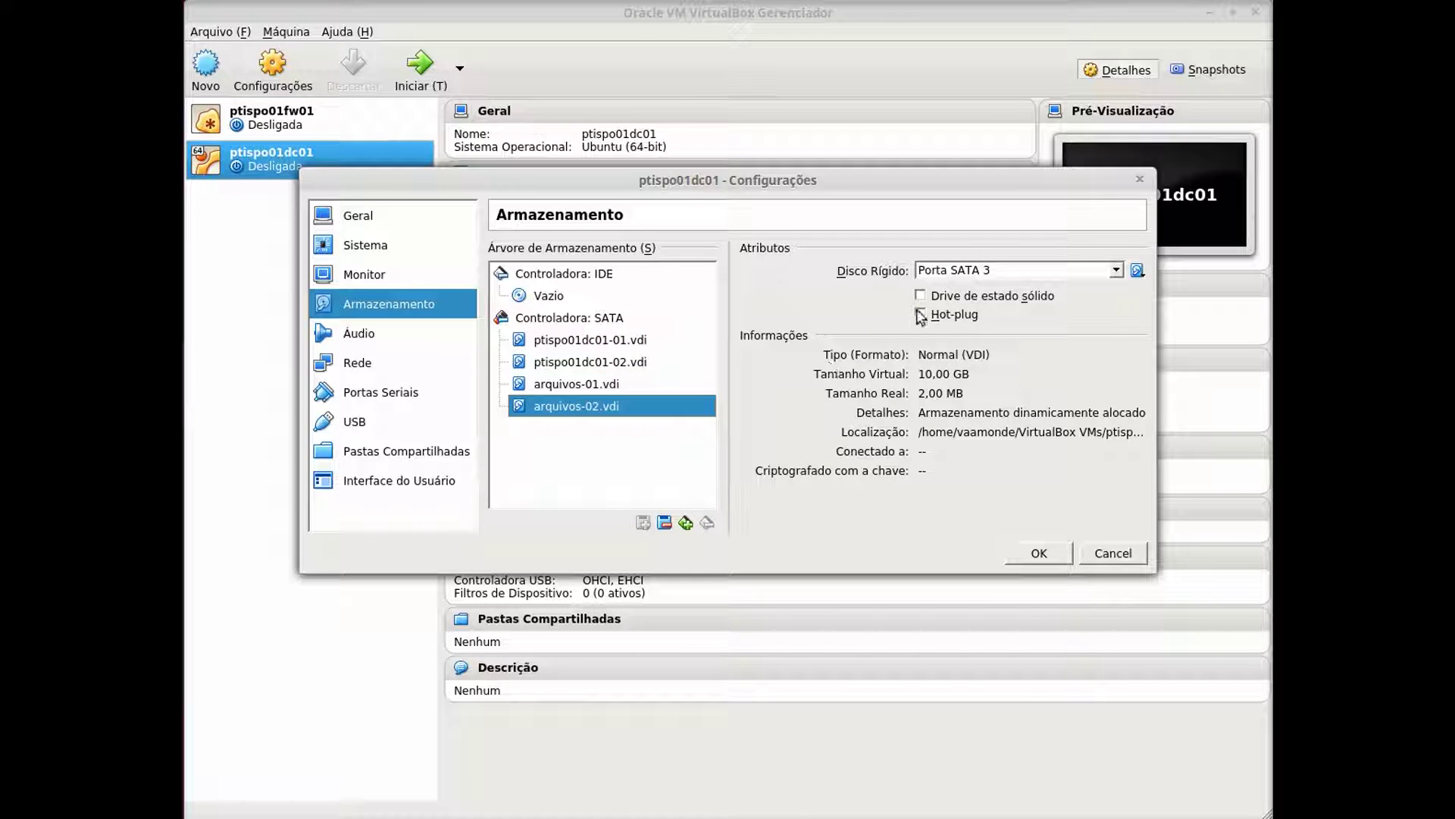
pyautogui.click(943, 302)
pyautogui.click(942, 315)
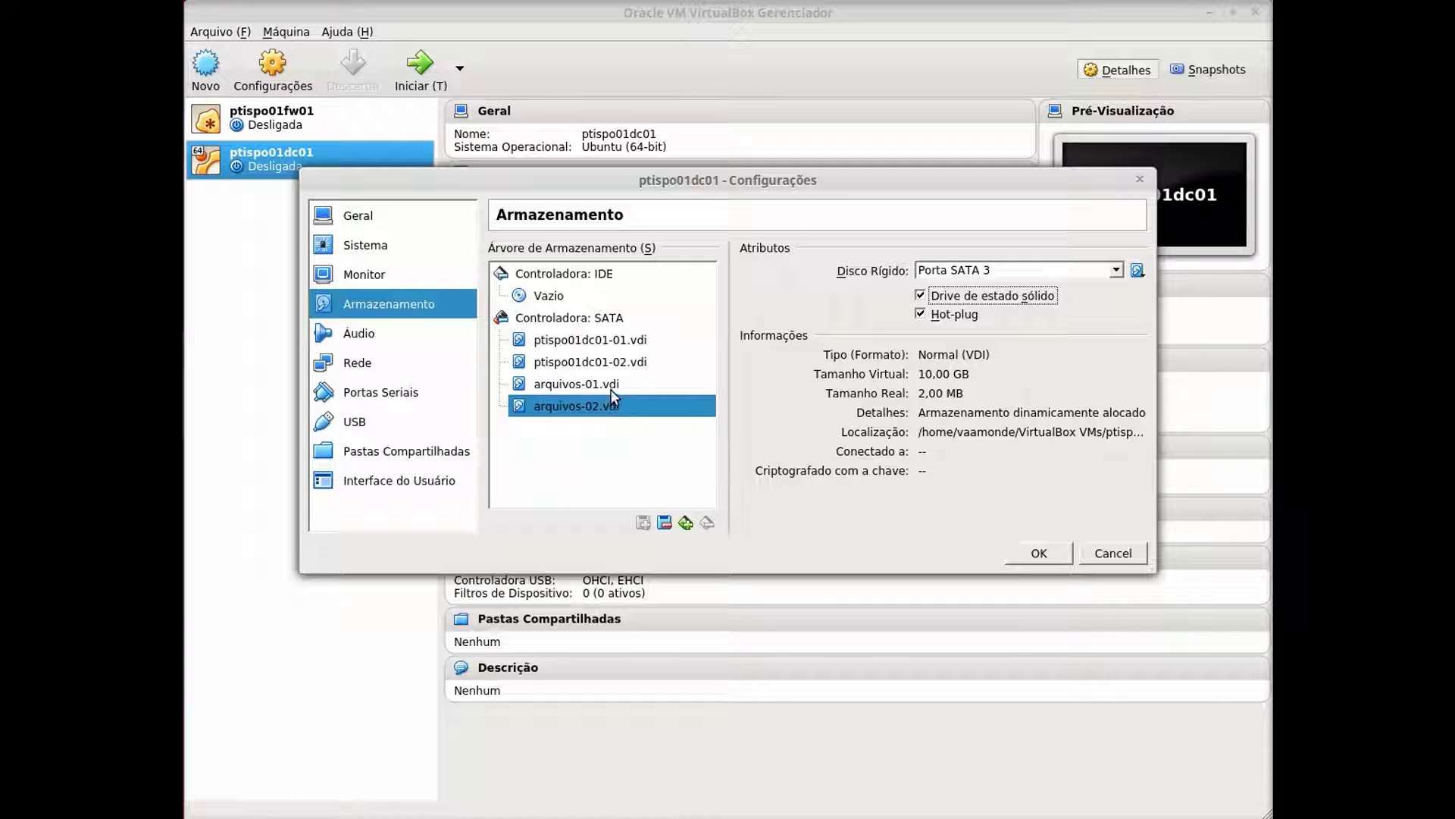
# Create a dynamically allocated 15 GB virtual disk named backup on the SATA controller and save the machine's settings
pyautogui.click(622, 316)
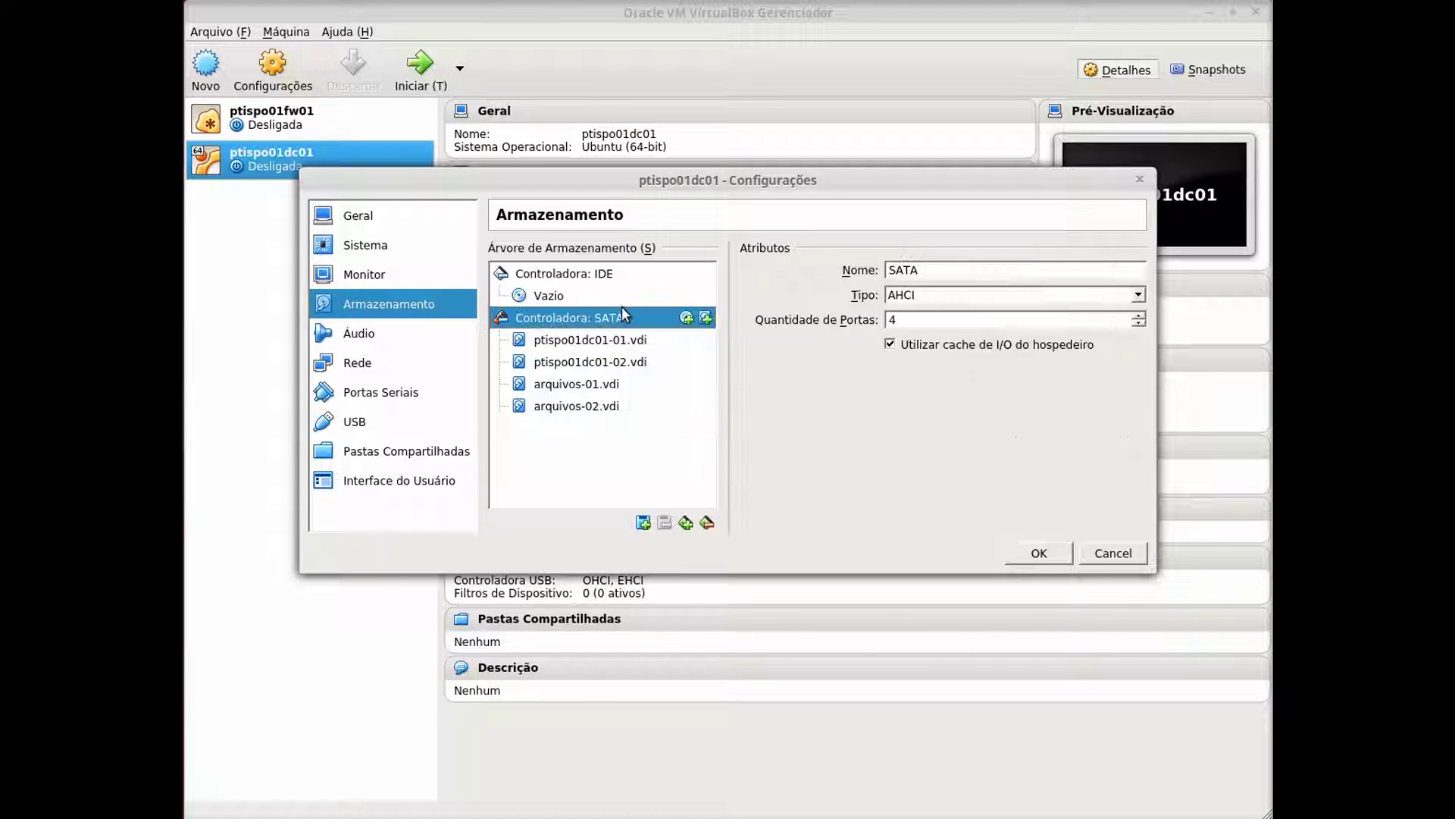
pyautogui.click(706, 318)
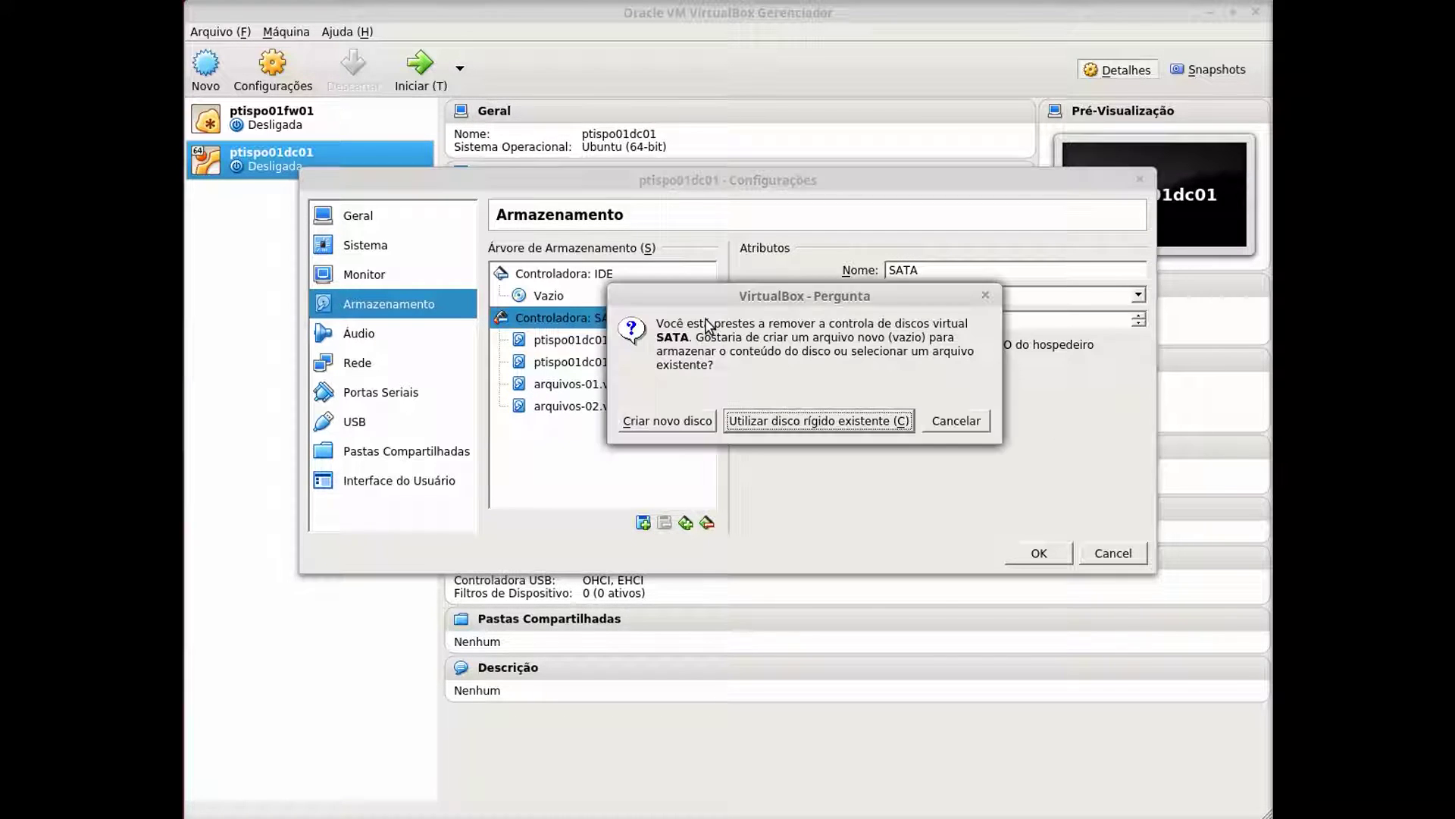
pyautogui.click(680, 422)
pyautogui.click(931, 534)
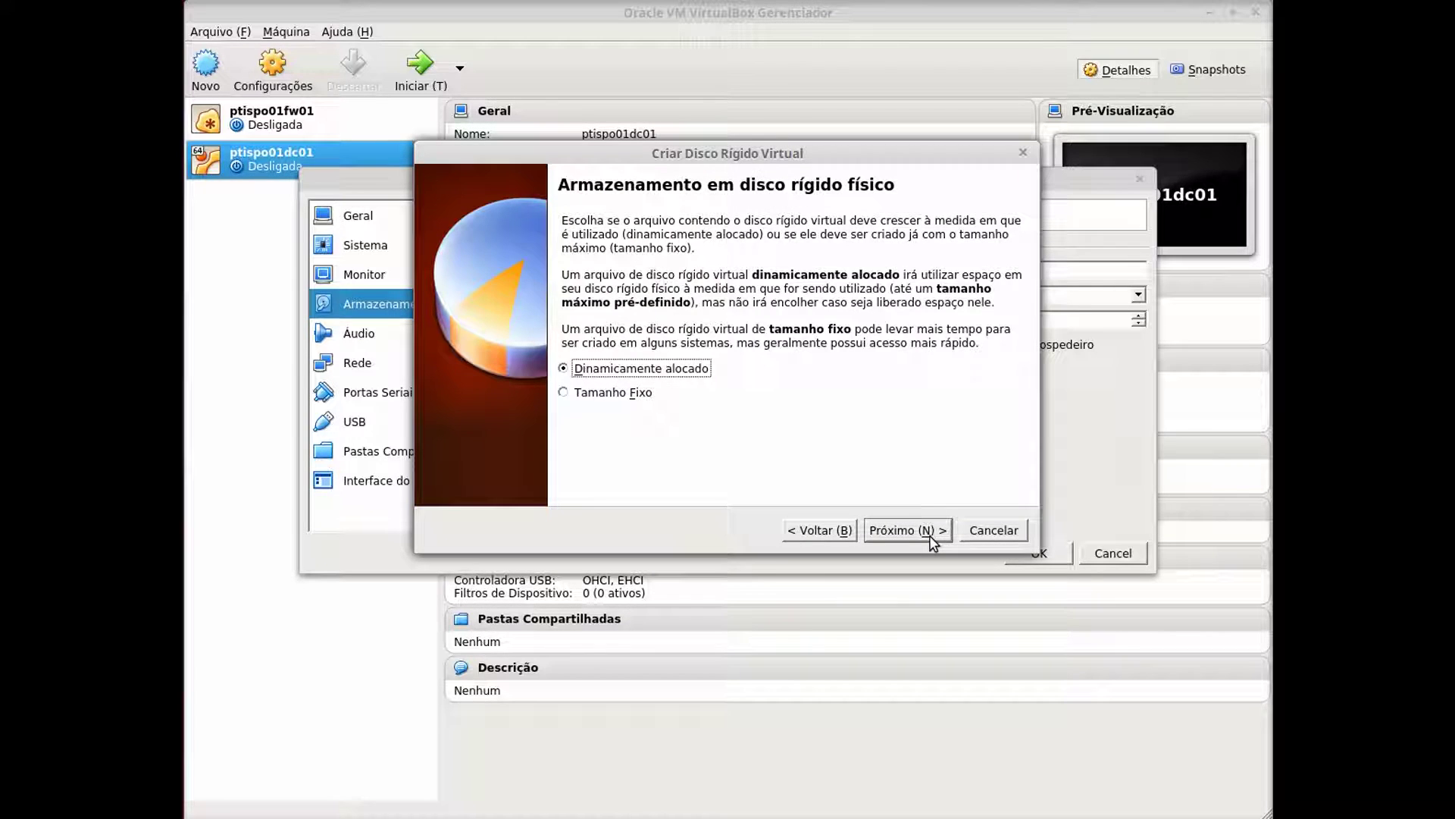
pyautogui.click(908, 530)
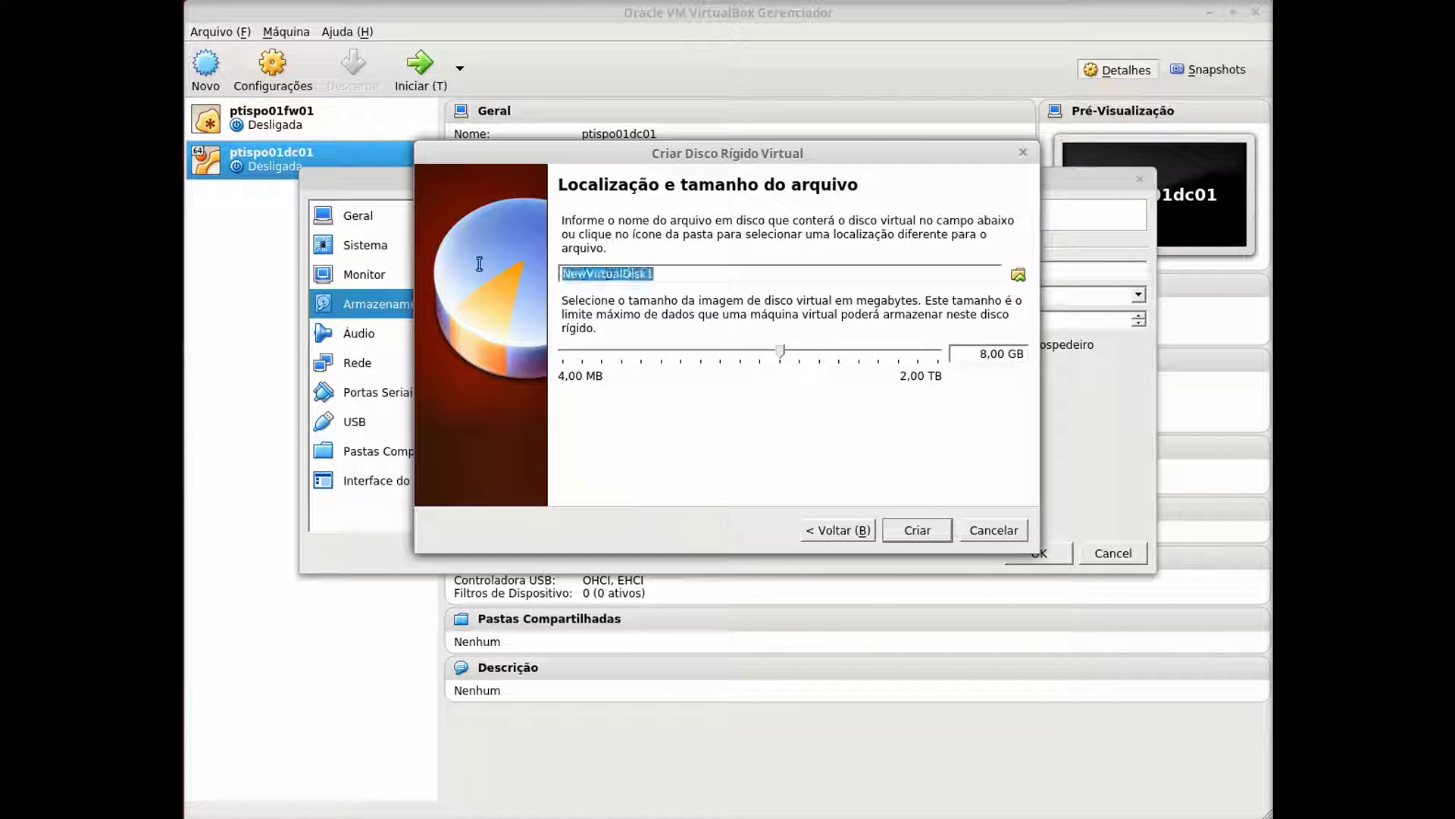
pyautogui.write('backup')
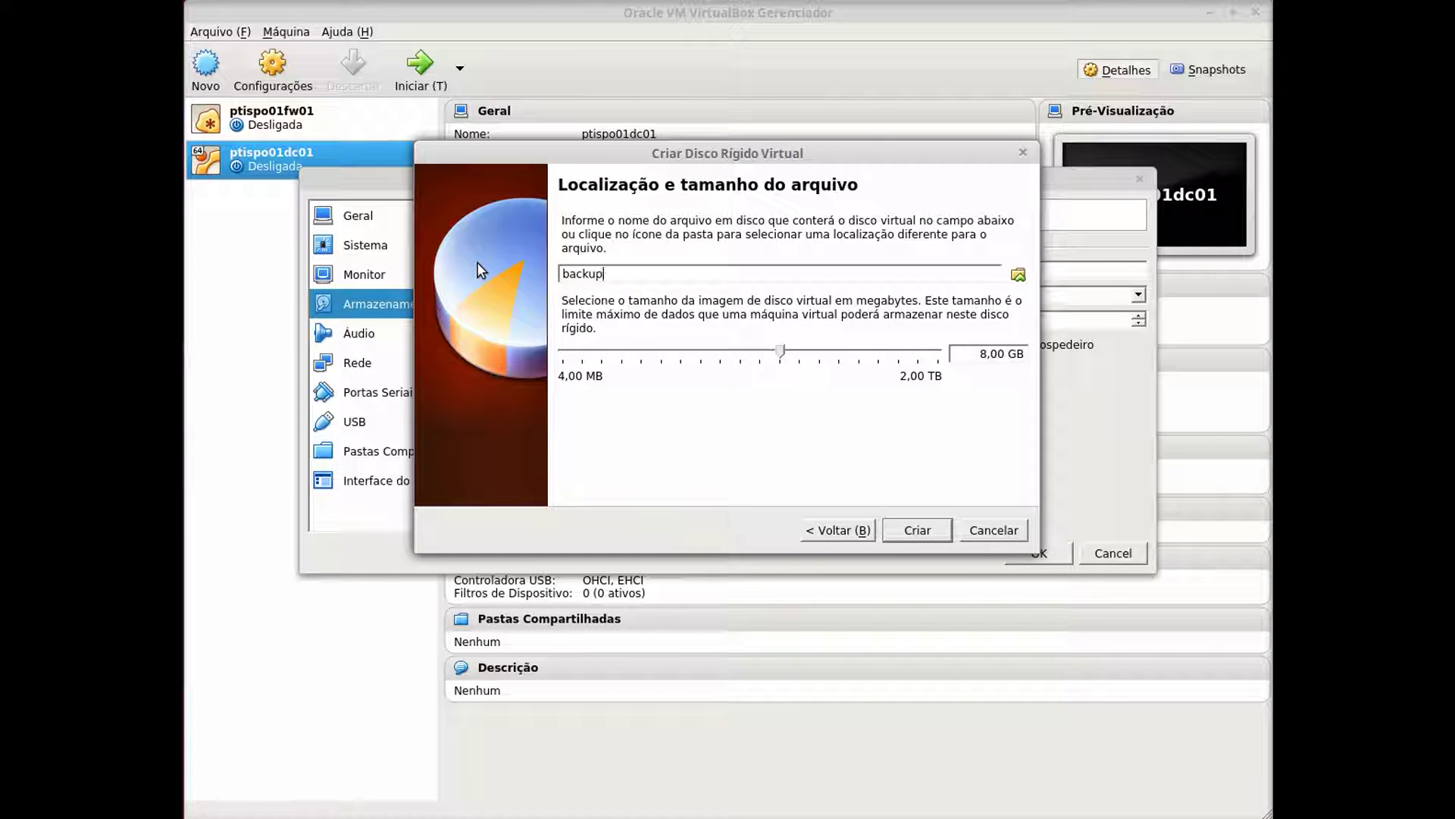
pyautogui.click(985, 354)
pyautogui.press('BackSpace')
pyautogui.write('15')
pyautogui.click(919, 530)
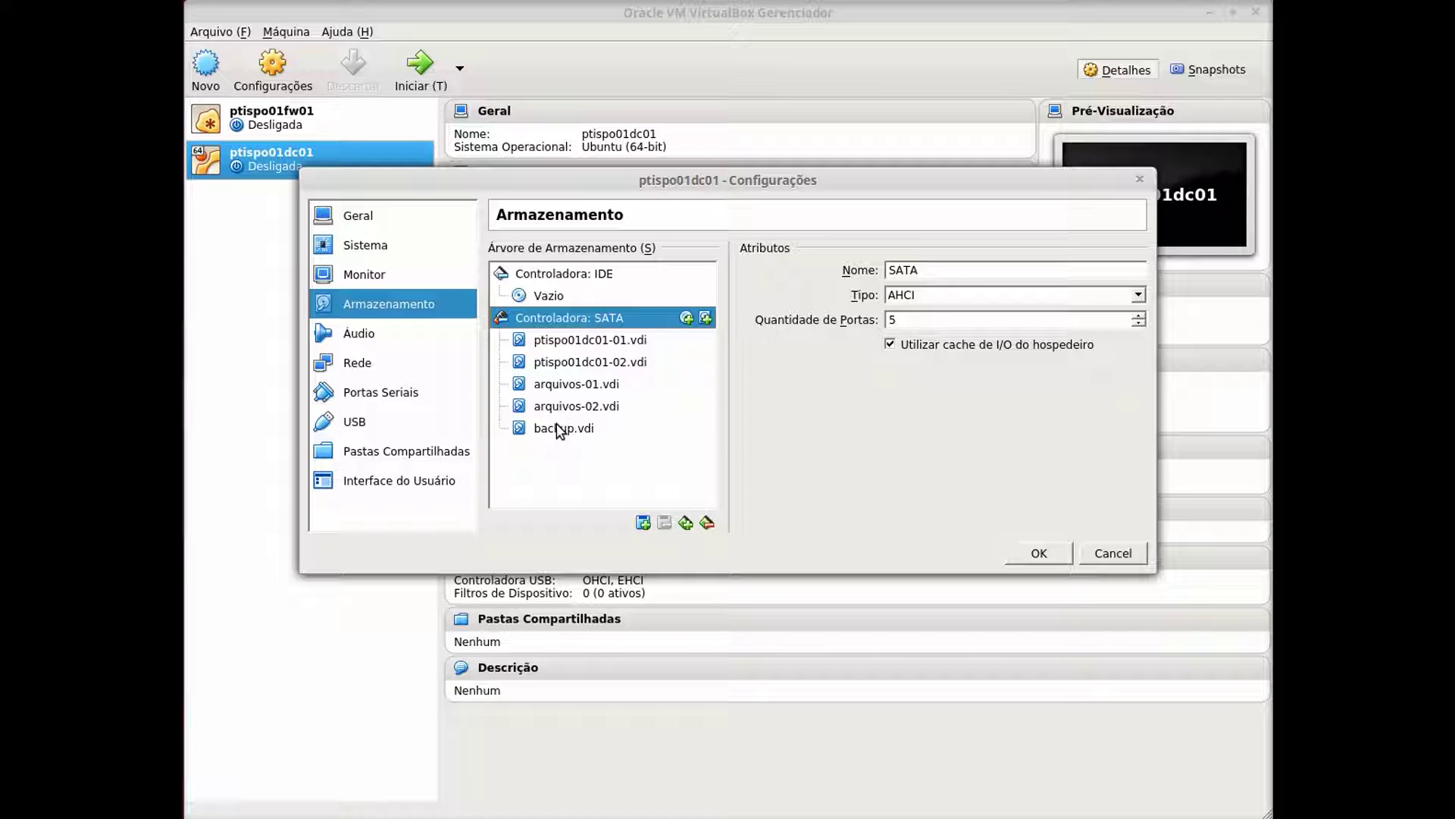
pyautogui.click(1038, 555)
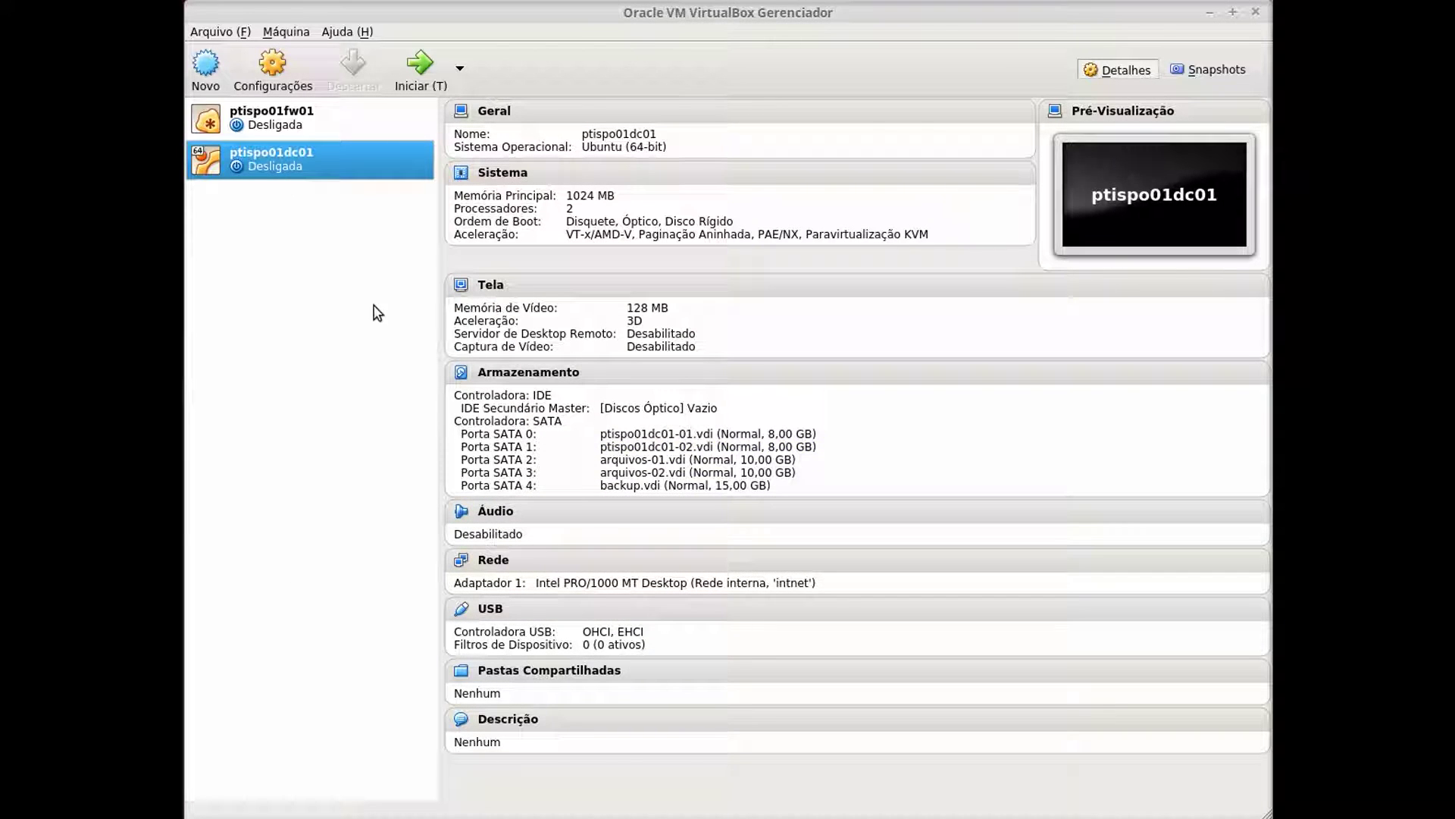
# Start a new virtual machine named ptispo01dt001 with type Linux and version Ubuntu (64-bit)
pyautogui.click(205, 70)
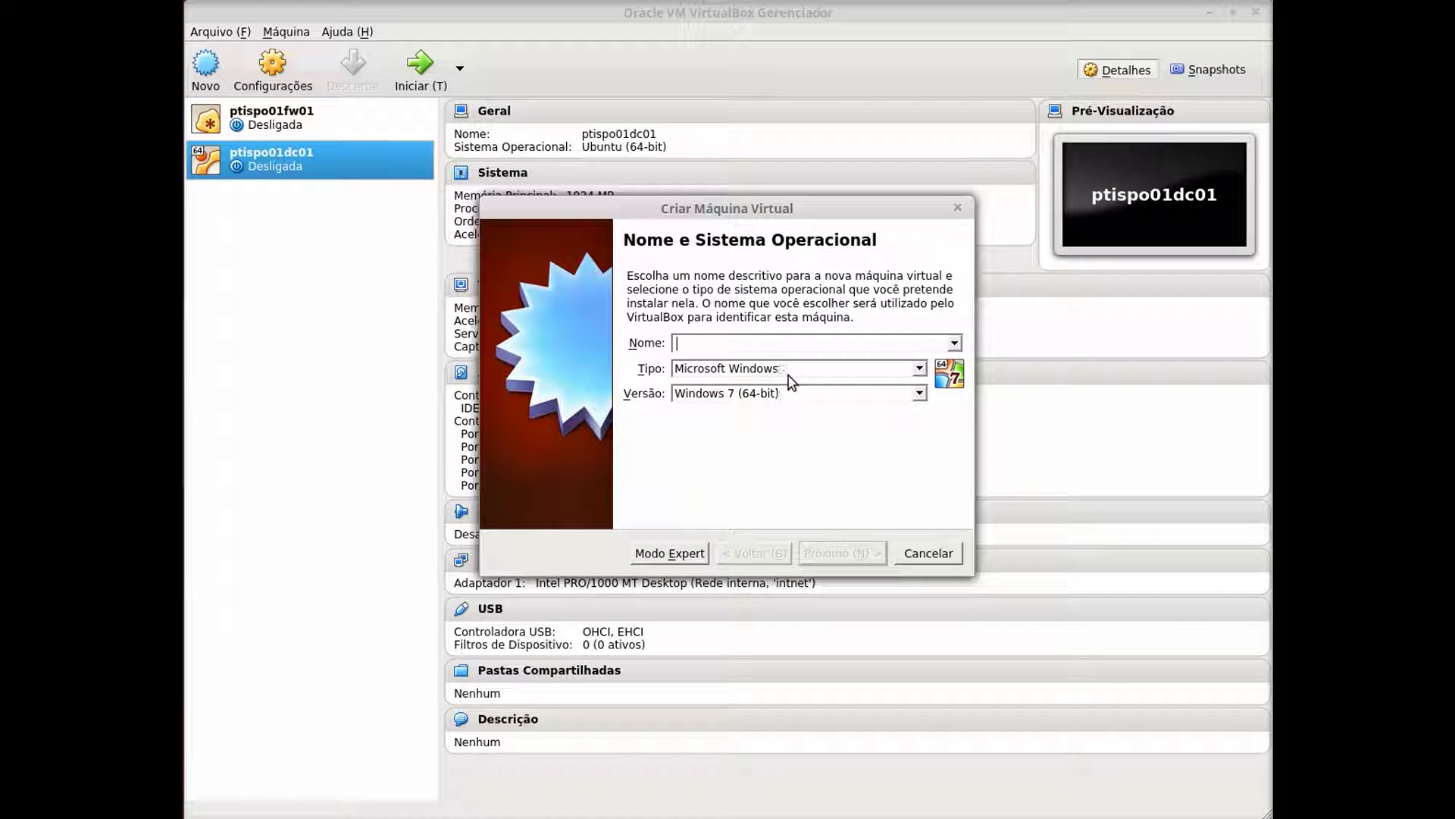
pyautogui.write('ptispo')
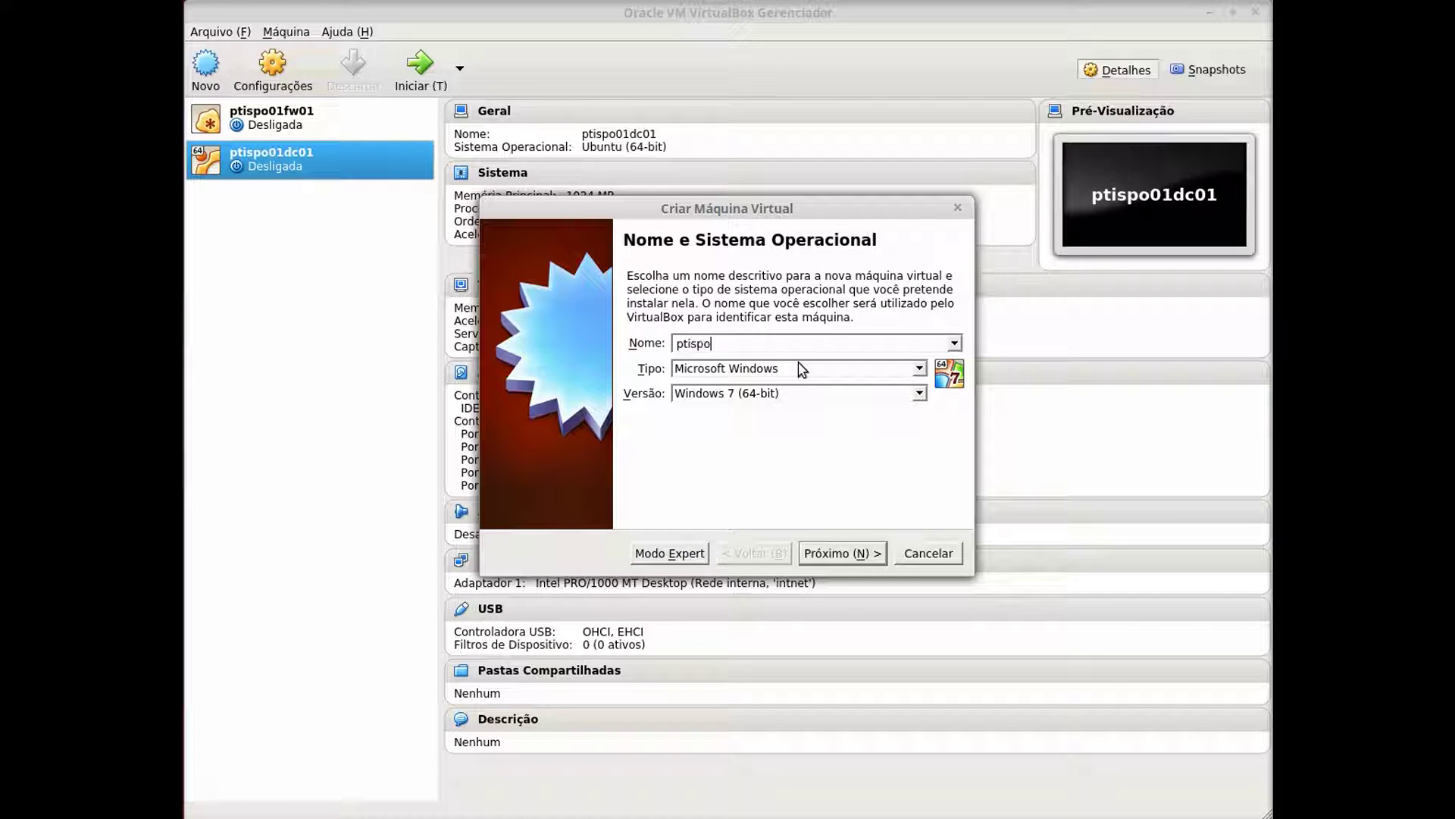
pyautogui.write('01dt001')
pyautogui.click(771, 372)
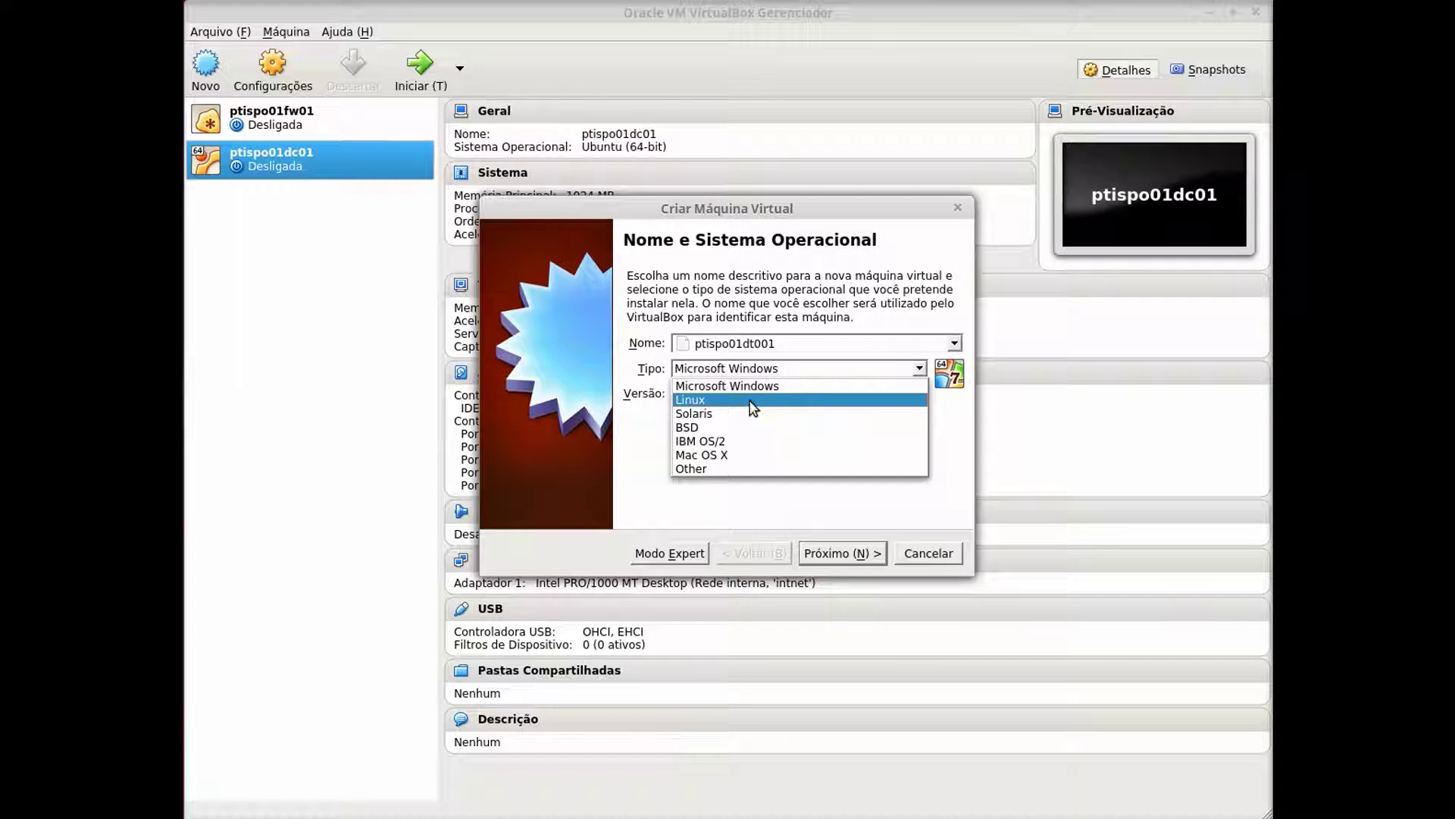
pyautogui.click(750, 393)
pyautogui.click(749, 397)
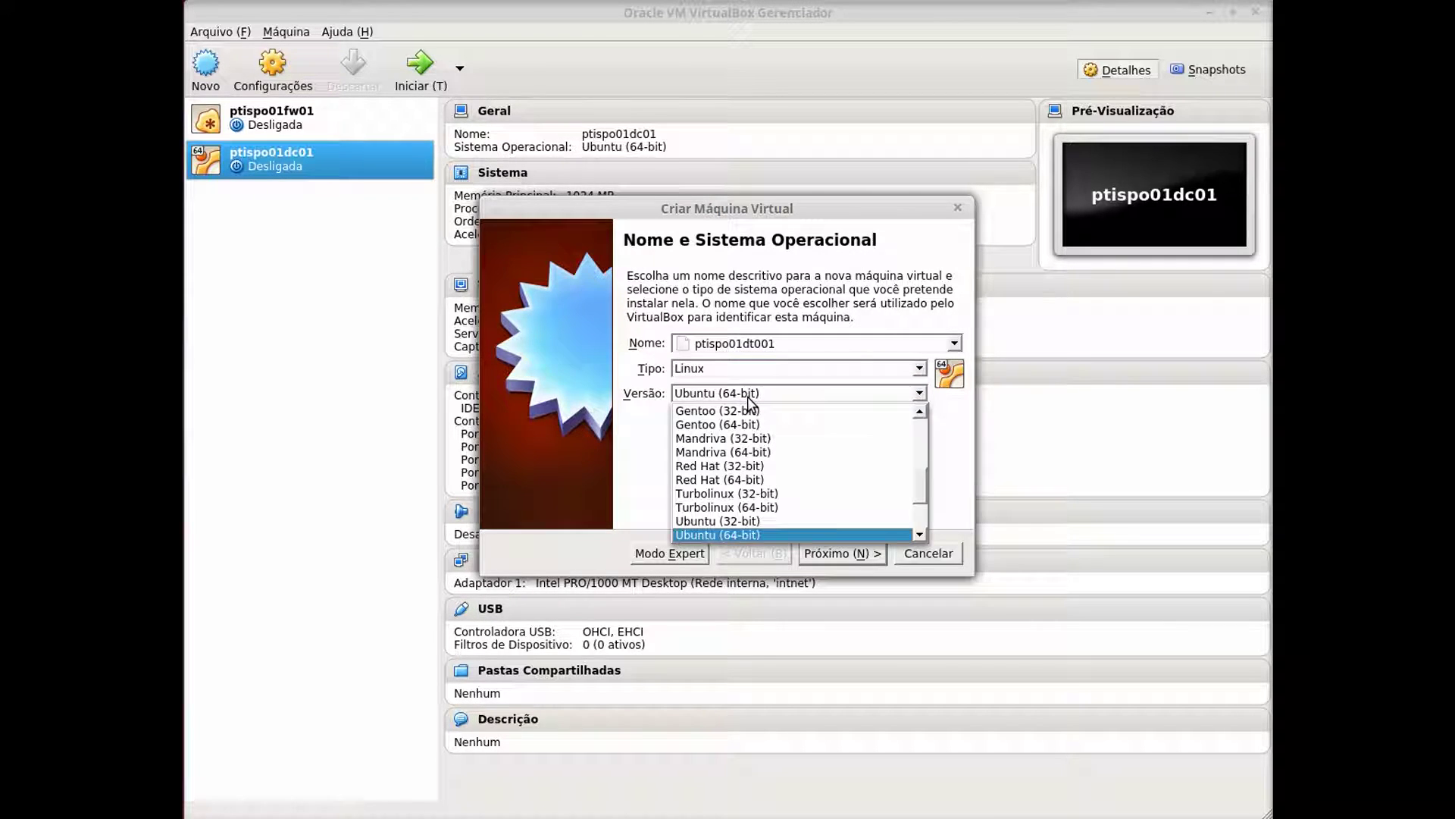
pyautogui.click(919, 535)
pyautogui.click(776, 522)
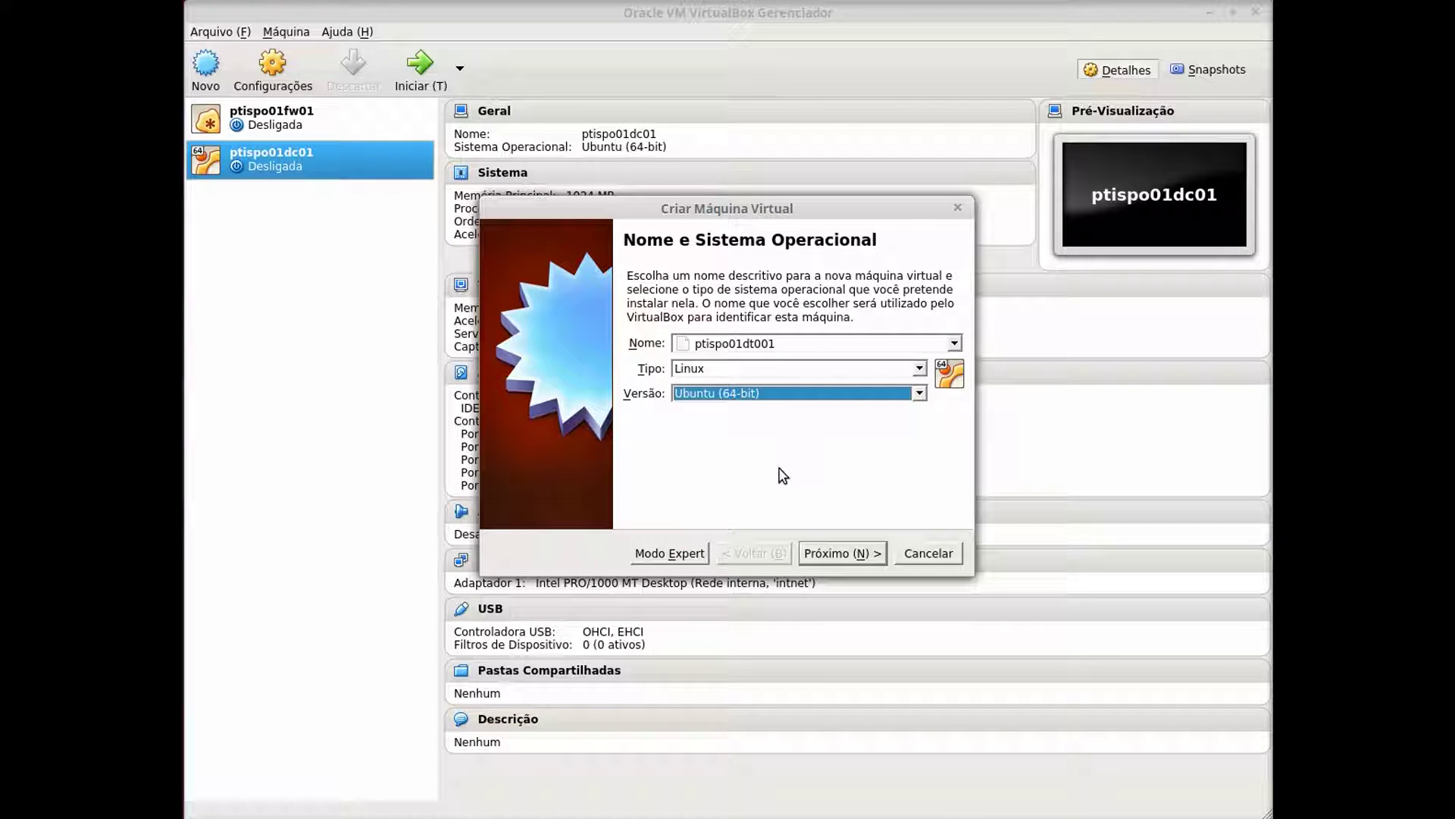
pyautogui.click(864, 553)
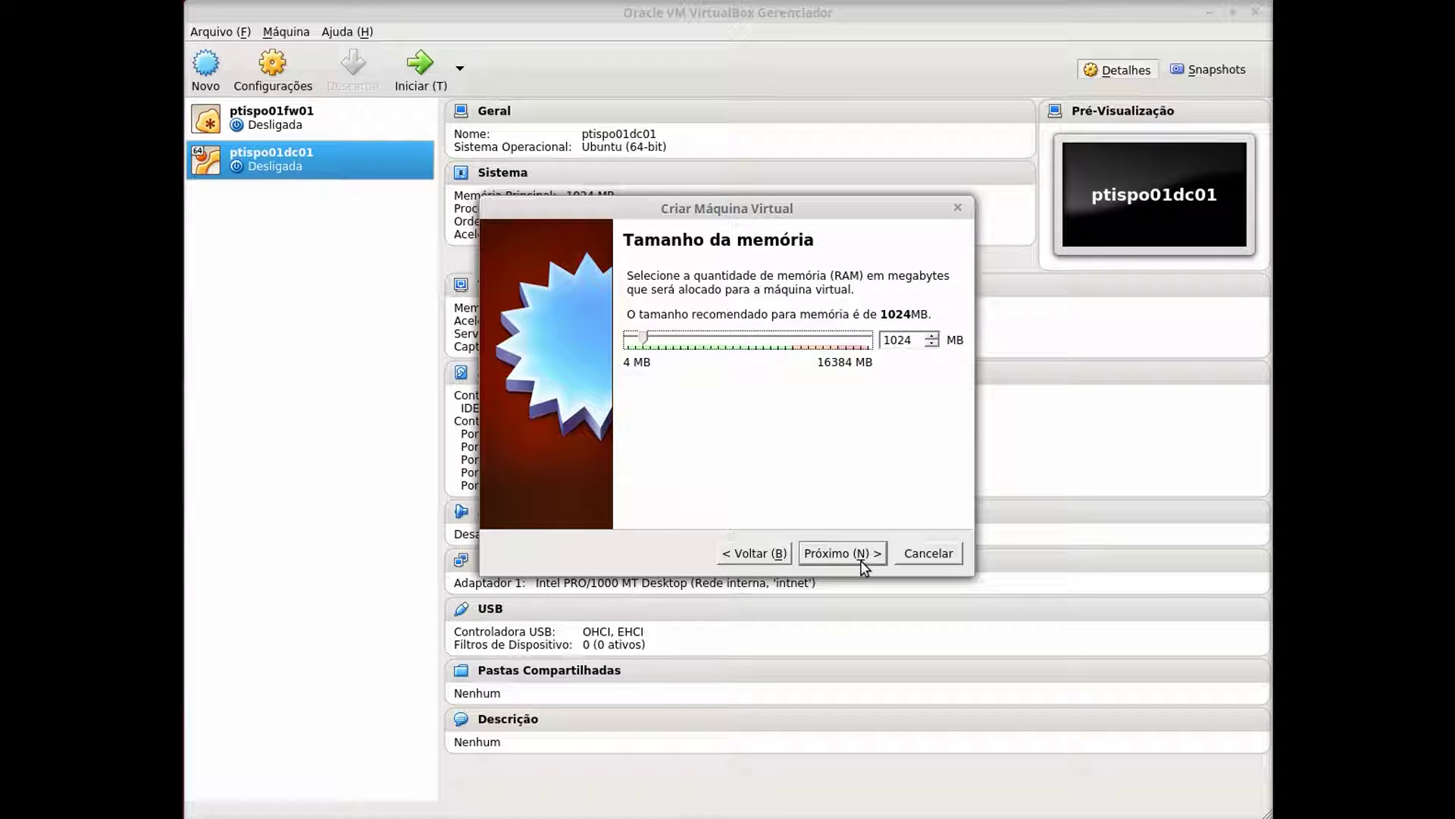
# Set the new machine's memory to 2048 MB
pyautogui.moveTo(916, 339); pyautogui.dragTo(881, 337)
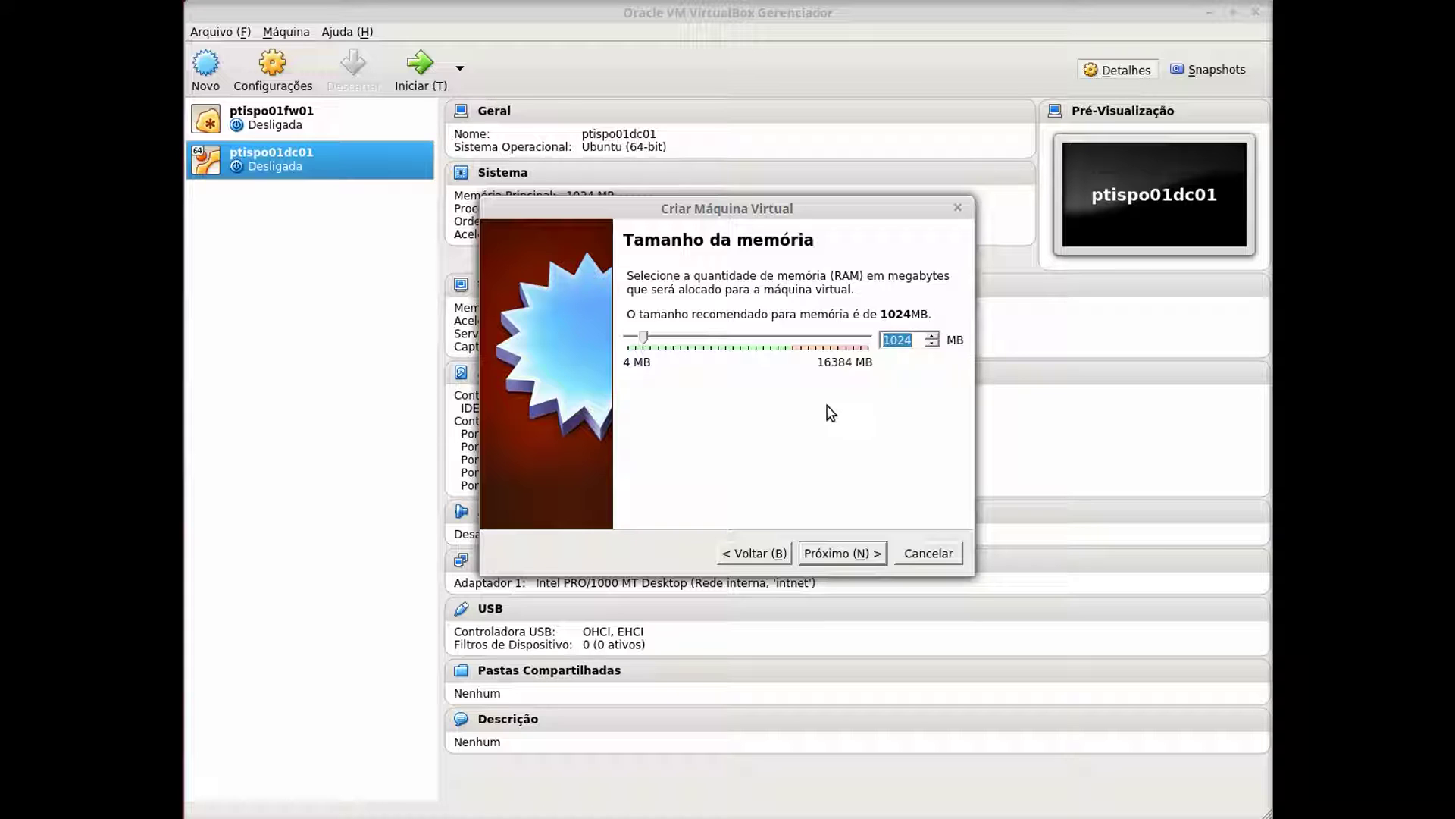
pyautogui.write('2048')
pyautogui.click(843, 553)
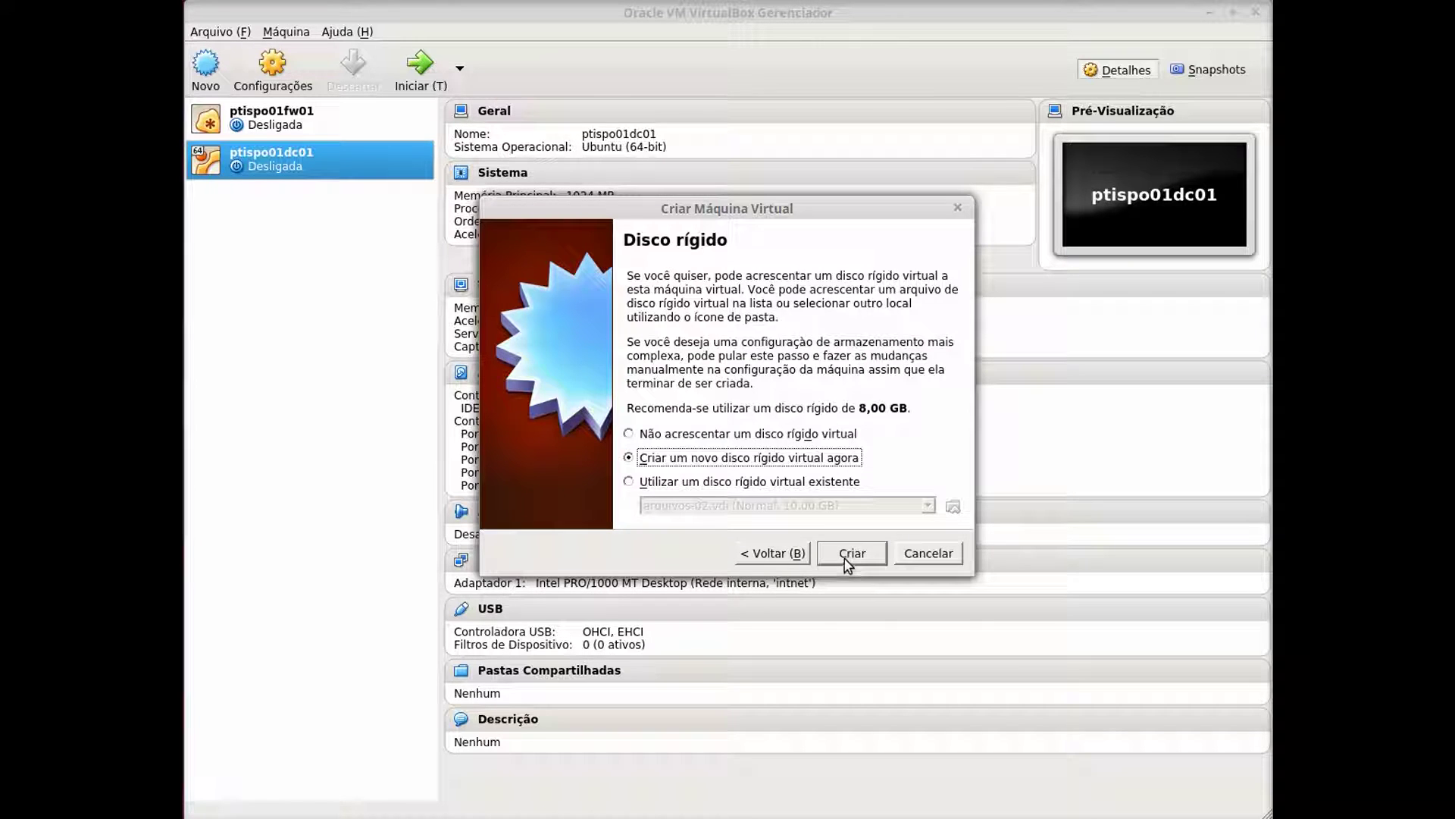
# Create a 25 GB VDI virtual hard disk for ptispo01dt001, keeping the default disk name, to complete the machine
pyautogui.click(849, 556)
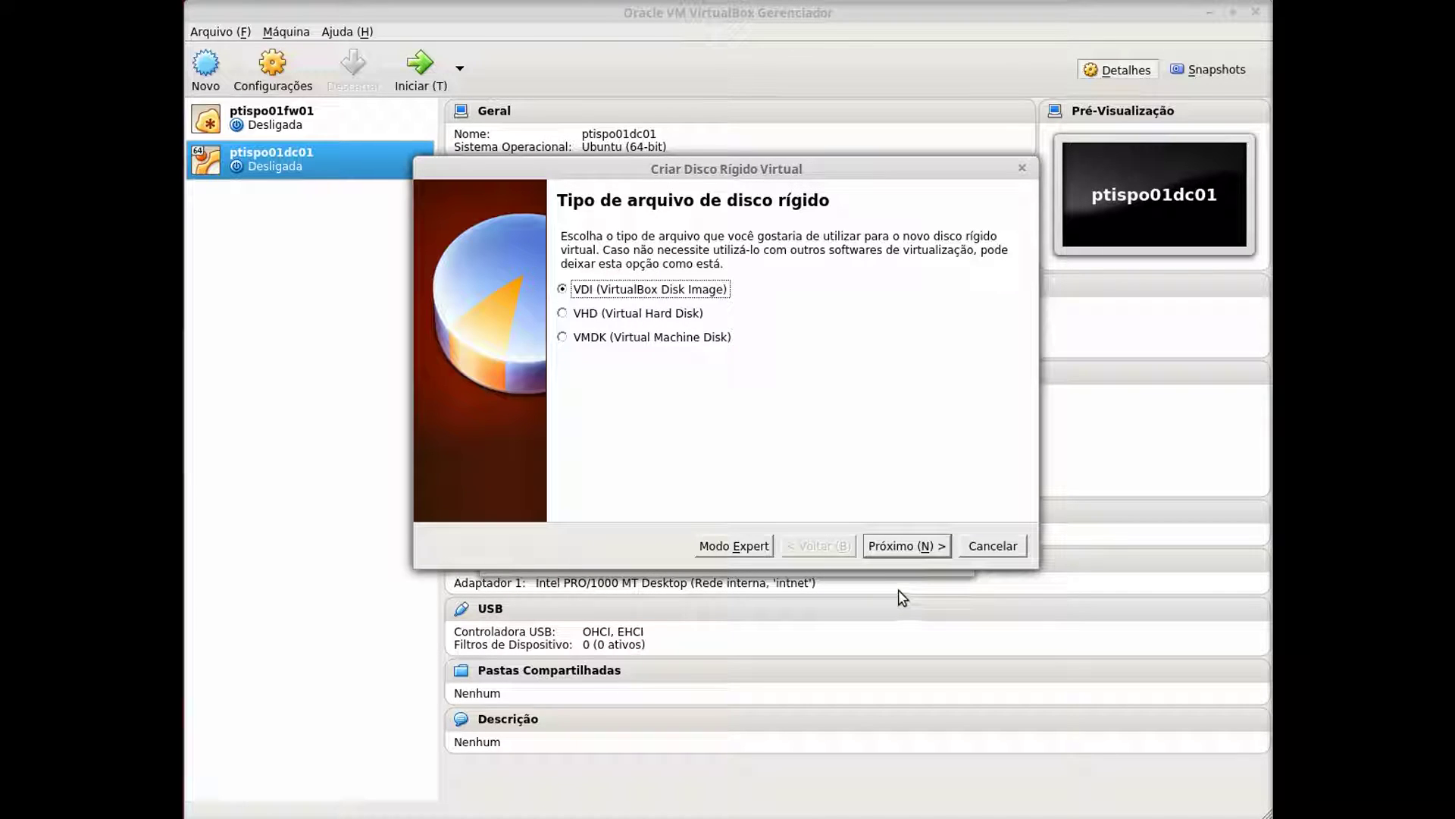
pyautogui.click(907, 544)
pyautogui.click(912, 550)
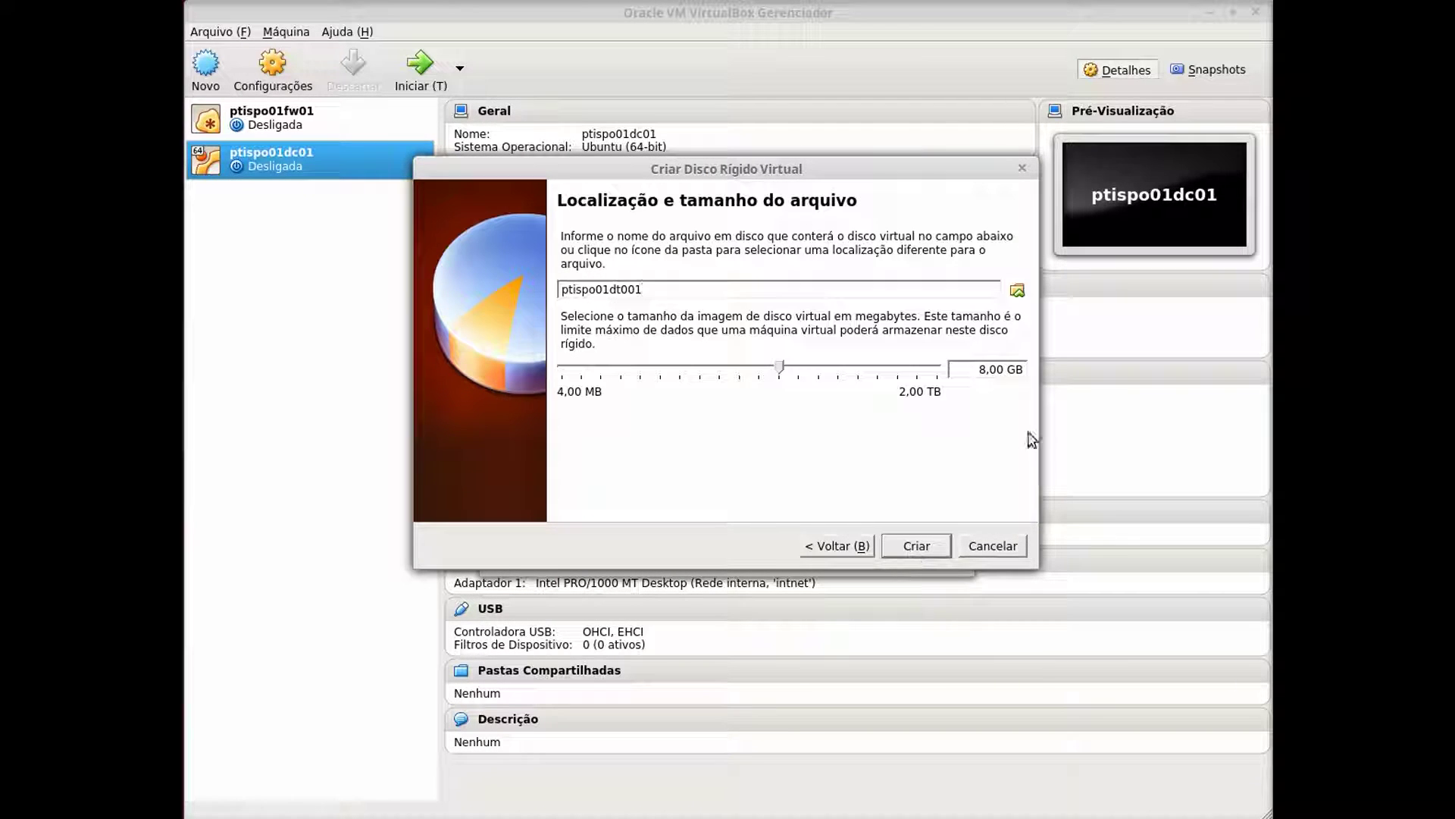
pyautogui.click(986, 370)
pyautogui.press('BackSpace')
pyautogui.write('25')
pyautogui.click(918, 546)
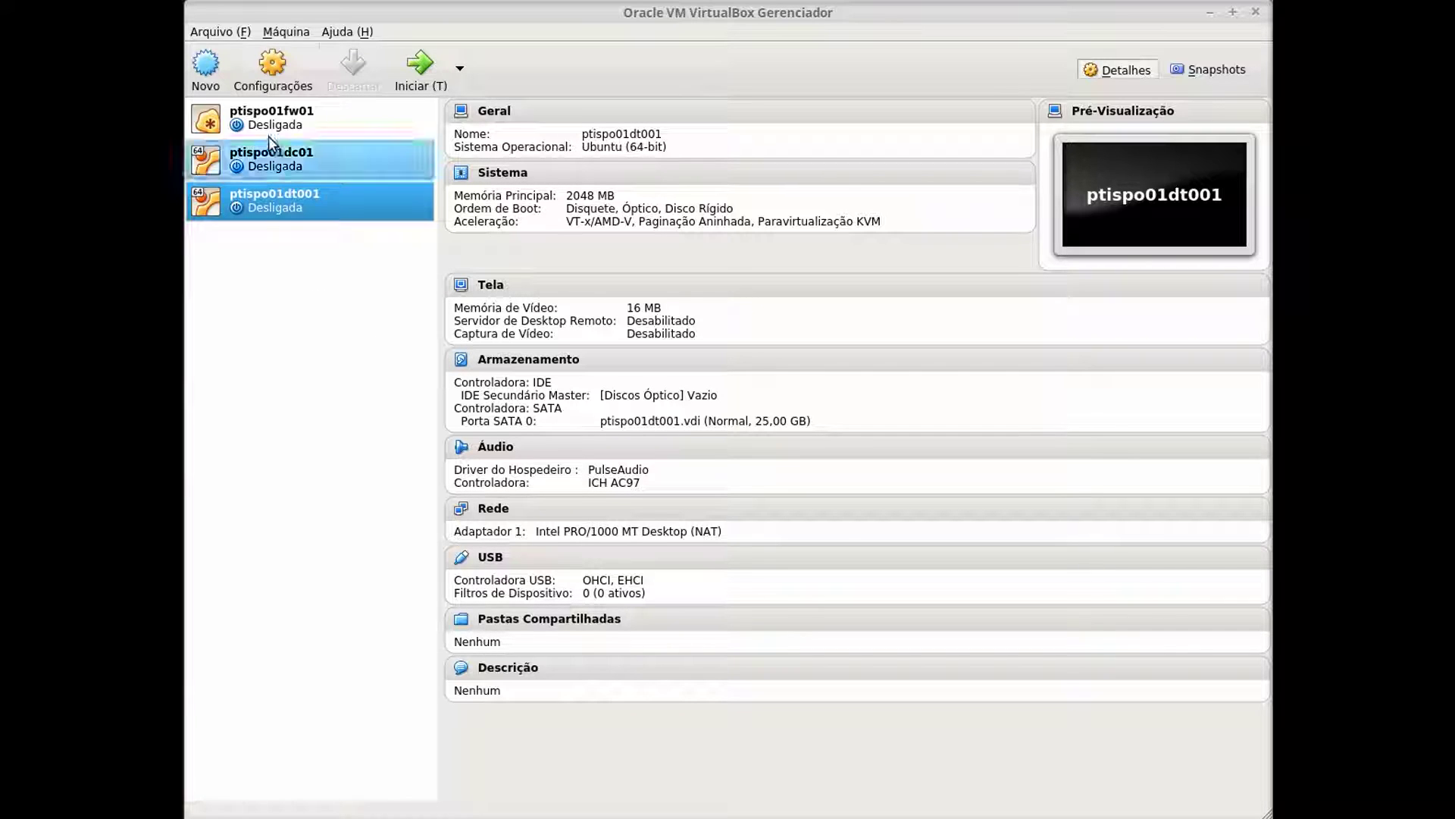
# Set both the shared clipboard and drag-and-drop of ptispo01dt001 to Bi-direcional
pyautogui.click(289, 56)
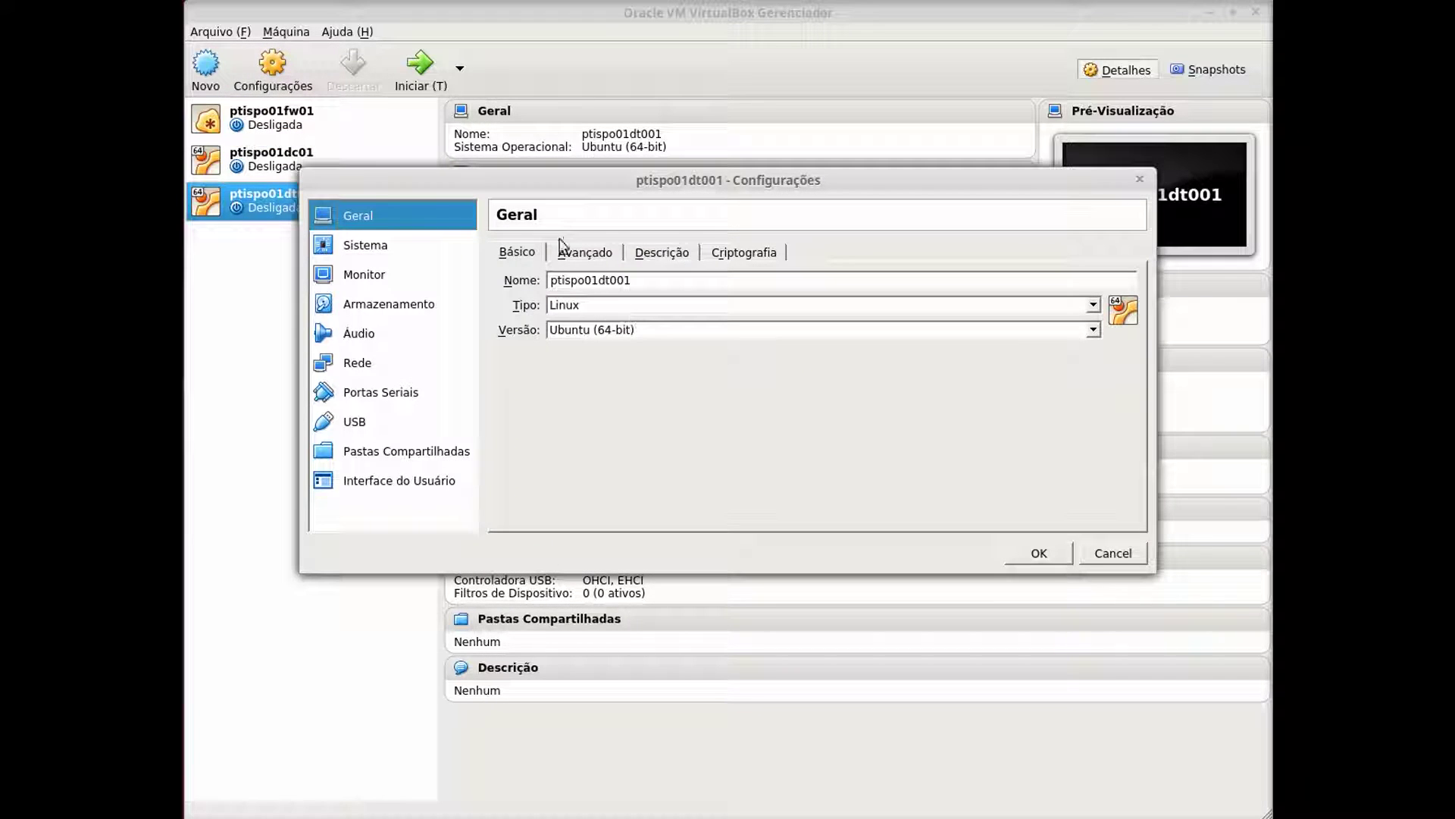
pyautogui.click(615, 253)
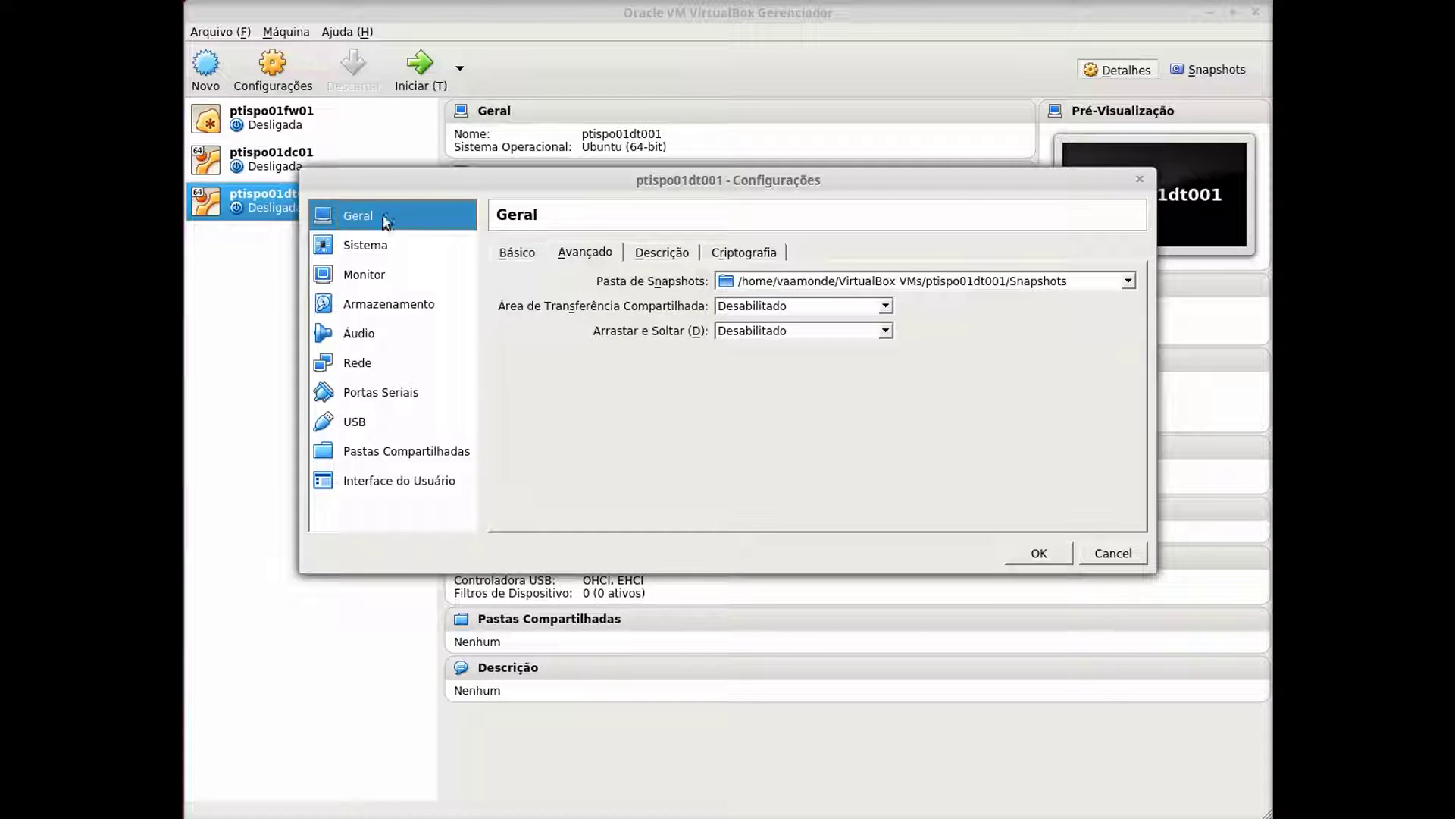
pyautogui.moveTo(531, 185); pyautogui.dragTo(494, 248)
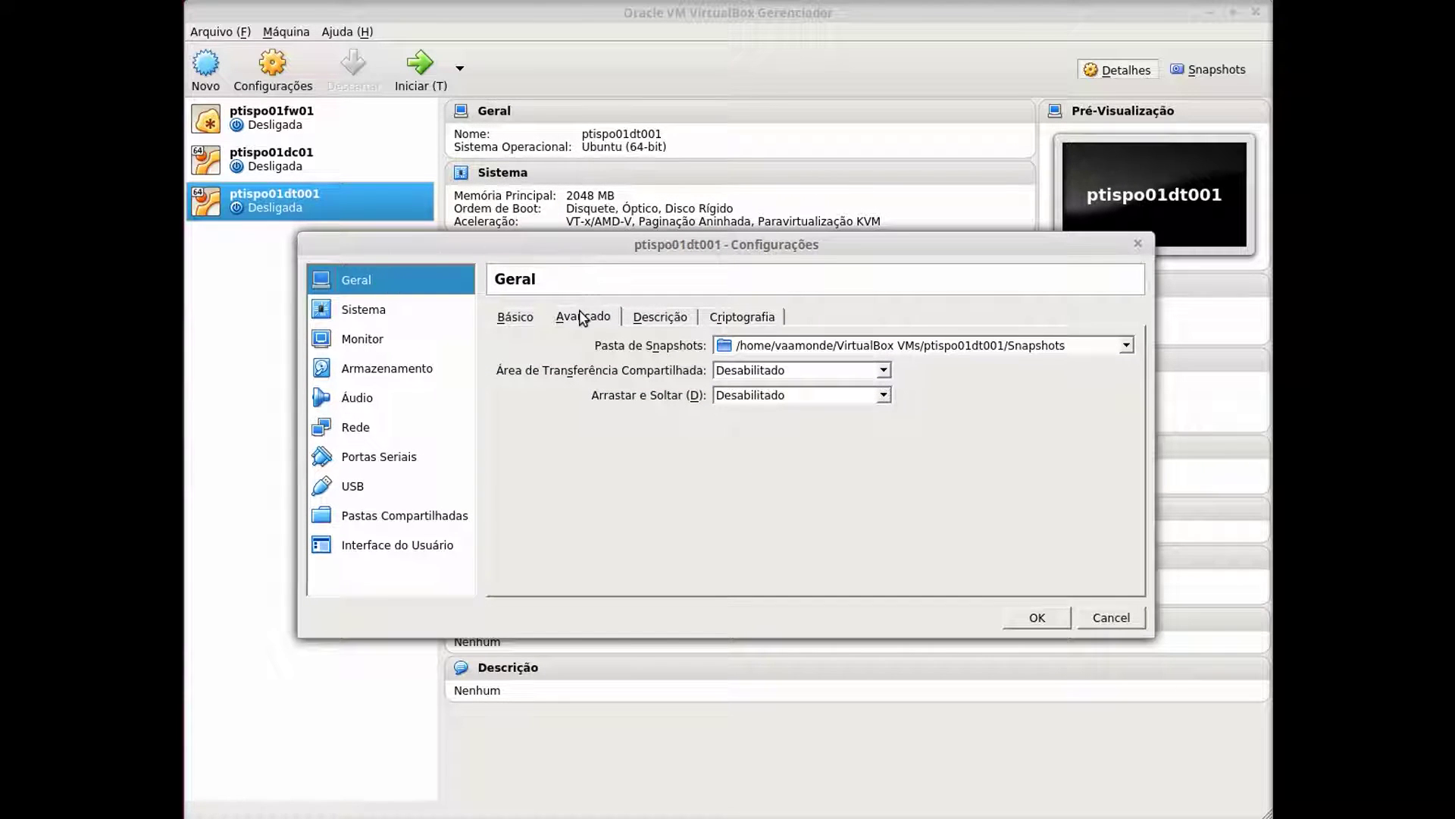
pyautogui.click(767, 371)
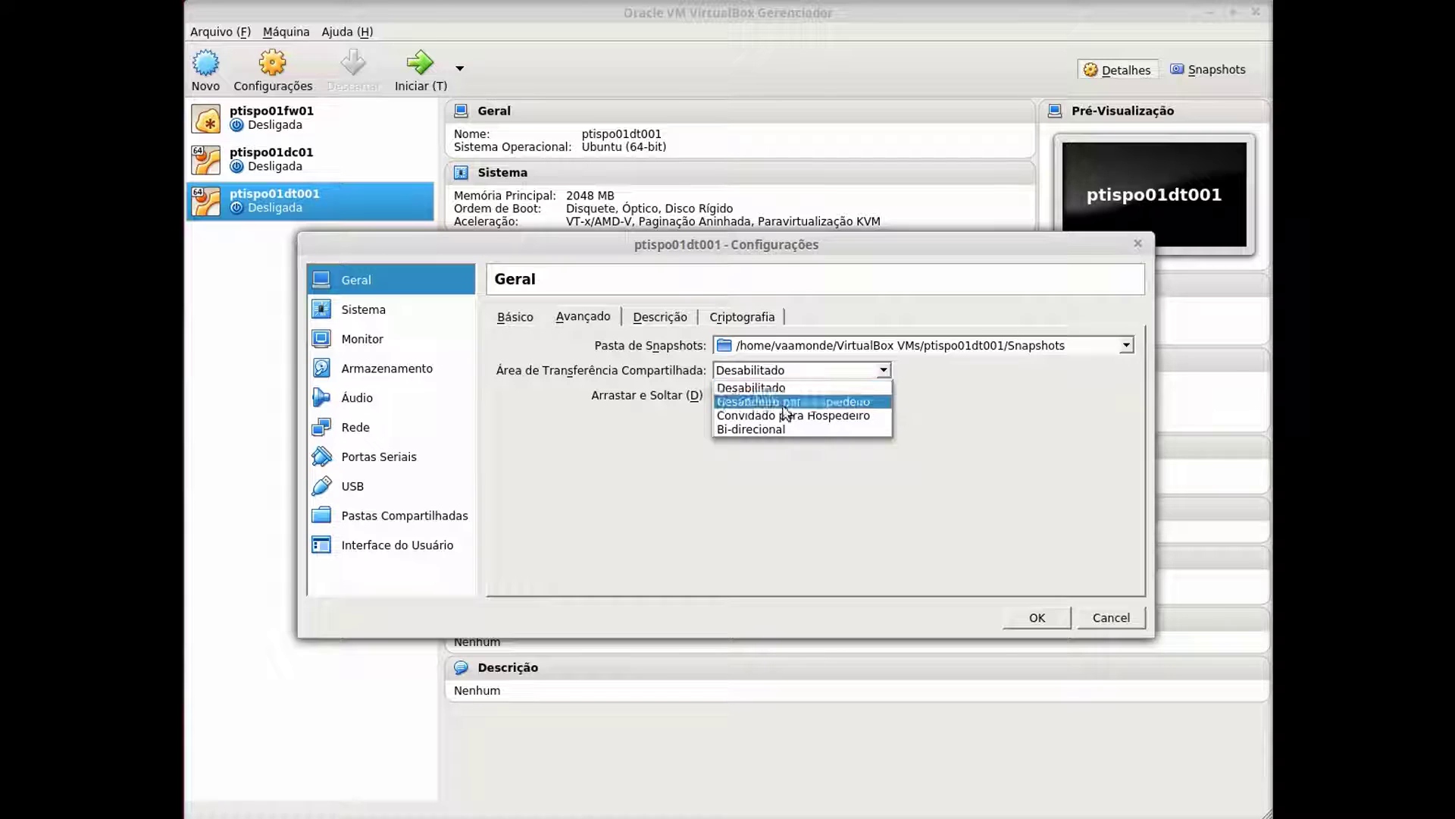
pyautogui.click(773, 428)
pyautogui.click(767, 396)
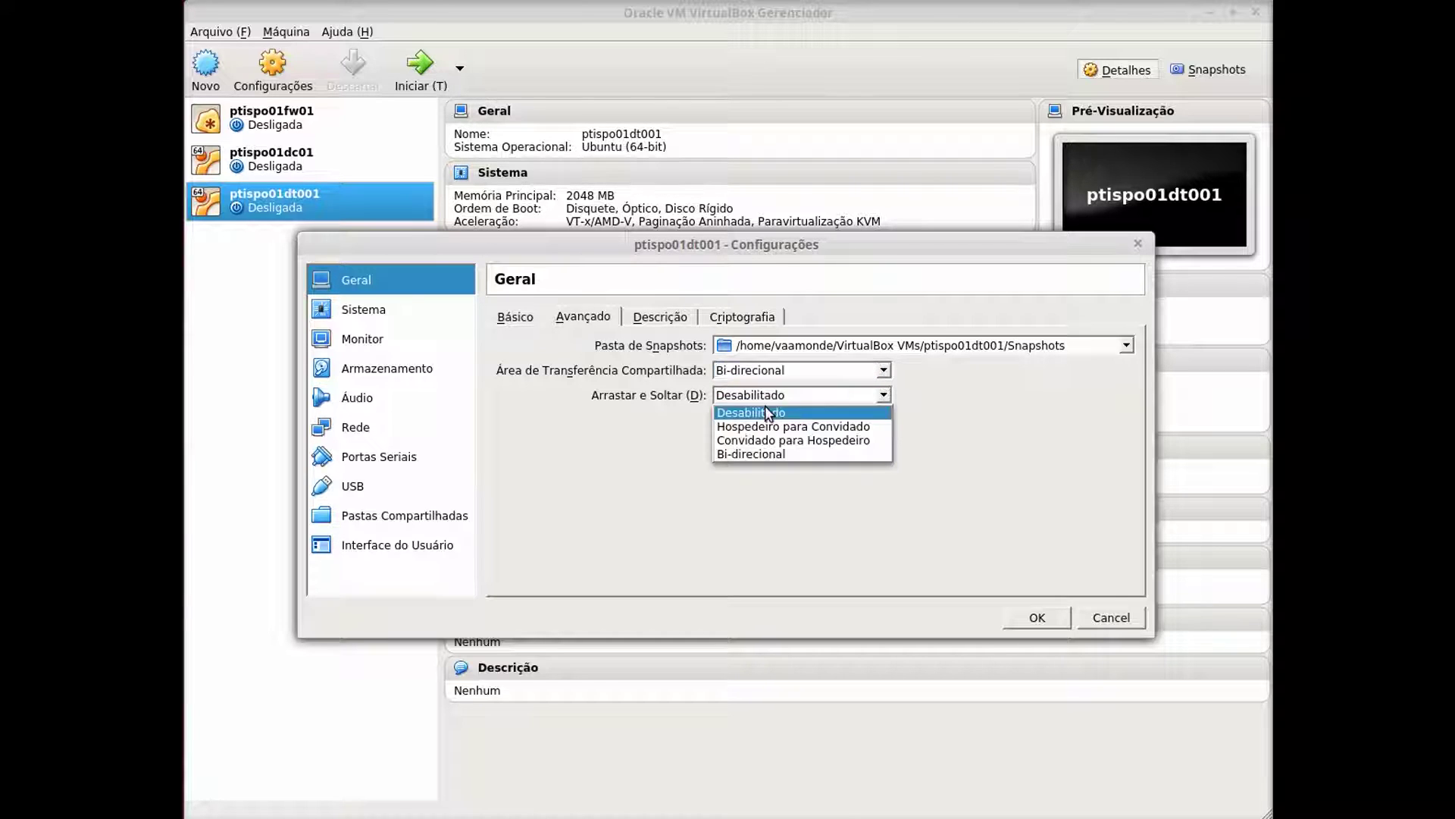
pyautogui.click(759, 449)
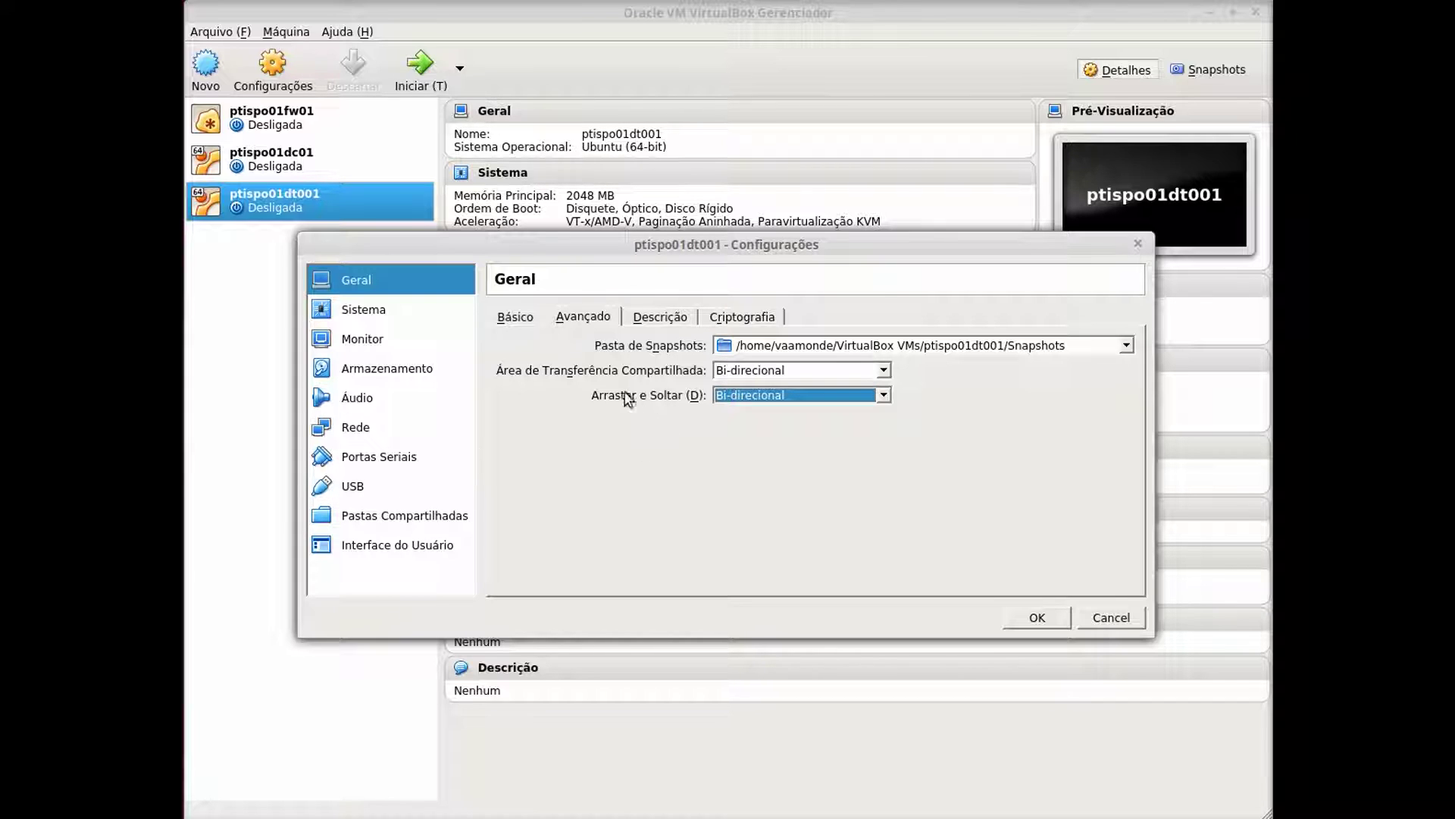
pyautogui.click(667, 317)
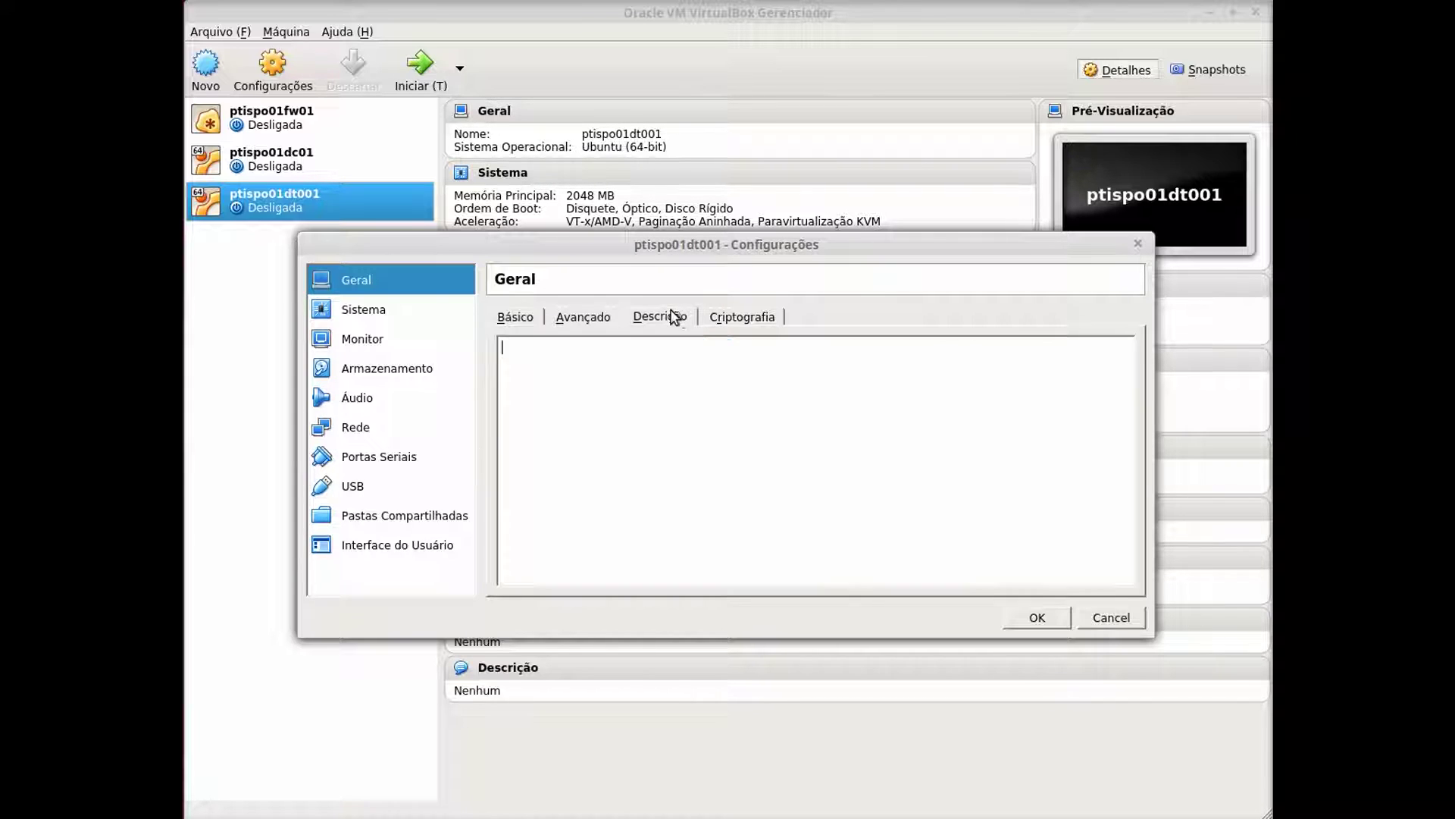
pyautogui.click(741, 317)
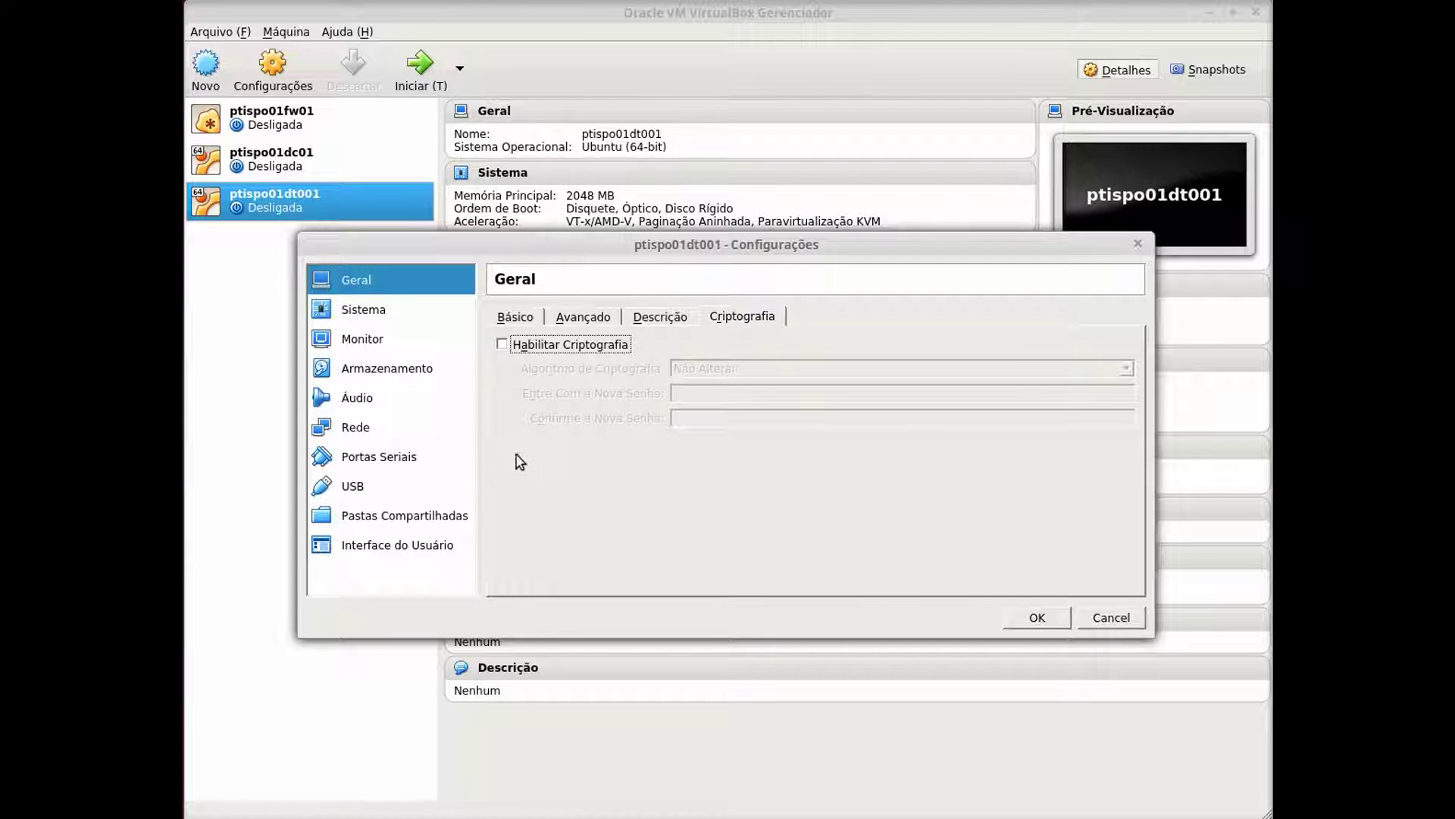
# Configure the system settings of ptispo01dt001 with the UTC clock option off, 2 processors and PAE/NX enabled
pyautogui.click(392, 306)
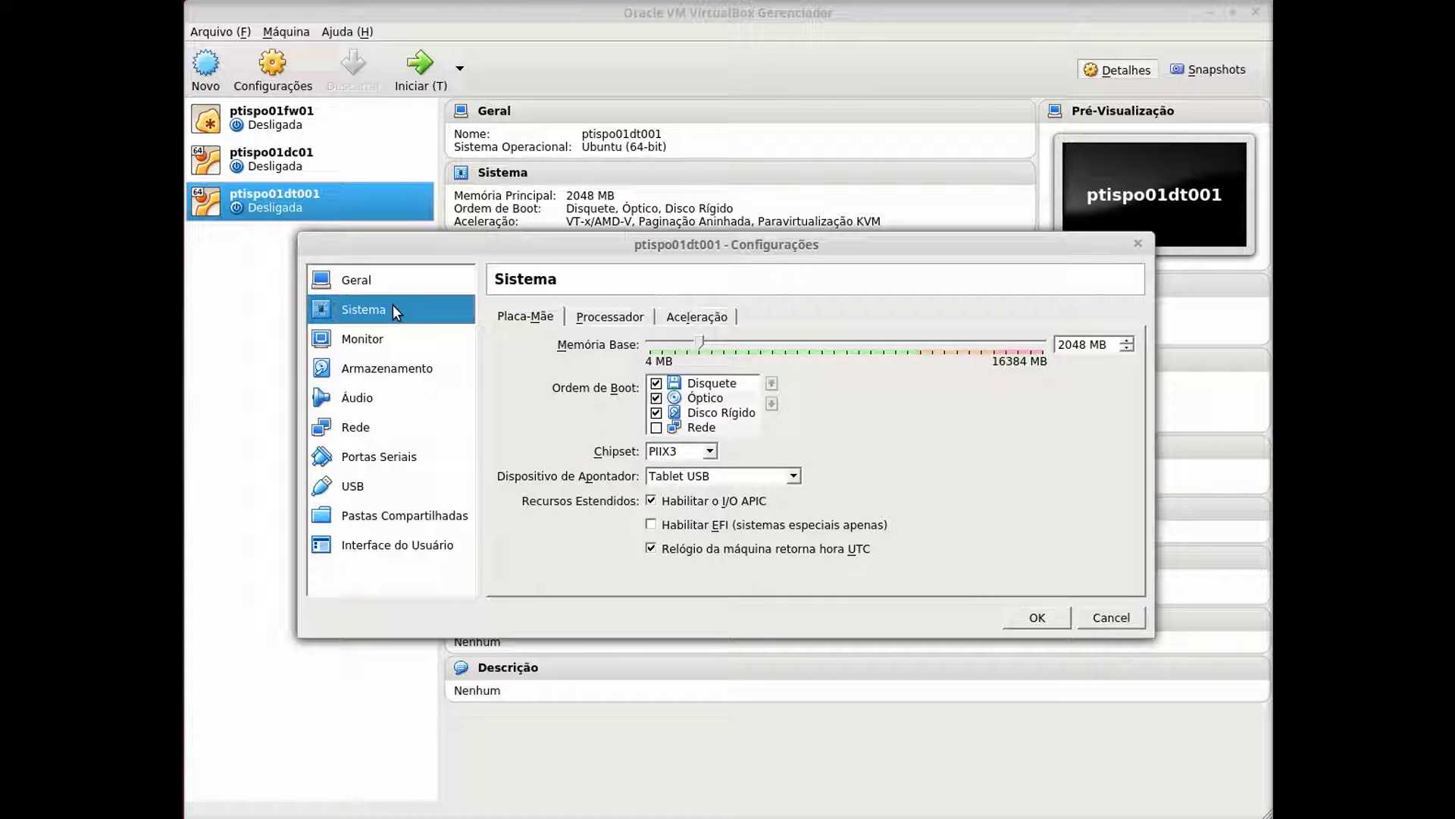
pyautogui.click(728, 551)
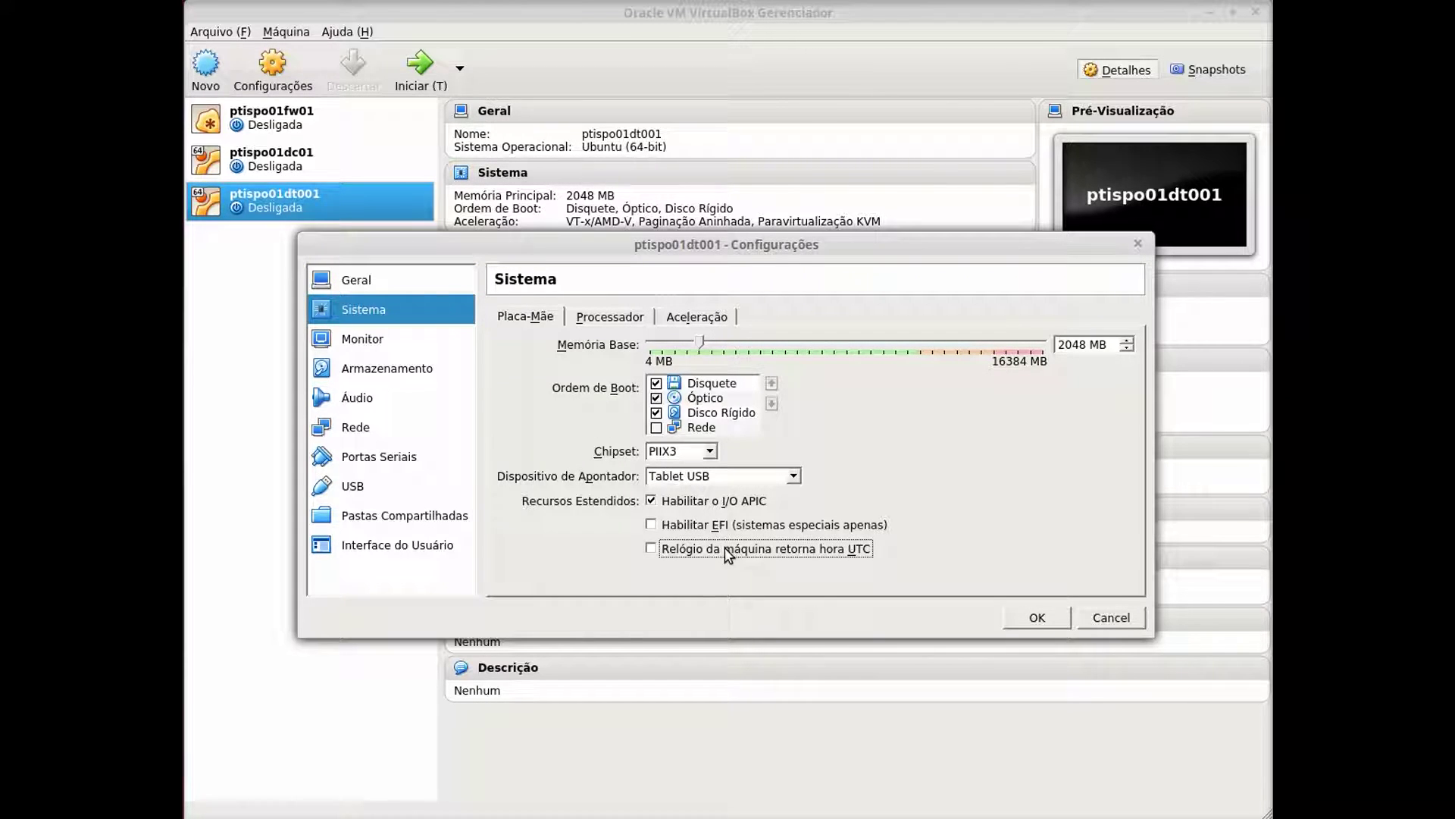
pyautogui.click(610, 316)
pyautogui.click(657, 423)
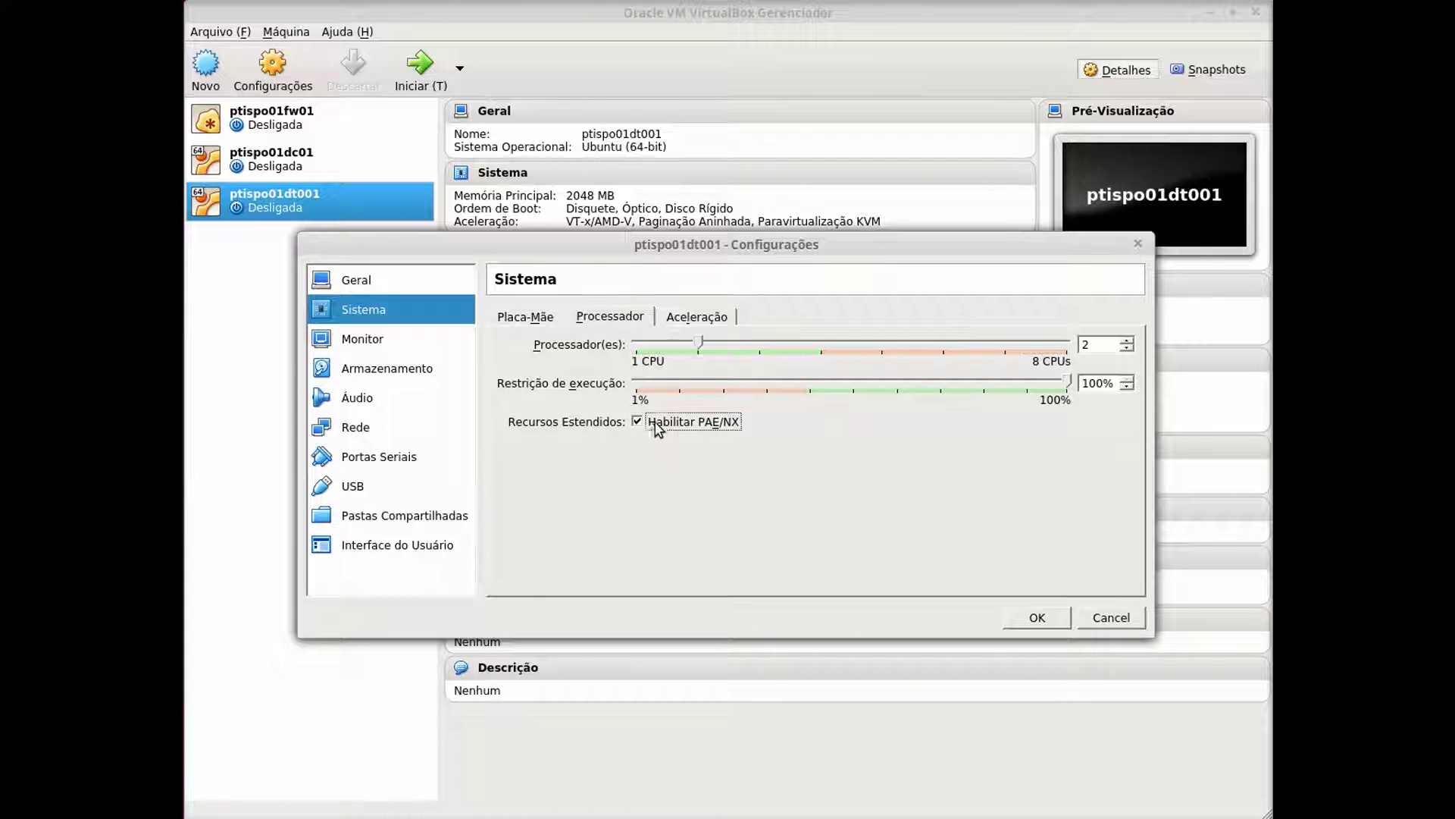
pyautogui.click(710, 317)
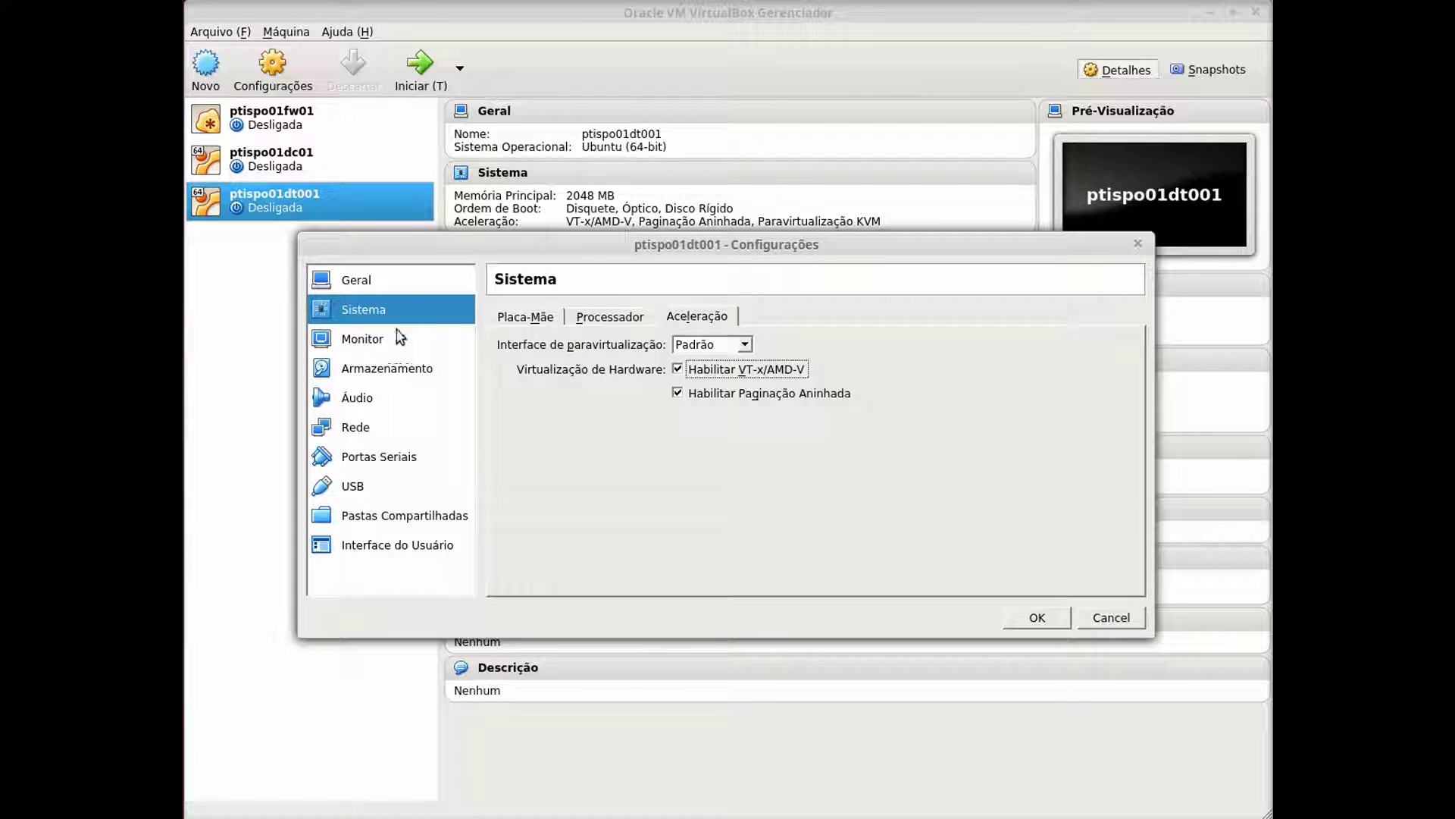
# Enable 3D acceleration and set the video memory of ptispo01dt001 to 128 MB
pyautogui.click(367, 335)
pyautogui.click(670, 464)
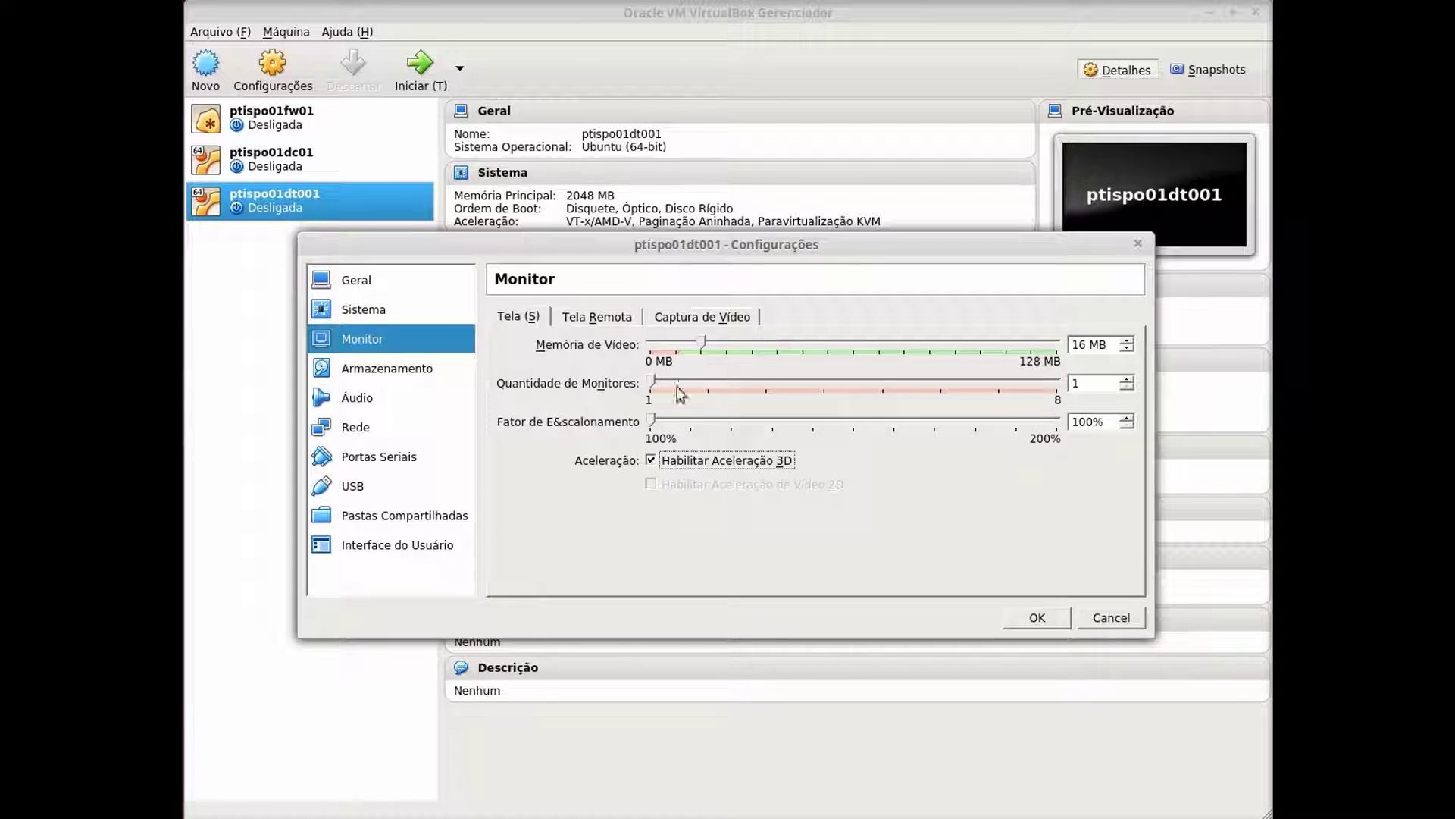
pyautogui.moveTo(702, 343); pyautogui.dragTo(1079, 362)
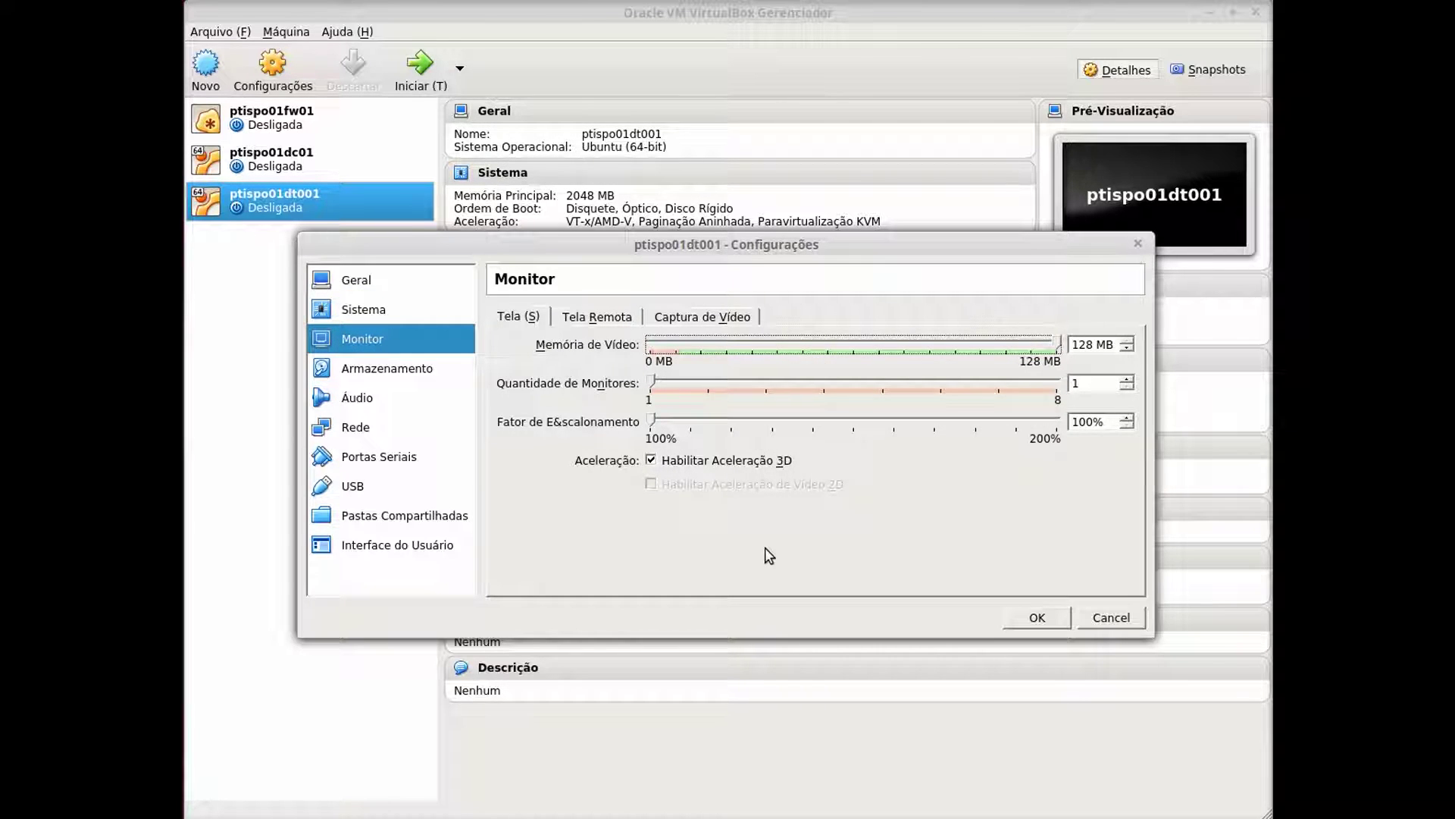
pyautogui.click(601, 319)
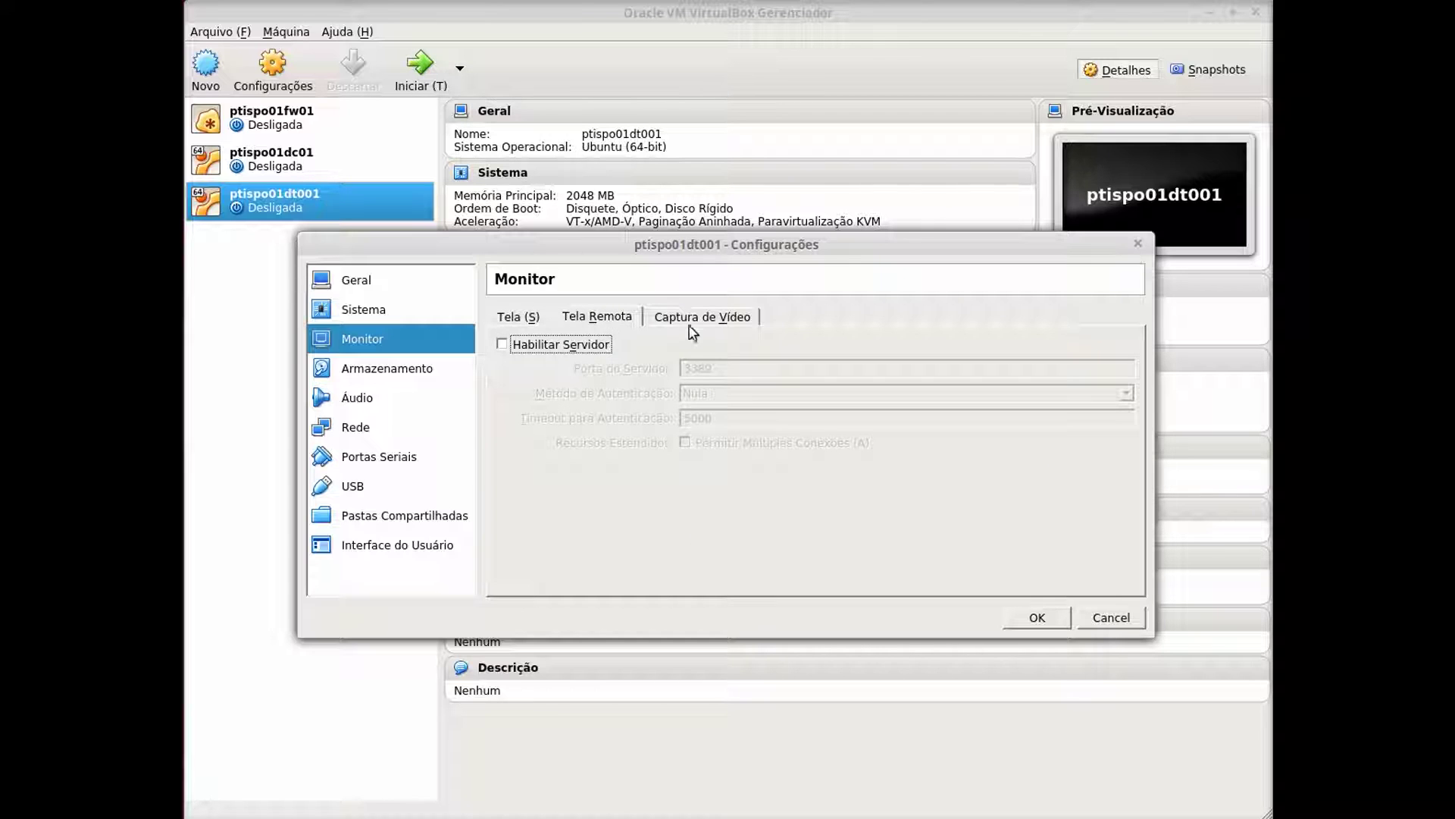
pyautogui.click(696, 325)
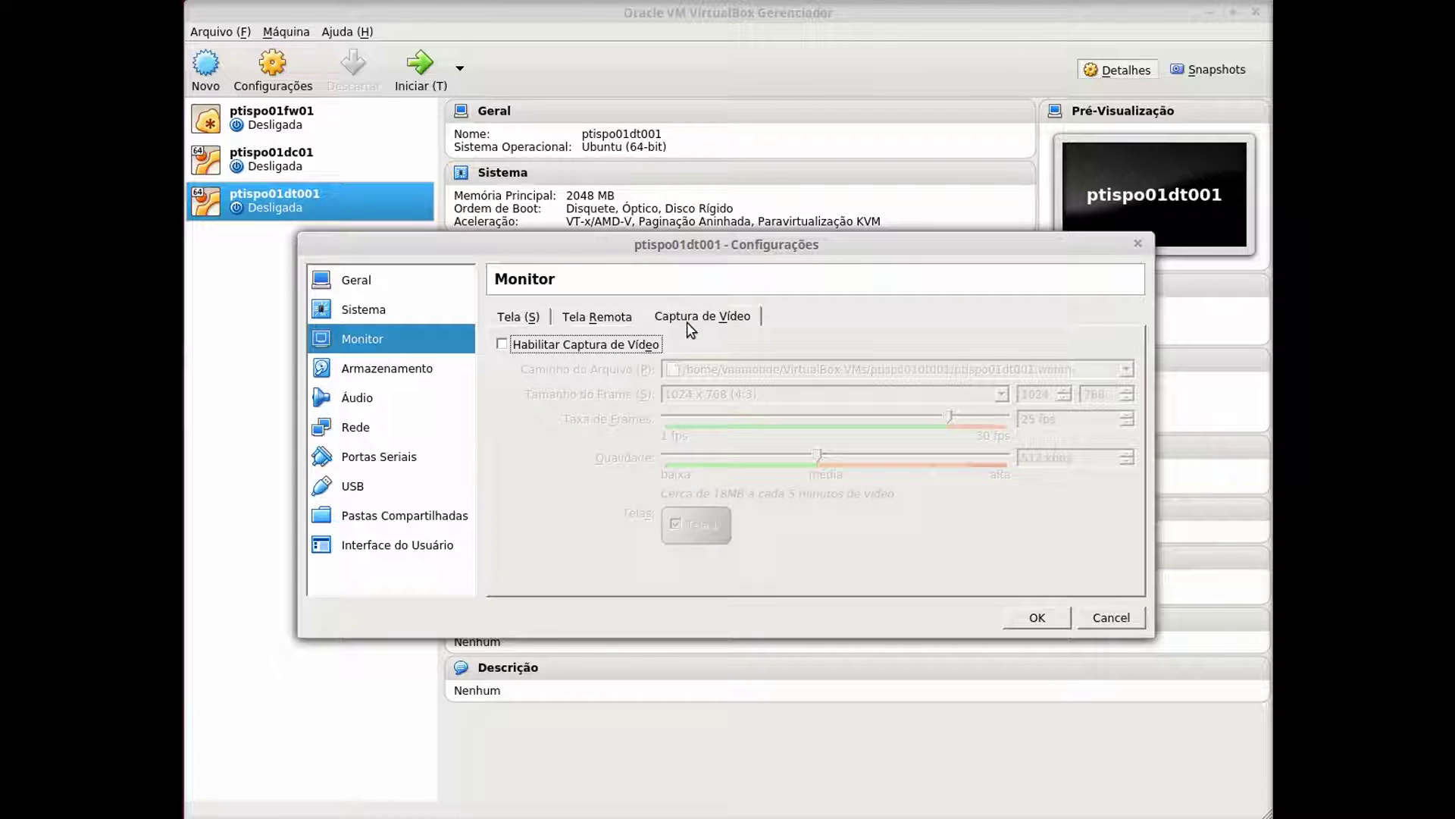
# Mark the ptispo01dt001.vdi disk on the SATA controller as a solid-state drive, leaving hot-plug off
pyautogui.click(423, 369)
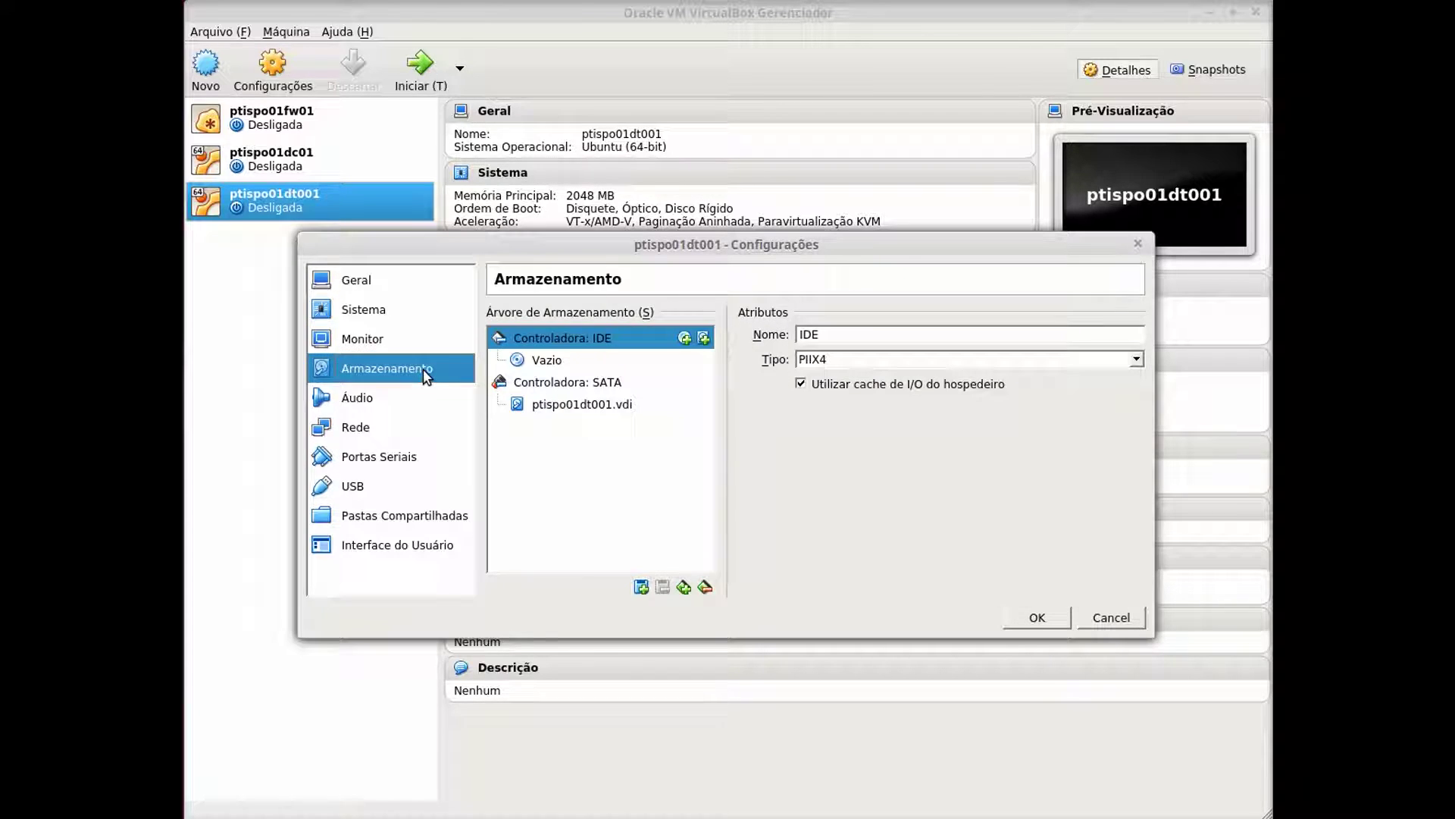
pyautogui.click(589, 385)
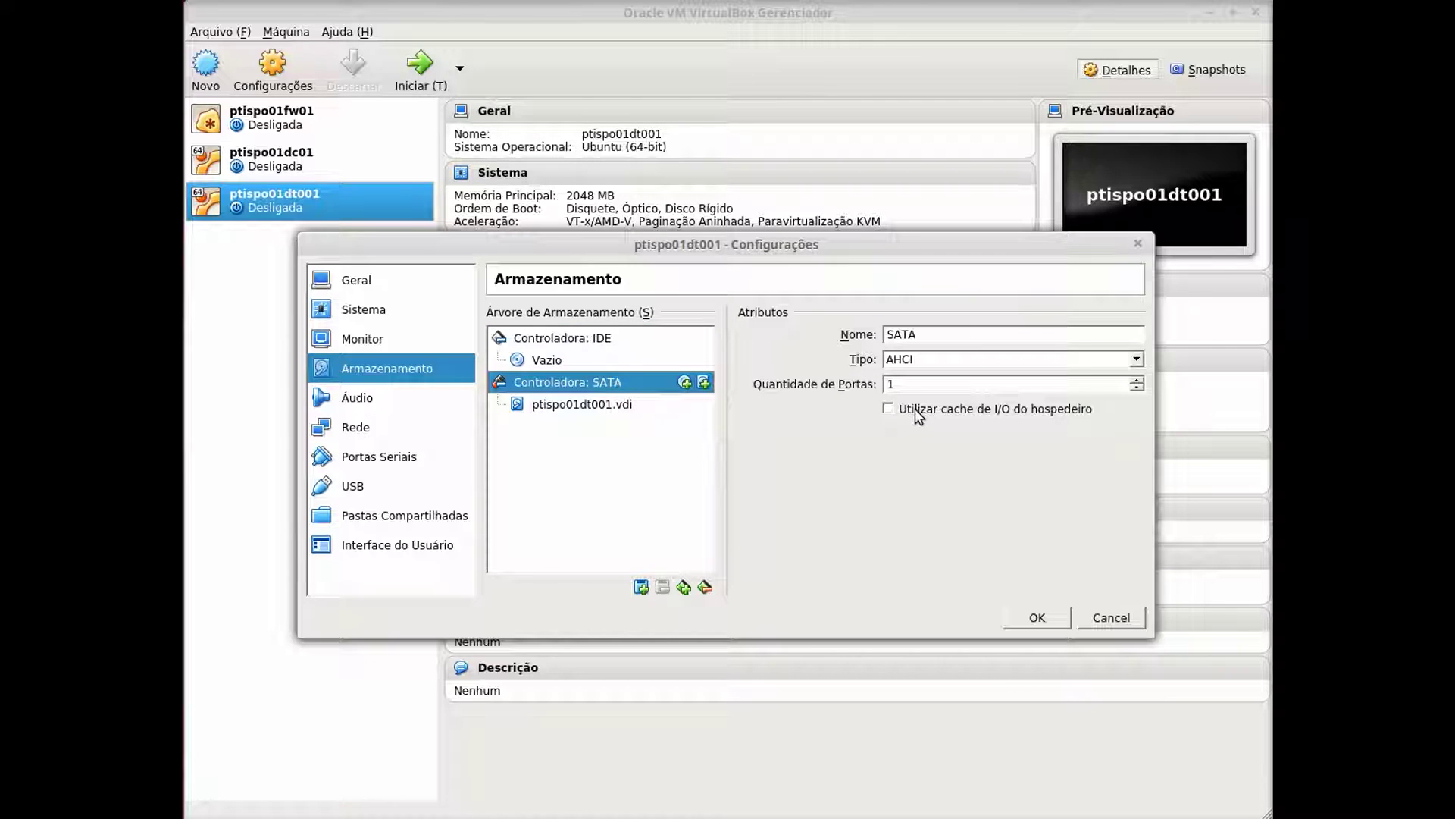
pyautogui.click(650, 406)
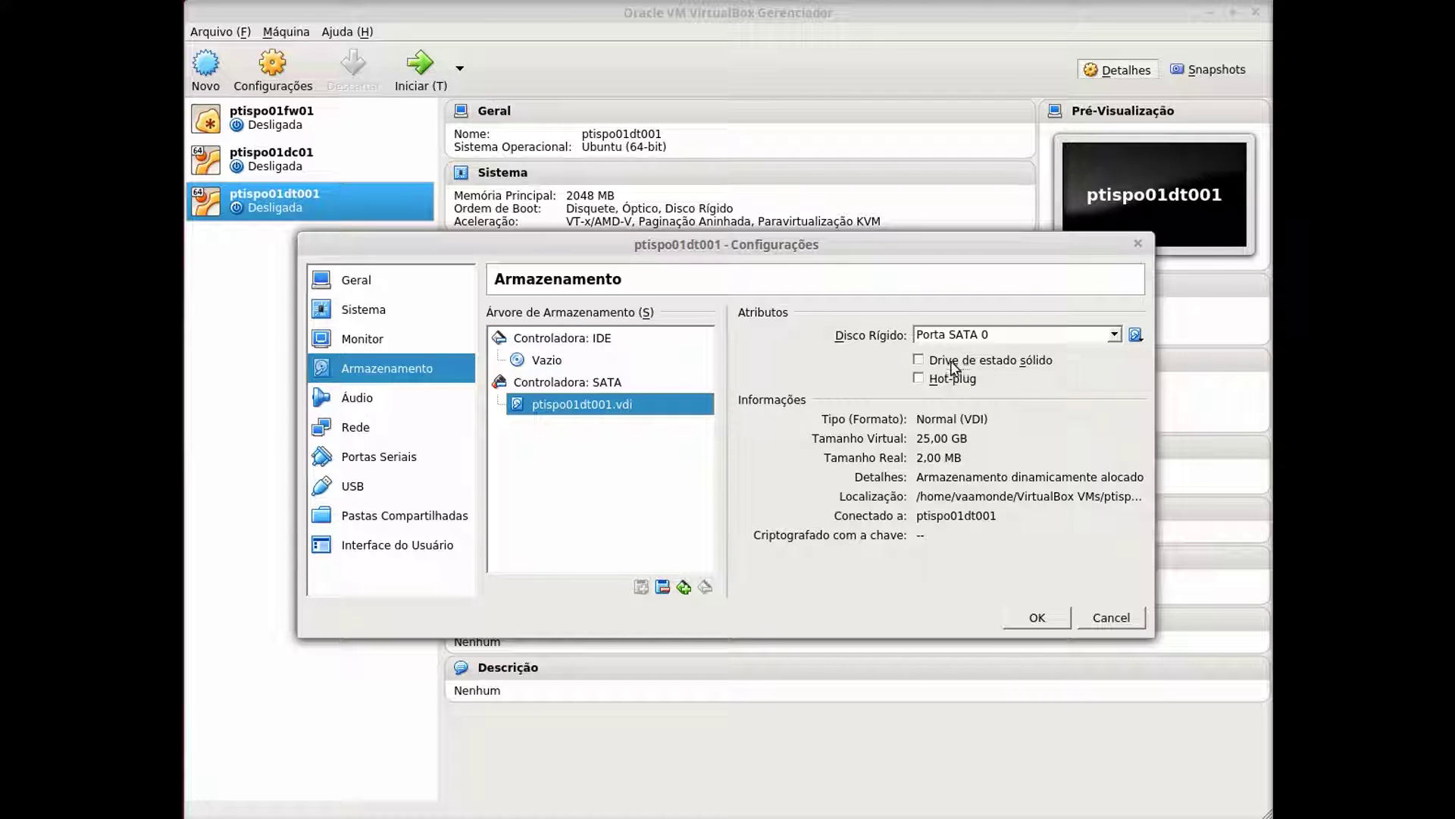
pyautogui.click(953, 367)
pyautogui.click(961, 379)
pyautogui.click(968, 379)
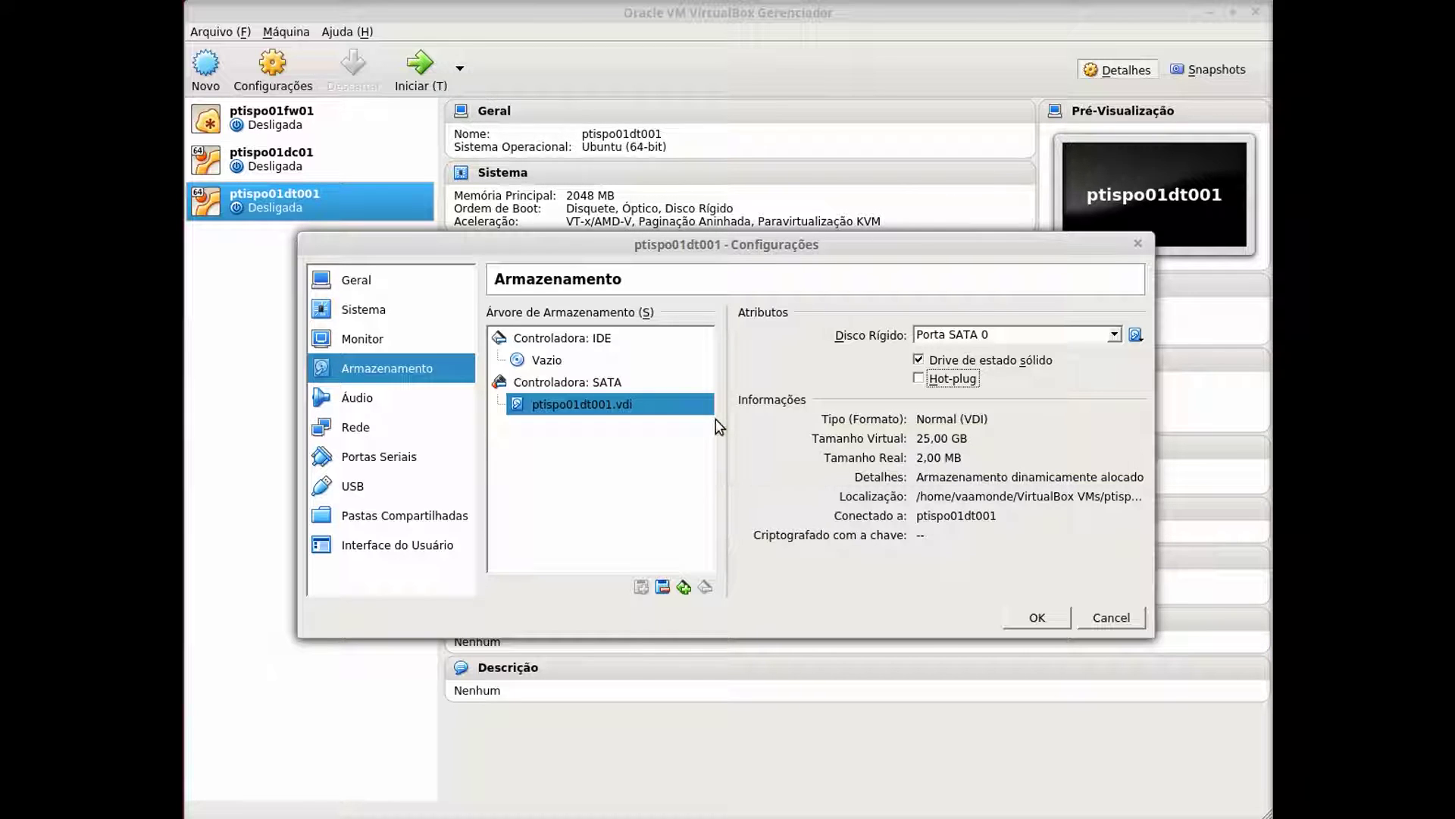
# Connect network adapter 1 of ptispo01dt001 to the internal network (Rede Interna), keeping the name intnet
pyautogui.click(407, 402)
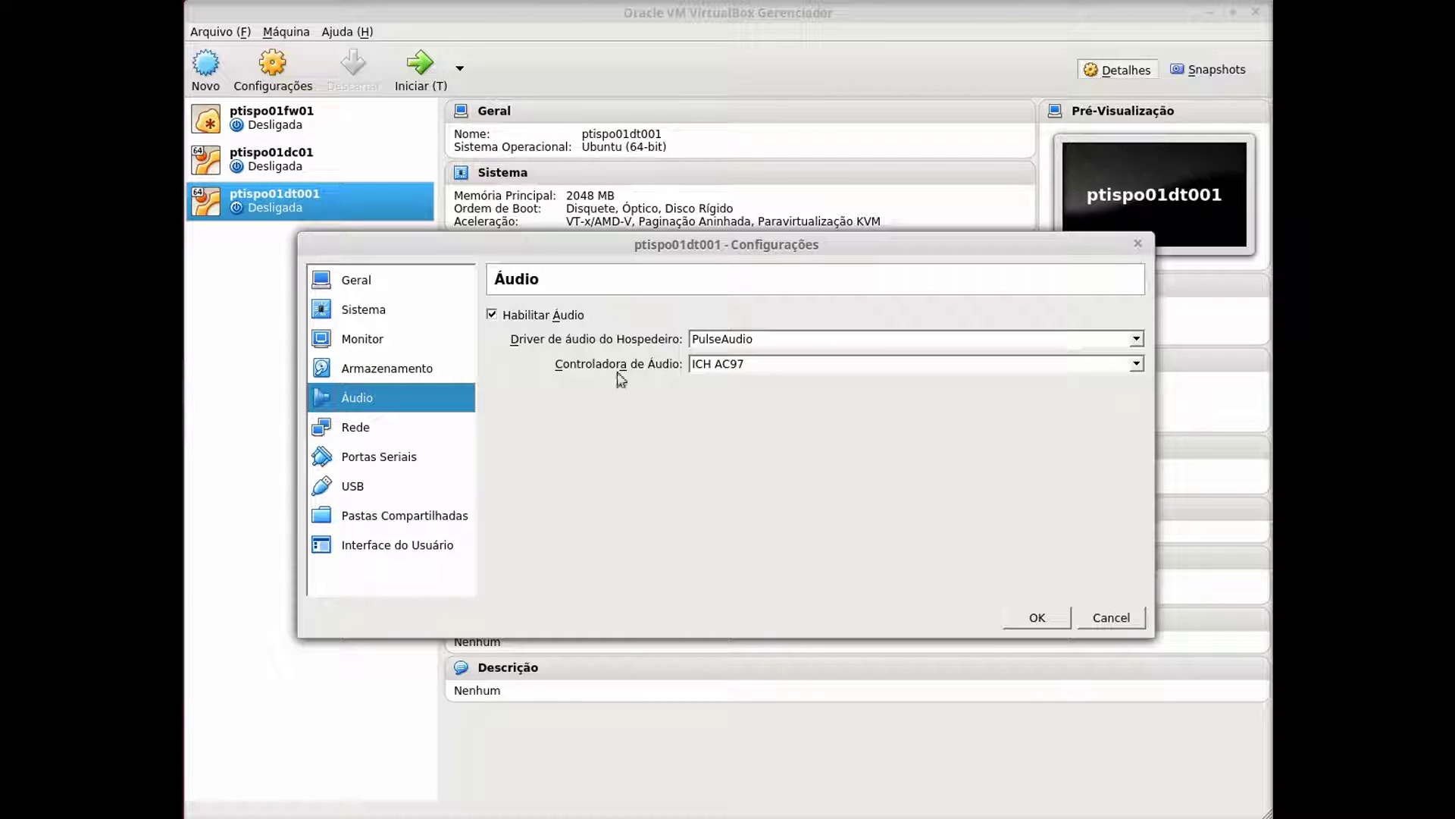
pyautogui.click(381, 430)
pyautogui.click(661, 369)
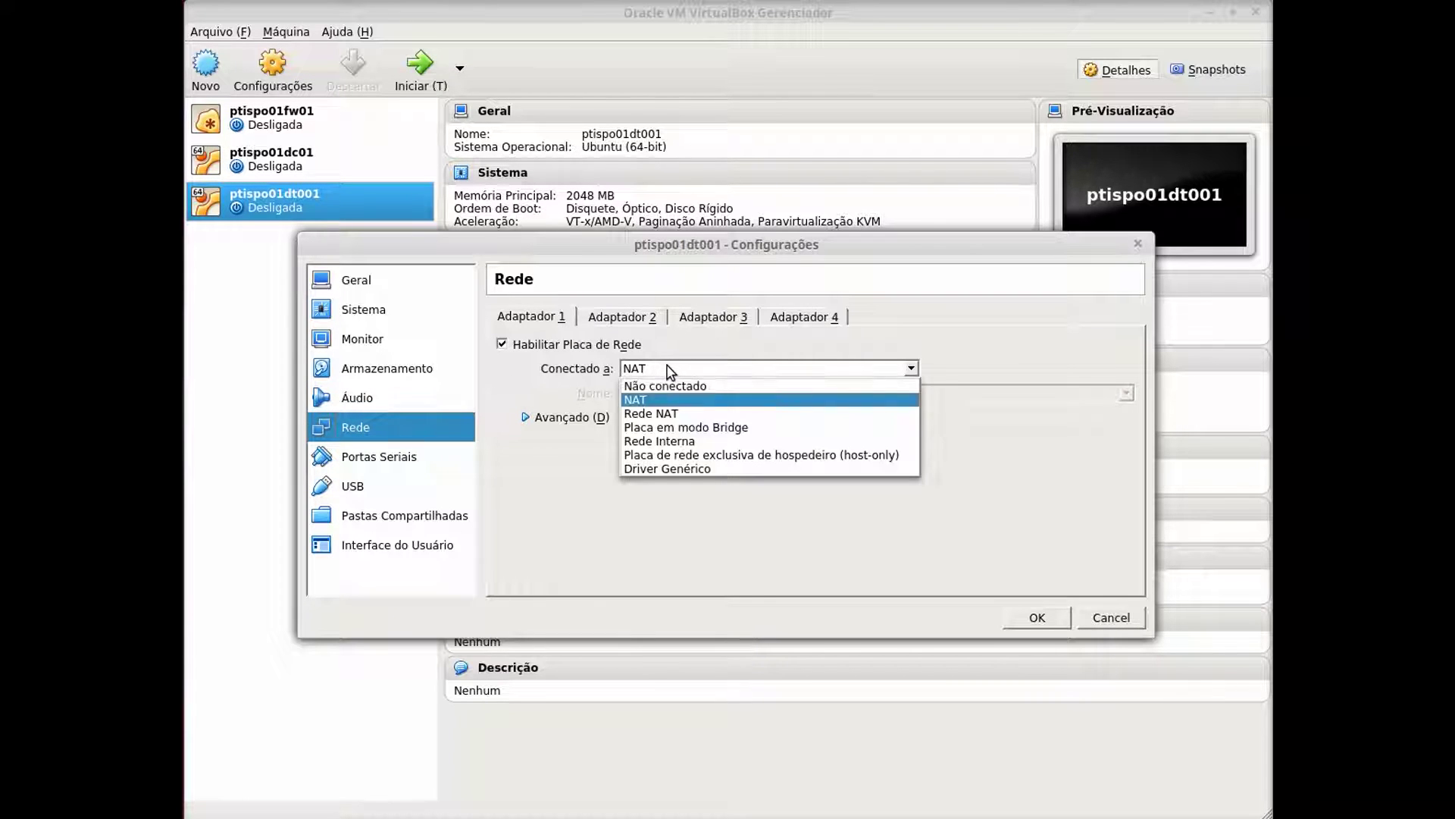
pyautogui.click(692, 444)
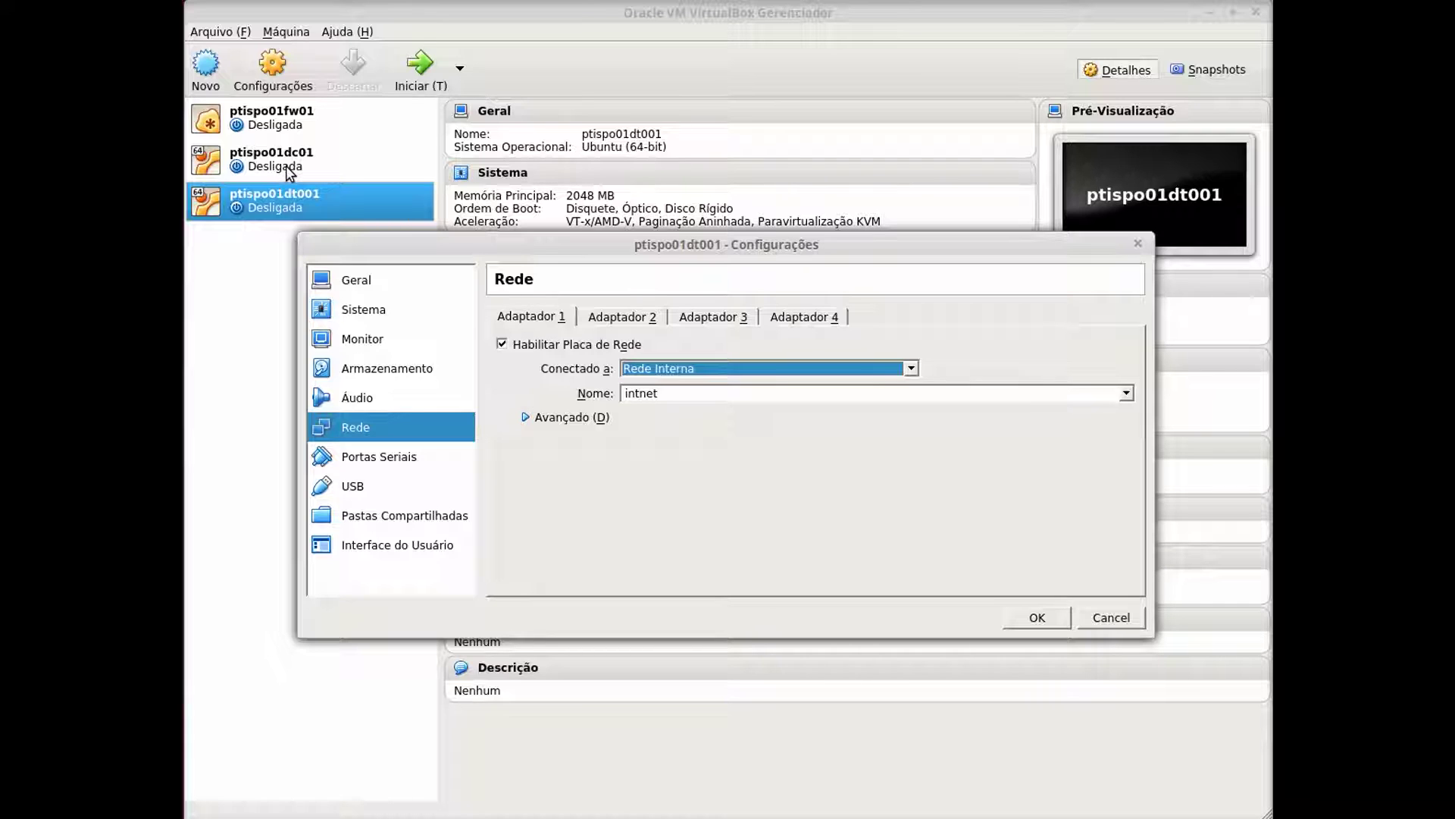
# Set the mini toolbar of ptispo01dt001 to display at the top of the screen and save the machine's settings
pyautogui.click(413, 459)
pyautogui.click(379, 485)
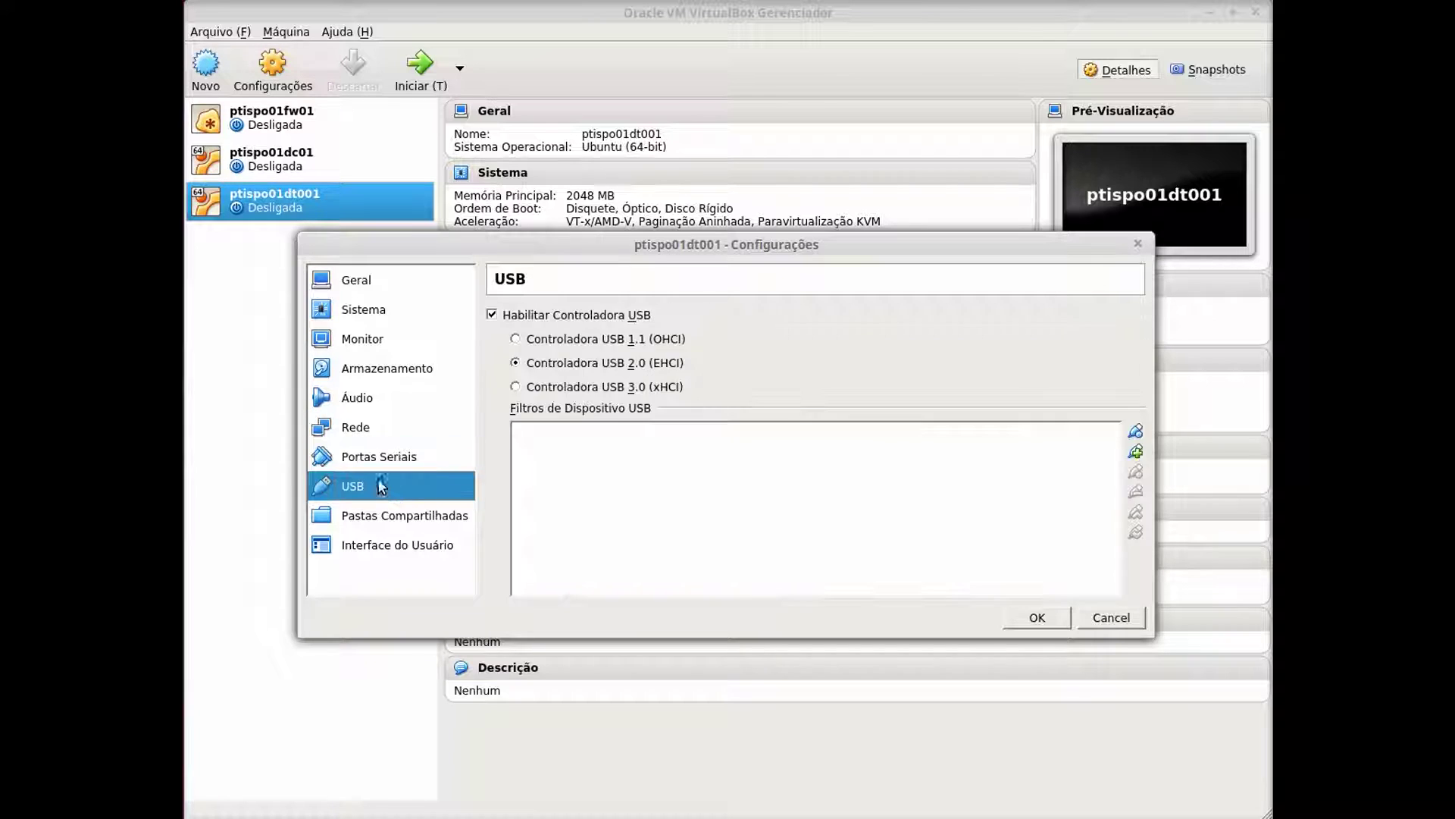
pyautogui.click(411, 521)
pyautogui.click(409, 558)
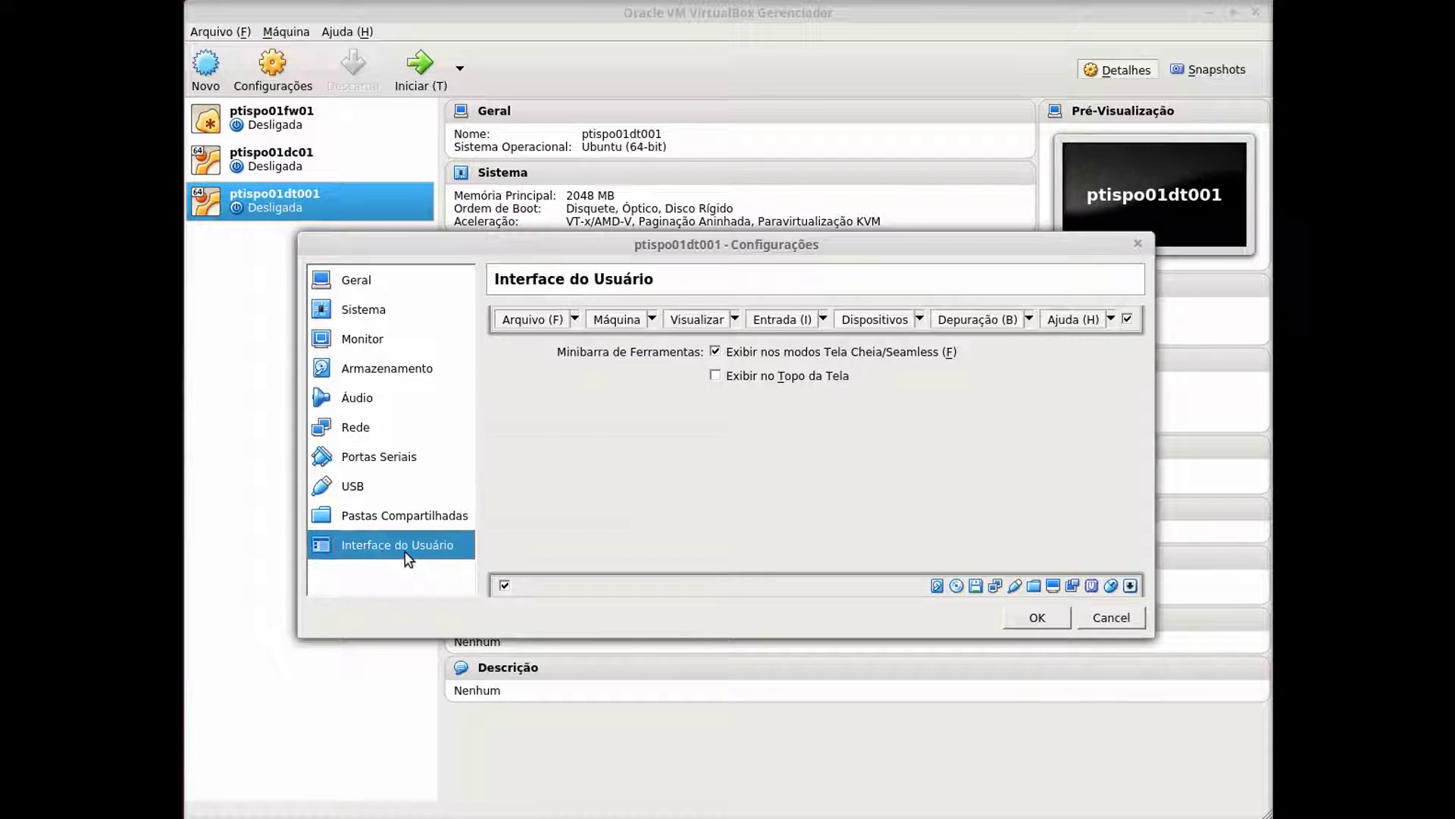
pyautogui.click(786, 377)
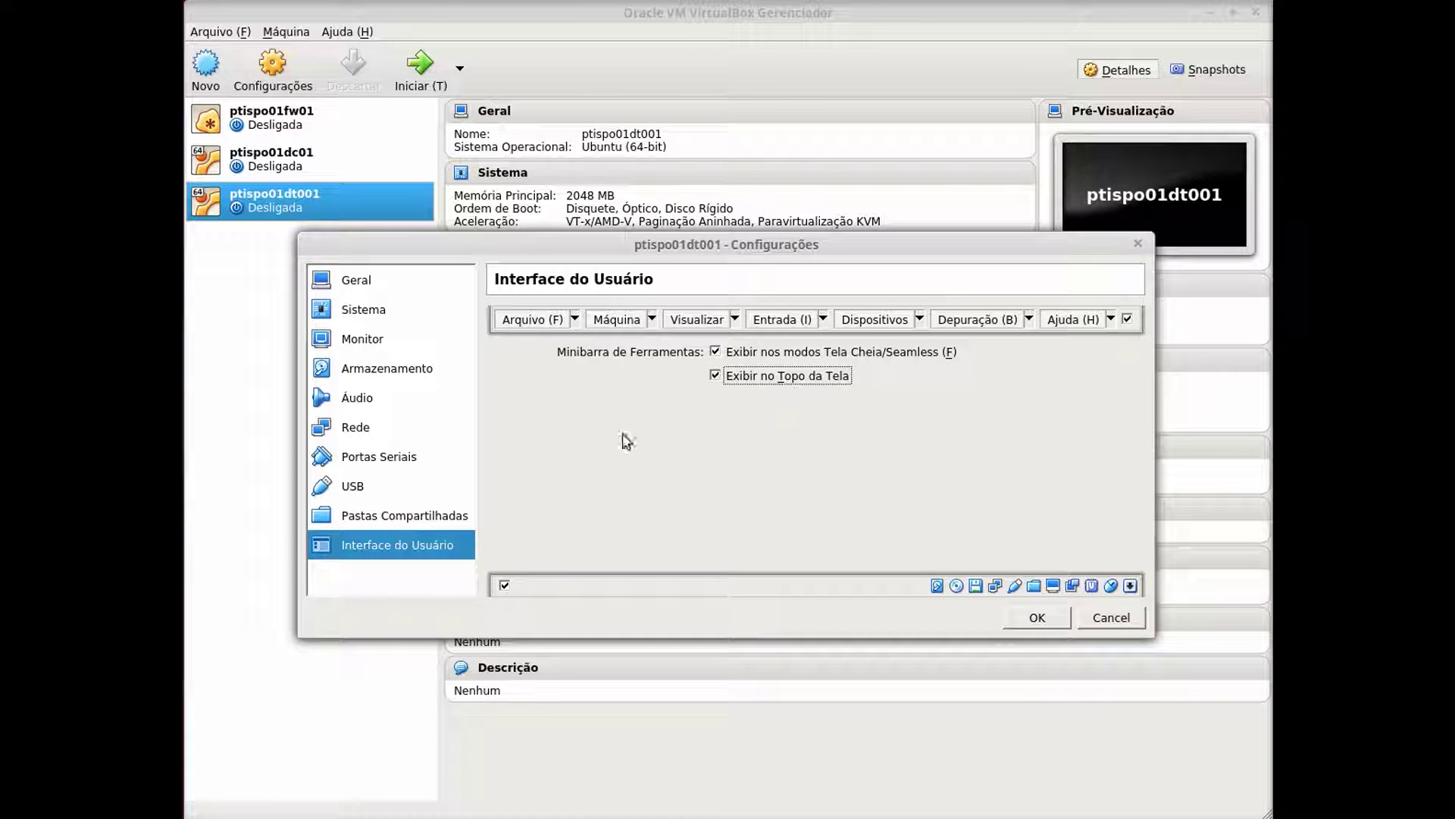
pyautogui.click(1048, 623)
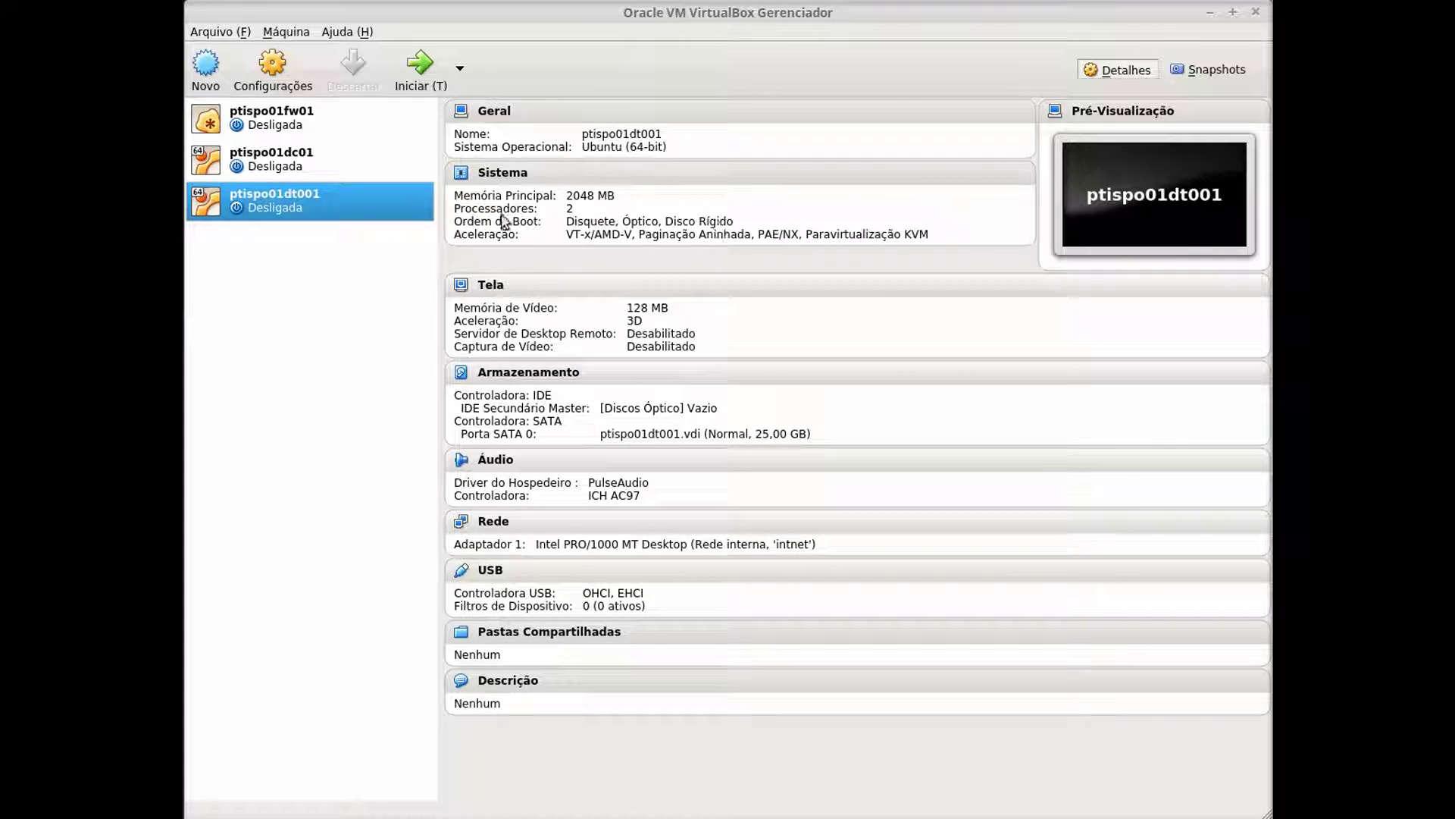